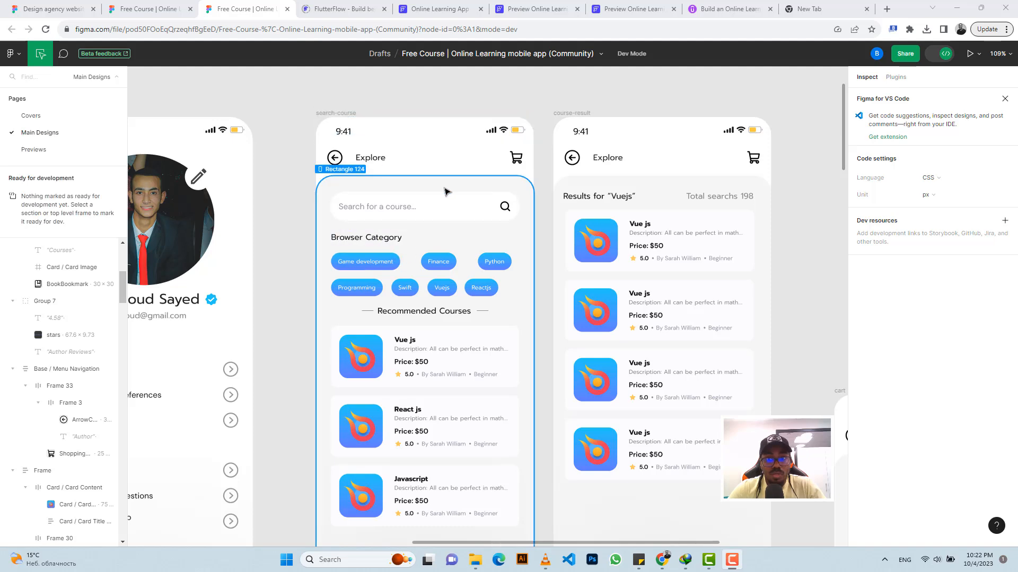
Step: Switch from the Figma design to the FlutterFlow project and create a blank page named searchcourse
scroll(473, 190, left, 5)
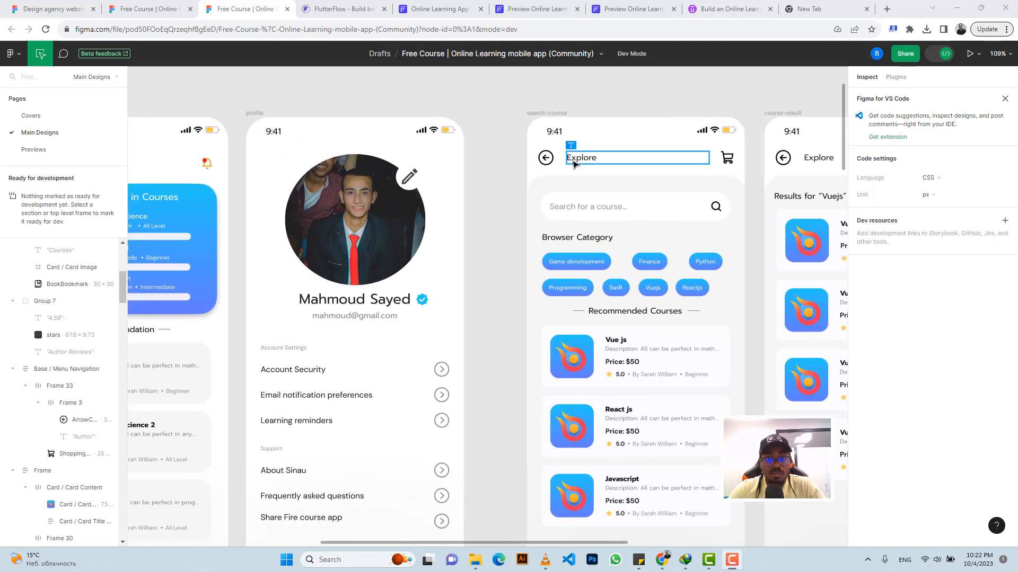
scroll(573, 163, right, 4)
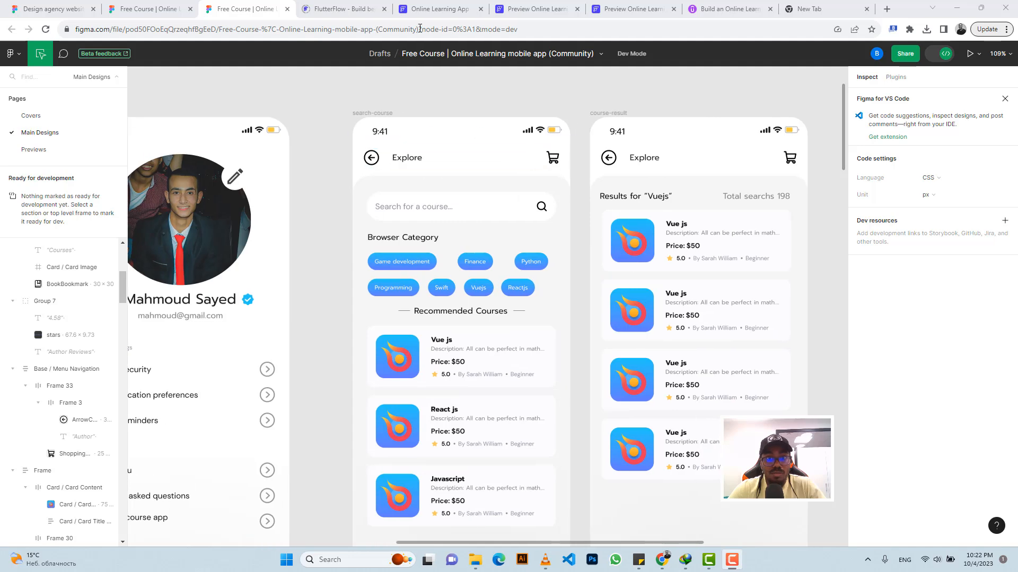
click(439, 9)
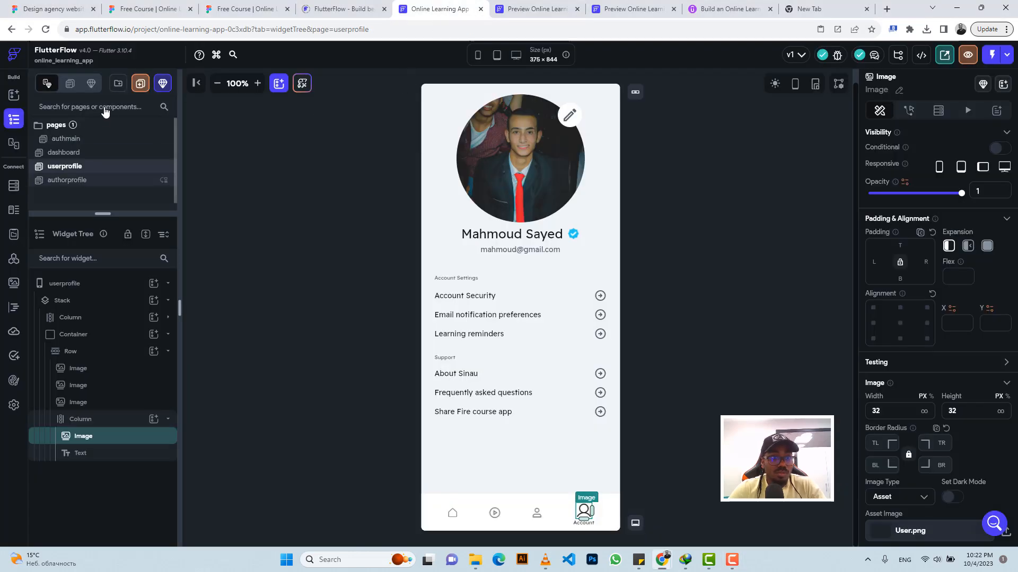
click(139, 84)
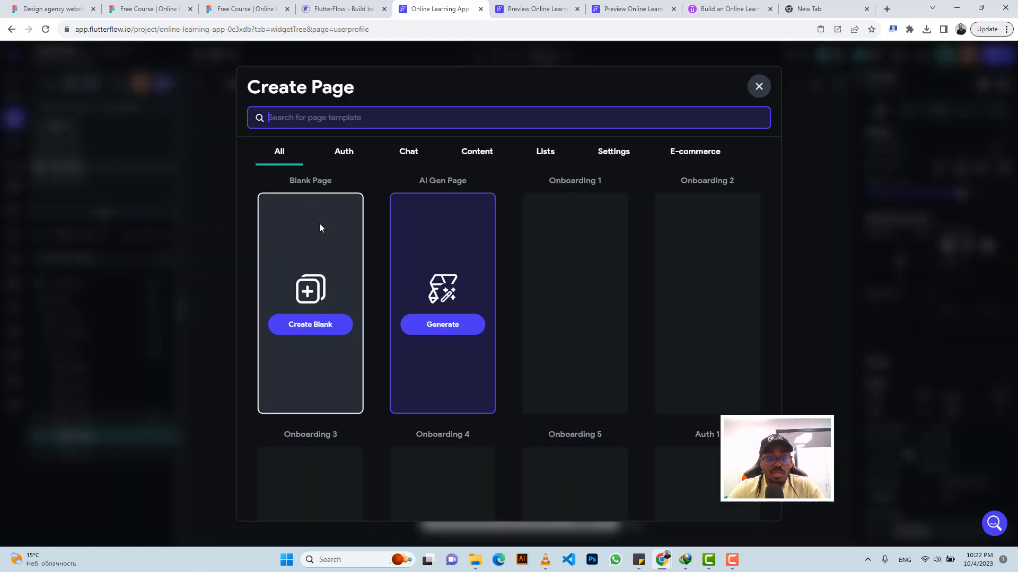
click(311, 326)
text(searchcourse)
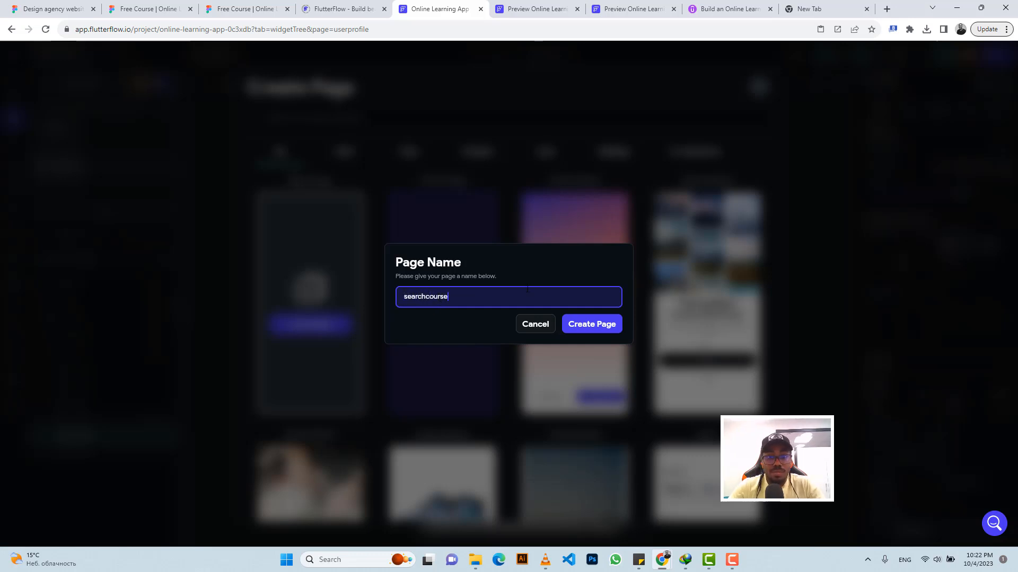
click(581, 324)
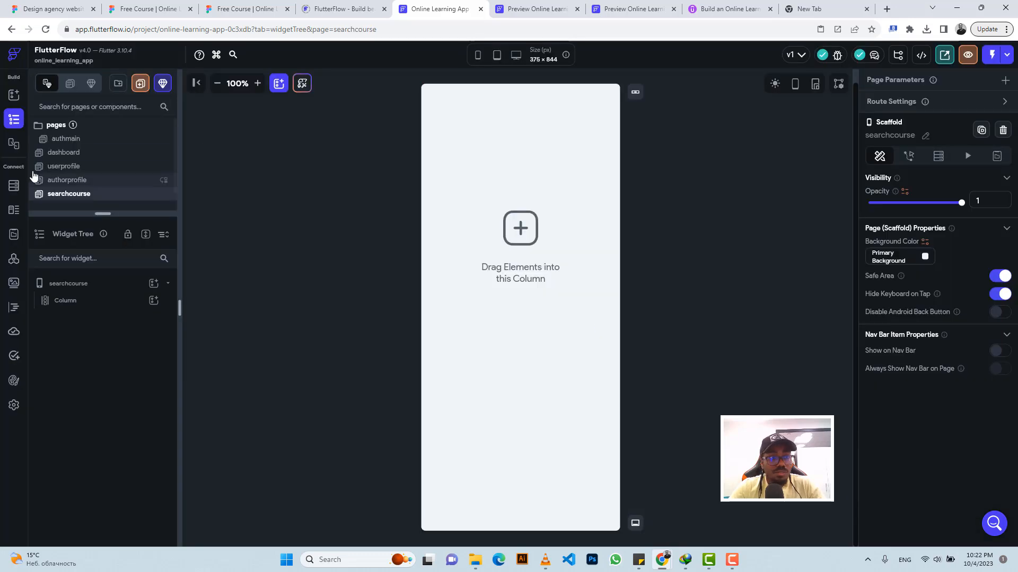
Step: Copy the header row from the authorprofile page and paste it into the searchcourse page's column
click(63, 166)
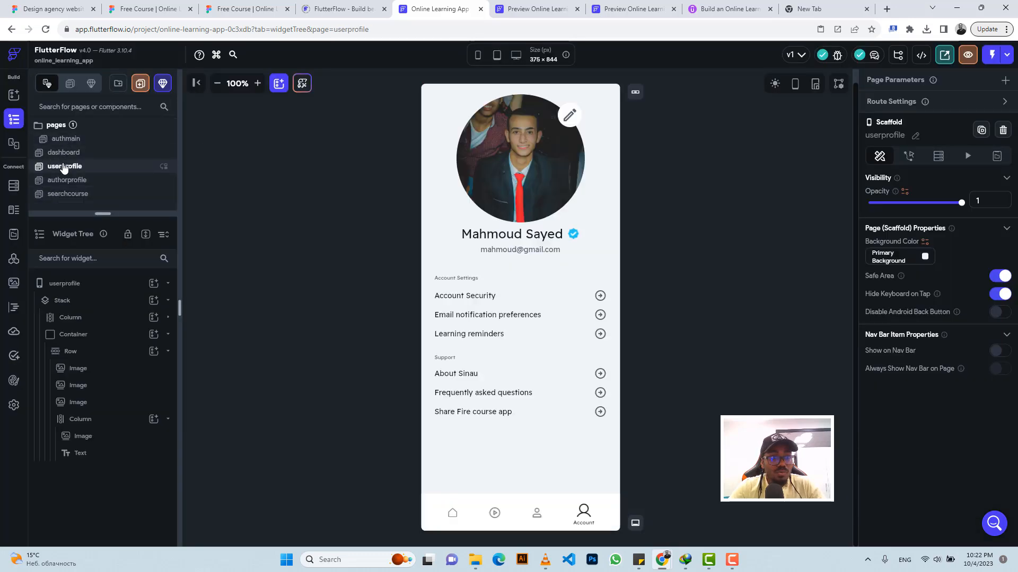
click(78, 183)
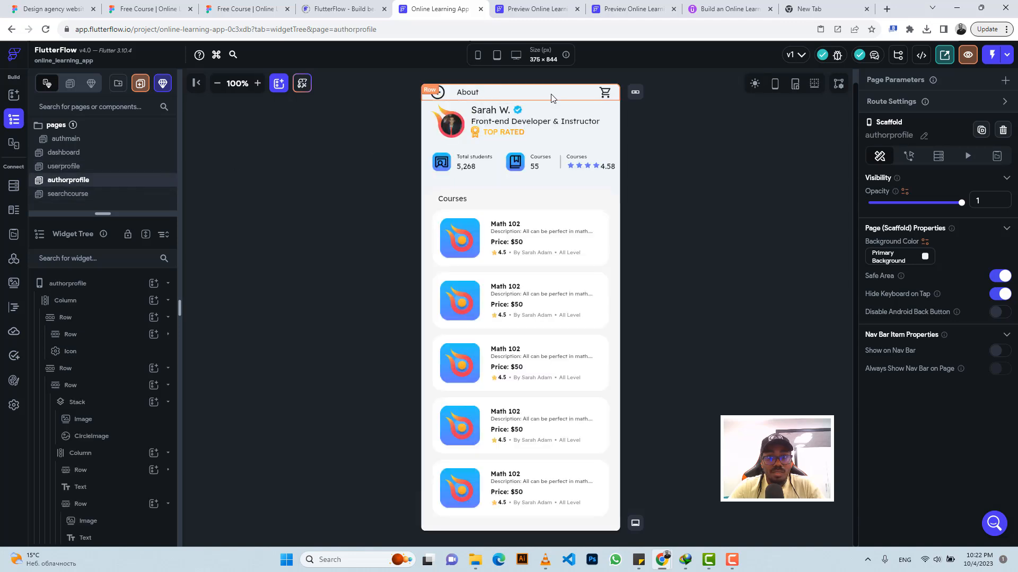
click(551, 98)
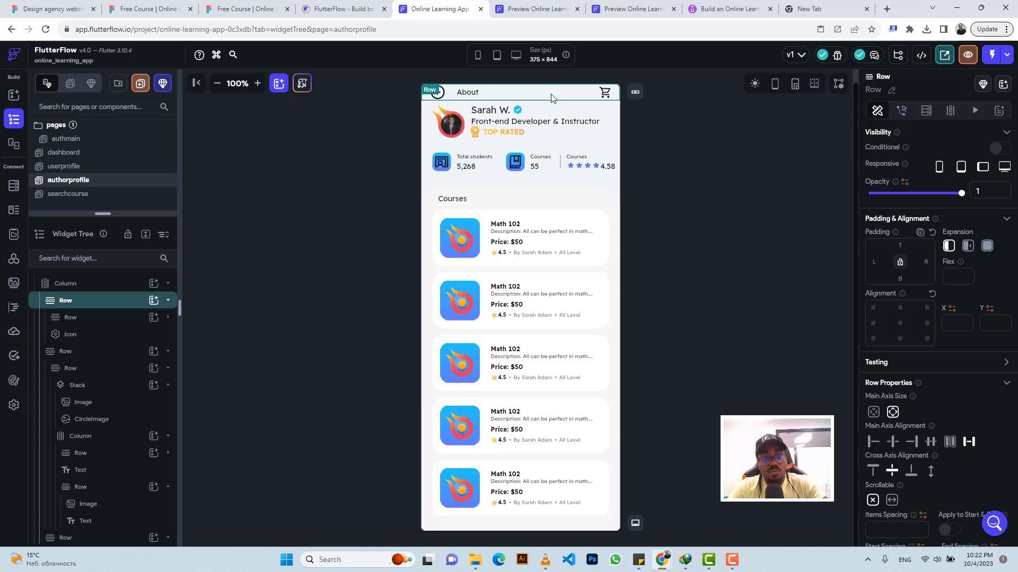
key(ctrl+c)
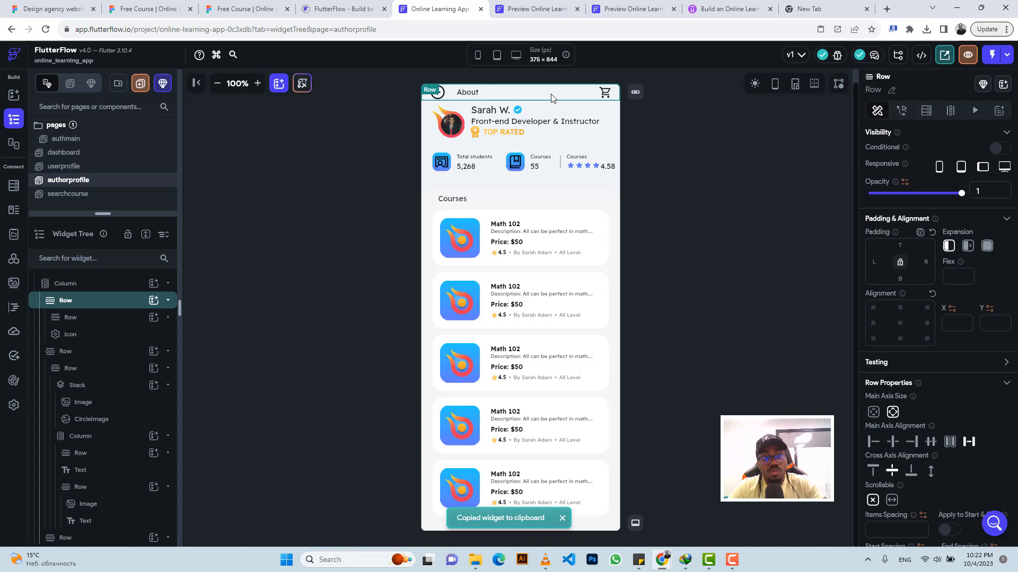
click(76, 195)
click(504, 142)
key(ctrl+v)
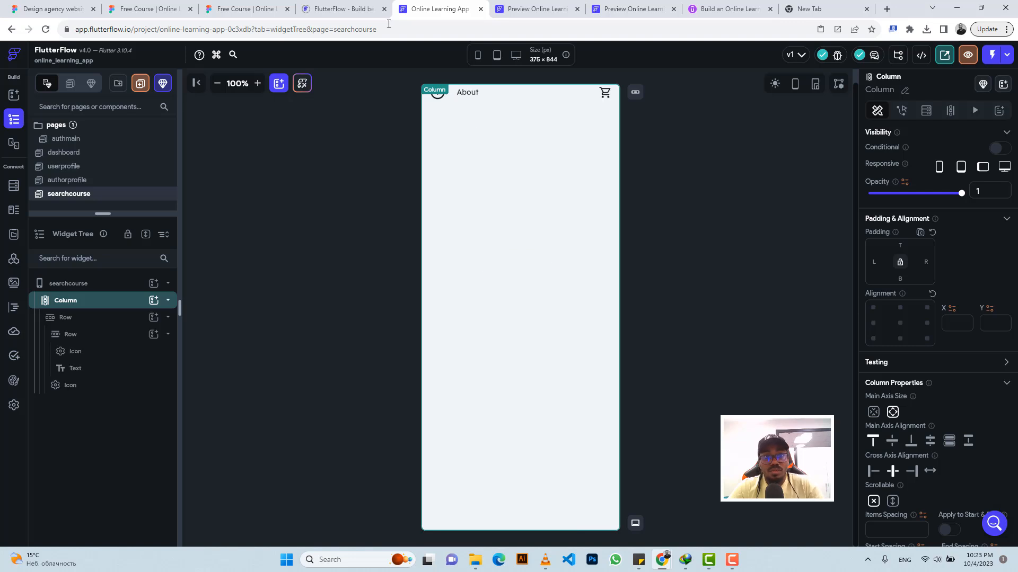
Step: Check the search-course header title in the Figma design and set the pasted header text in FlutterFlow to Explore
click(245, 9)
click(406, 159)
scroll(466, 153, down, 2)
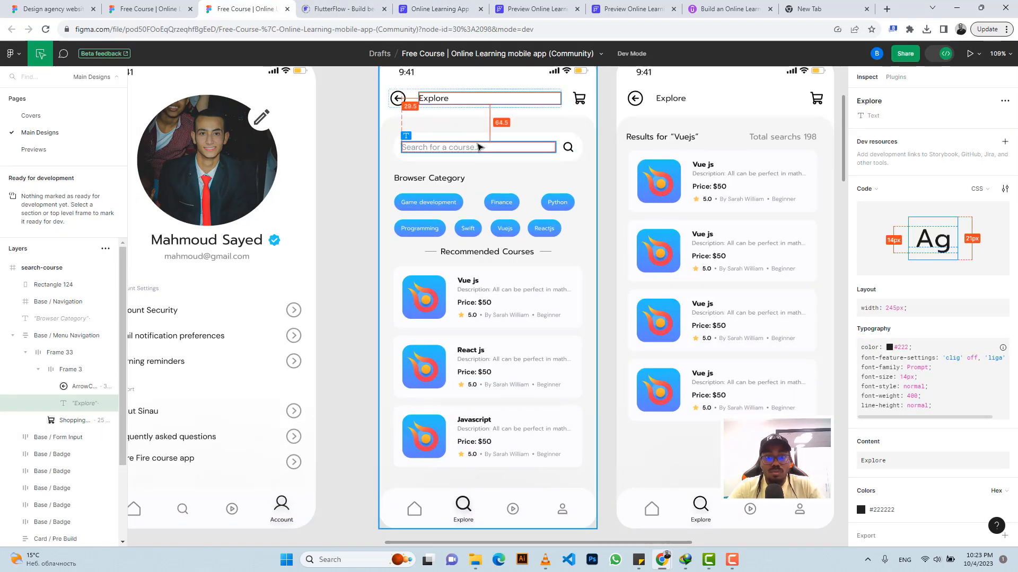
scroll(480, 127, up, 3)
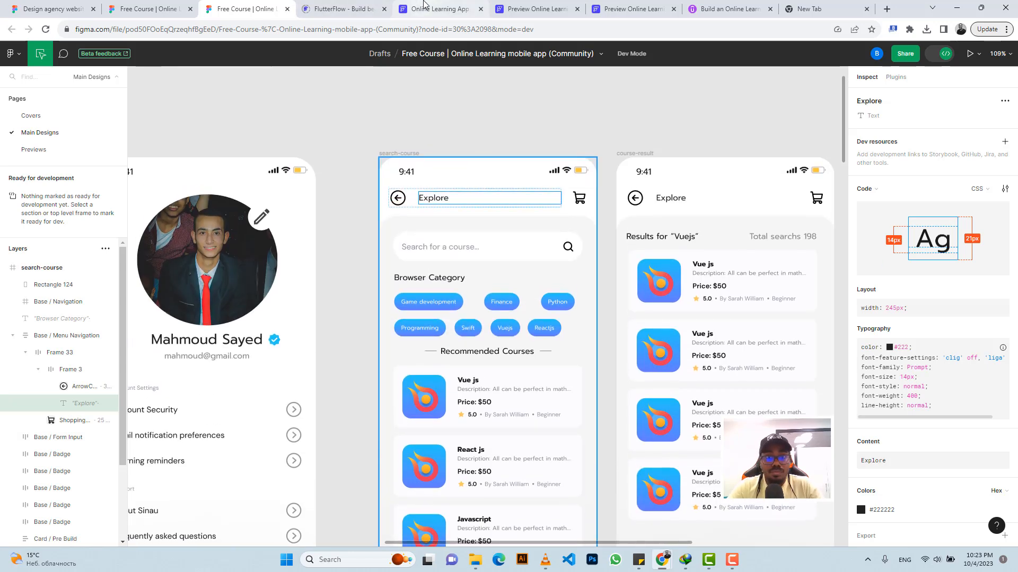
click(424, 5)
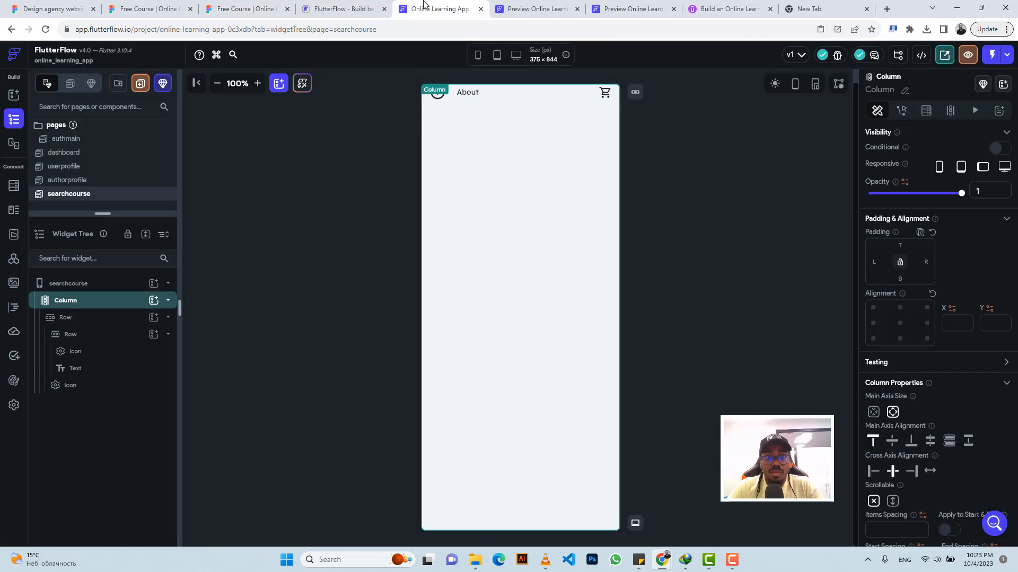
click(475, 95)
click(910, 194)
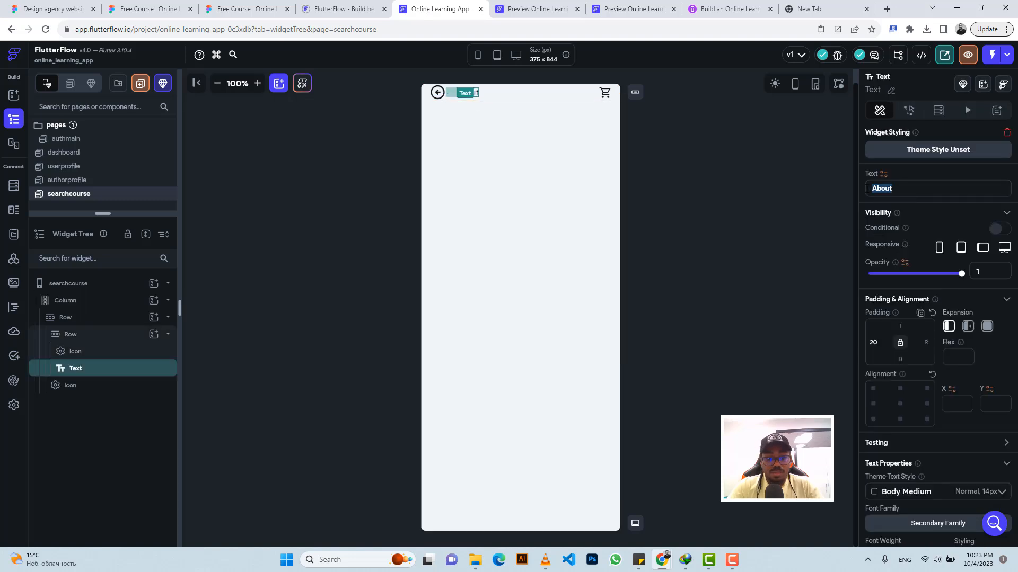
text(Explore)
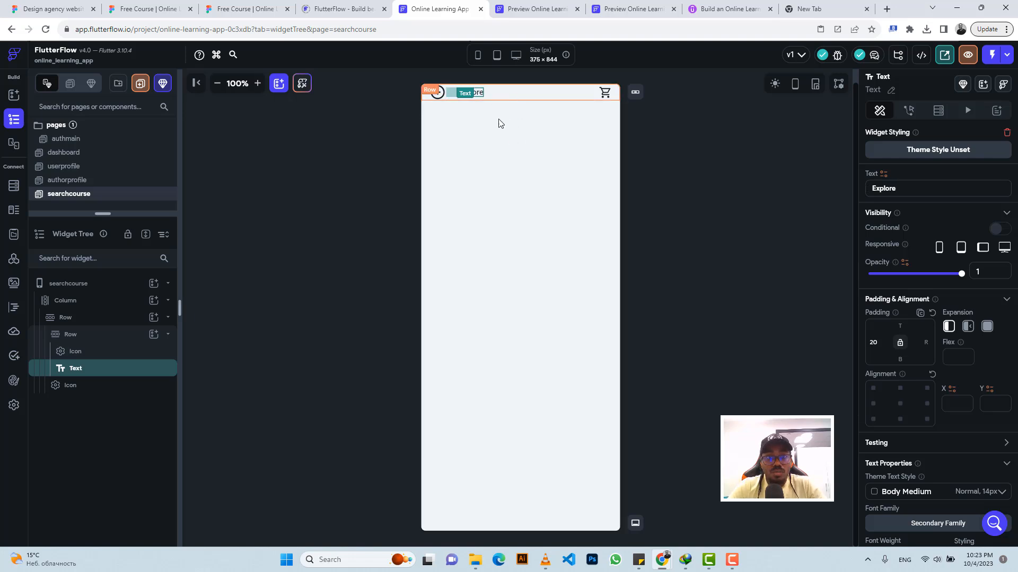
Step: In the Figma design, inspect the search-course background rectangle and copy its semiBack colour #F6F6F6
click(245, 9)
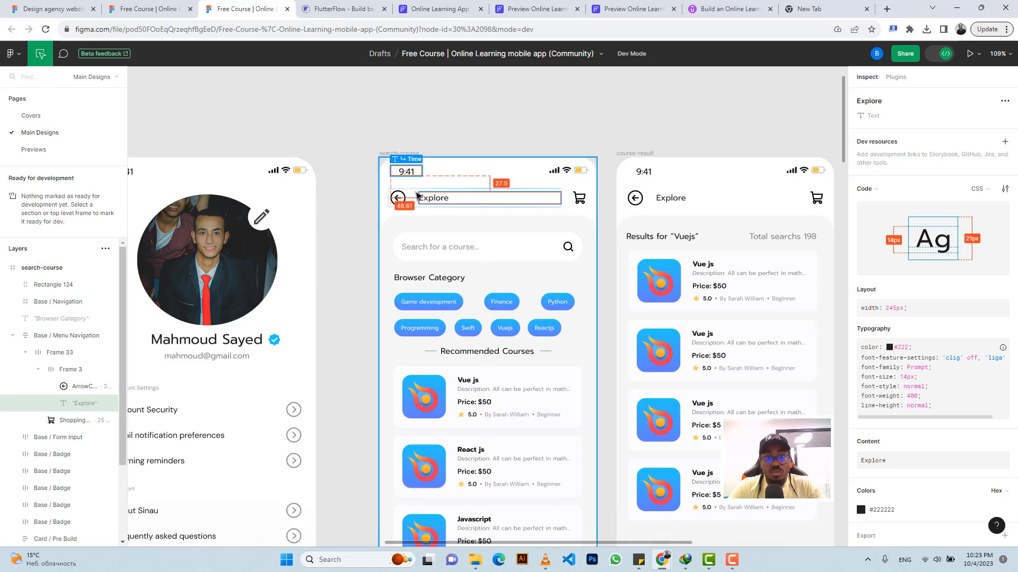
click(405, 222)
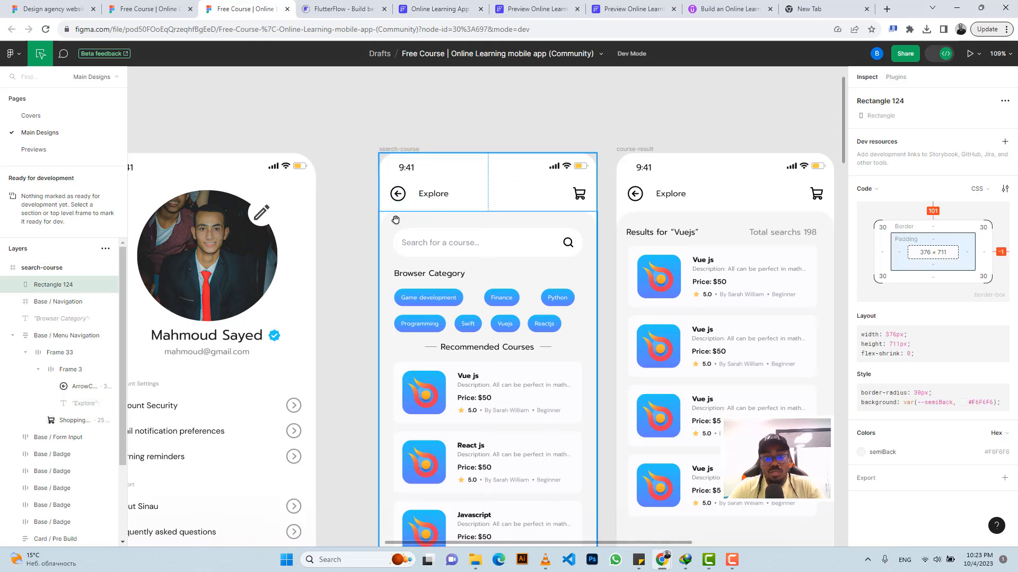
scroll(398, 219, down, 3)
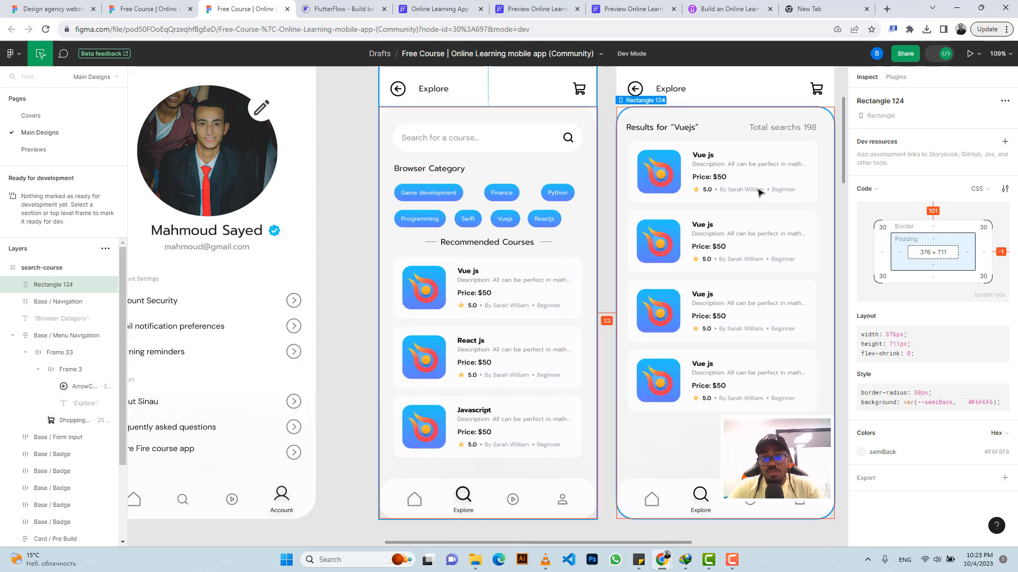
click(995, 453)
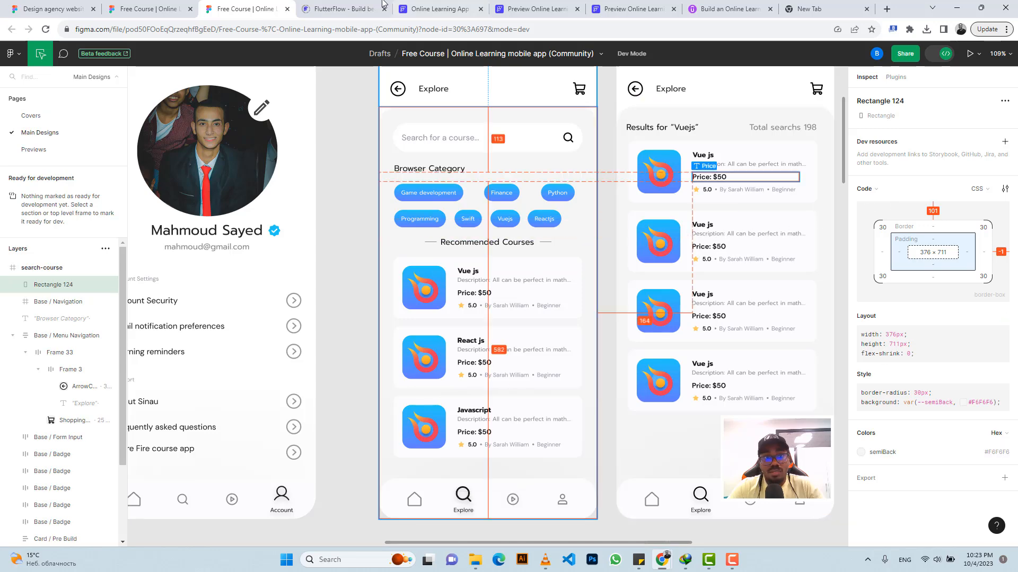
Step: Switch back to FlutterFlow and add a Container to the searchcourse page's column, below the header row
click(428, 8)
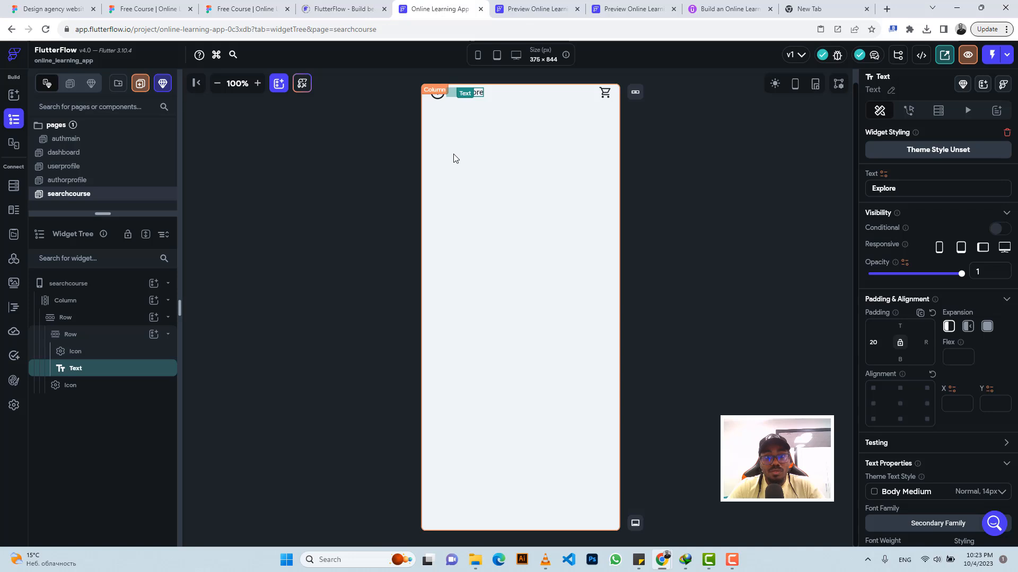
click(519, 150)
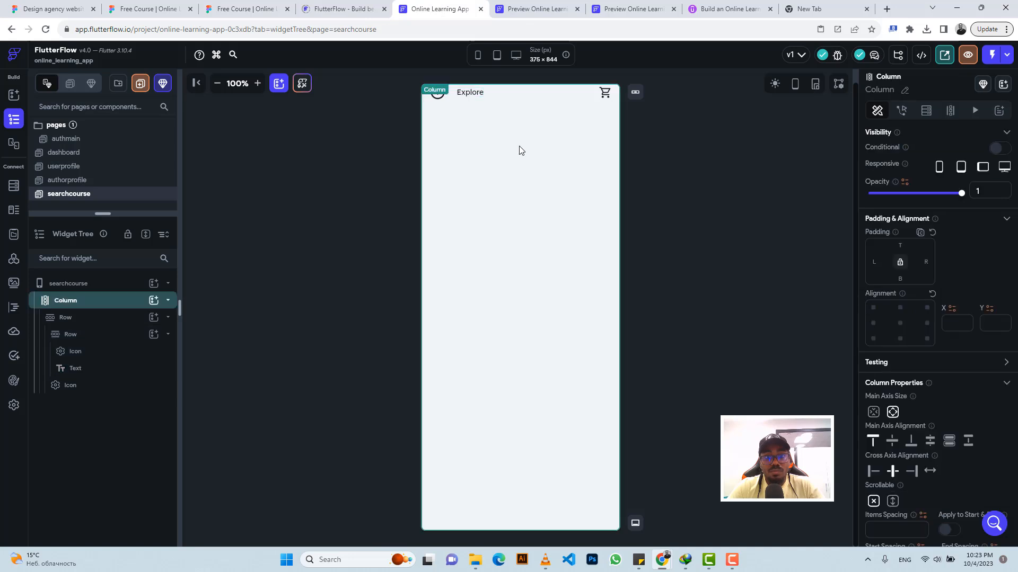
click(154, 302)
click(215, 415)
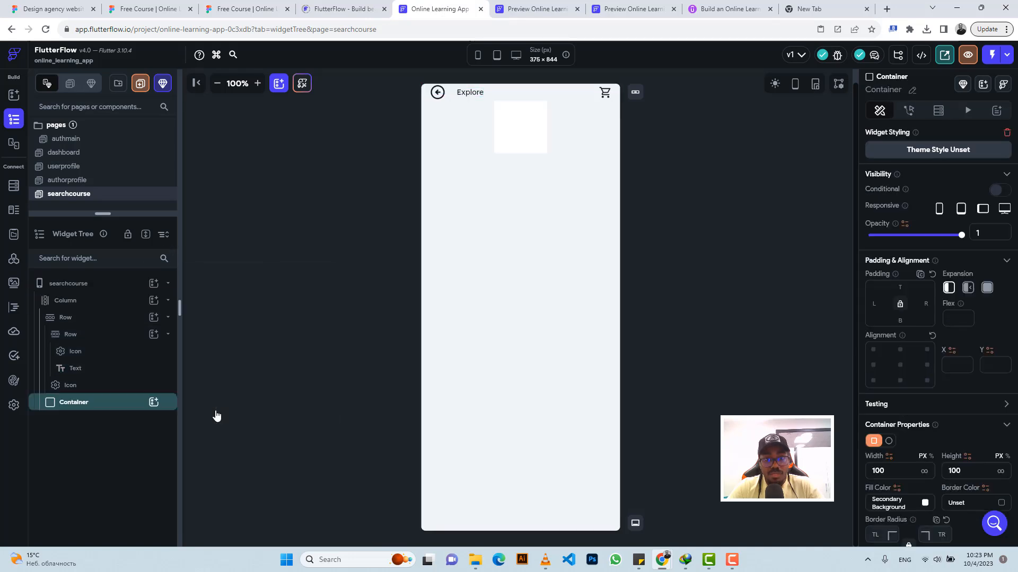
Step: Set the container's width to inf, height to 711, fill colour to #f6f6f6 and all corner radii to 30
click(924, 472)
double_click(937, 471)
text(711)
click(892, 501)
key(ctrl+v)
key(Return)
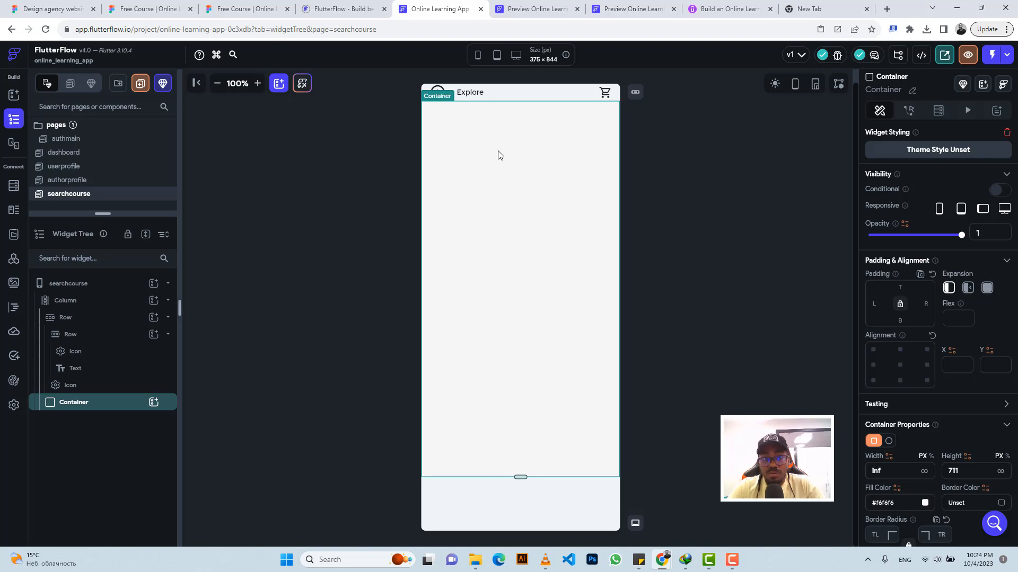
scroll(915, 429, down, 3)
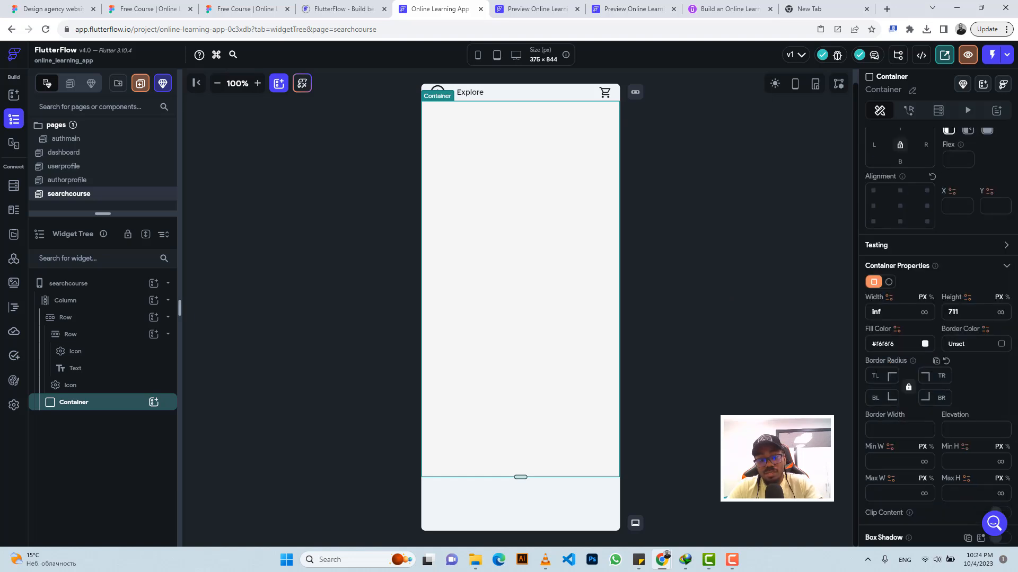
text(30)
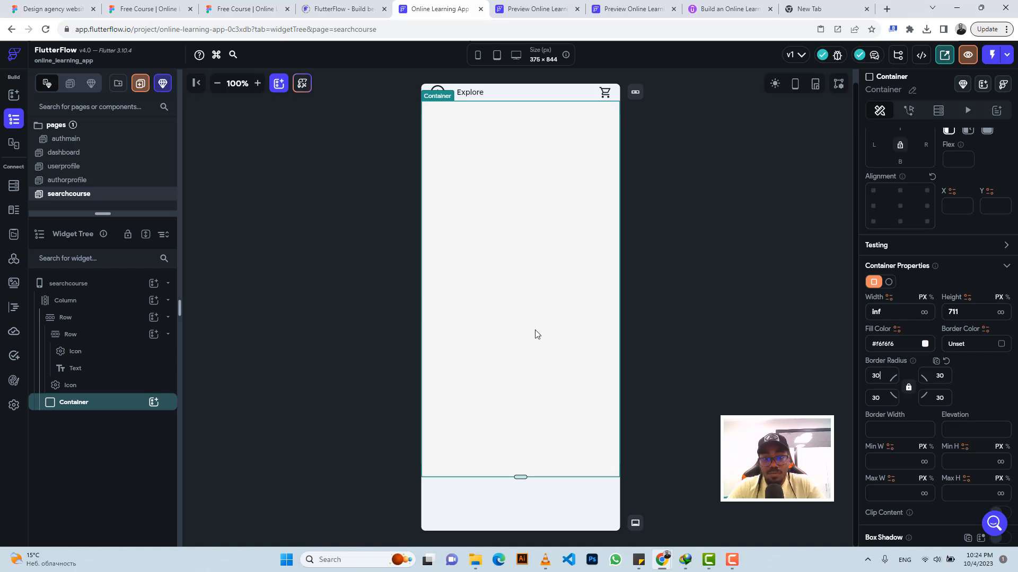
Step: Measure the gap below the header in the Figma design and set the FlutterFlow container's top padding to 15
click(209, 5)
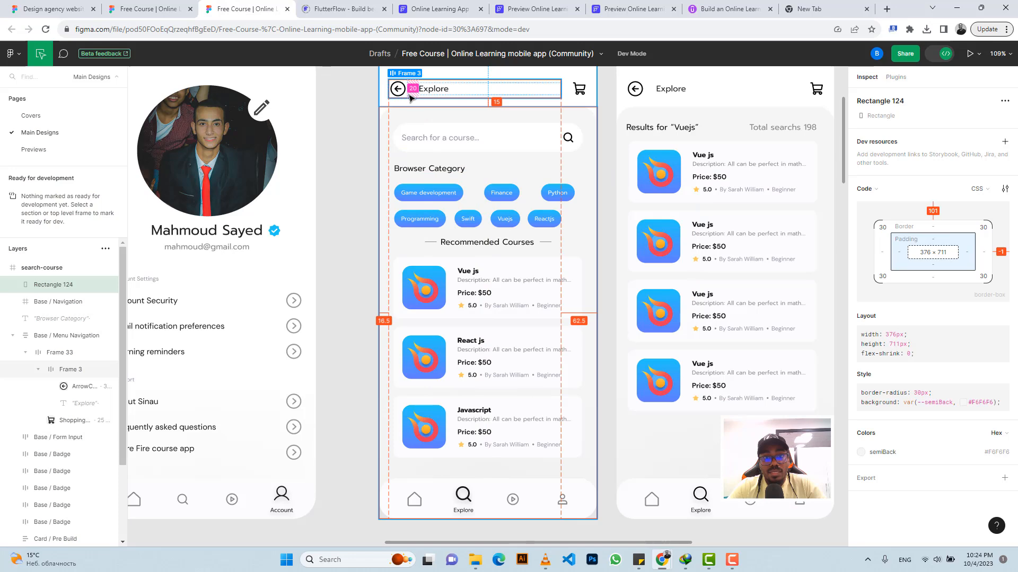
click(416, 6)
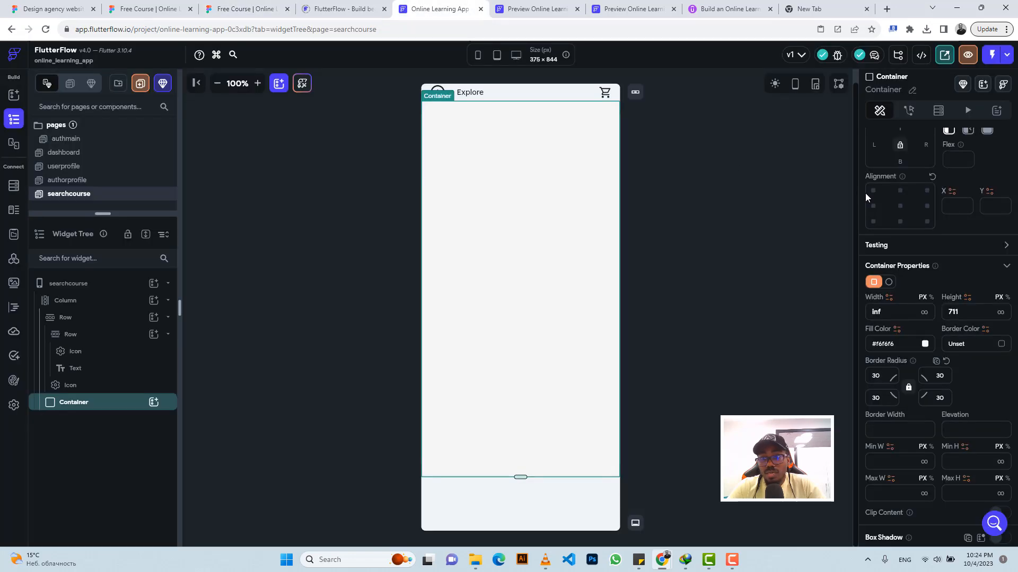
scroll(901, 178, up, 3)
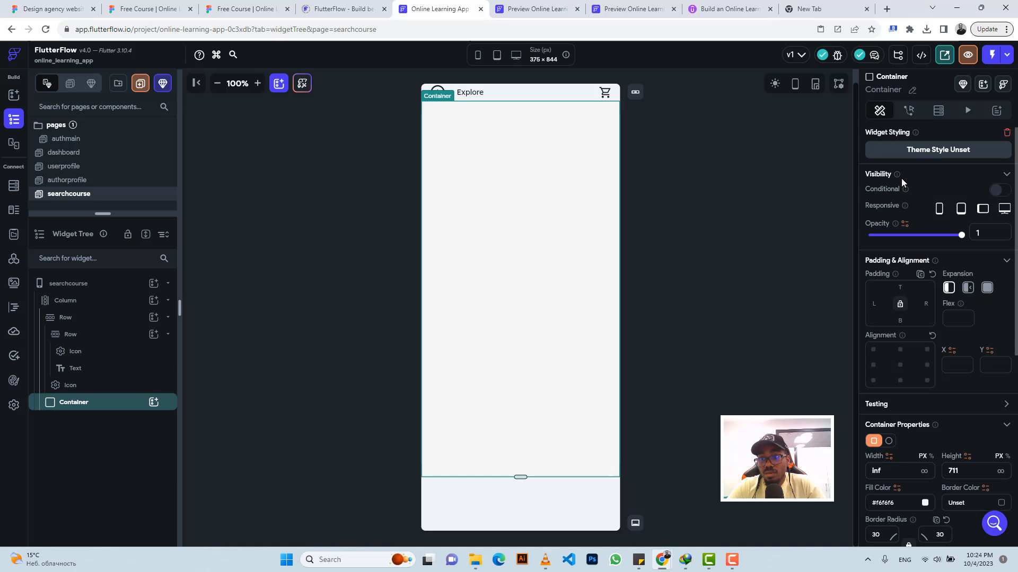
click(900, 288)
text(15)
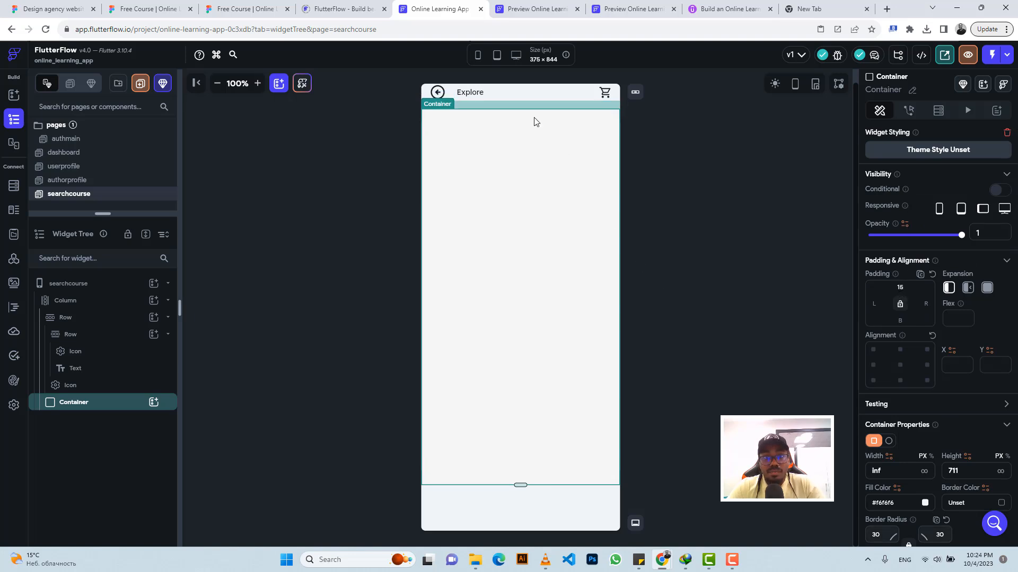
Step: Check the header spacing in the Figma search-course design and set the FlutterFlow header row's top padding to 10
click(249, 9)
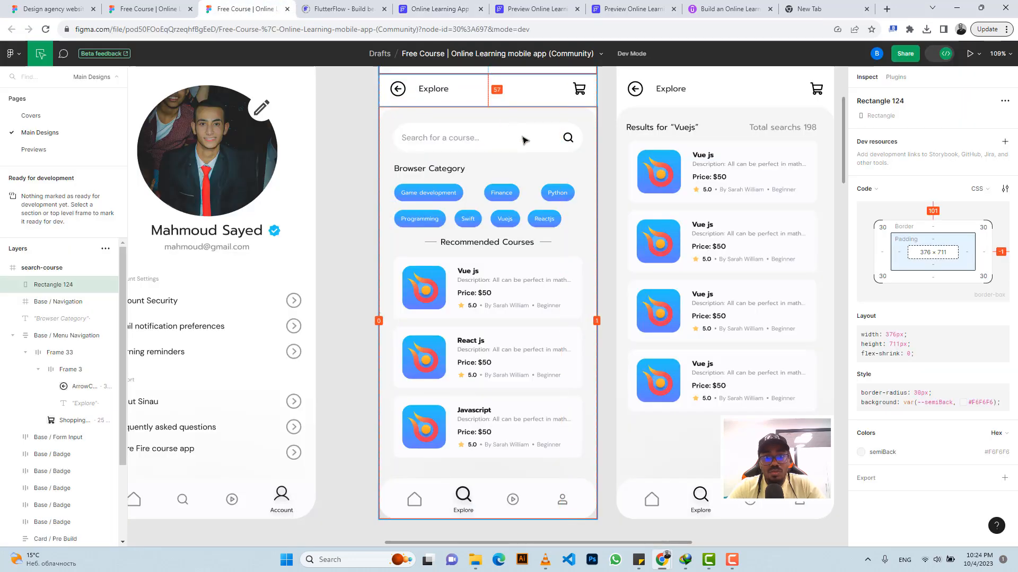
scroll(477, 127, up, 1)
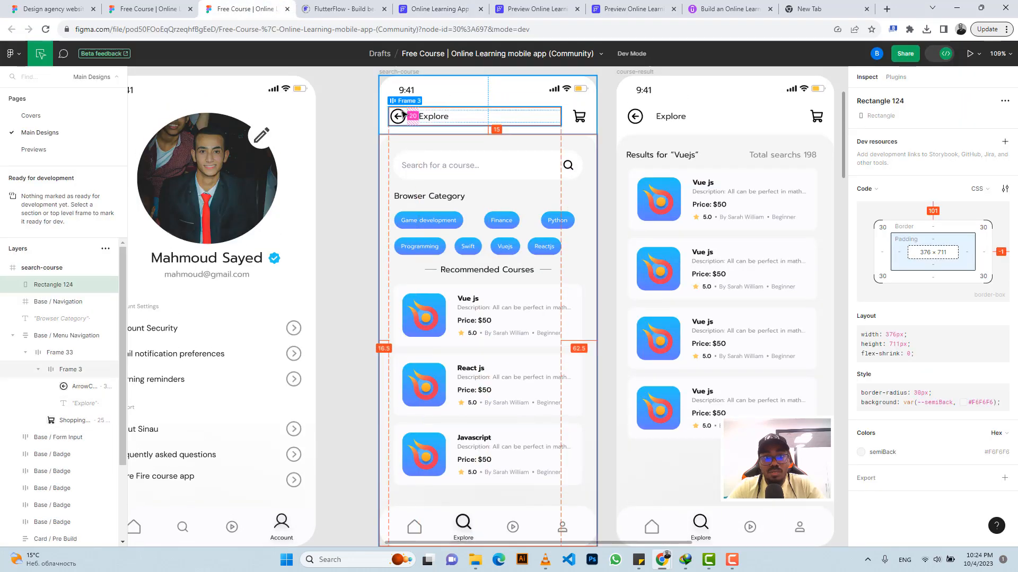
click(403, 114)
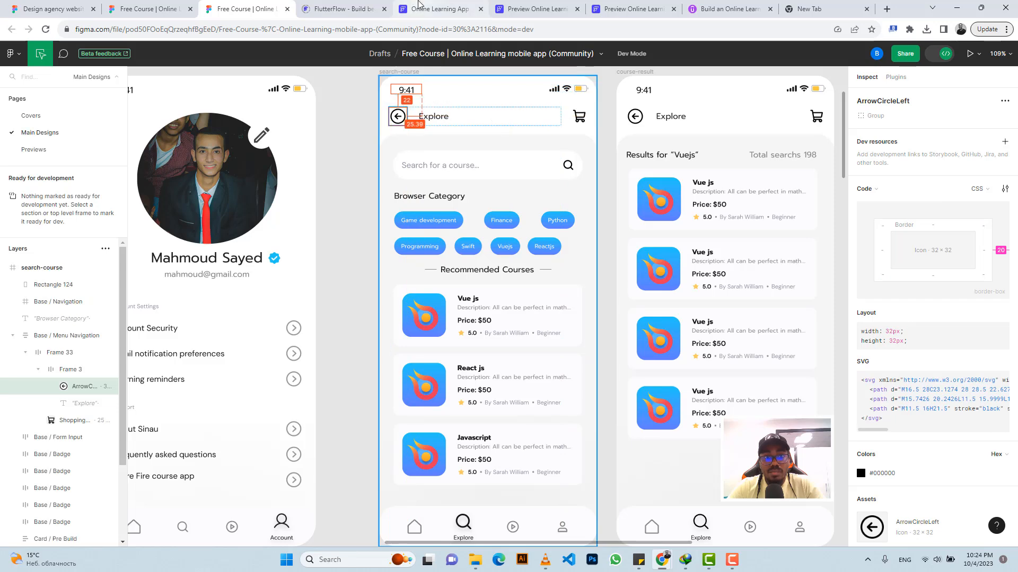
click(440, 9)
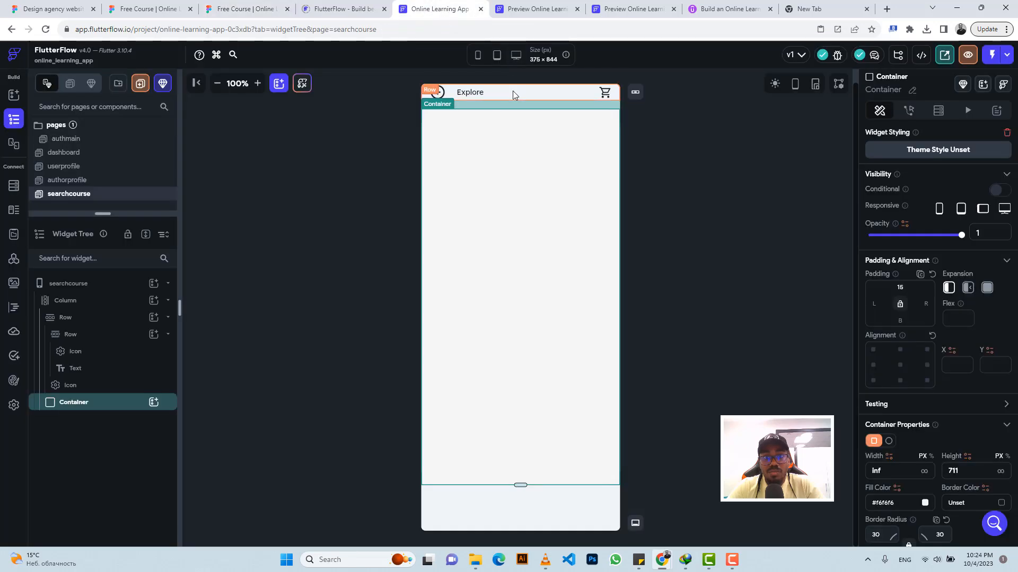
click(513, 92)
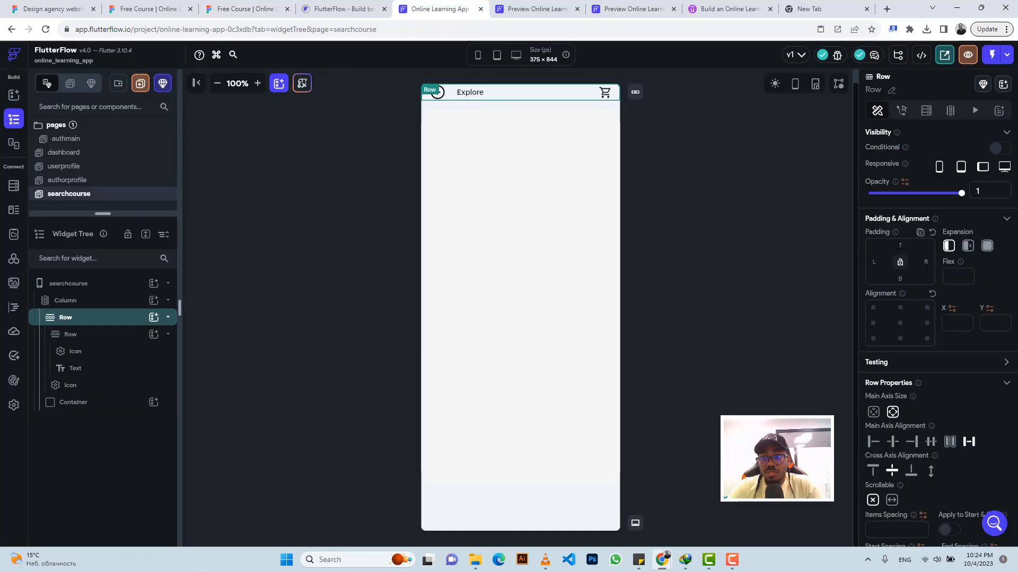
text(10)
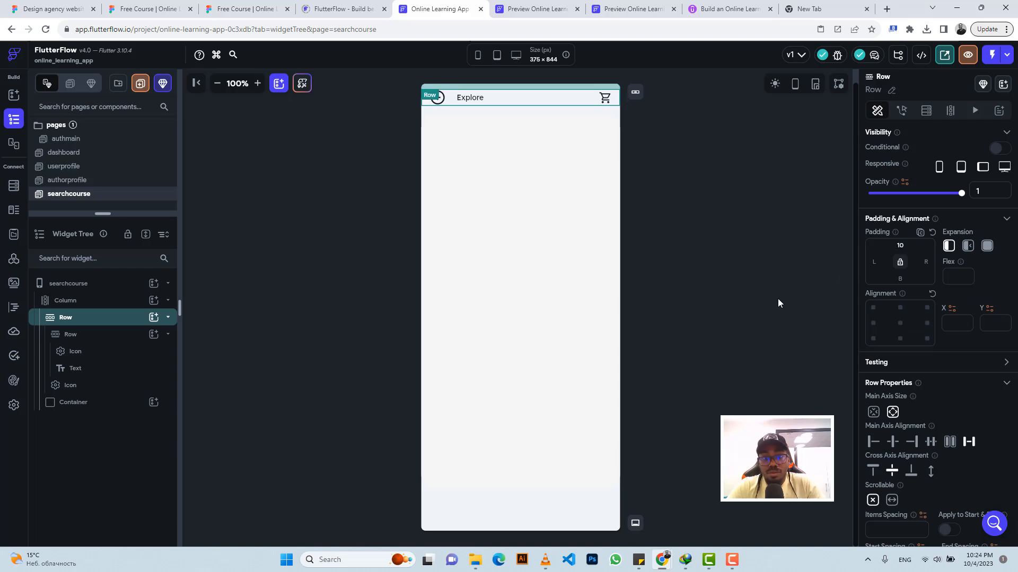
Step: Compare the main container with the Figma design and add a Column inside it in FlutterFlow
click(500, 176)
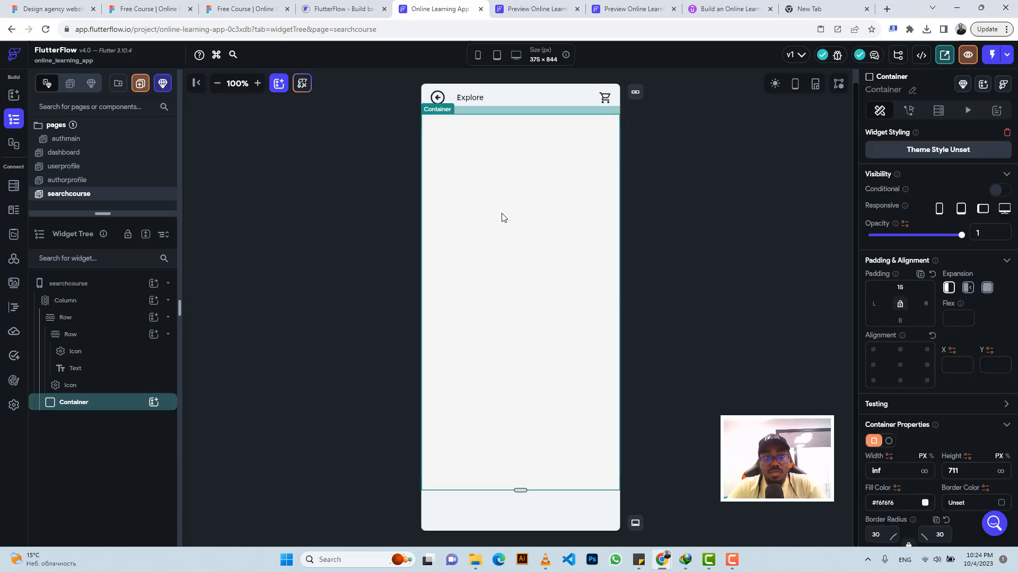
click(245, 9)
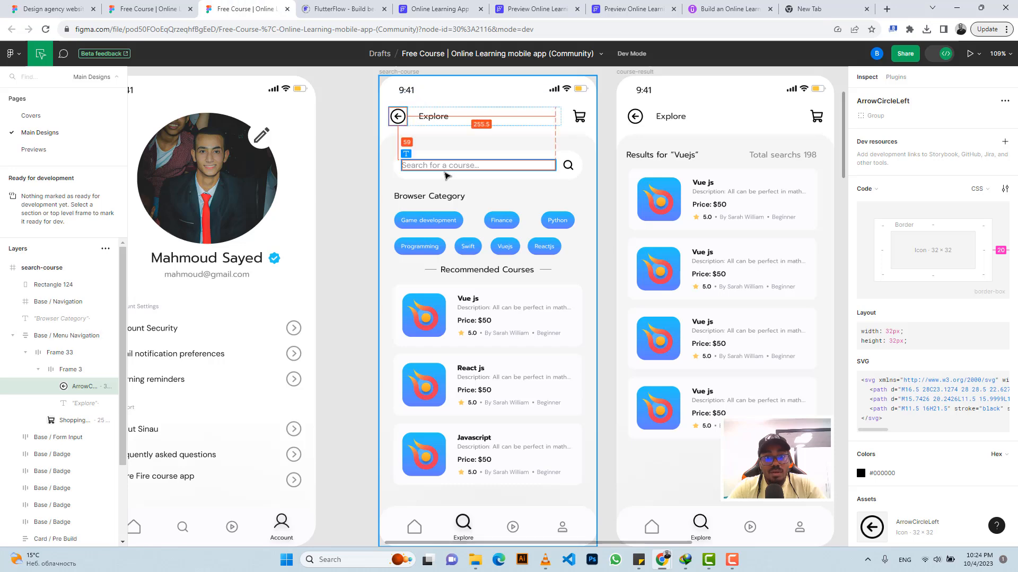
click(436, 9)
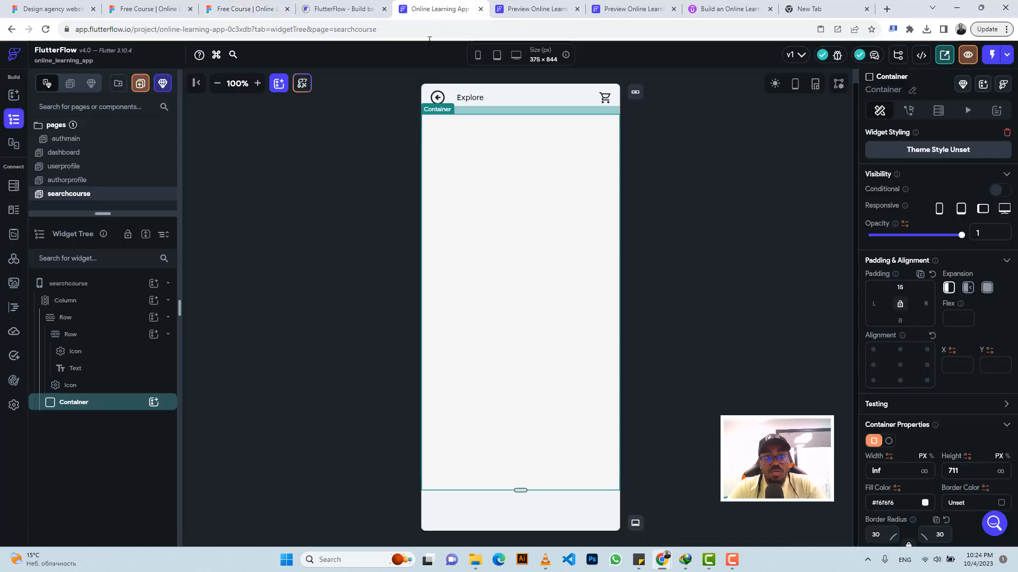
click(154, 403)
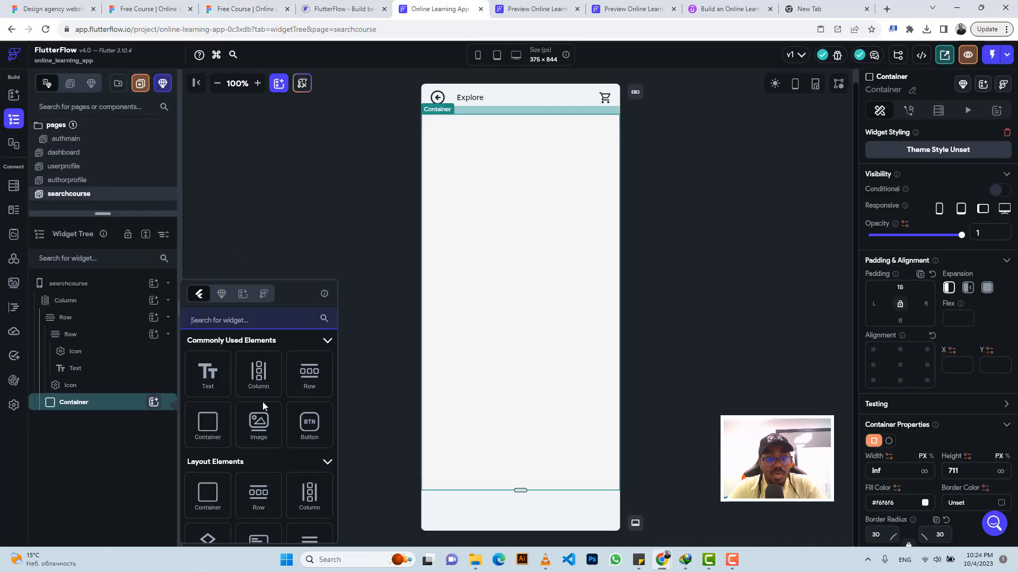
click(261, 384)
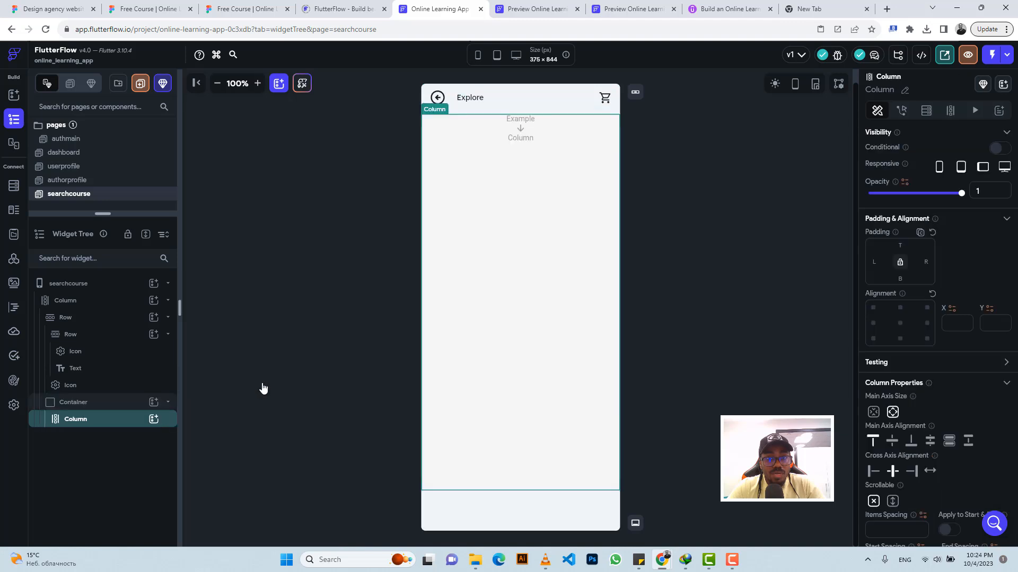
Step: Inspect the Base / Form Input search bar in Figma and add a Container inside the FlutterFlow inner column
click(153, 419)
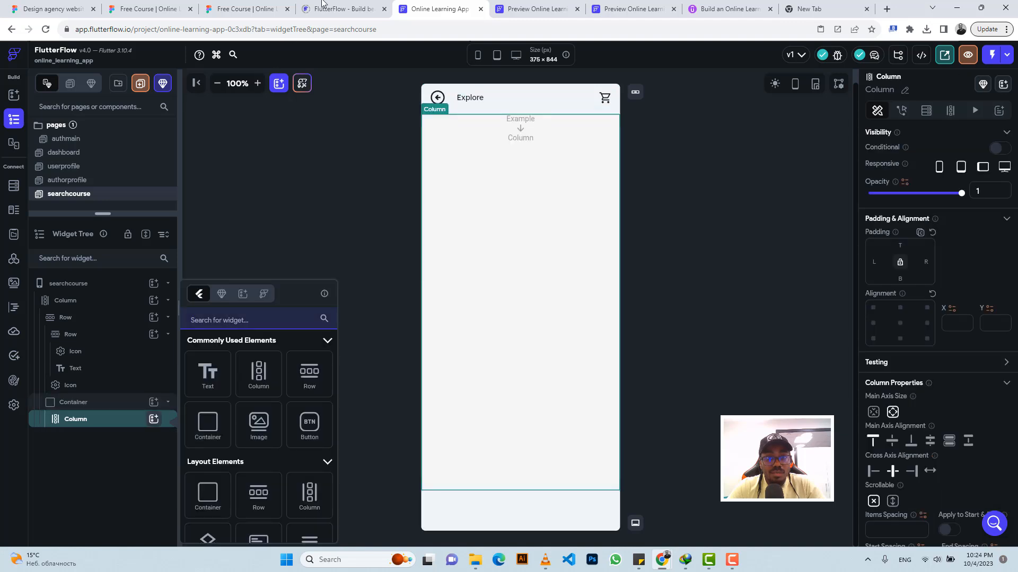
click(255, 9)
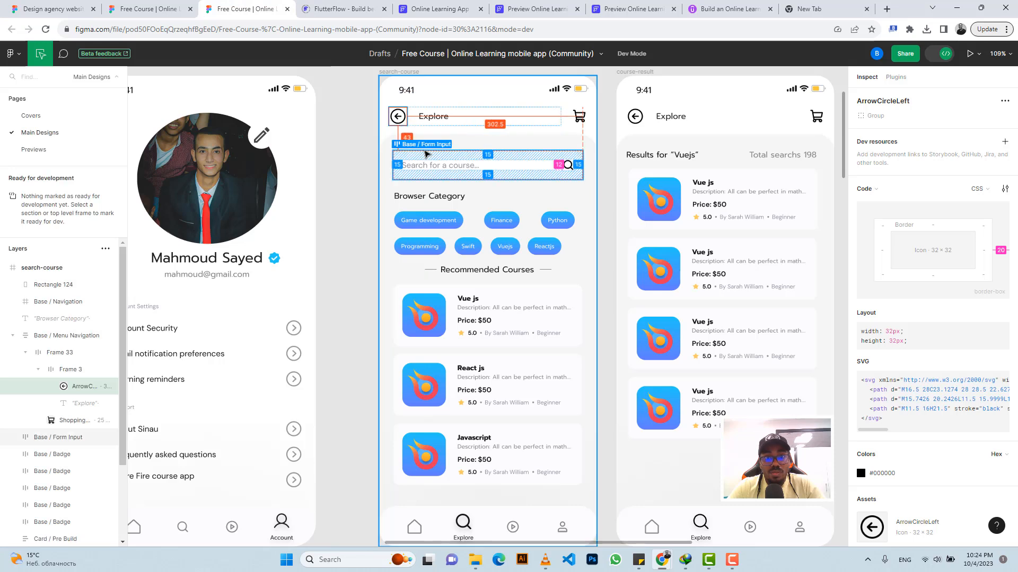
click(427, 154)
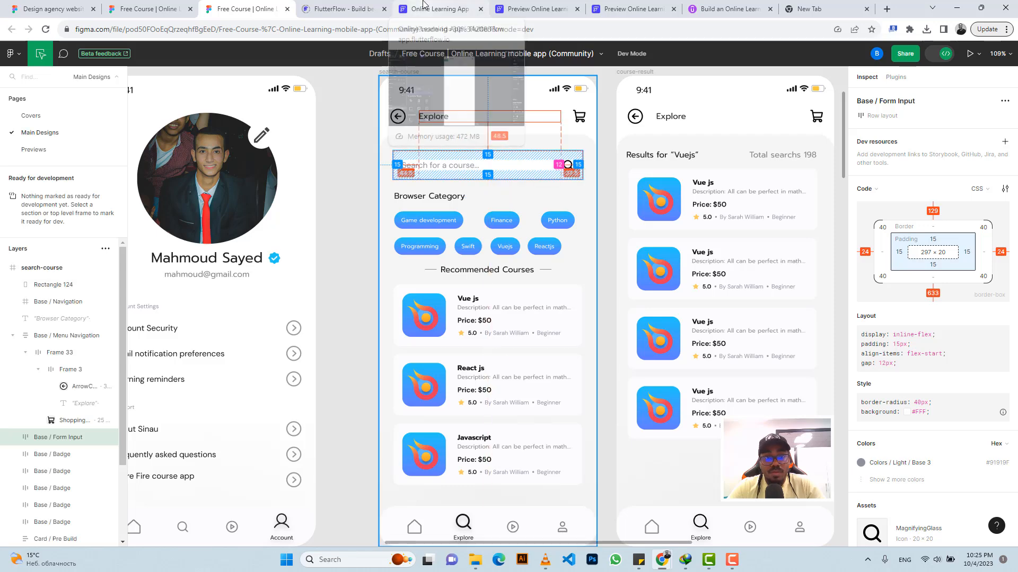
click(424, 7)
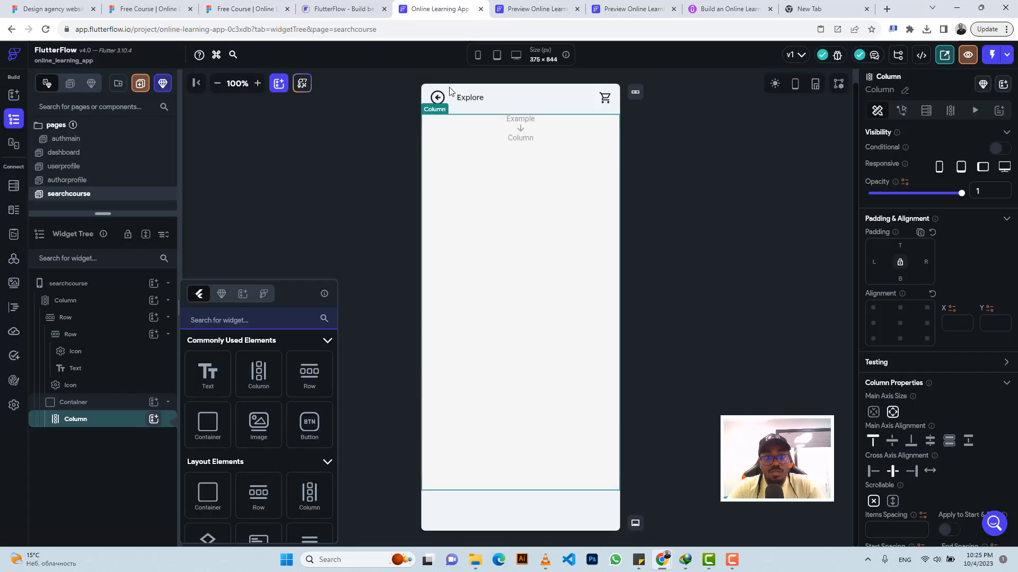
click(209, 426)
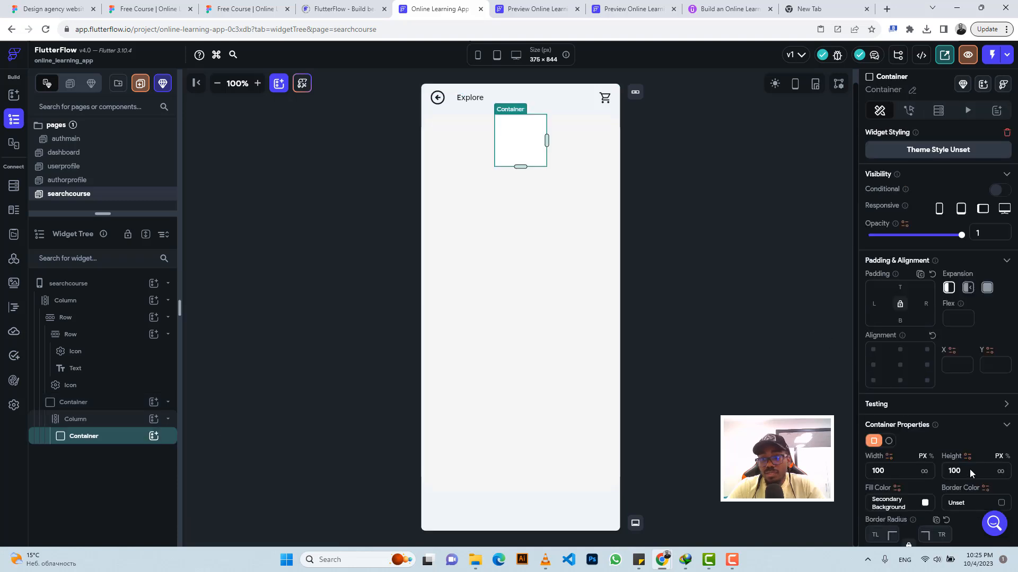
Step: Set the search bar container's height to 50 and its width to inf
drag(962, 470, 947, 471)
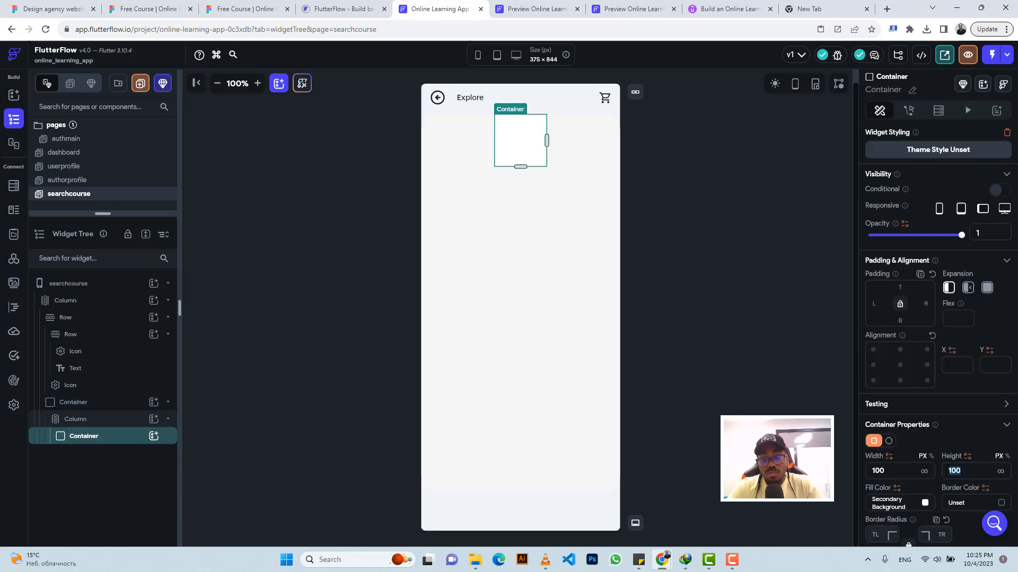
text(50)
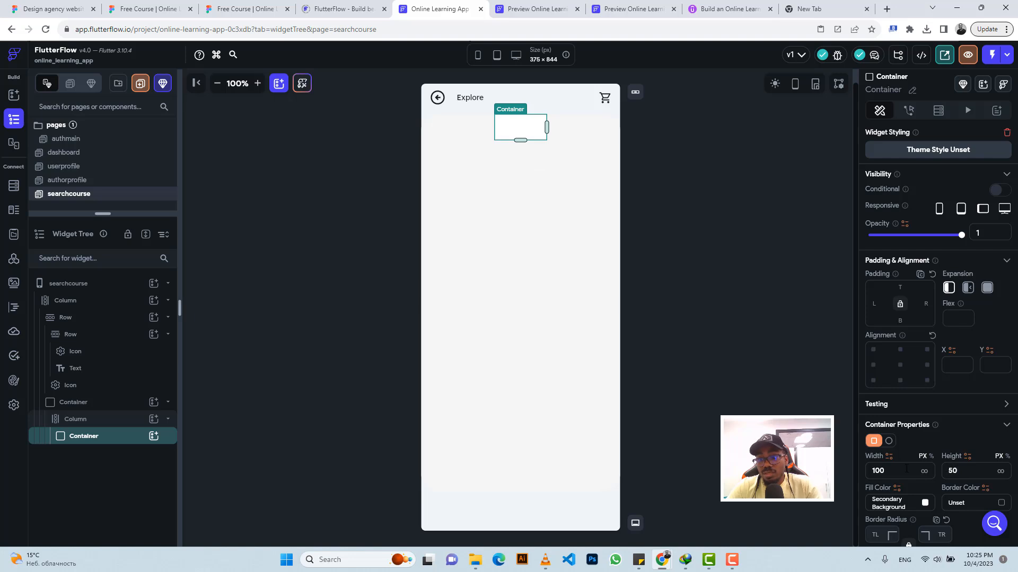
click(925, 472)
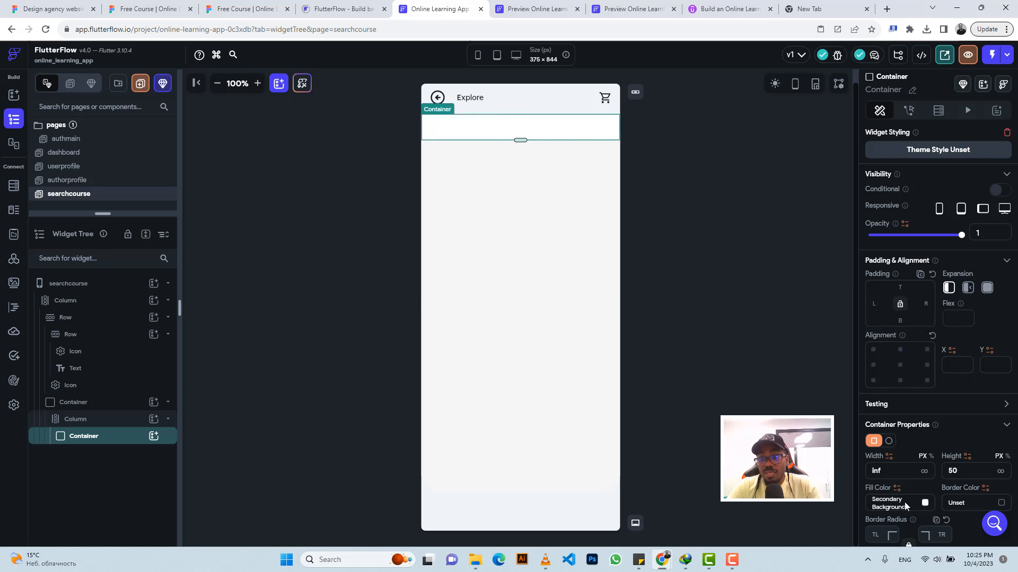
Step: Measure the search bar's side margins in Figma and set the FlutterFlow search container's left and right padding to 24
click(260, 8)
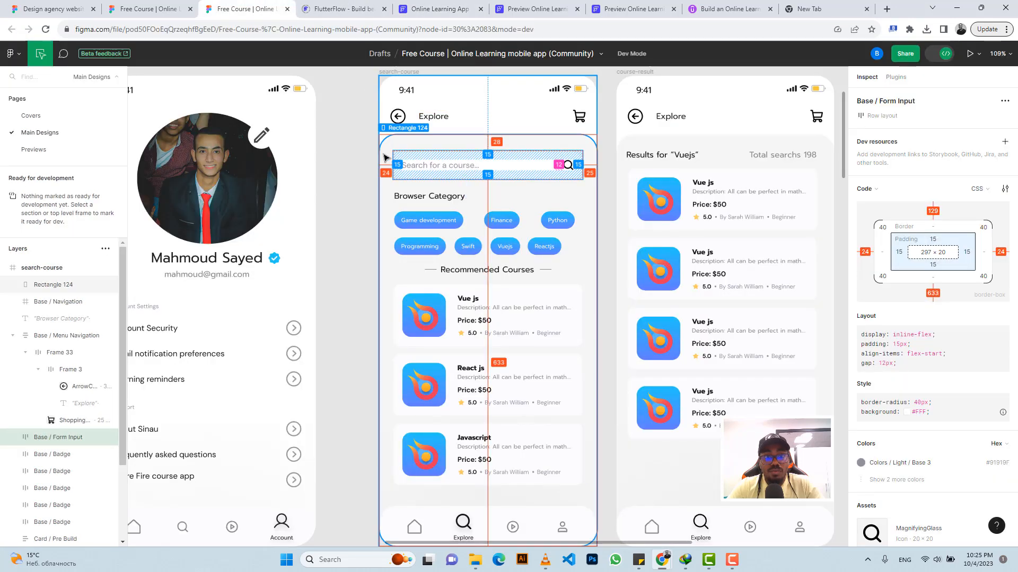
click(438, 9)
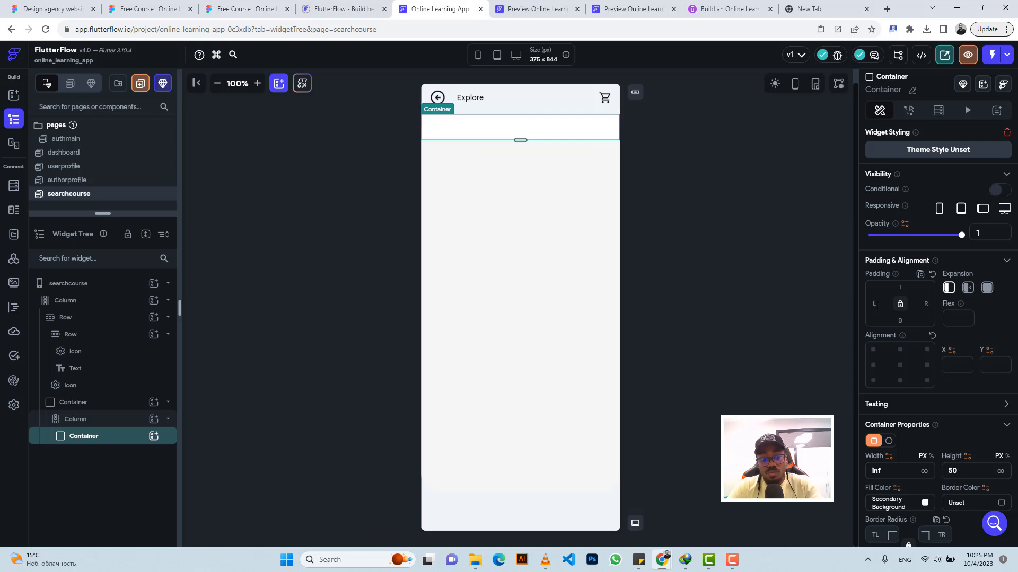
text(24)
click(925, 304)
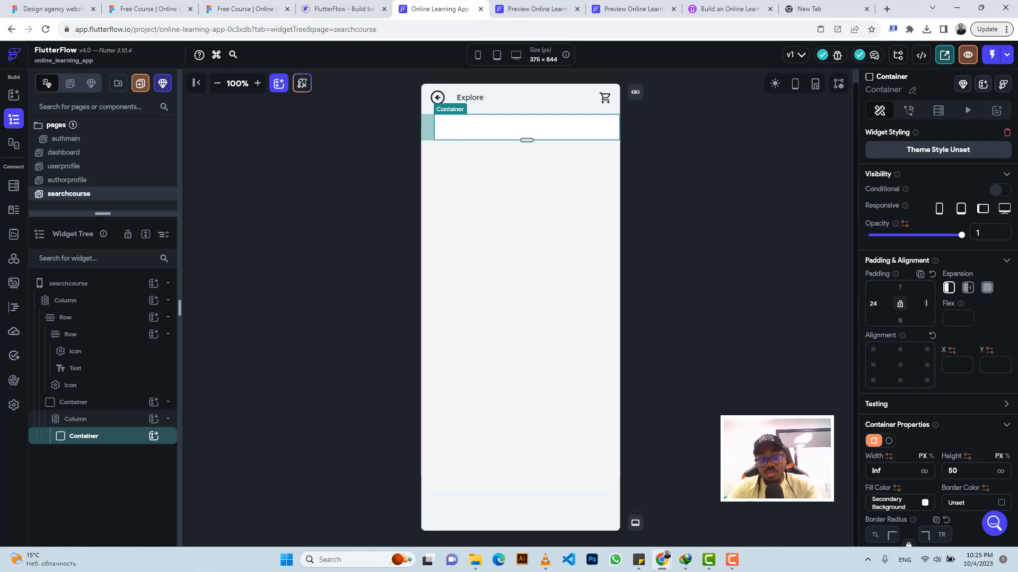
text(24)
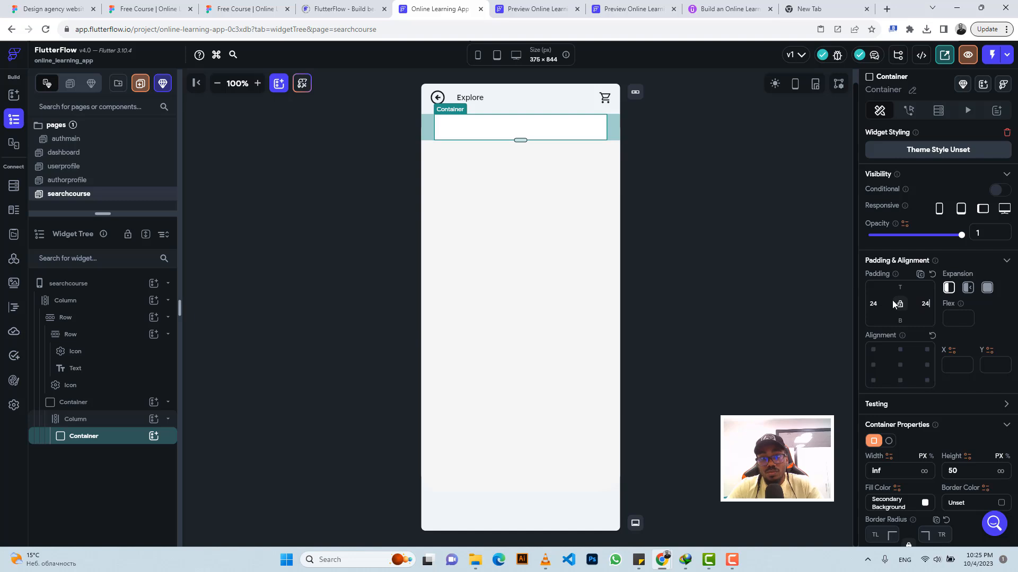
Step: Measure the gap above the search bar in Figma and set the FlutterFlow inner column's top padding to 28
click(221, 4)
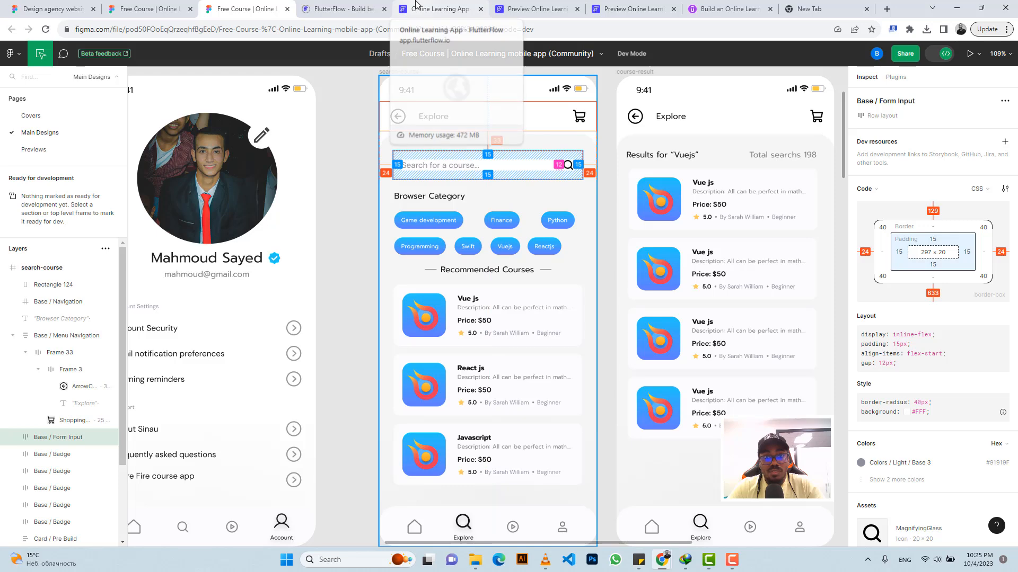
click(440, 9)
click(467, 184)
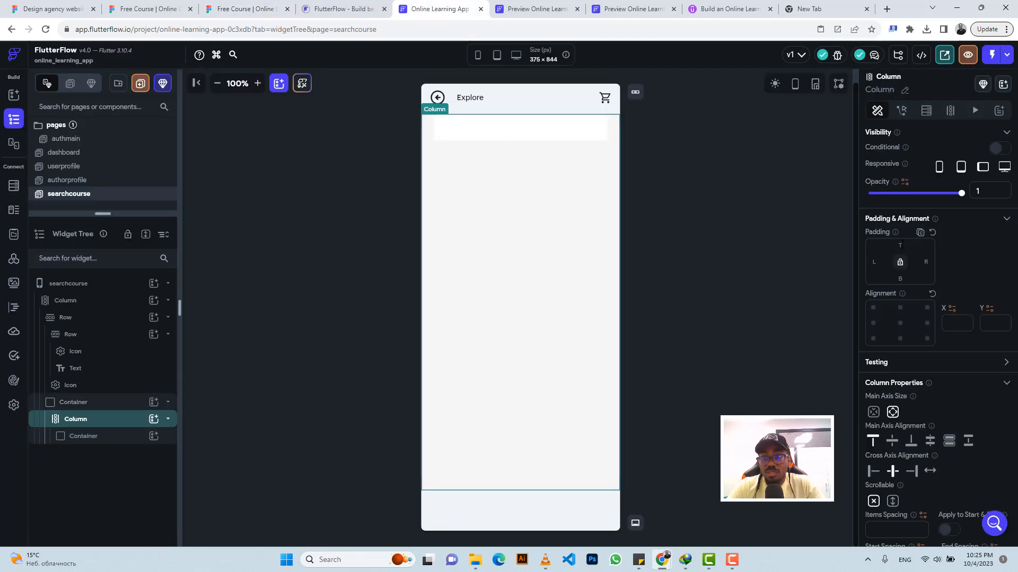
text(28)
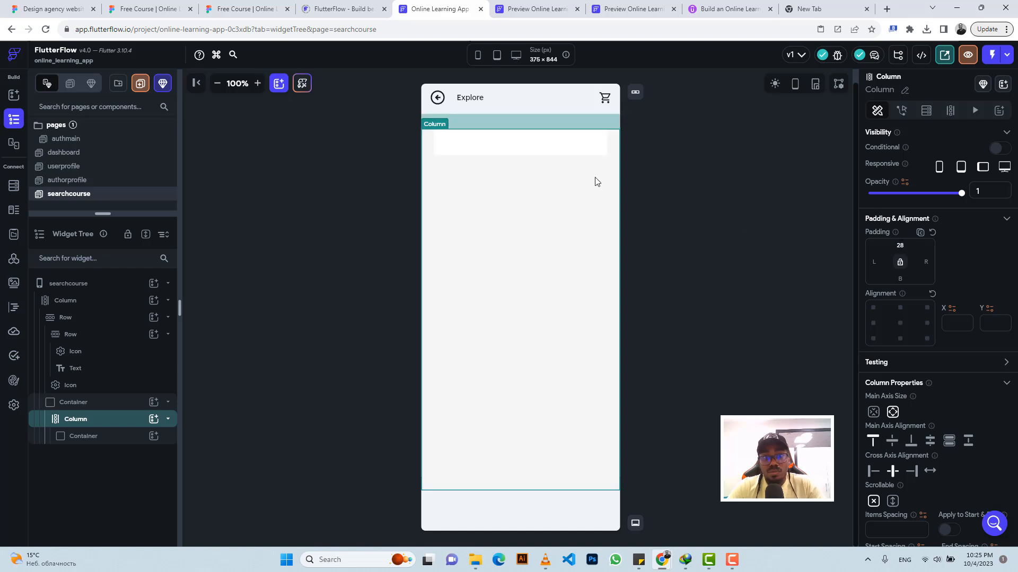
Step: Check the search bar's corner rounding in Figma and set all the FlutterFlow search container's corner radii to 40
click(526, 149)
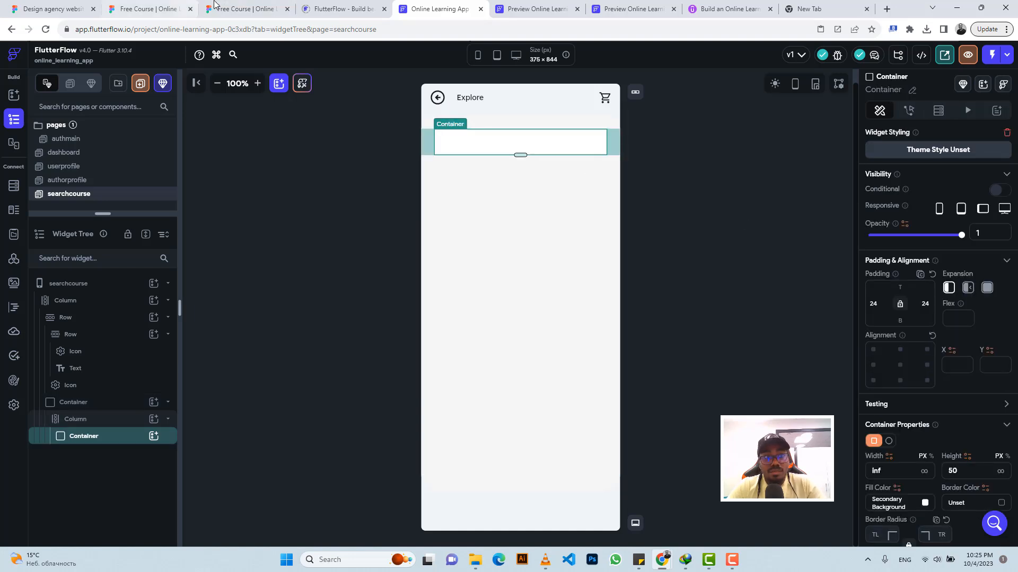
click(245, 8)
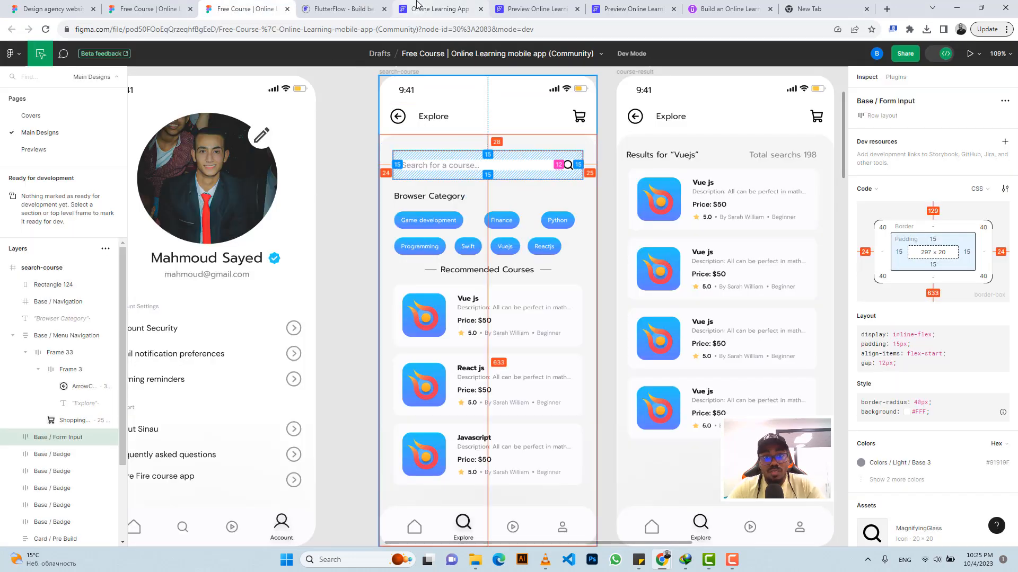
click(440, 8)
scroll(891, 457, down, 2)
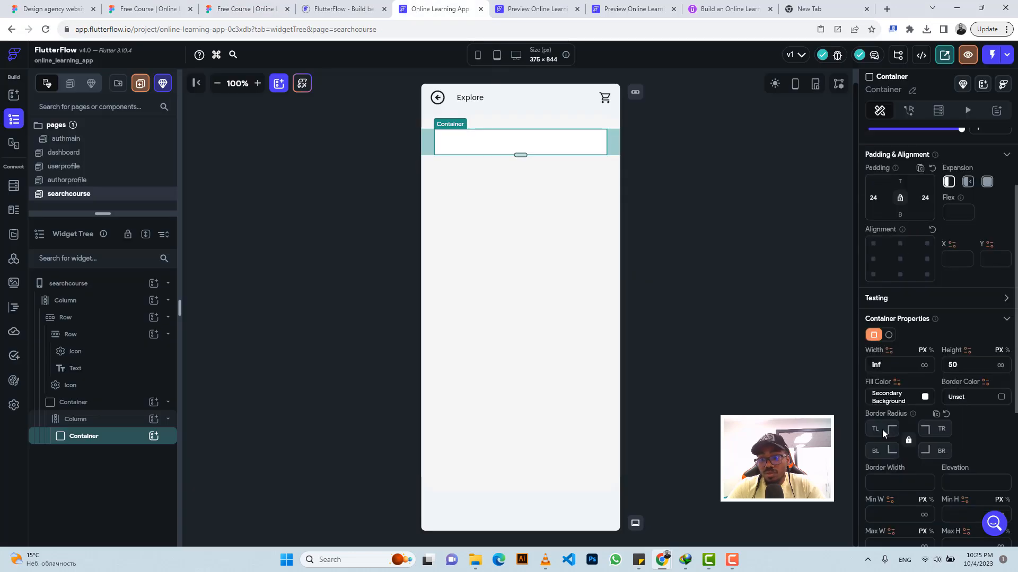
click(877, 429)
text(40)
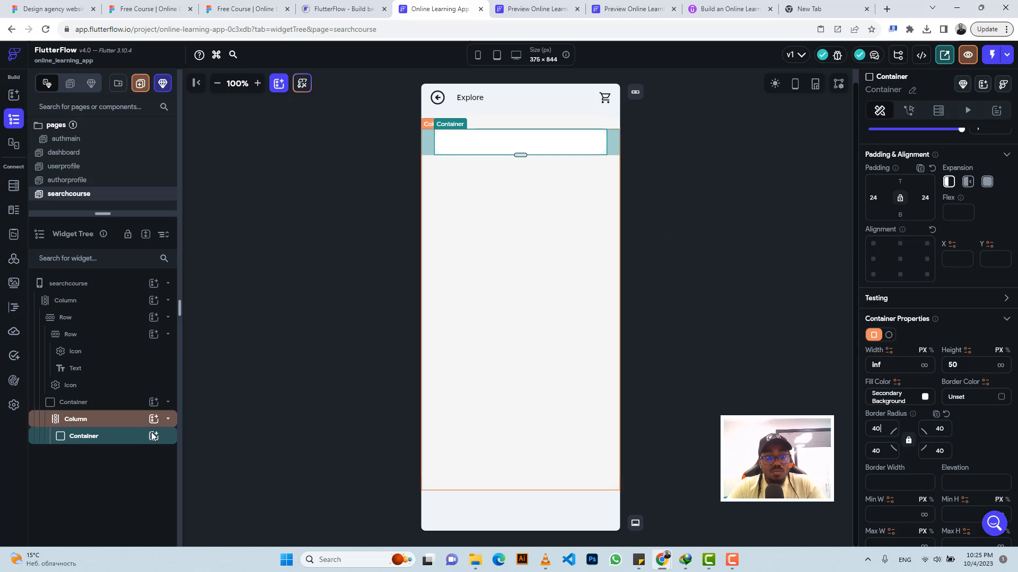
Step: Add a TextField widget inside the white search bar container
click(213, 317)
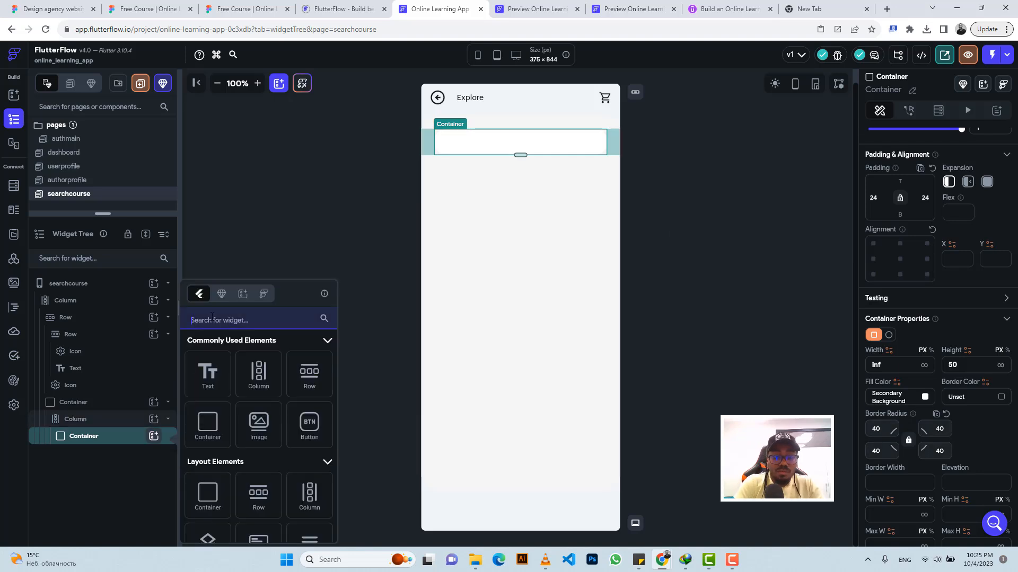
text(textfi)
click(209, 530)
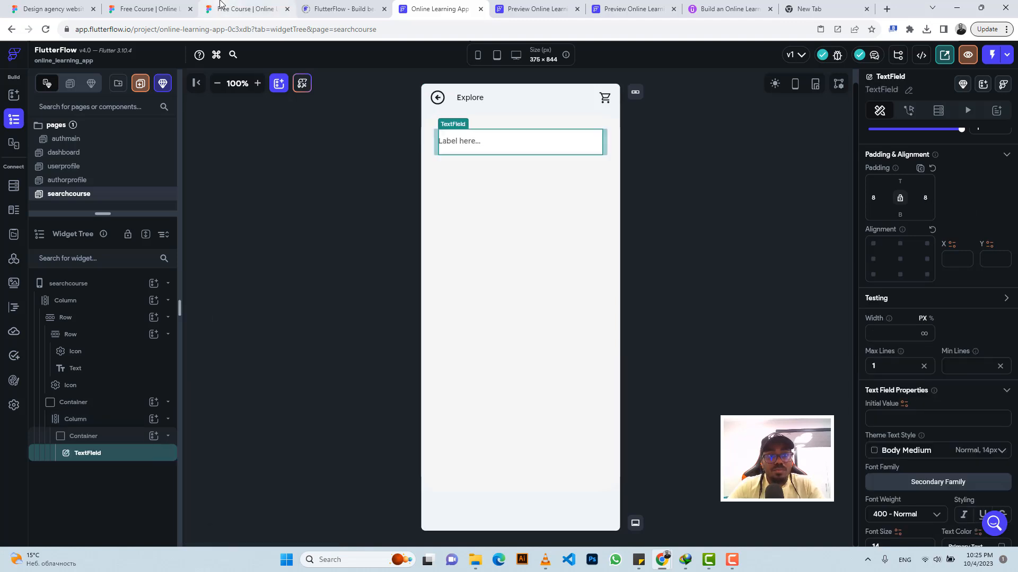
Step: Copy the search bar's placeholder text "Search for a course..." from the Figma design and return to FlutterFlow
click(244, 8)
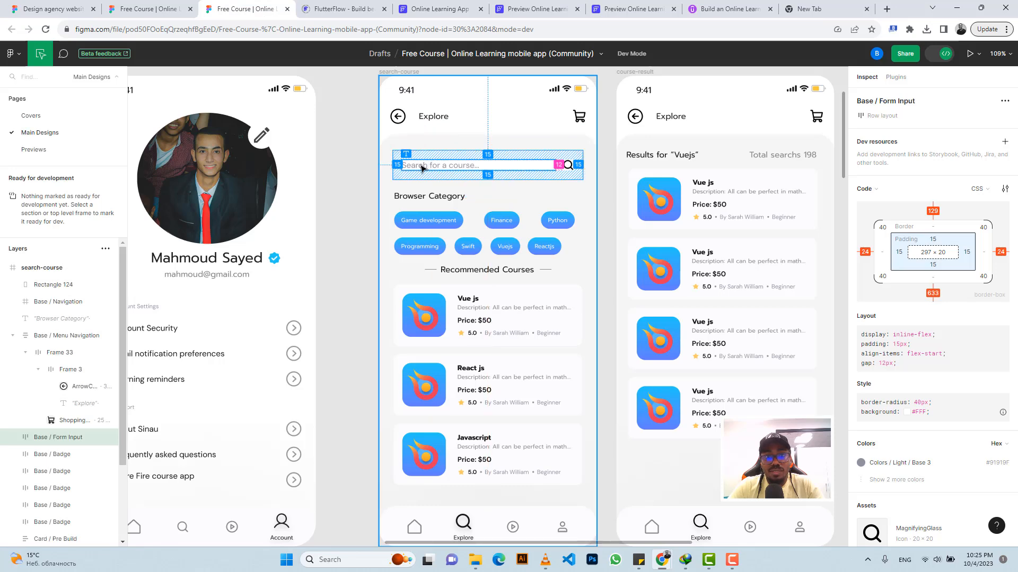
click(422, 168)
click(998, 461)
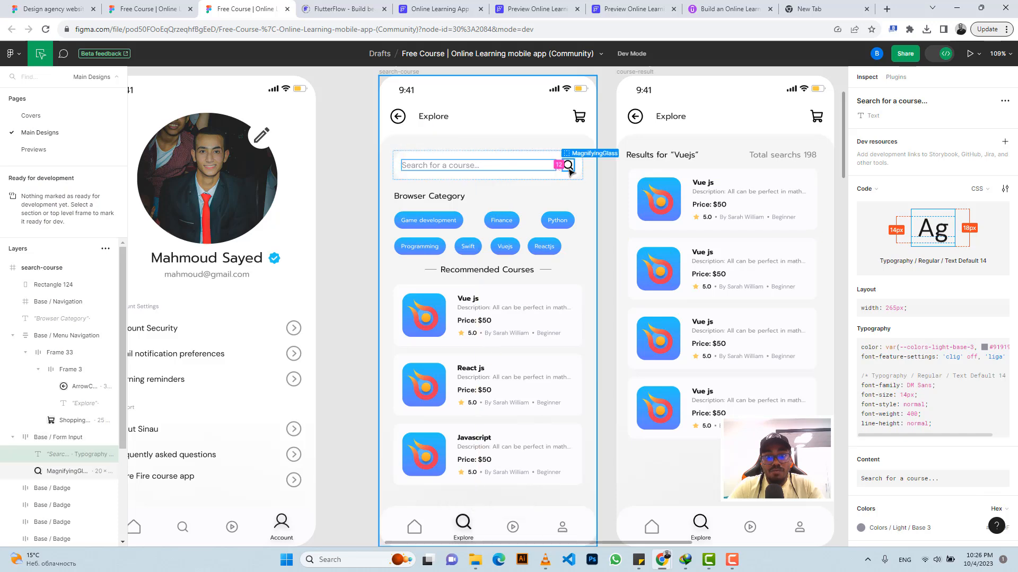
click(413, 4)
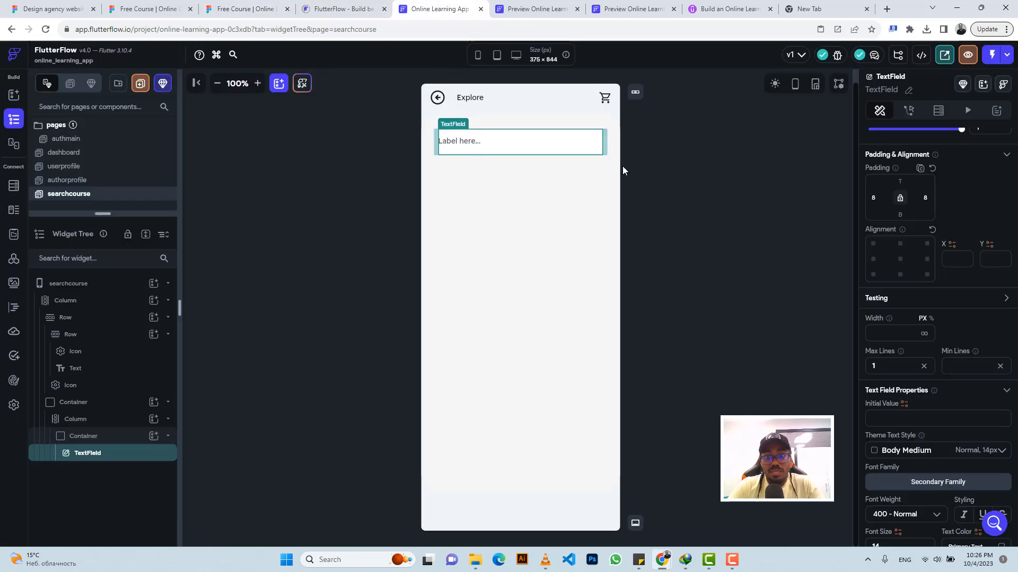
Step: Set the TextField's label text to "Search for a course..." and its left padding to 15
scroll(896, 304, down, 5)
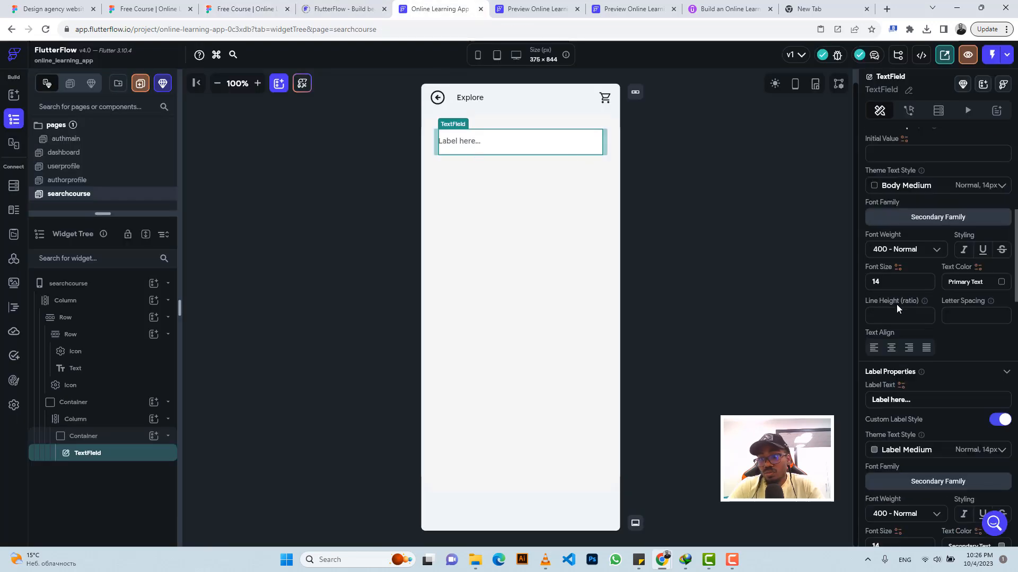
triple_click(895, 400)
key(ctrl+v)
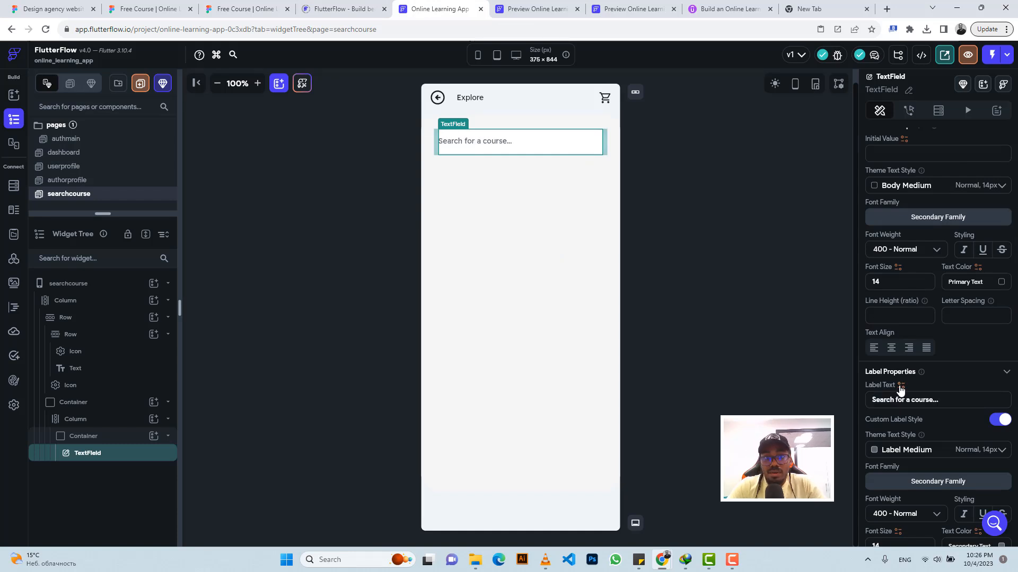
scroll(898, 260, up, 2)
scroll(898, 260, up, 5)
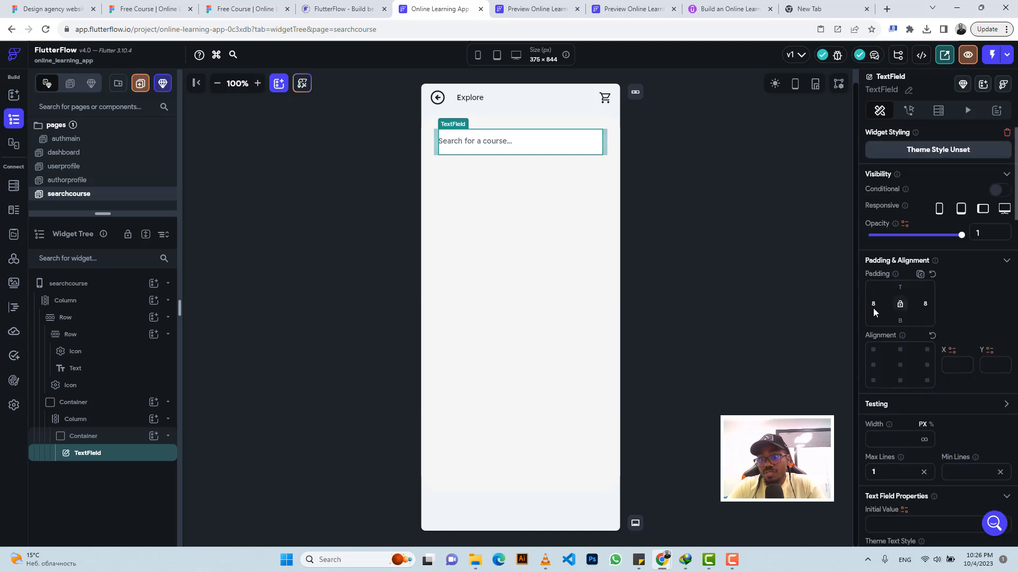
key(BackSpace)
text(15)
Step: Set the search TextField's input border type to None
scroll(916, 326, down, 15)
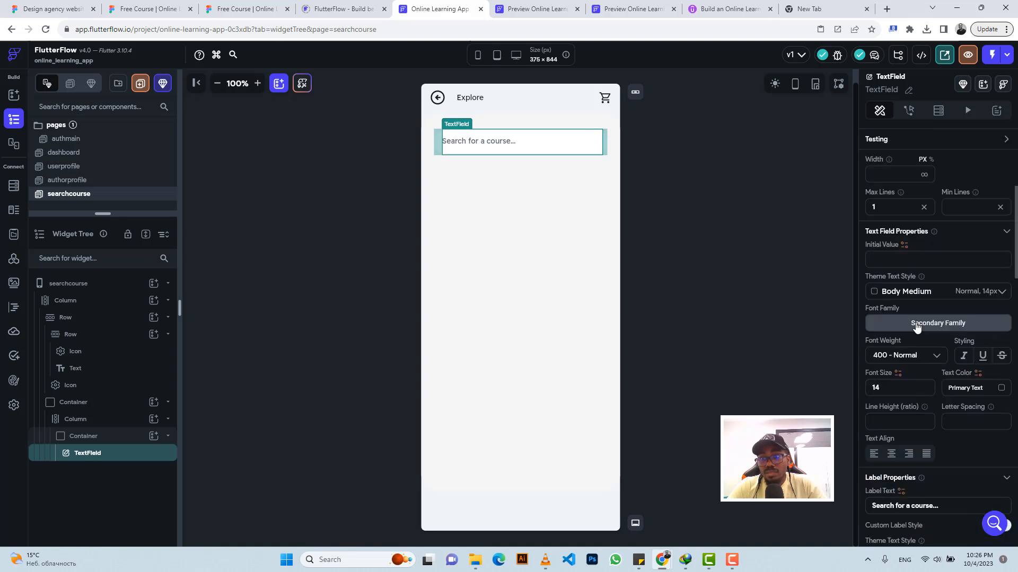
scroll(916, 325, down, 2)
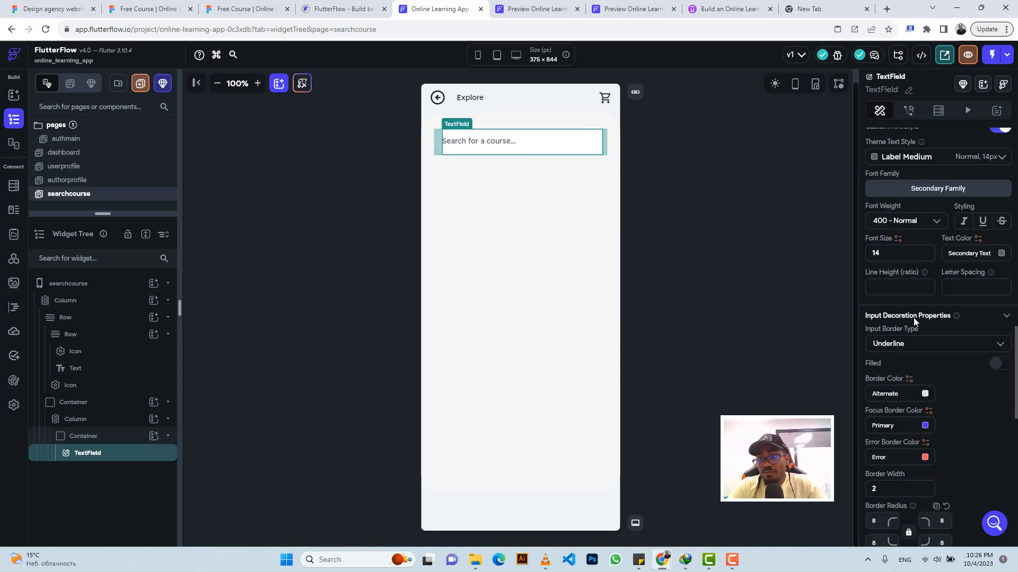
click(891, 345)
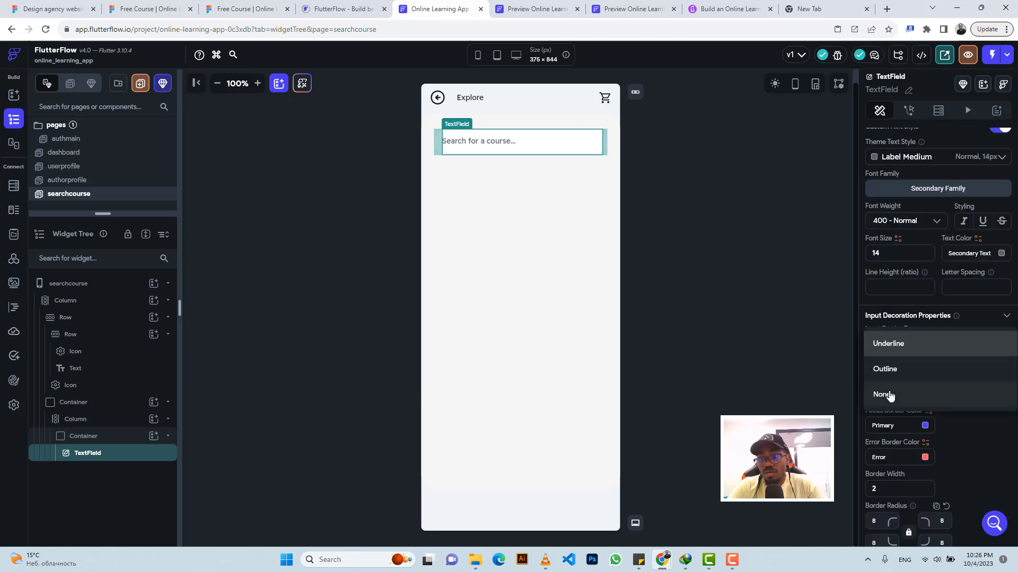
click(882, 394)
Step: Search the icon library for "search" and set Search Outlined as the TextField's trailing icon
scroll(933, 359, down, 5)
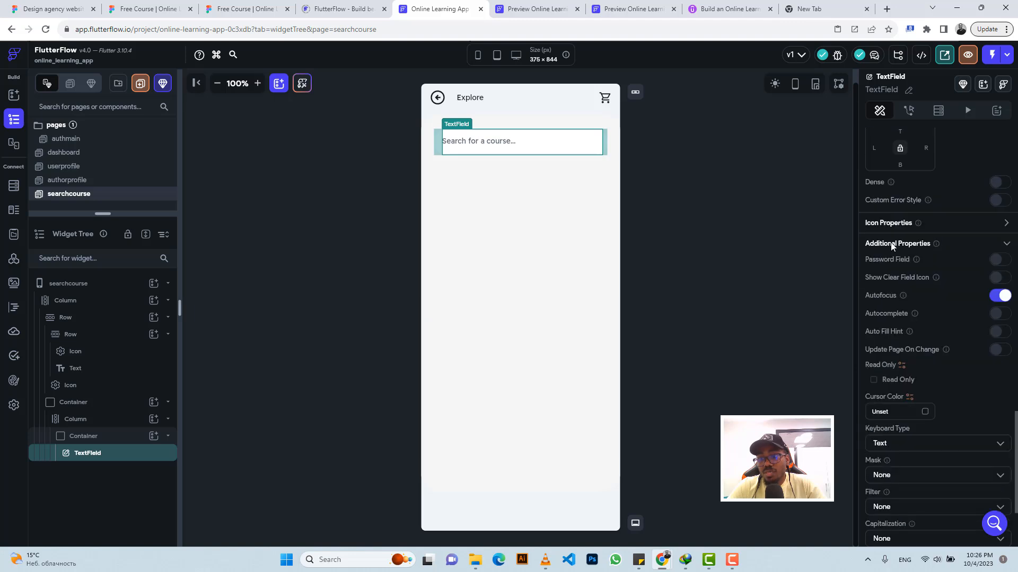
click(1007, 224)
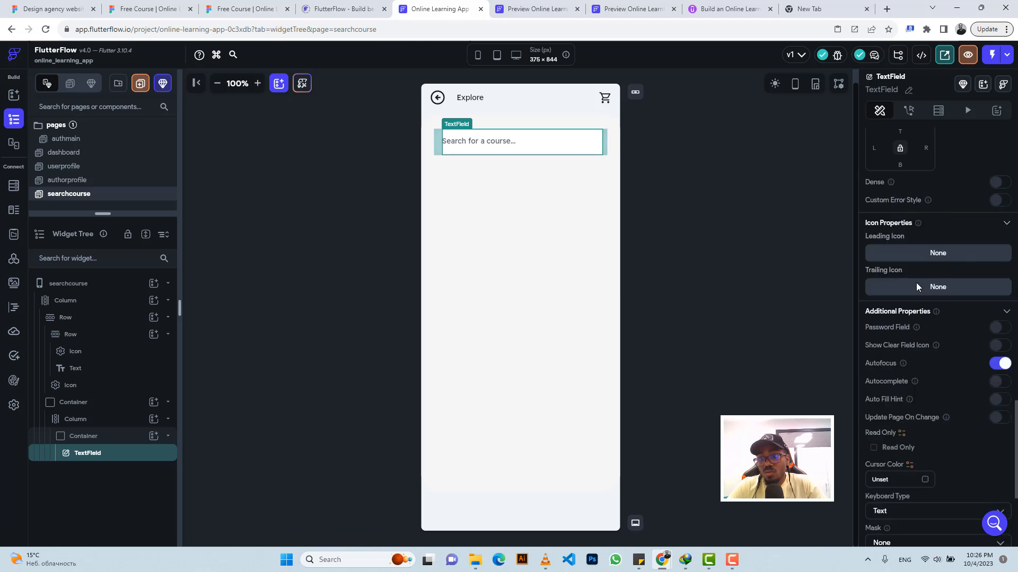
click(944, 292)
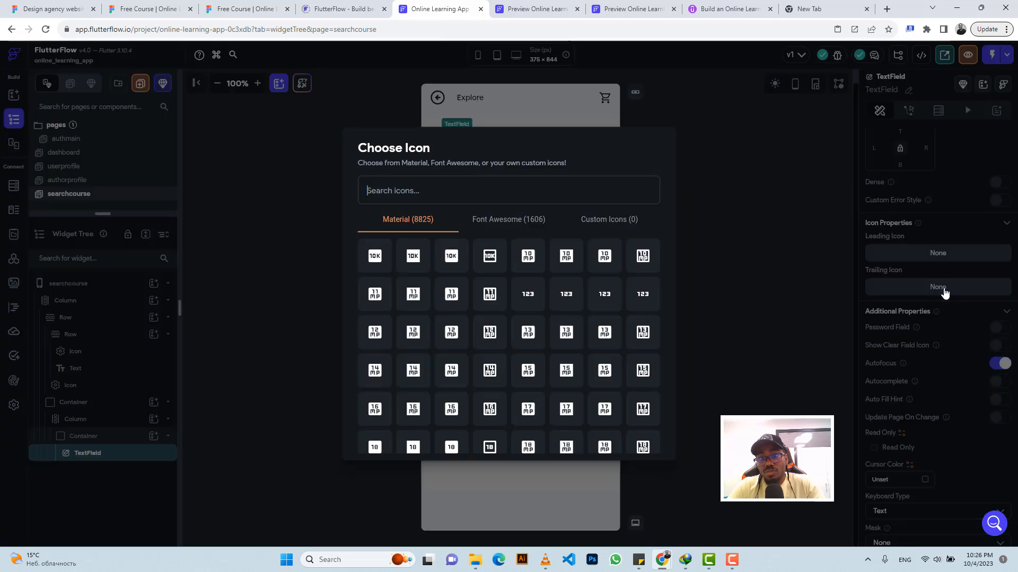
text(search)
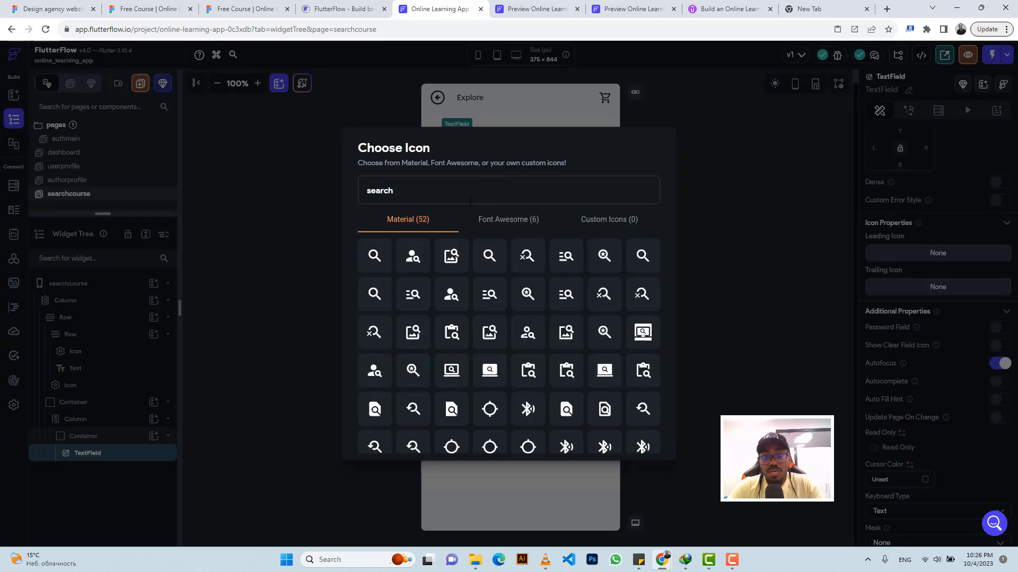
click(642, 257)
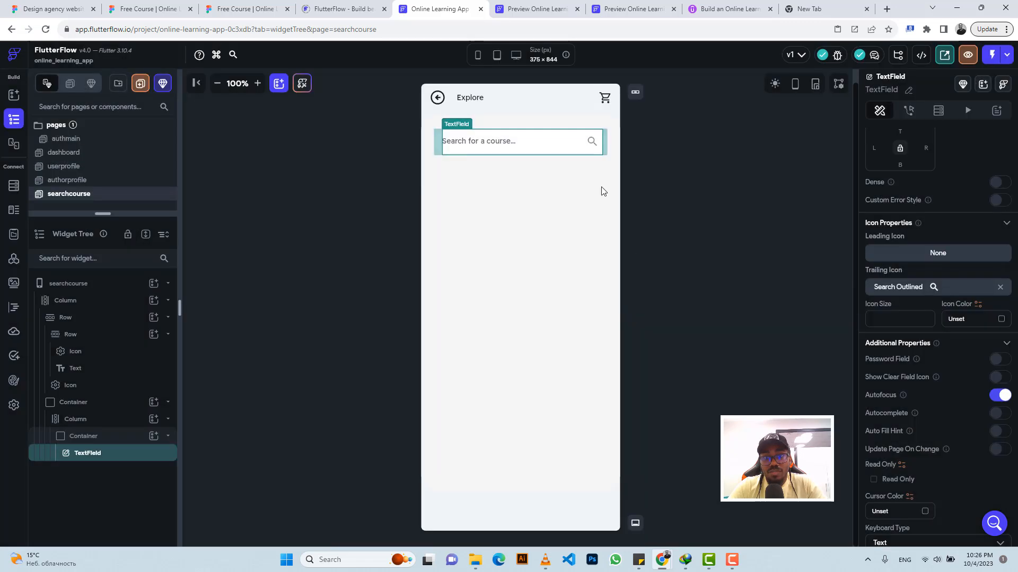
Step: Compare the search icon with the Figma design and set the FlutterFlow trailing icon's color to Primary Text and its size to 24
click(232, 5)
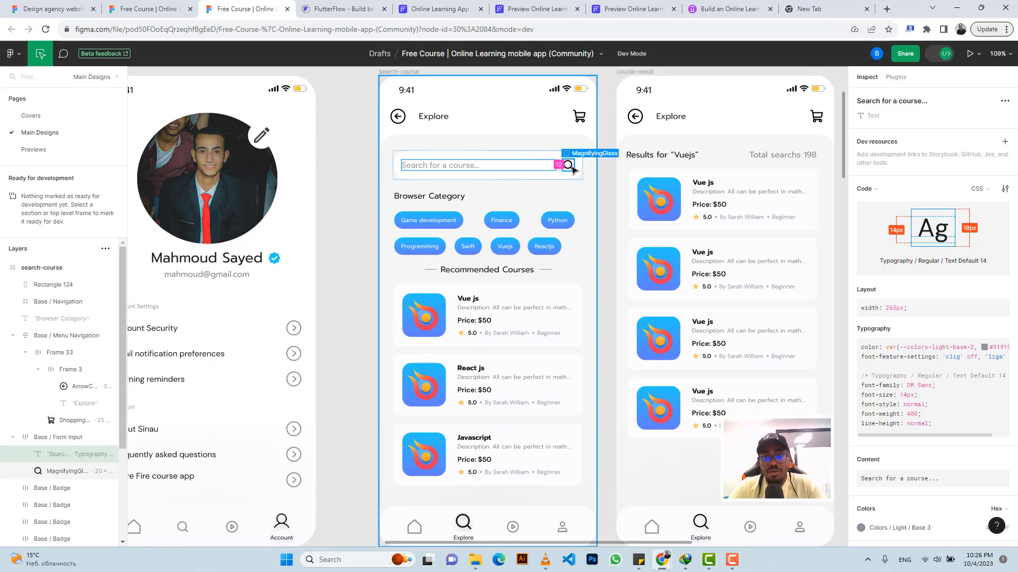
click(404, 5)
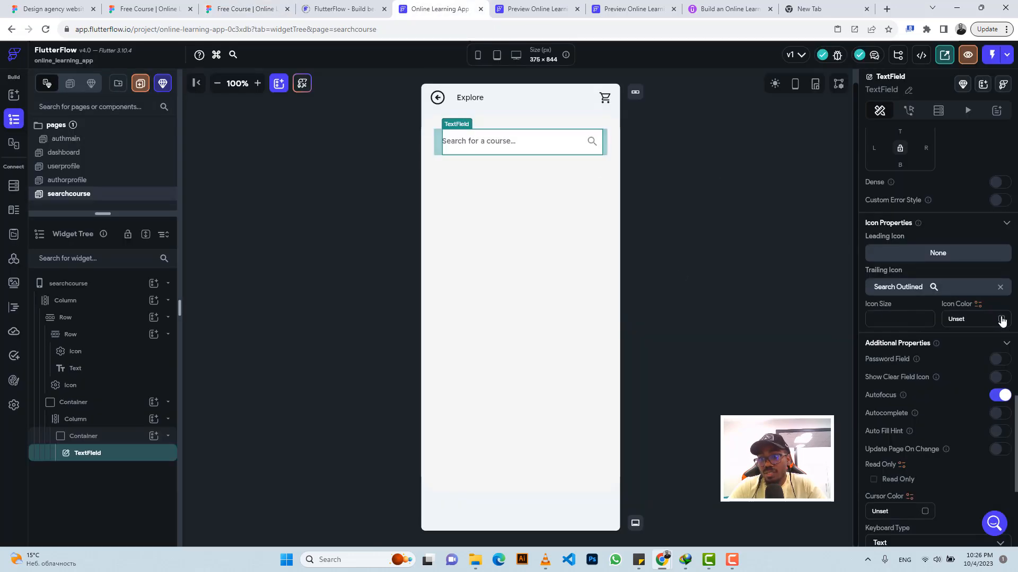
click(983, 319)
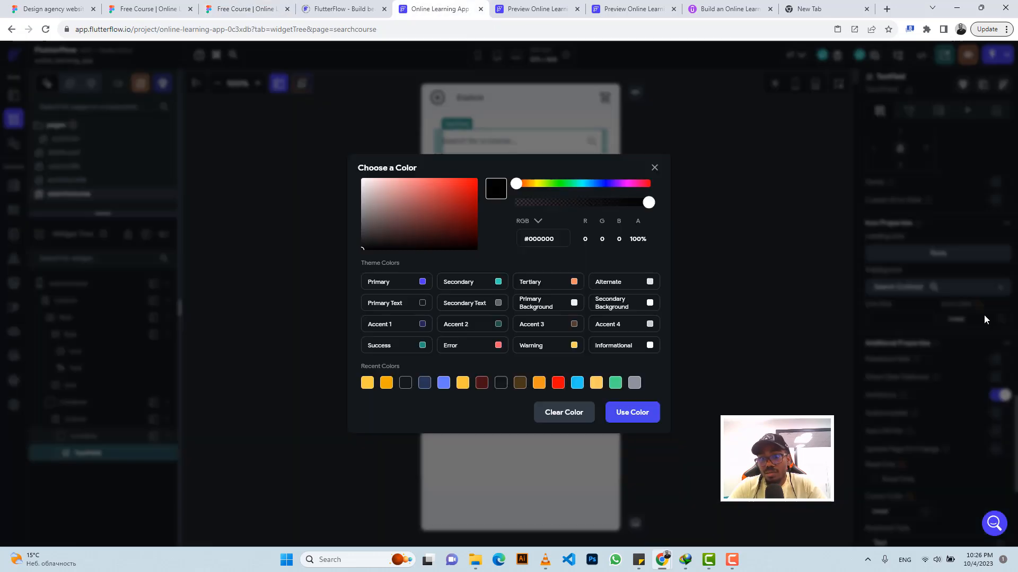
click(423, 303)
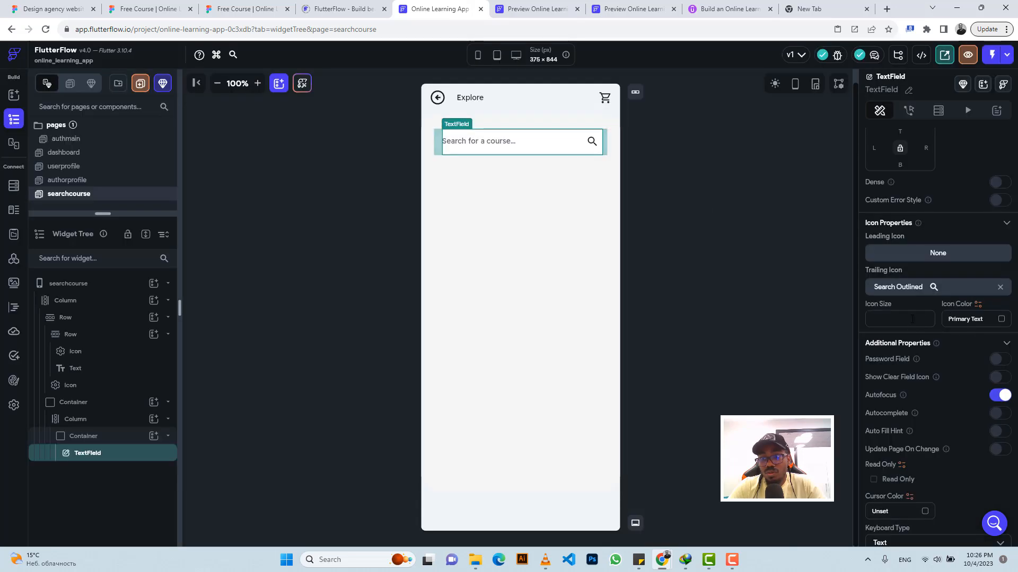
text(24)
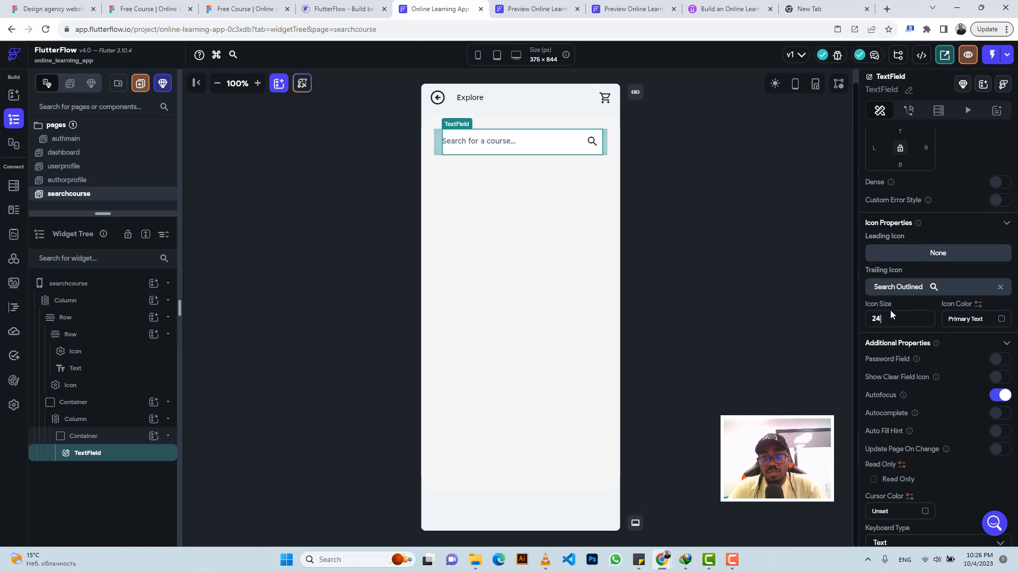
Step: Inspect the size of the search bar's magnifying glass icon in Figma, return to FlutterFlow and deselect the TextField
click(214, 6)
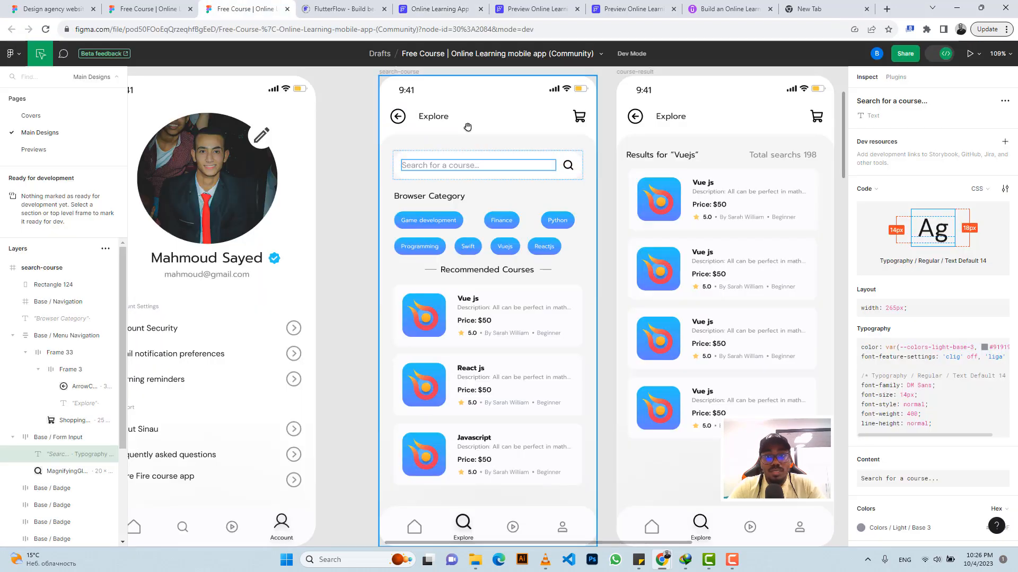
click(569, 164)
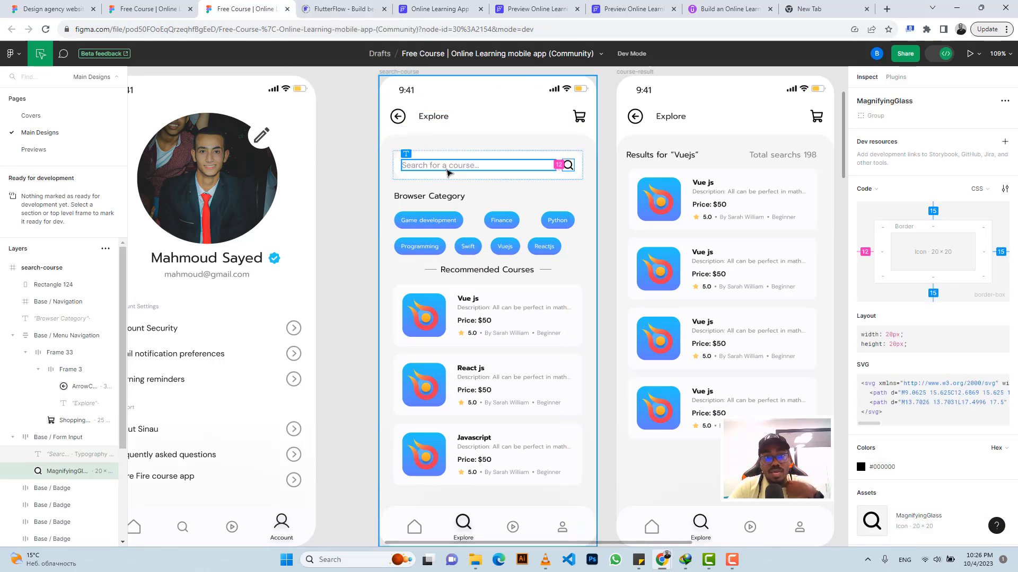
click(418, 7)
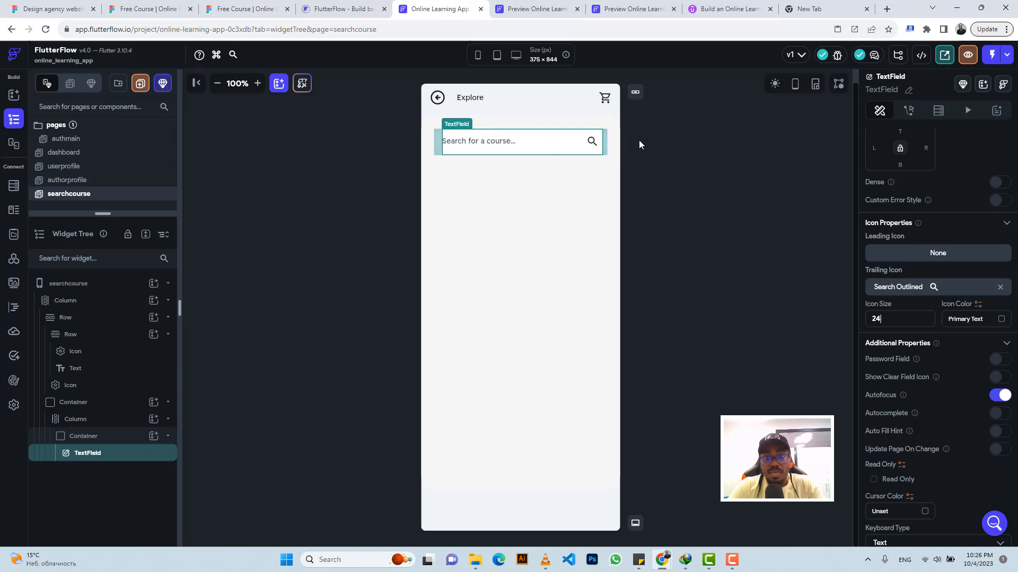
click(672, 141)
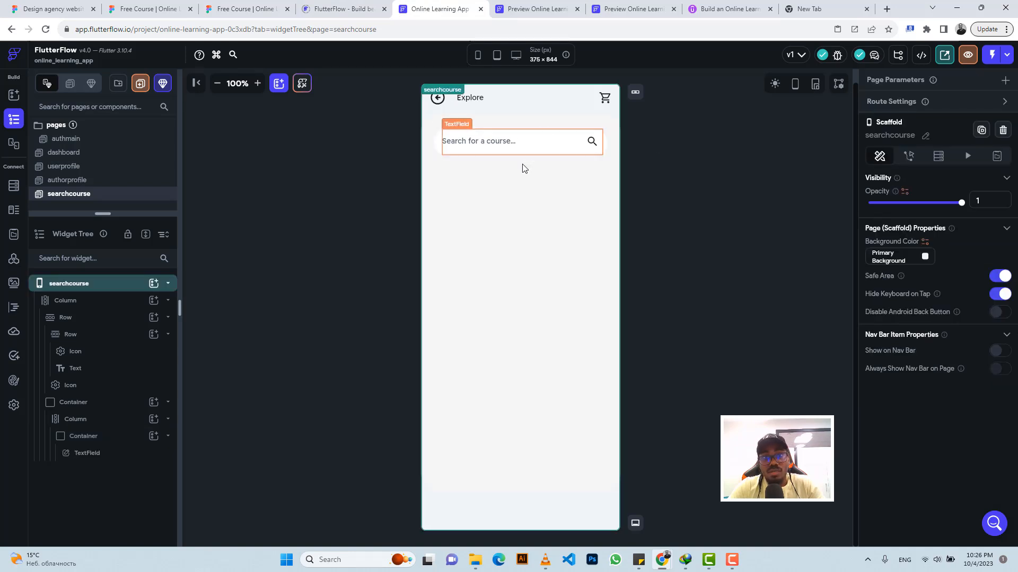
Step: Select the inner column in FlutterFlow, copy the "Browser Category" heading text from the Figma design and return to FlutterFlow
click(499, 199)
click(247, 9)
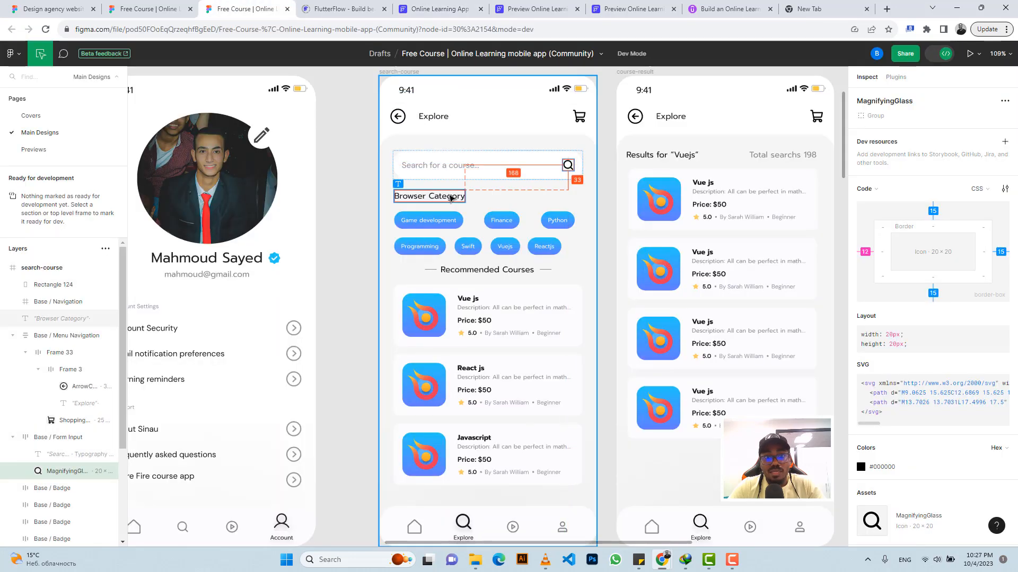
click(451, 198)
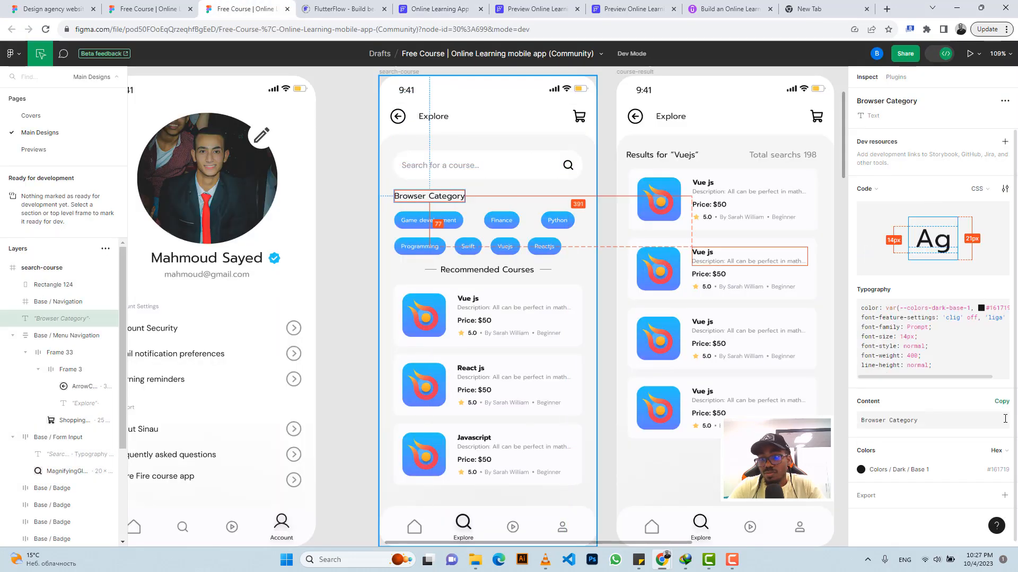
click(1005, 419)
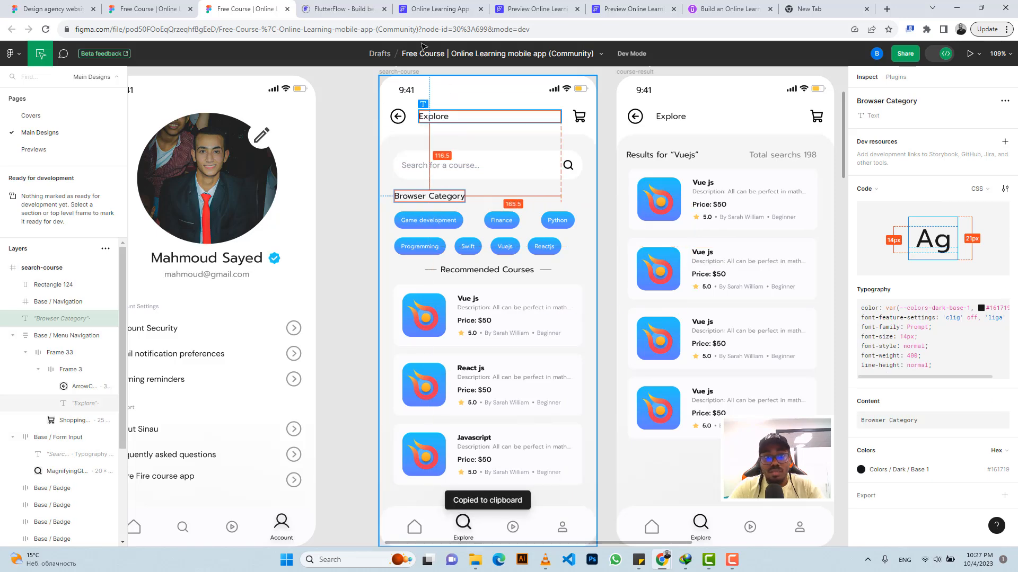
click(419, 9)
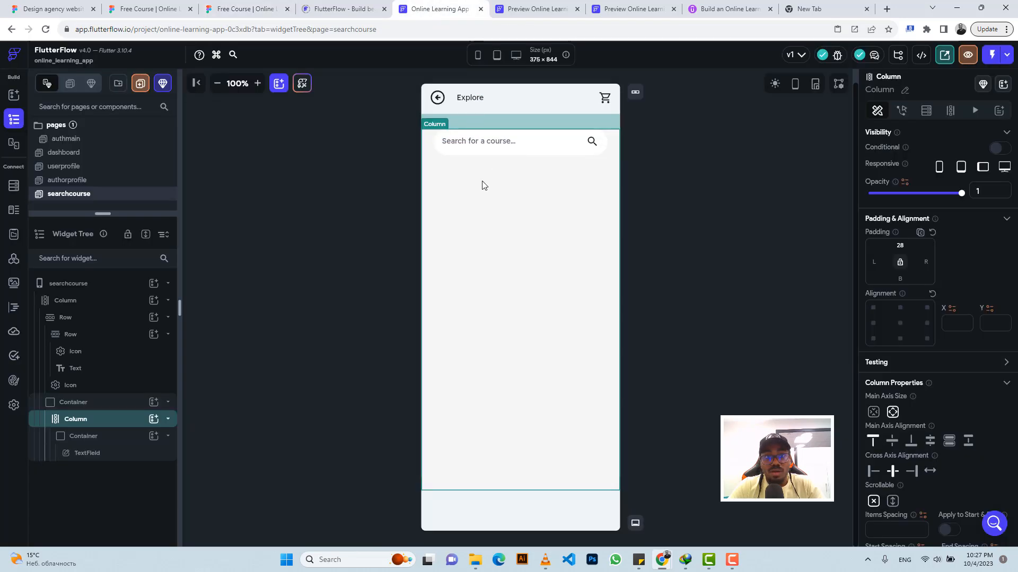
Step: Add a Row below the search bar in the inner column, containing a Text widget that reads "Browser Category"
click(154, 419)
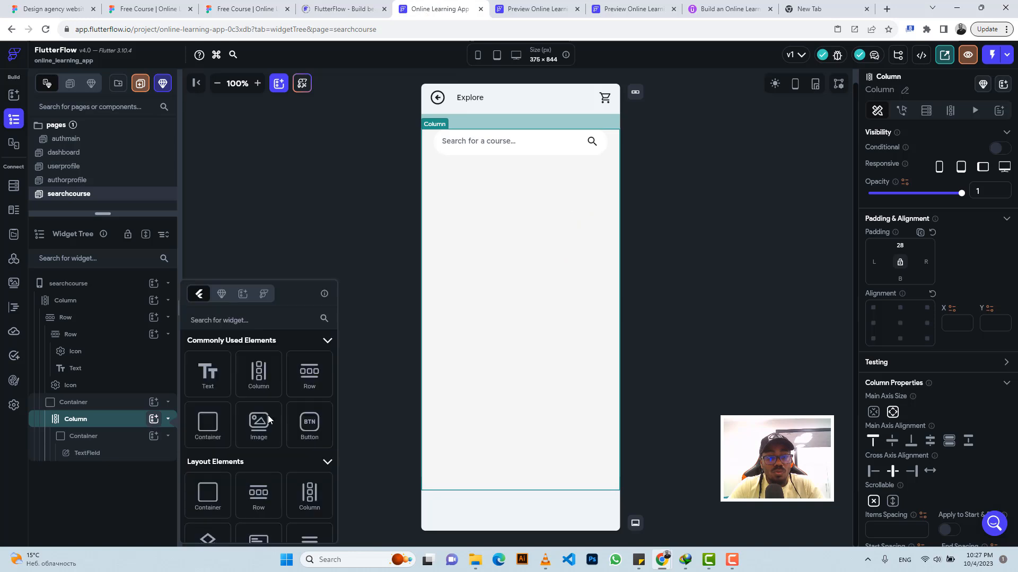
click(302, 385)
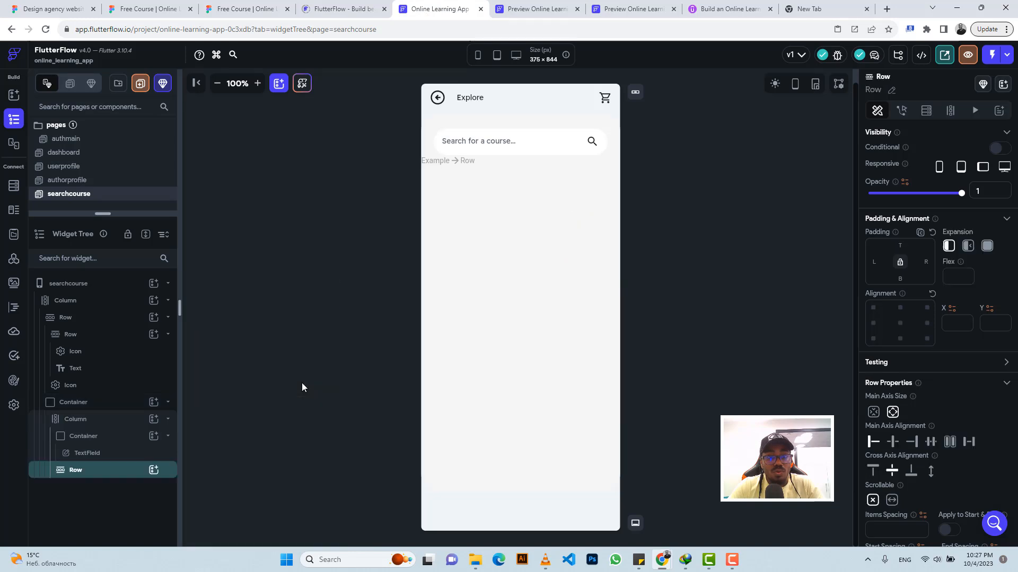
click(153, 472)
click(206, 372)
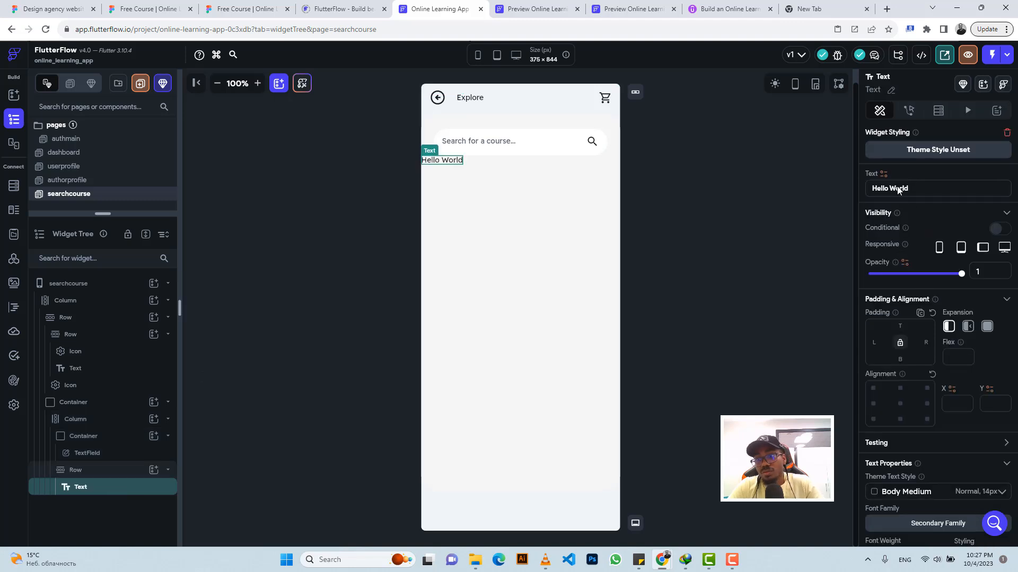
triple_click(896, 189)
text(Browser Category)
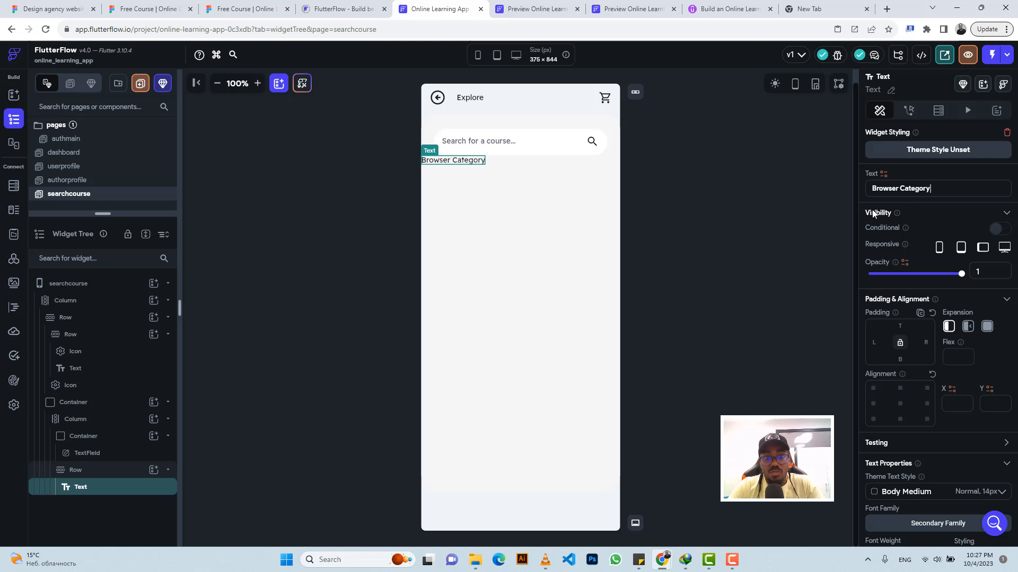
Step: Measure the heading's left offset in Figma and set the FlutterFlow Browser Category text's left padding to 26
click(244, 9)
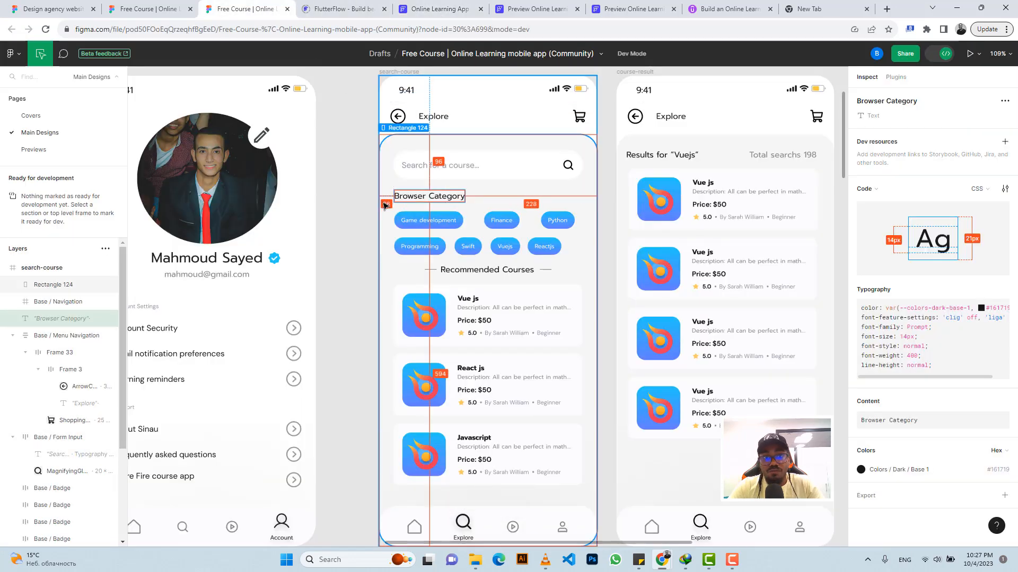
click(435, 9)
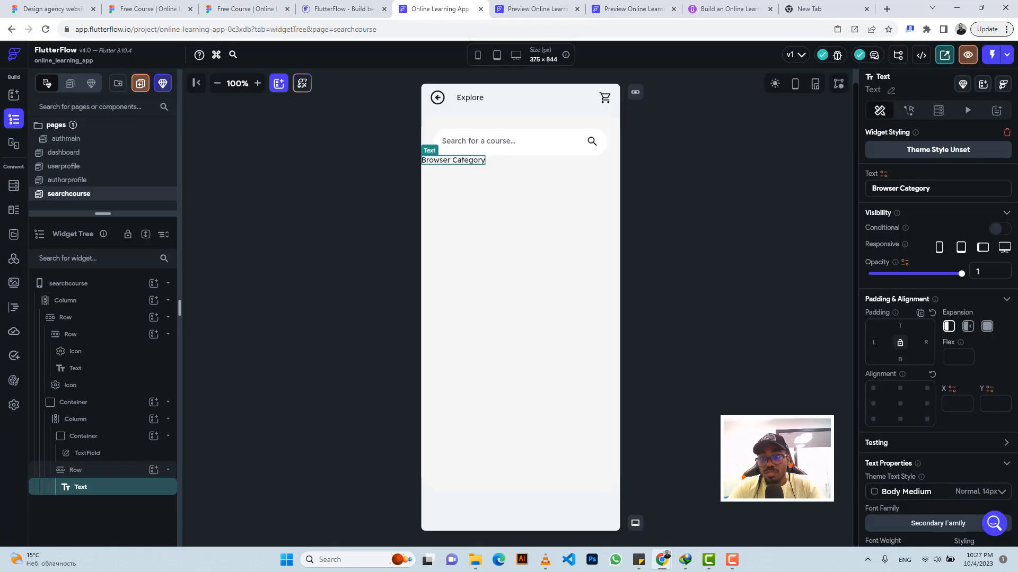
text(26)
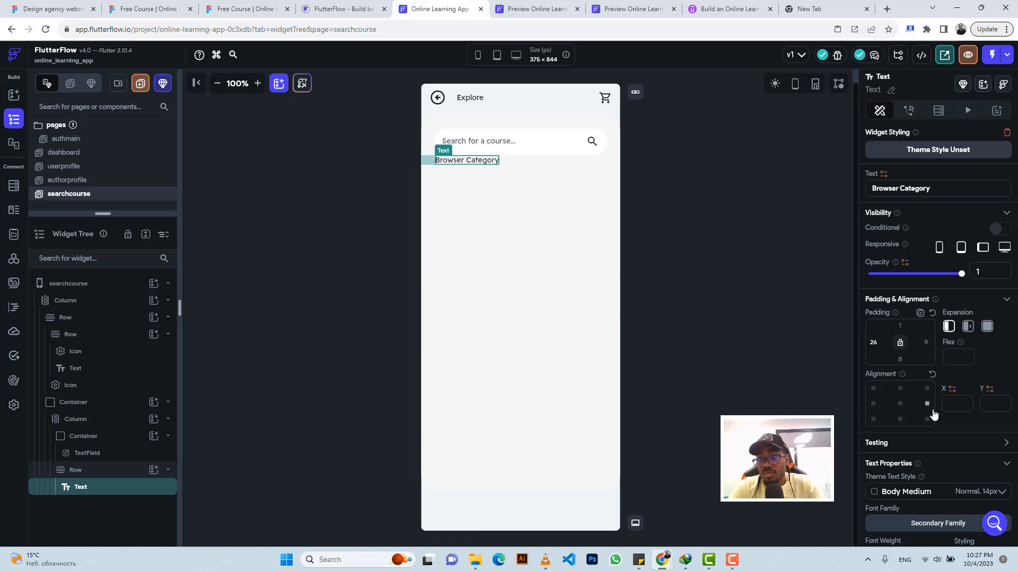
scroll(923, 398, down, 4)
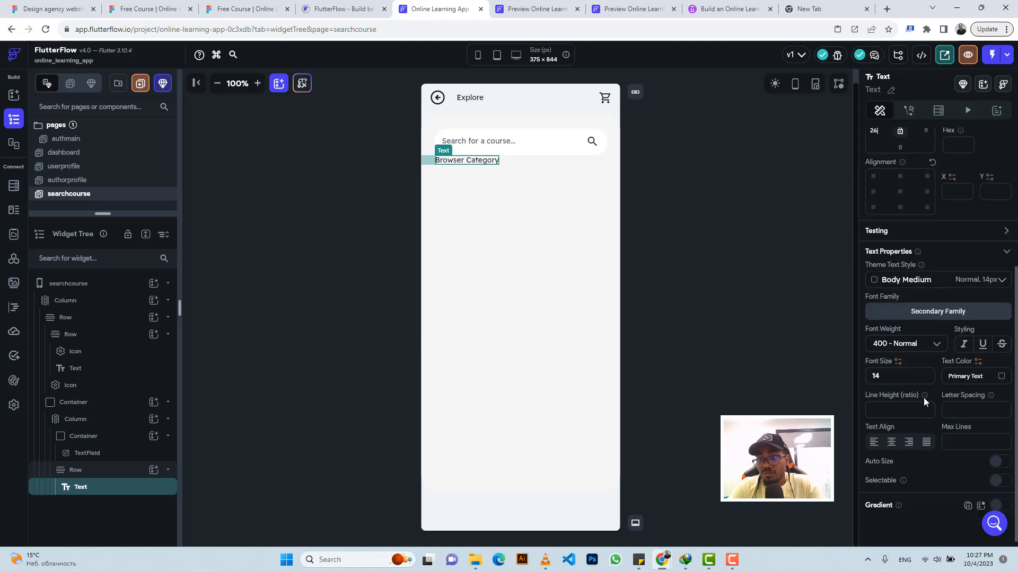
Step: Check the gap above the heading in Figma and set the top padding of FlutterFlow's Browser Category row to 18
click(549, 160)
click(252, 8)
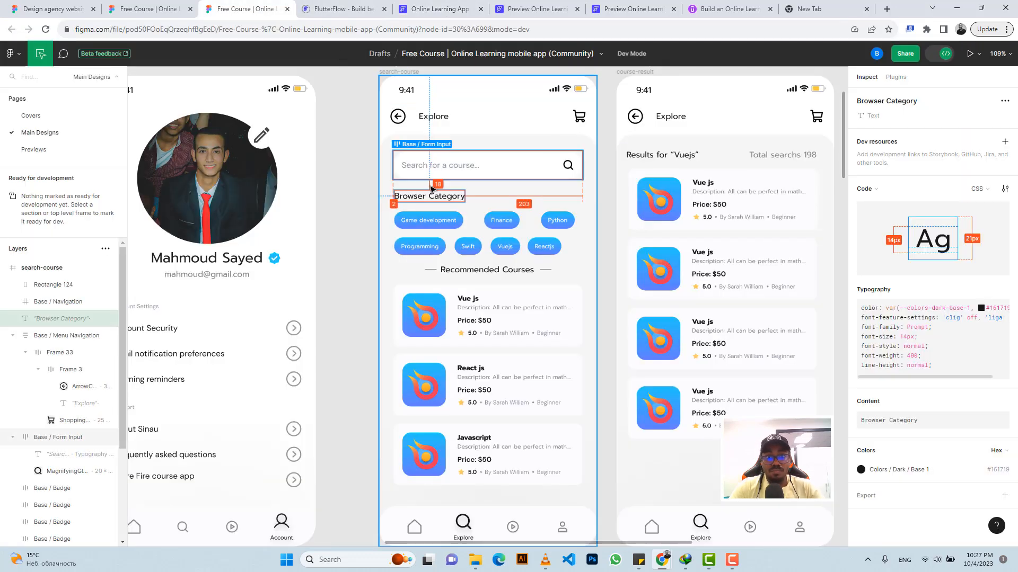
click(426, 8)
click(904, 180)
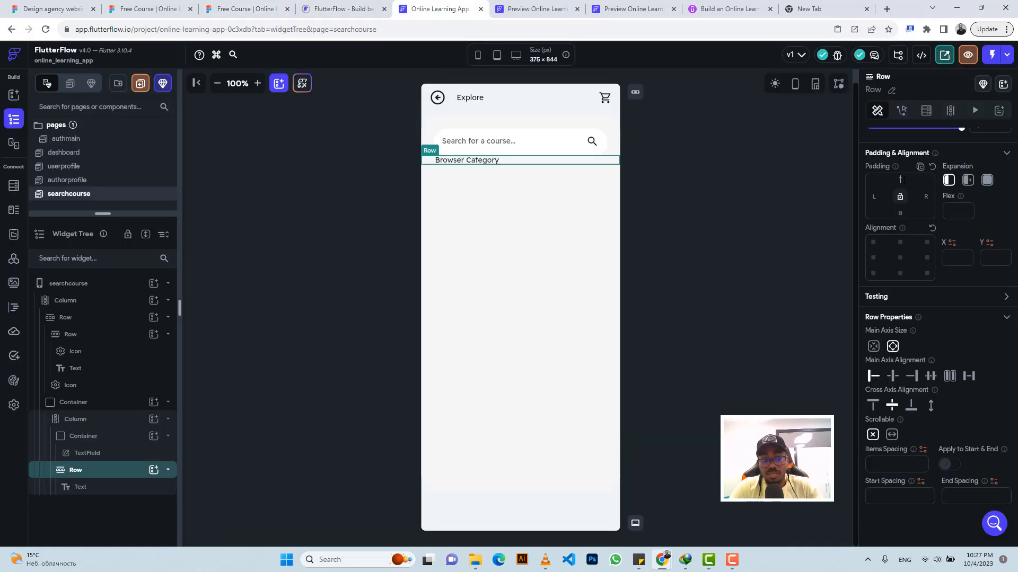
text(18)
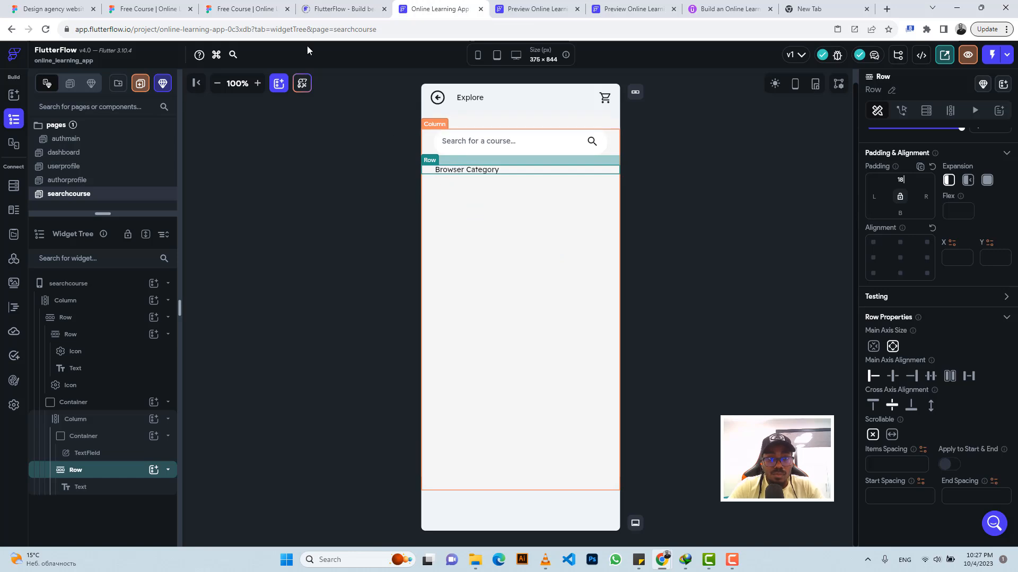
Step: Inspect the "Game development" badge's dimensions and padding in the Figma search-course design and return to FlutterFlow
click(242, 7)
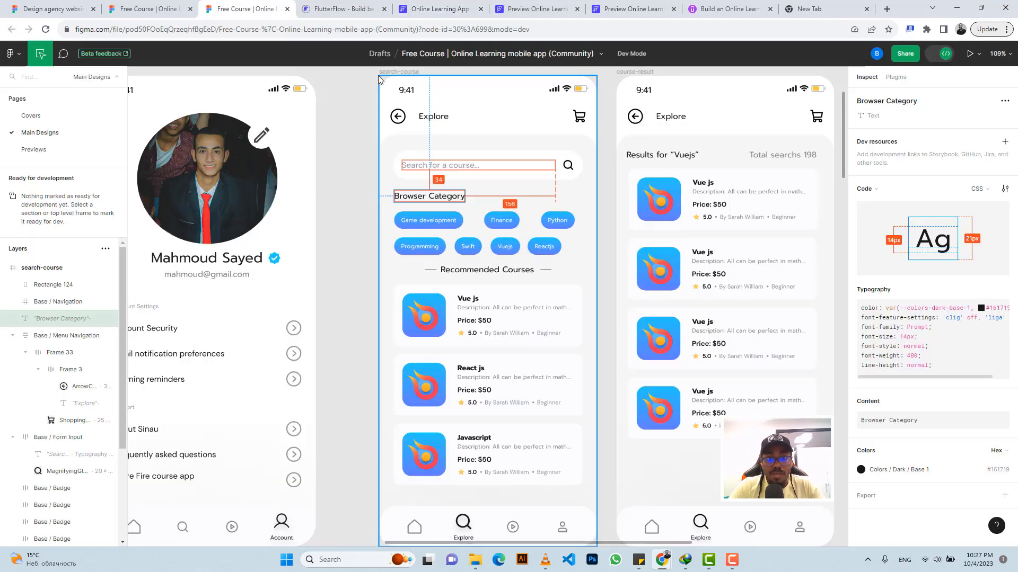
click(452, 217)
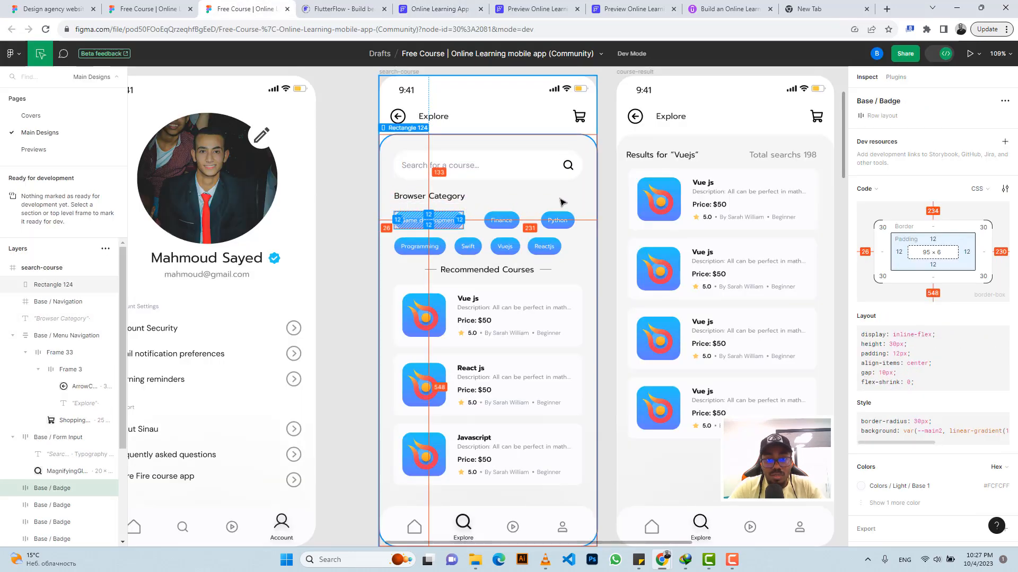
click(407, 3)
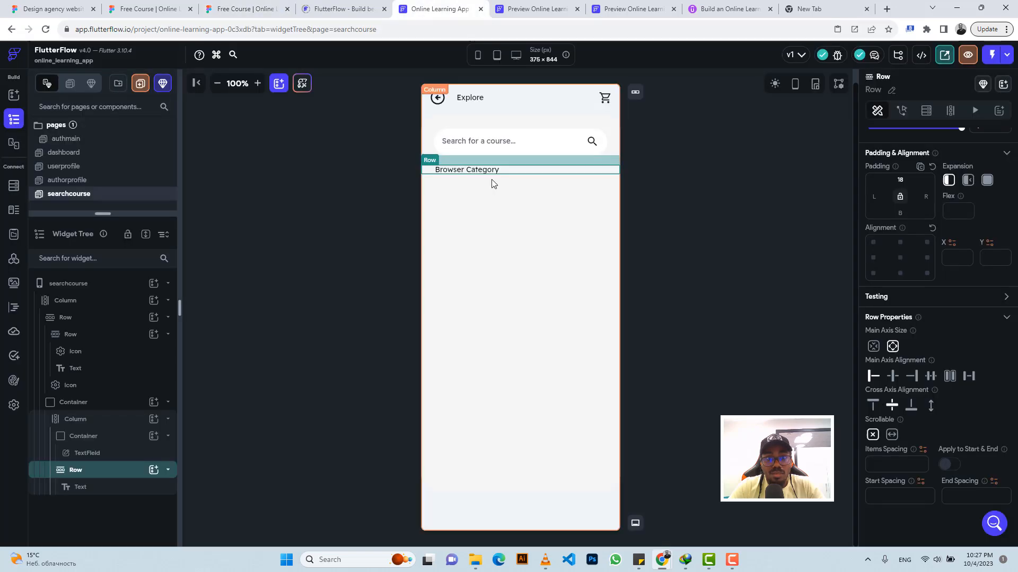
click(498, 206)
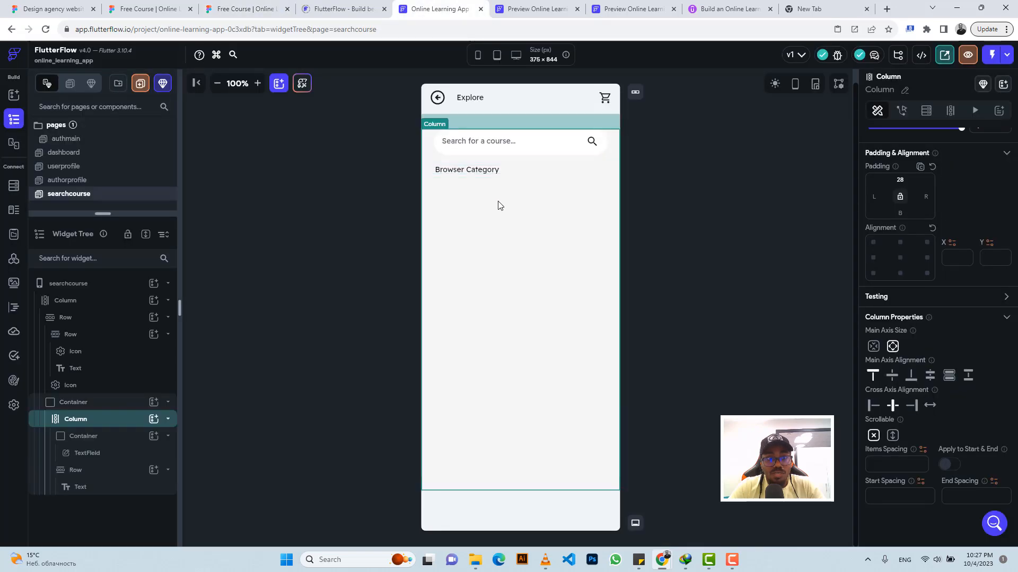
click(153, 418)
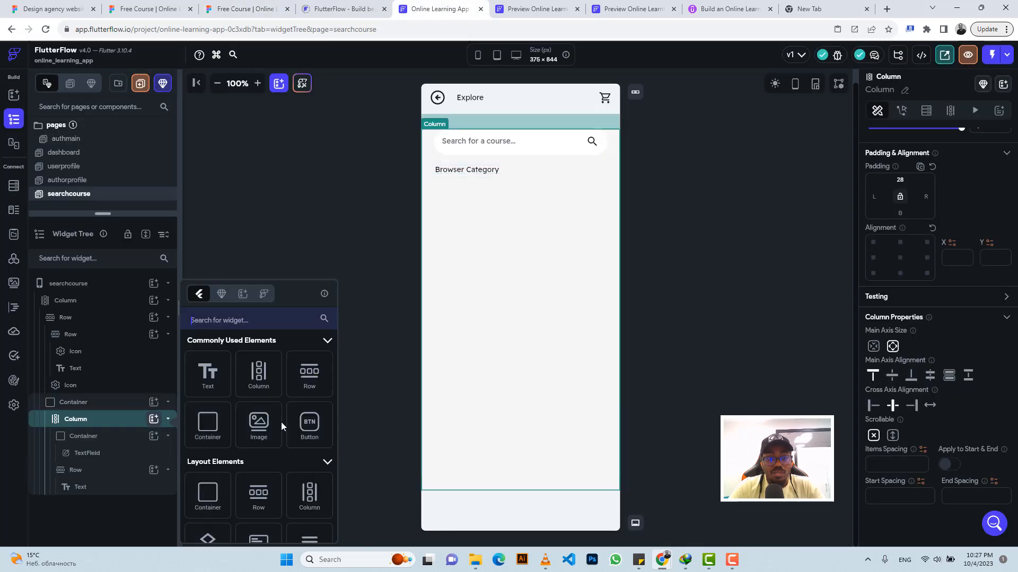
click(317, 432)
scroll(989, 344, down, 8)
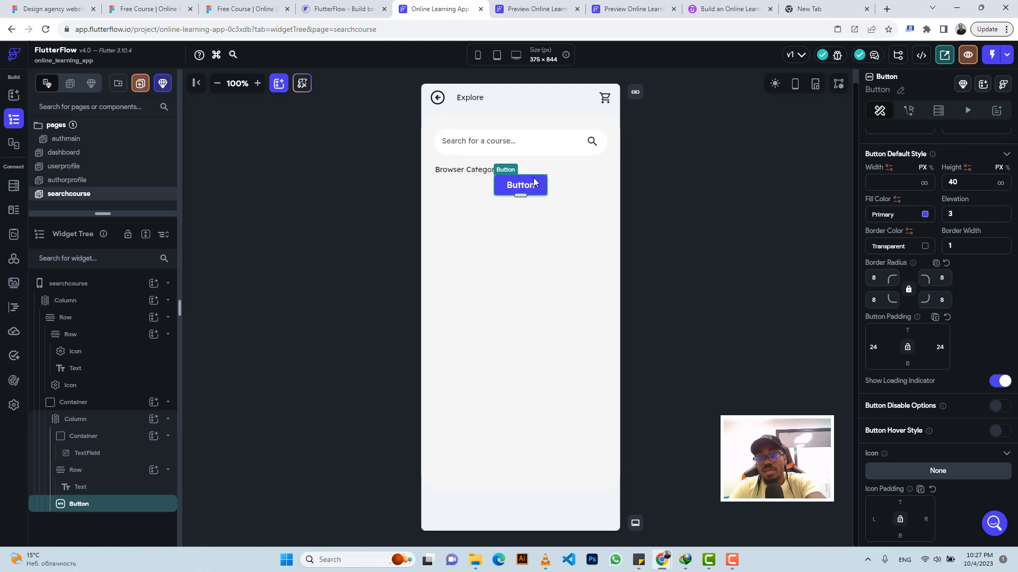
key(Delete)
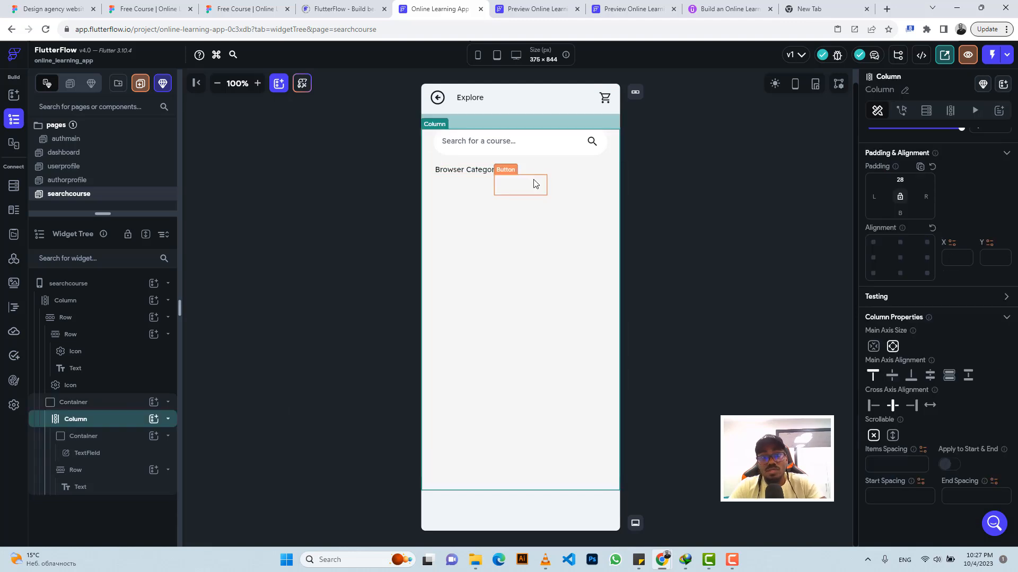
Step: Add a Container to the inner column below the Browser Category row and size it 119 by 30 px like the Figma badge
click(154, 419)
click(218, 422)
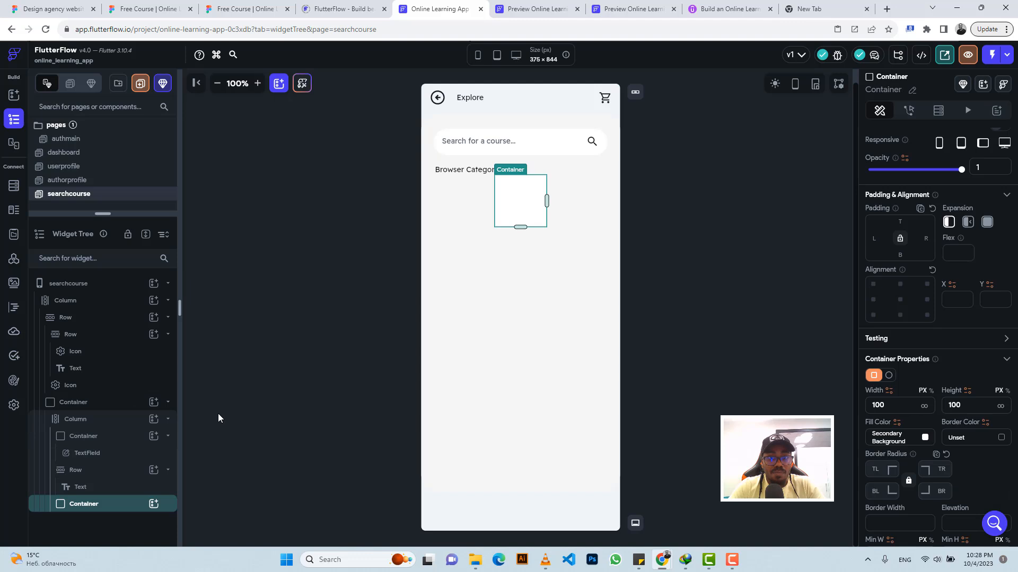
click(245, 9)
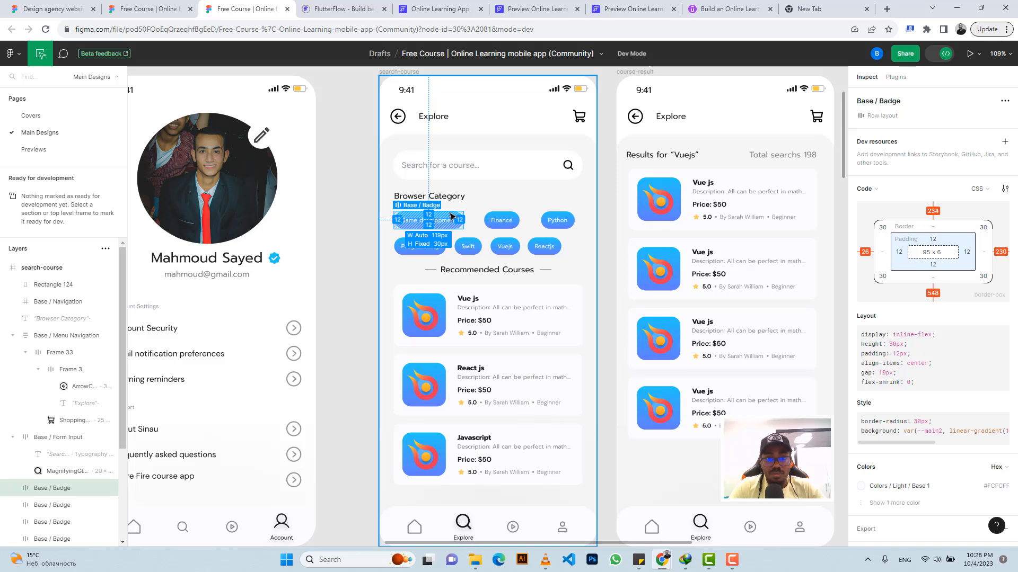
click(440, 9)
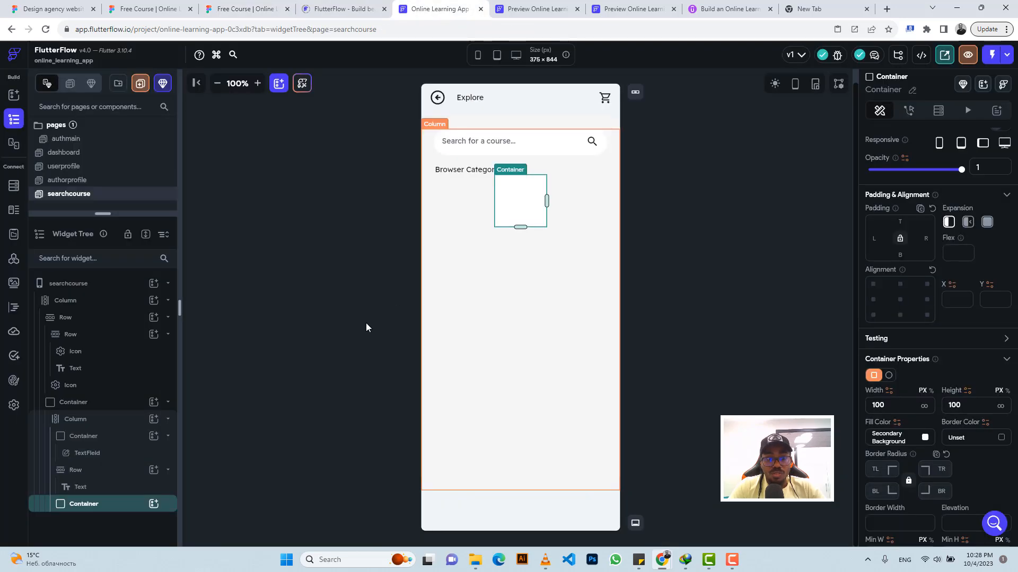
click(891, 406)
key(BackSpace)
key(BackSpace)
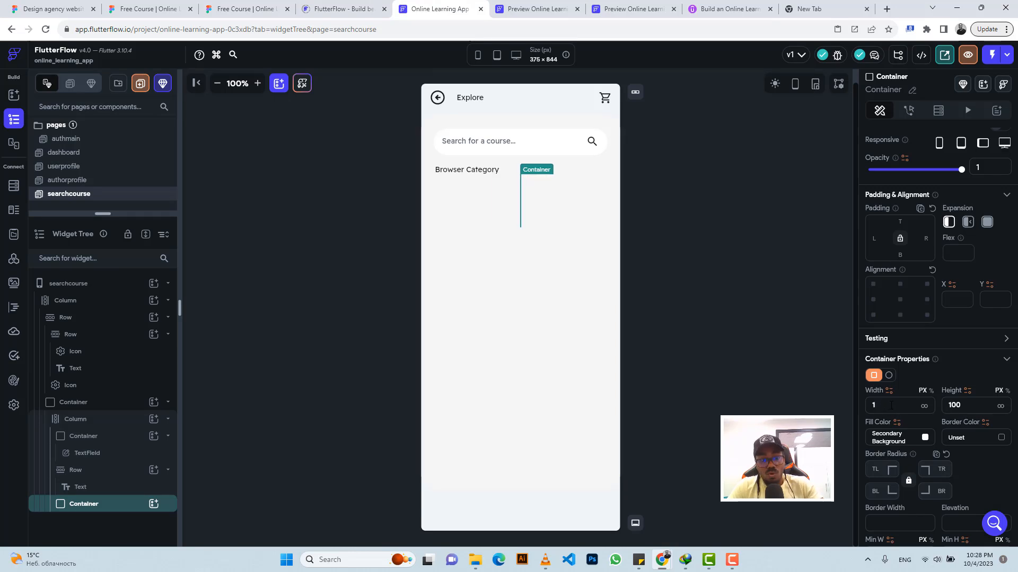
text(19)
double_click(965, 405)
text(2)
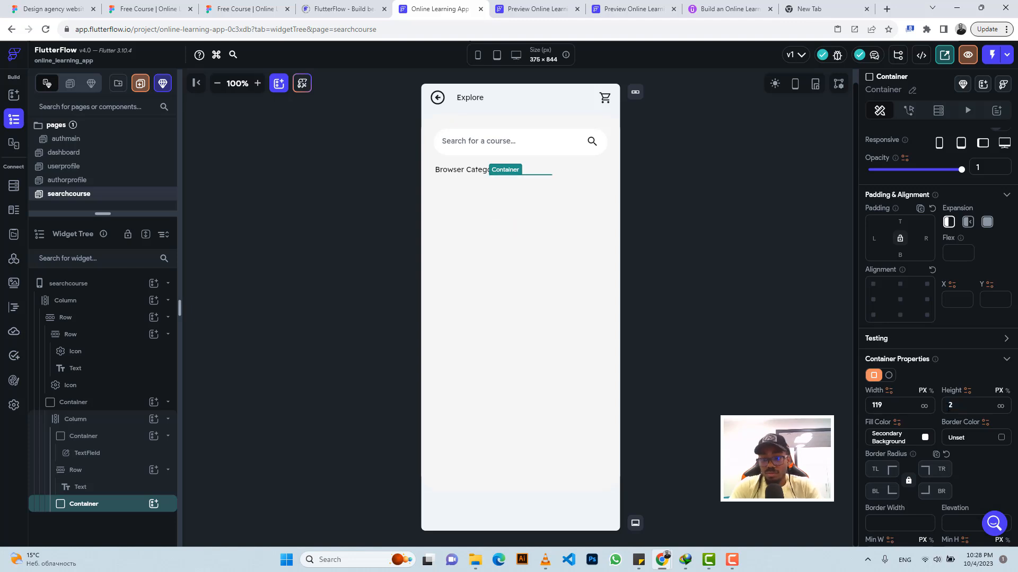
text(30)
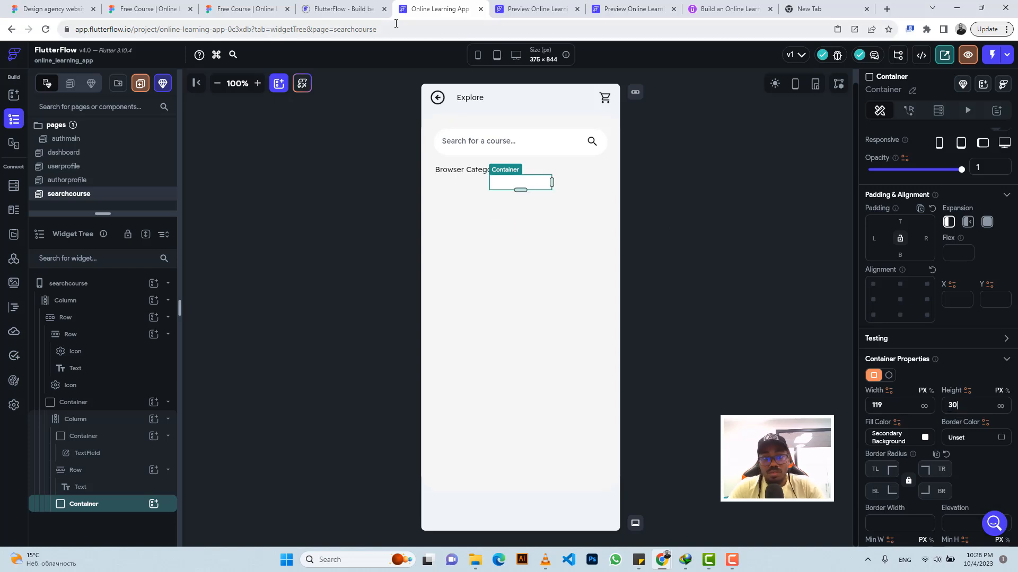
Step: Copy the badge's first gradient colour, #21C8F6, from its Figma style code and return to FlutterFlow
click(227, 9)
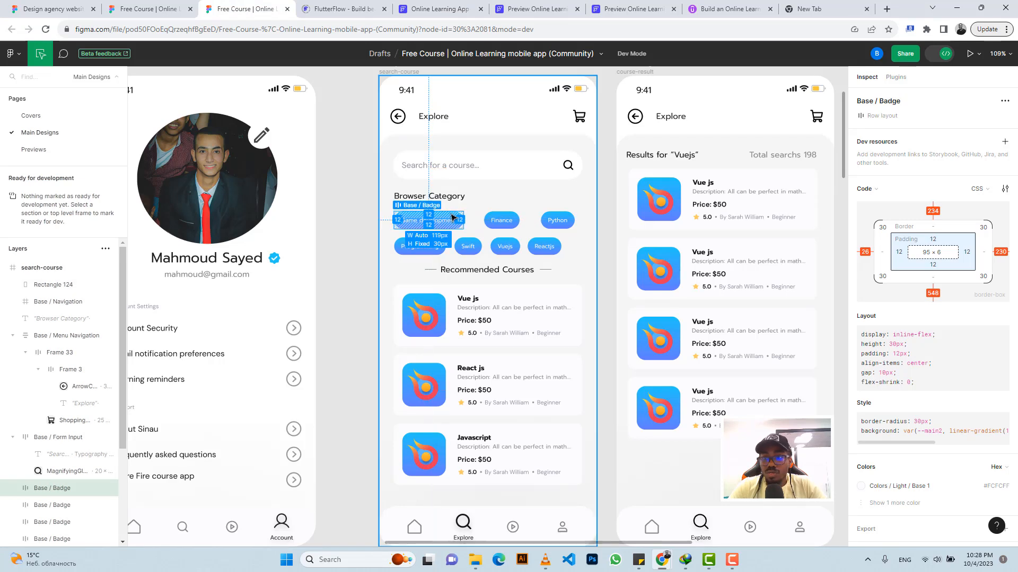
scroll(964, 450, down, 2)
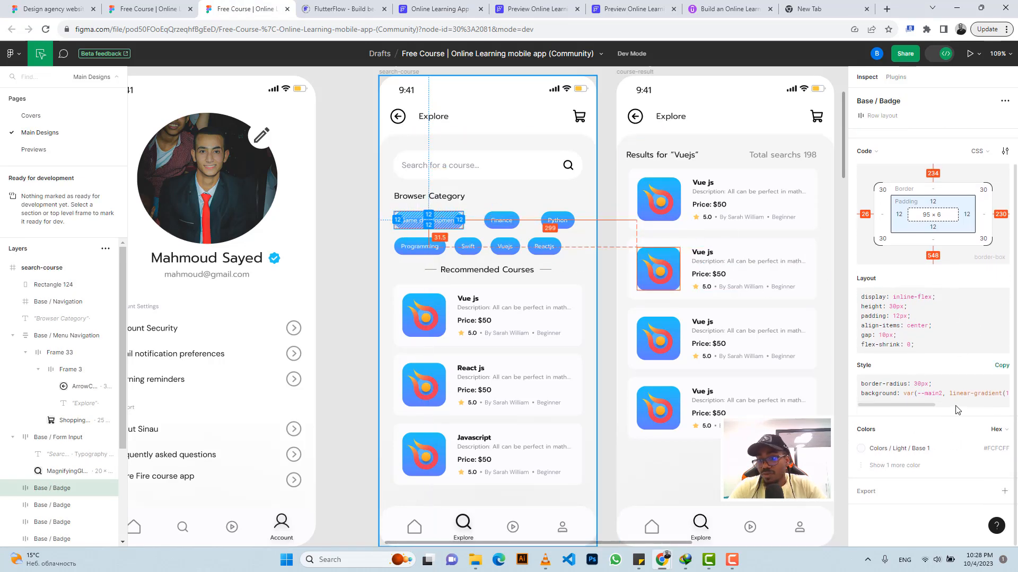
click(902, 471)
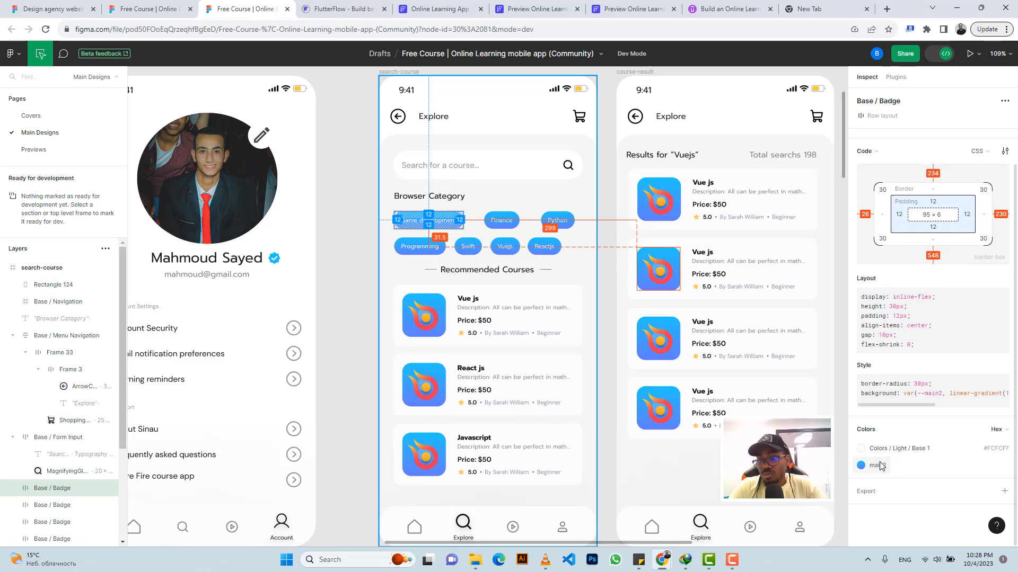
drag(922, 406, 999, 408)
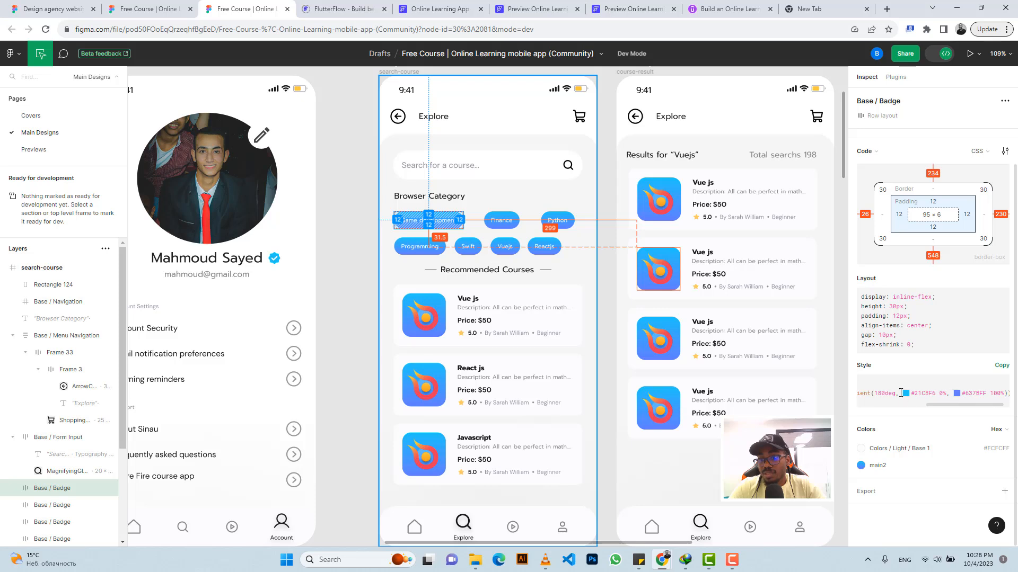
drag(938, 393, 912, 398)
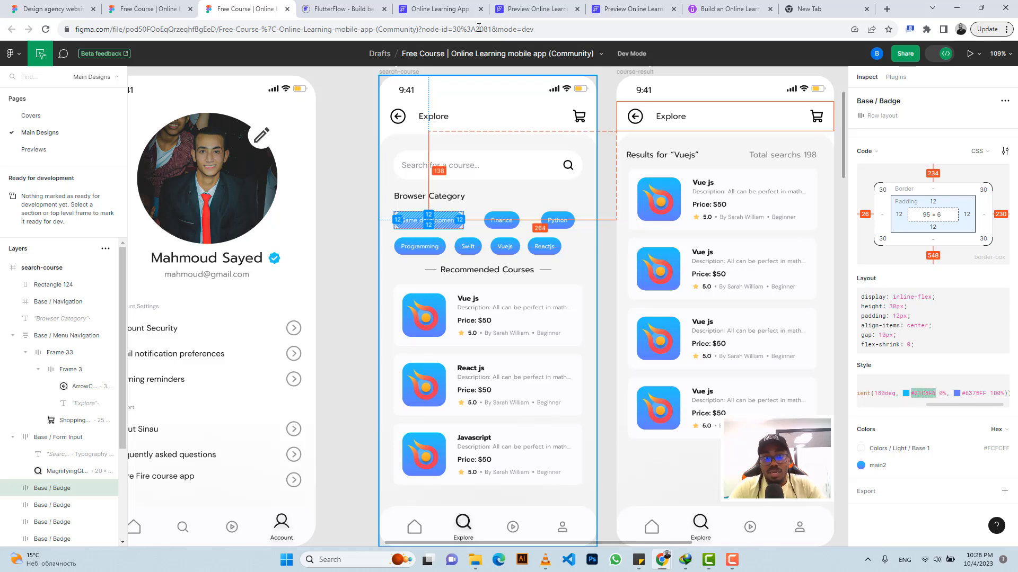
click(424, 11)
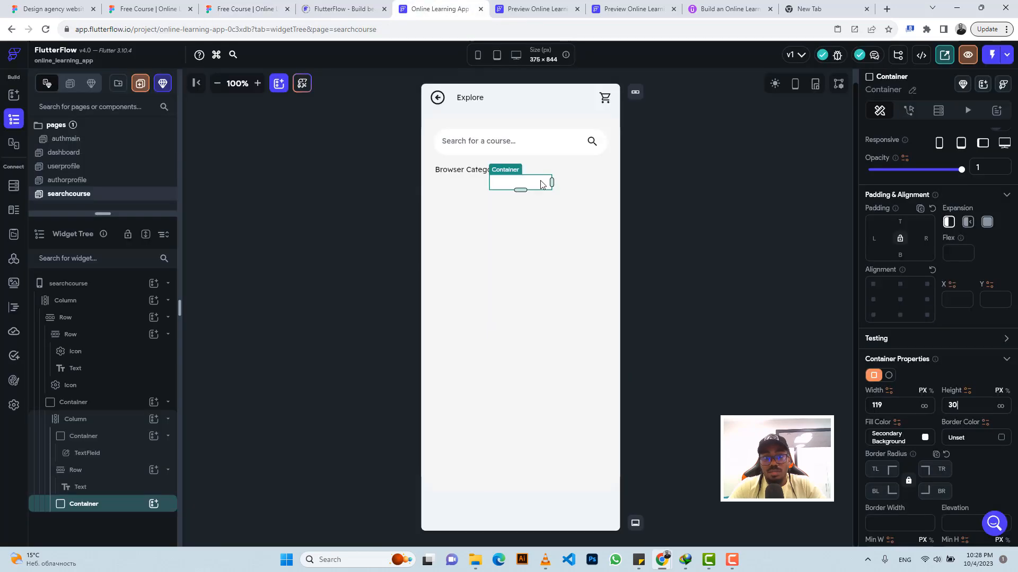
Step: Set the new container's border radius to 30 on all corners and enable its gradient
click(878, 466)
text(30)
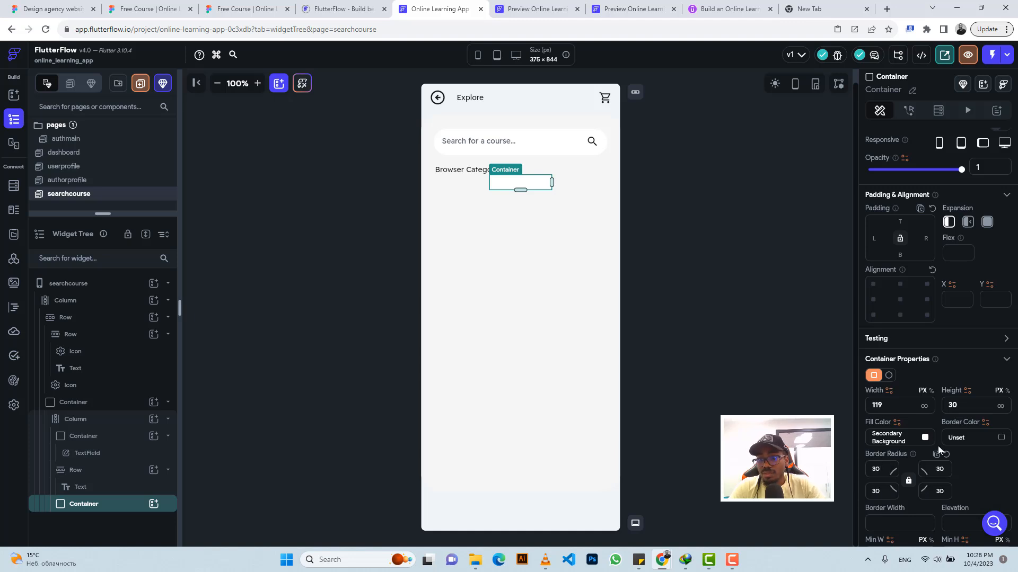
scroll(939, 440, down, 3)
scroll(952, 447, down, 2)
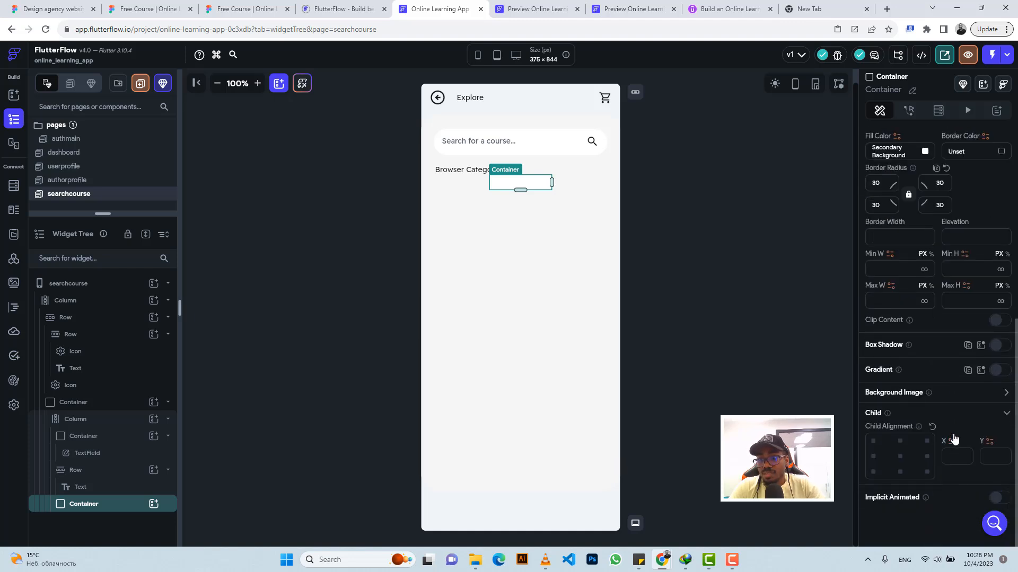
click(998, 370)
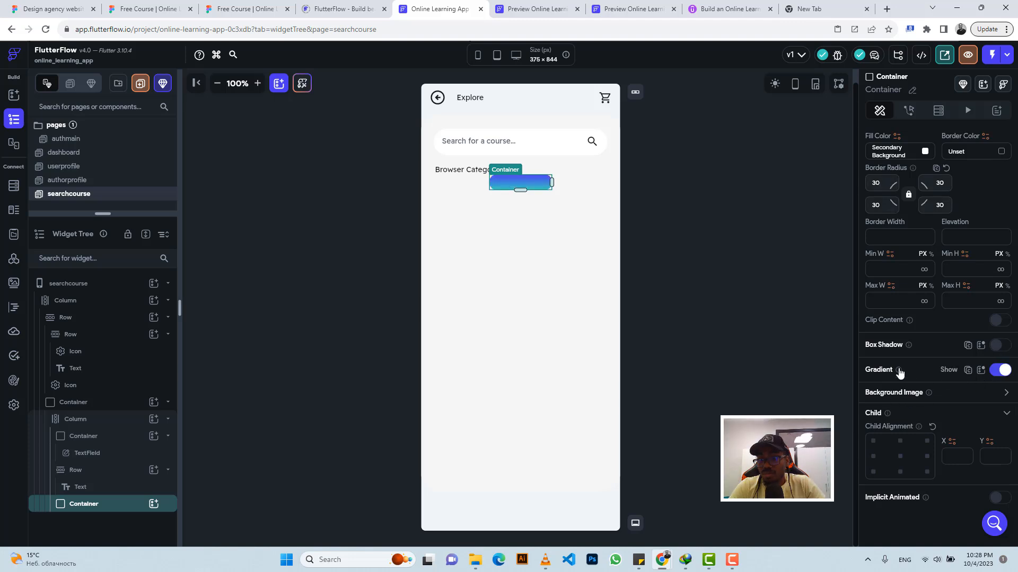
click(998, 370)
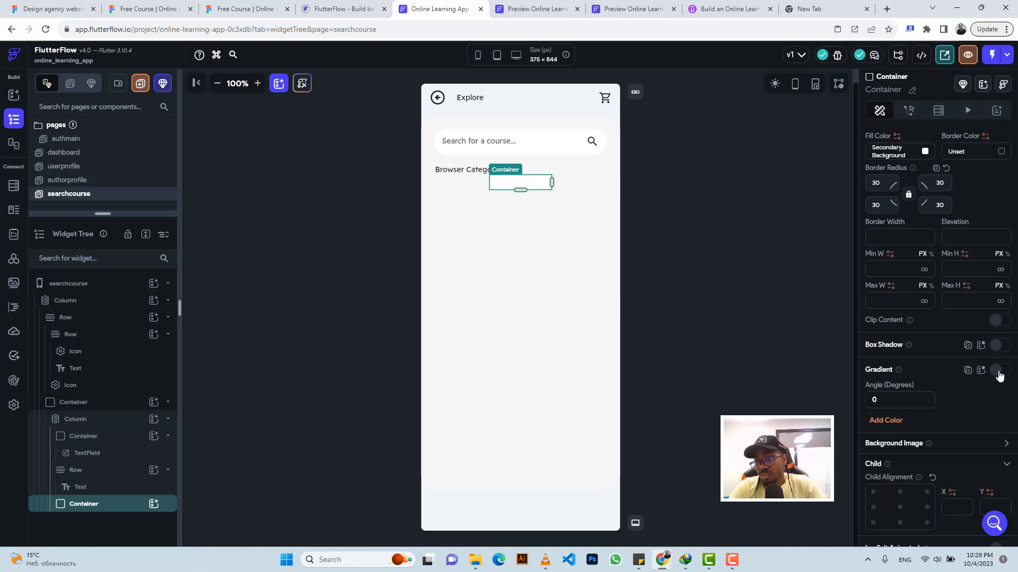
click(998, 370)
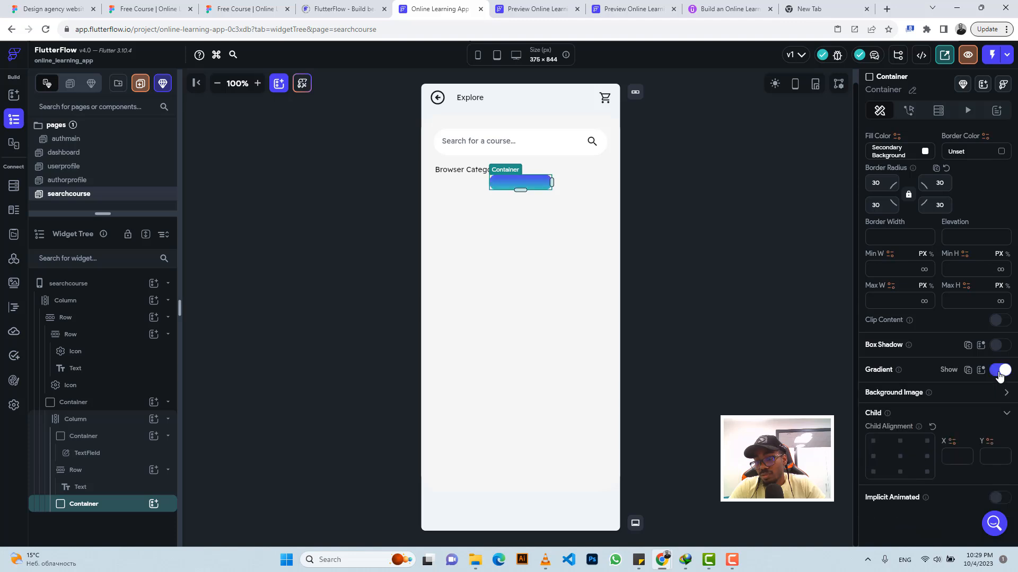
click(999, 371)
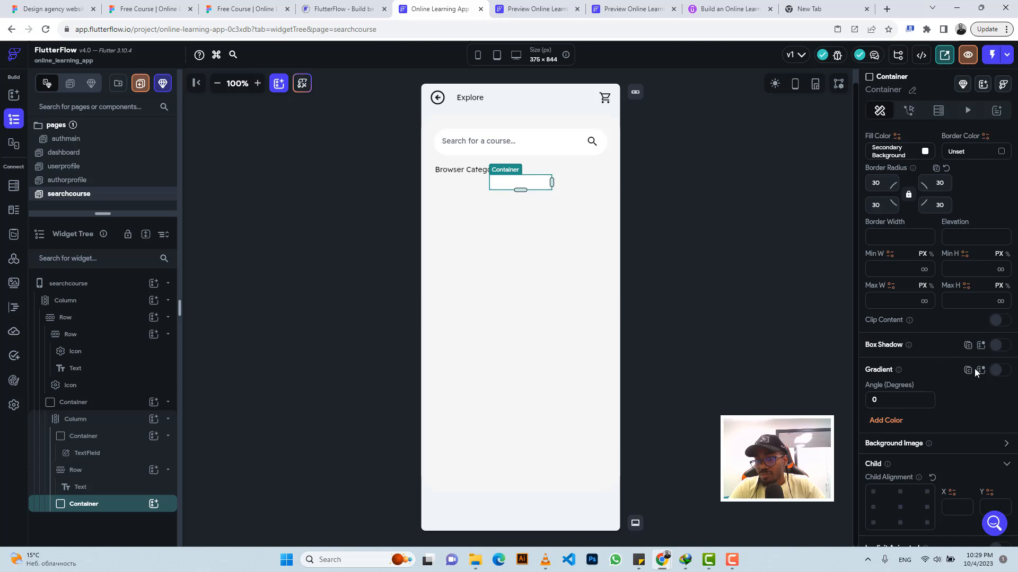
scroll(975, 368, down, 1)
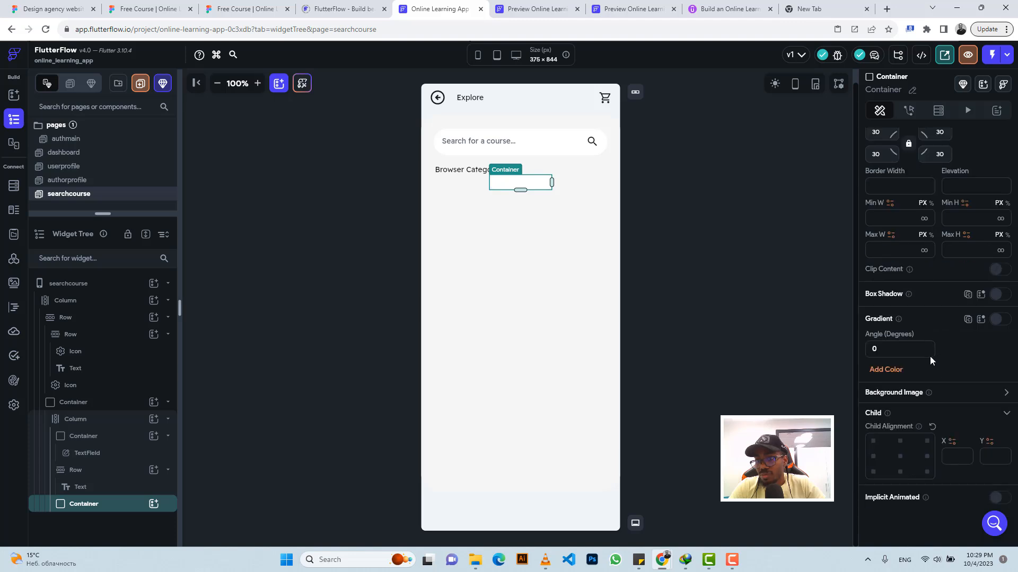
click(877, 370)
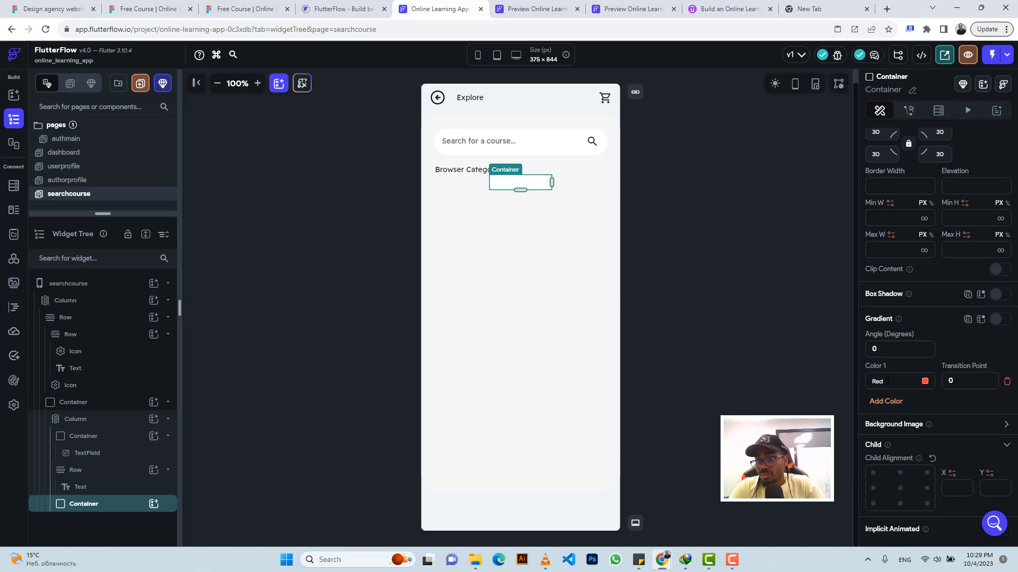
click(1005, 383)
click(998, 321)
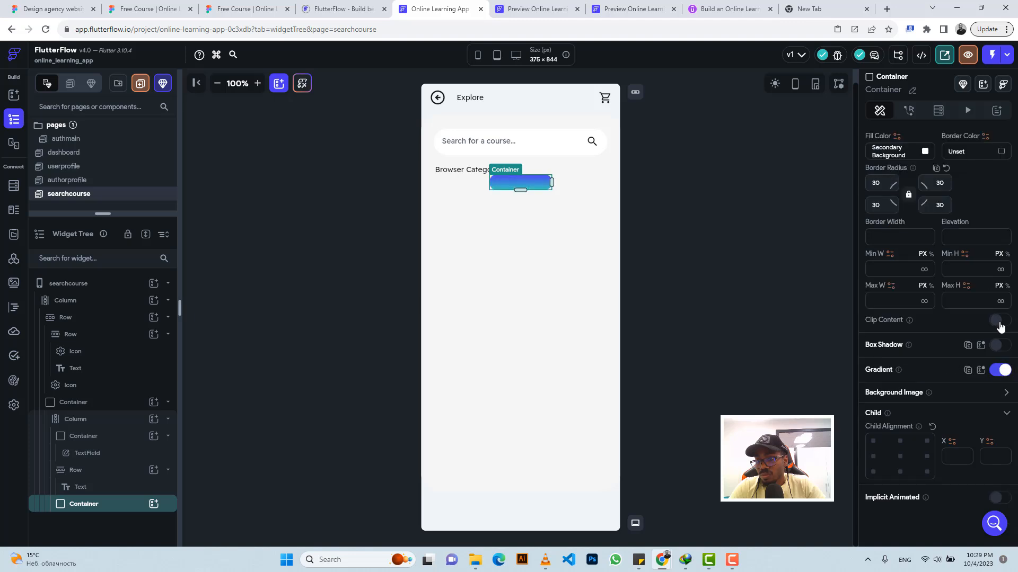
Step: Show the container's gradient settings and set Color 1 to the copied value #21C8F6
click(950, 370)
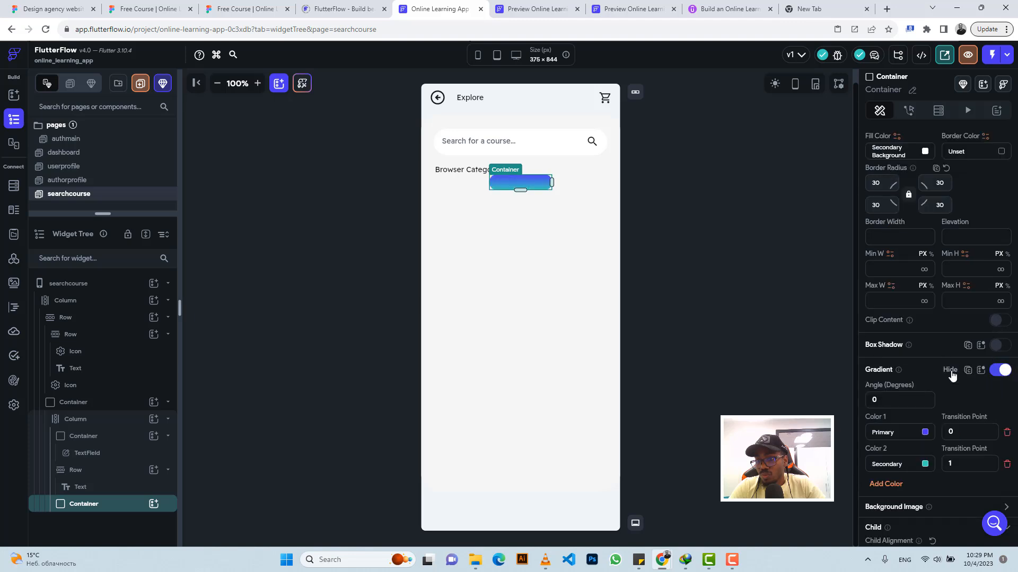
scroll(941, 393, down, 2)
click(896, 327)
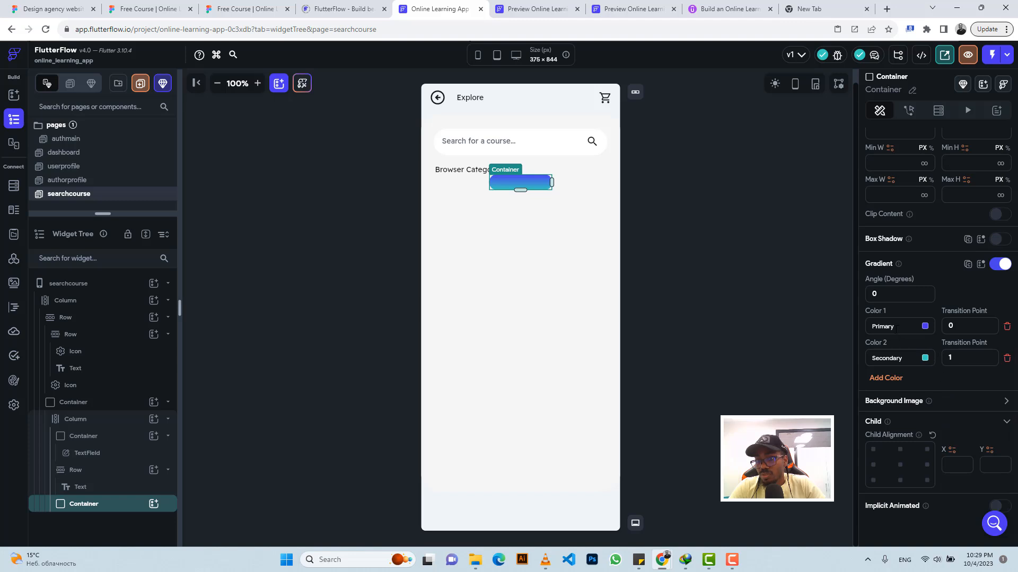
text(#21c8f6)
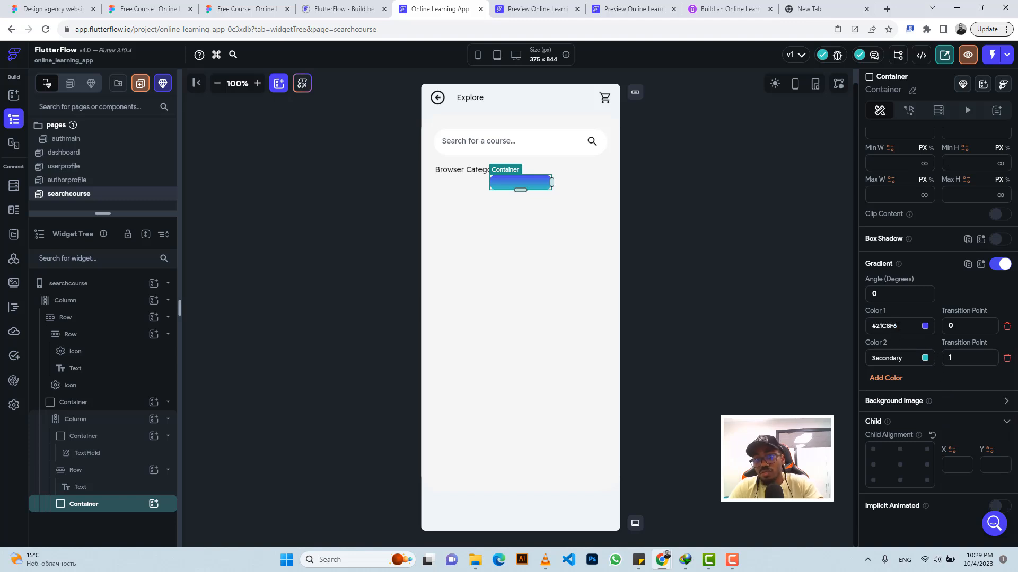
key(Return)
Step: Copy the badge's second gradient colour, #637BFF, from Figma and apply it as Color 2 of the FlutterFlow container's gradient
click(245, 8)
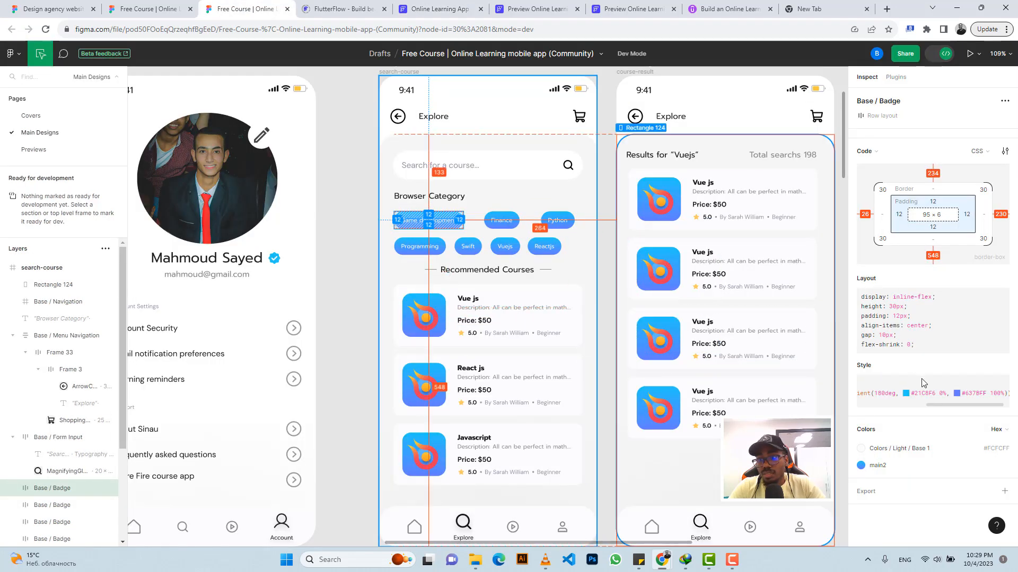
drag(987, 391, 962, 393)
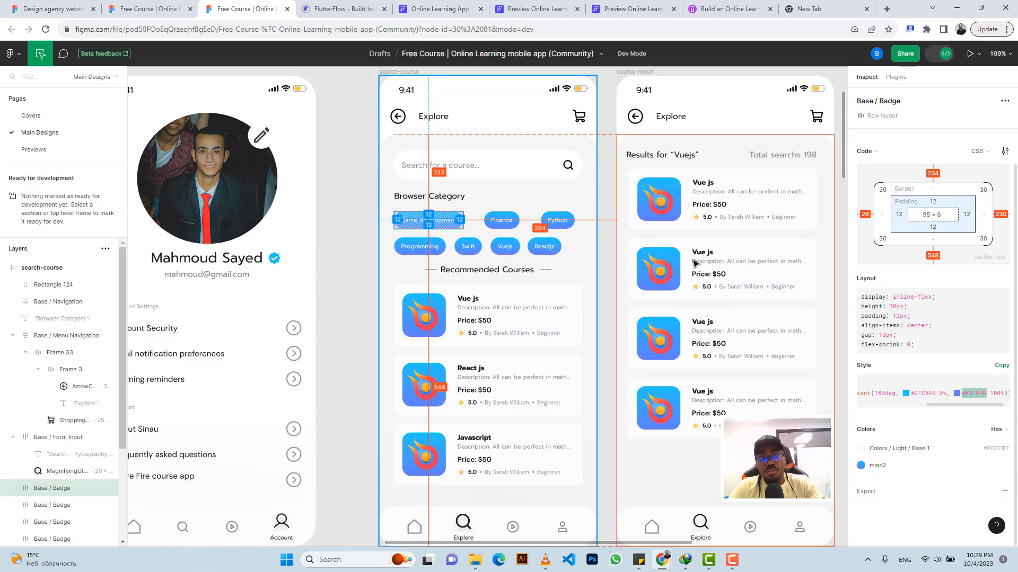
click(427, 7)
click(889, 357)
text(#637bff)
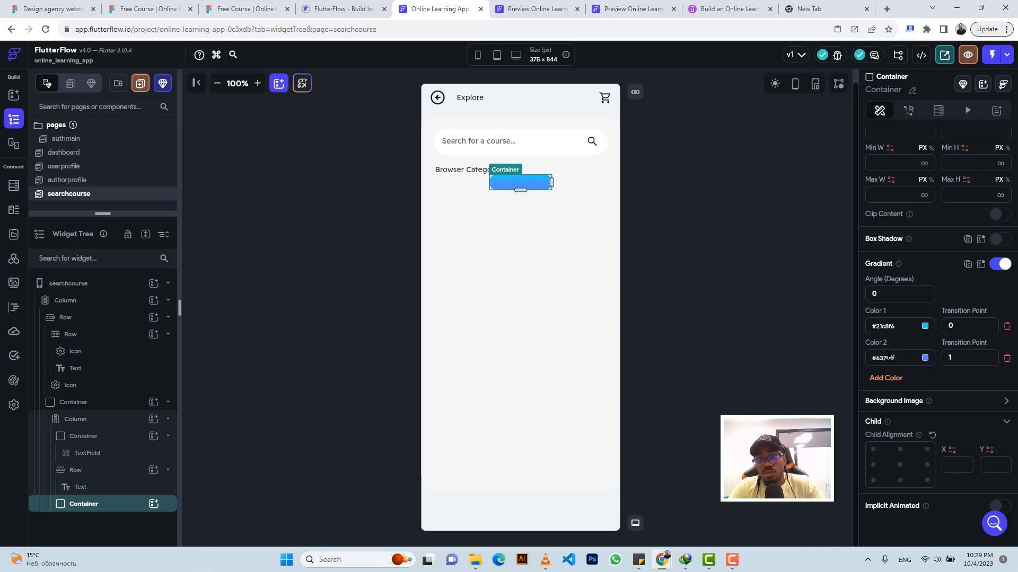
Step: Add a Row inside the gradient badge container and place a Text widget in that Row
click(153, 505)
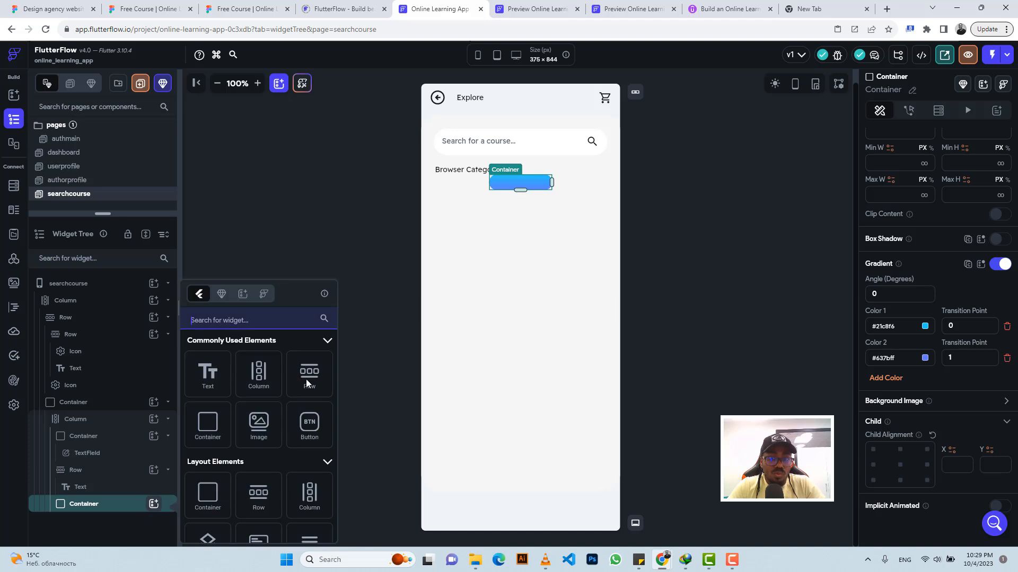
click(308, 378)
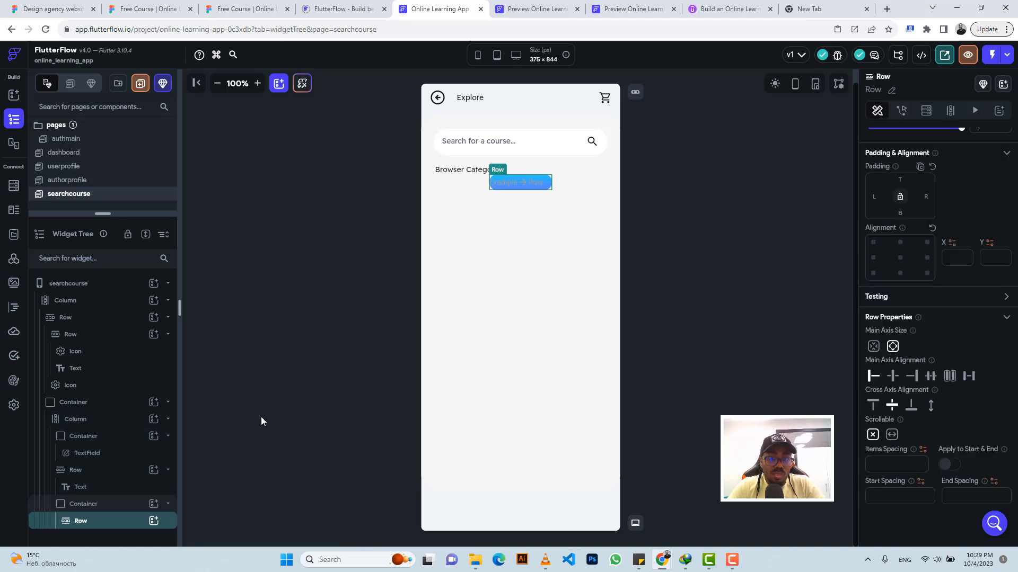
click(154, 521)
click(210, 367)
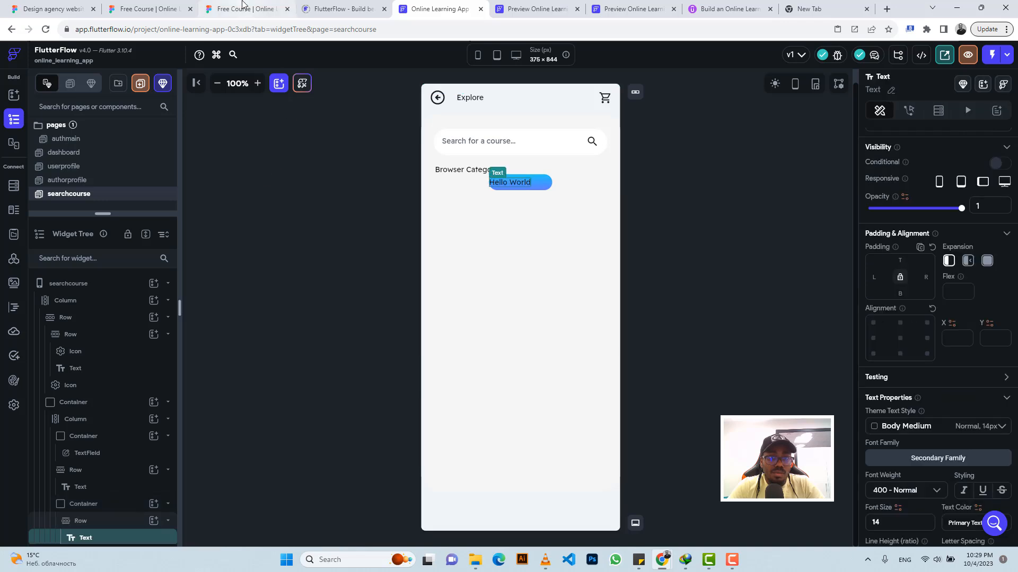
Step: Copy the "Game development" badge label from Figma and use it as the new Text widget's content in FlutterFlow
click(242, 5)
click(447, 224)
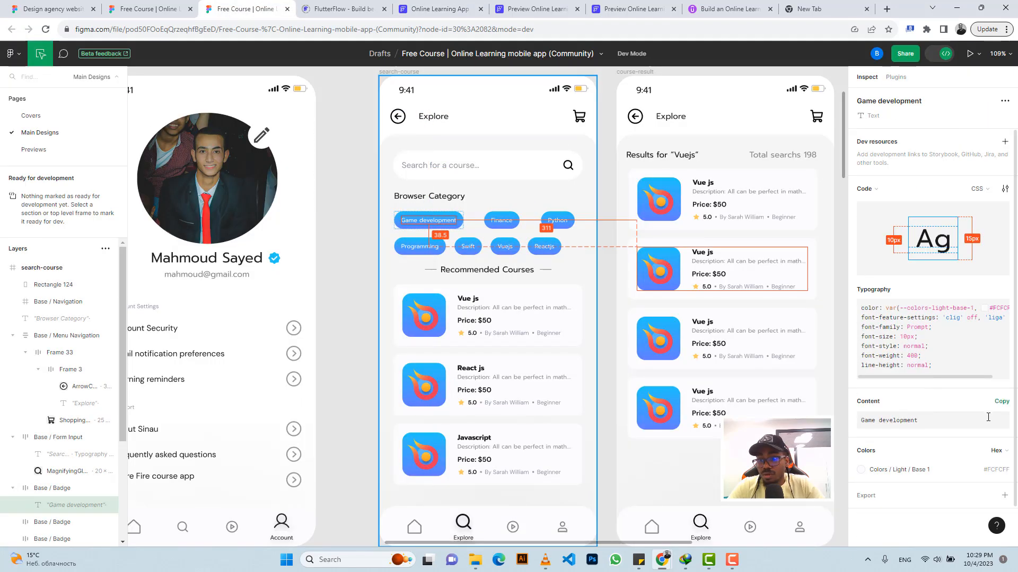
click(1001, 401)
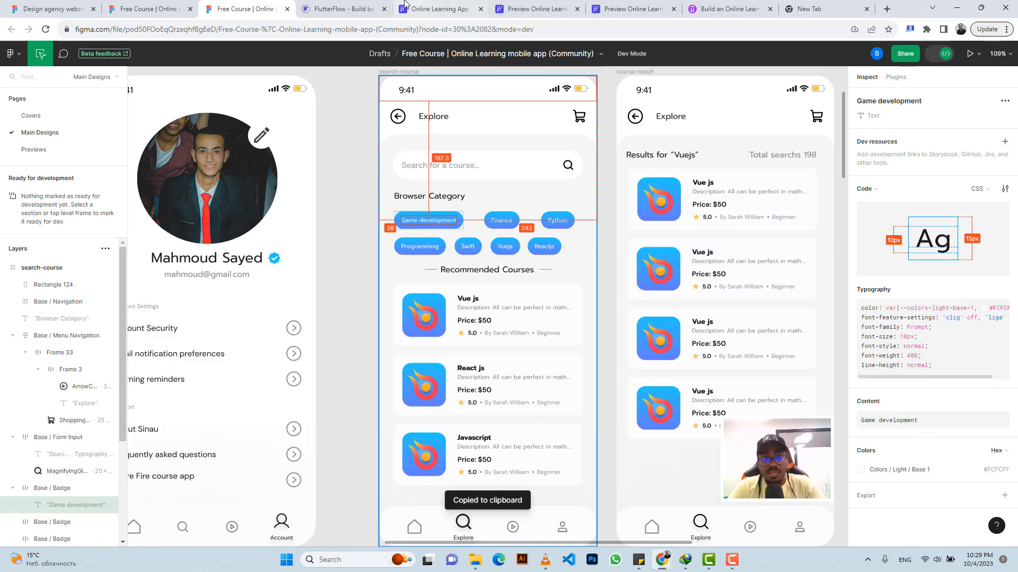
click(424, 9)
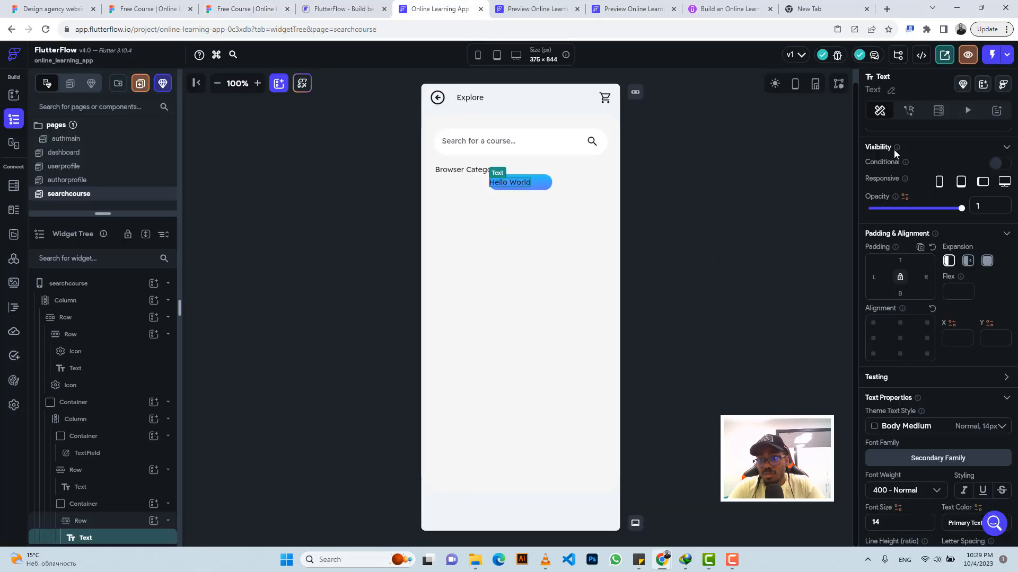
scroll(895, 154, up, 2)
triple_click(897, 189)
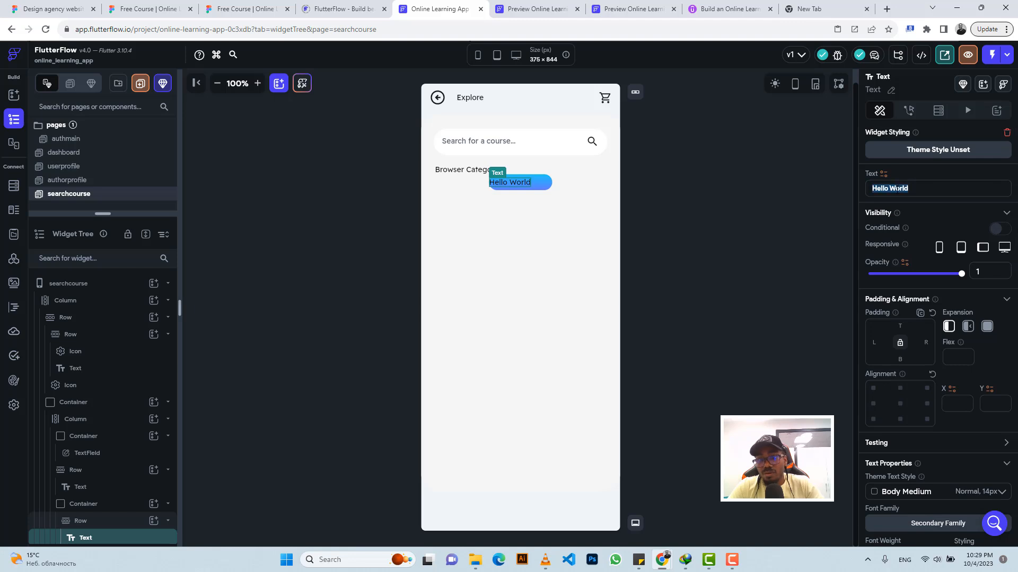
key(ctrl+v)
Step: Style the badge text with font size 10 and the Secondary Background colour, and centre it along its Row's main axis
scroll(927, 395, down, 4)
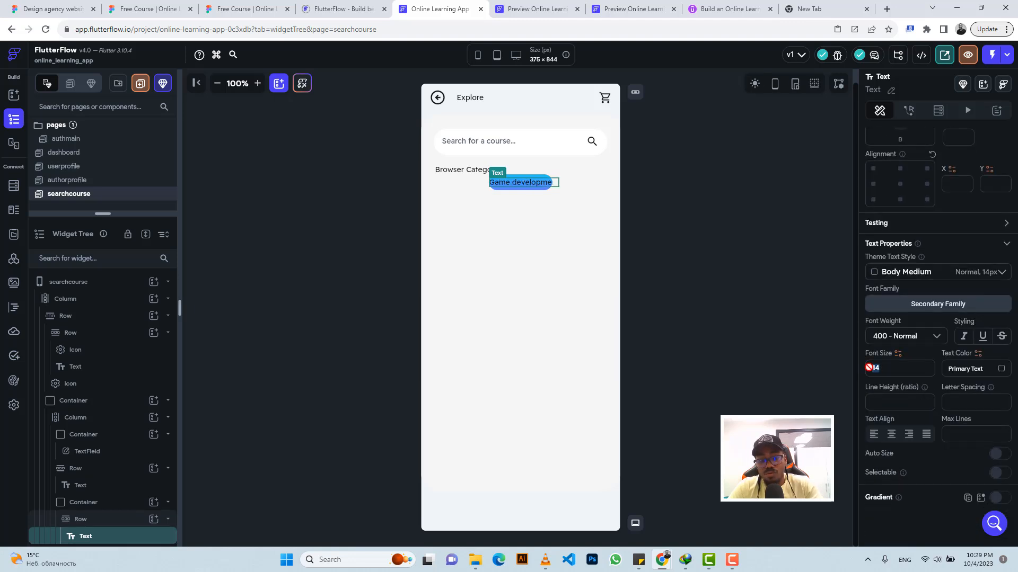
text(10)
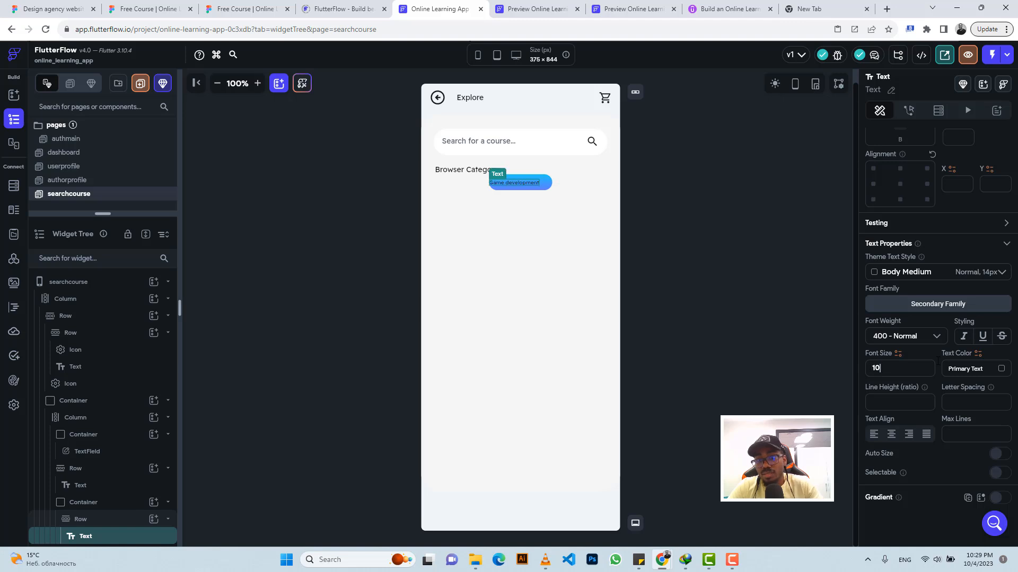
click(1001, 368)
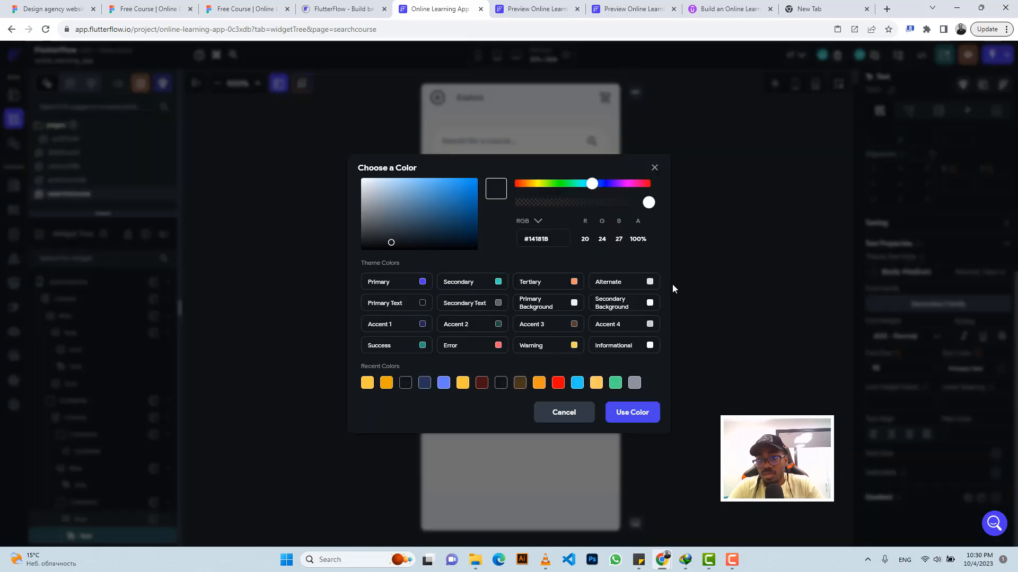
click(651, 303)
click(548, 183)
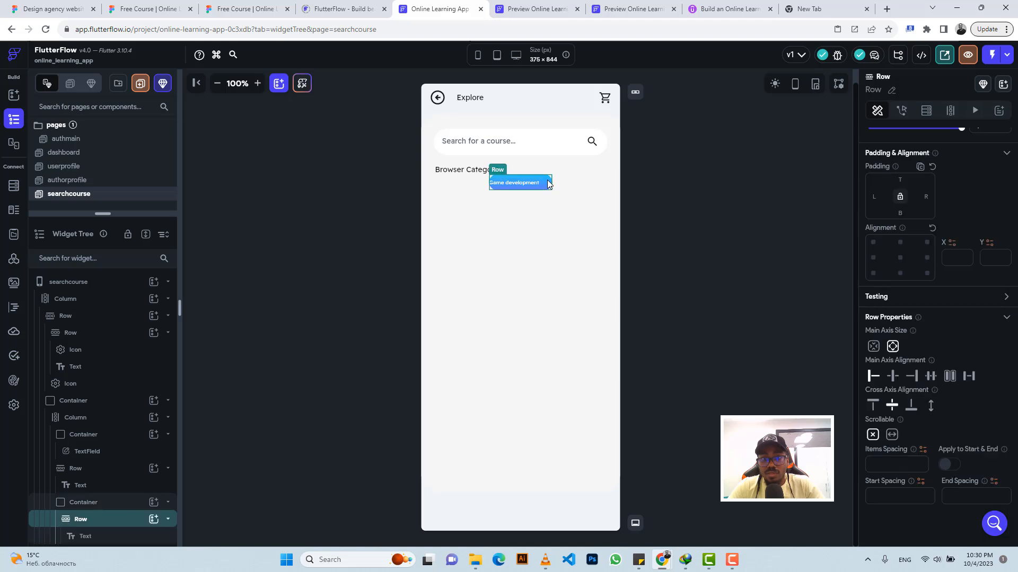
click(894, 376)
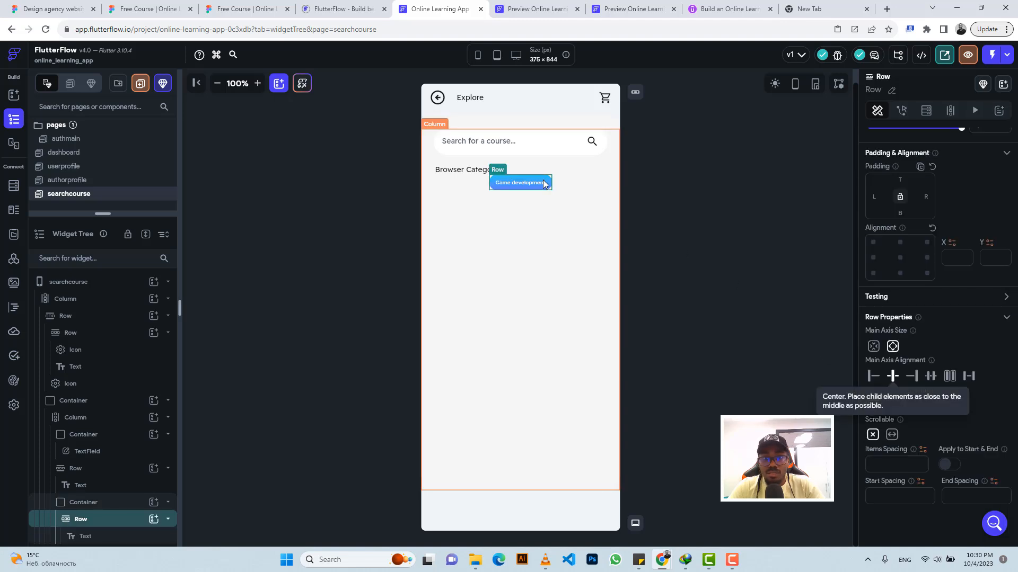
Step: Wrap the badge container in a Row and duplicate the badge inside it
click(93, 504)
click(244, 9)
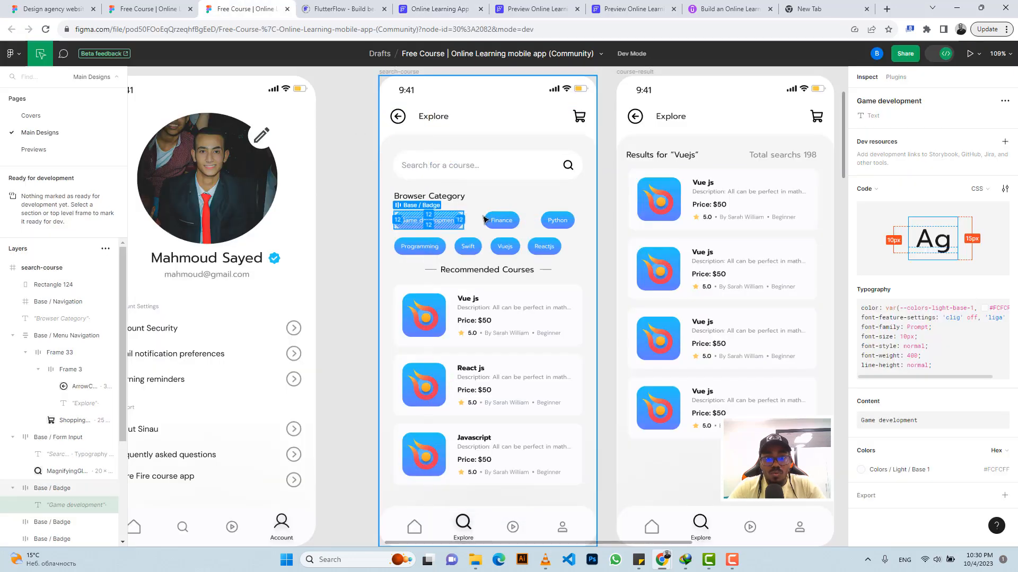
click(432, 9)
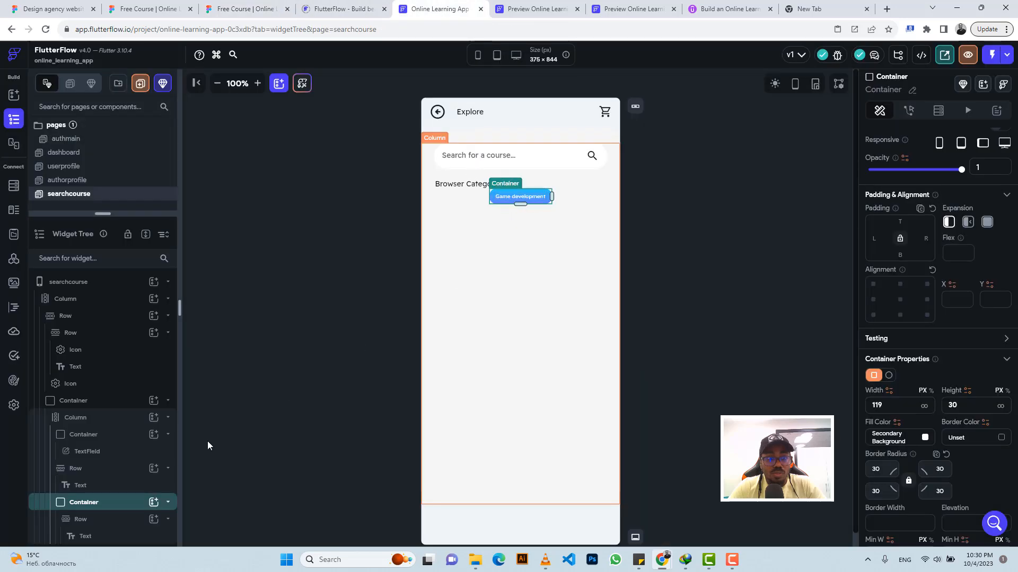
click(114, 506)
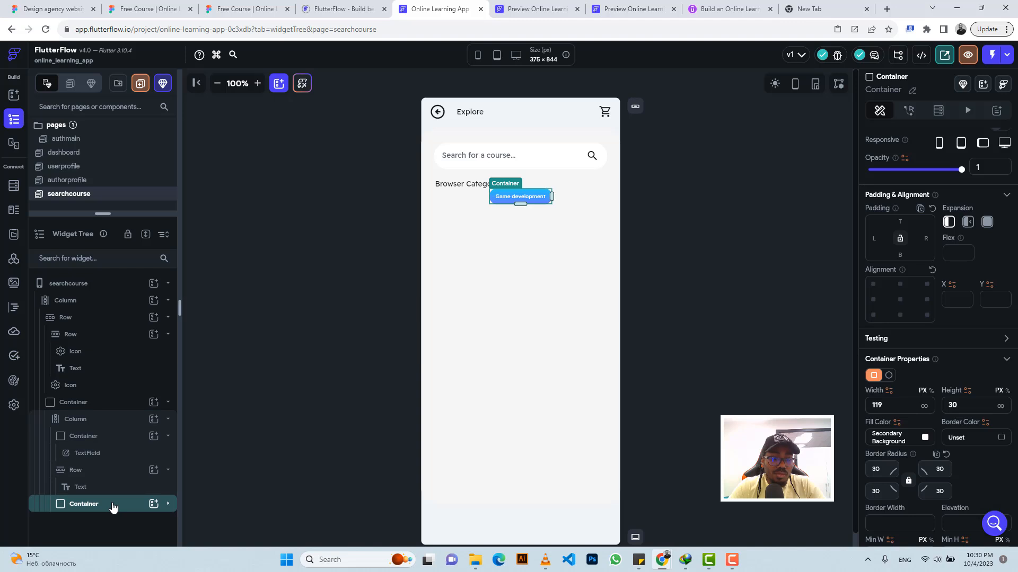
right_click(113, 505)
click(176, 333)
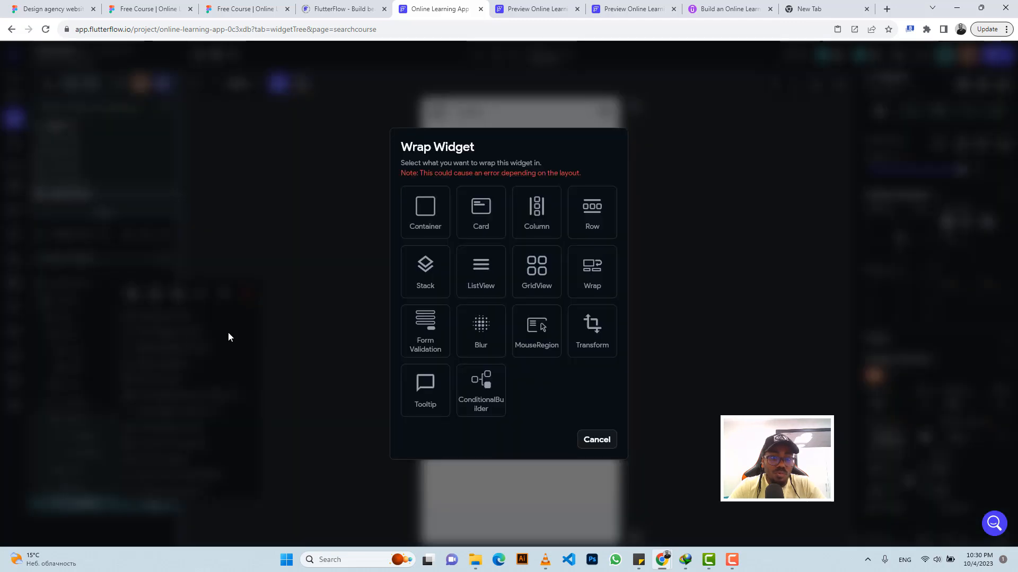
click(591, 218)
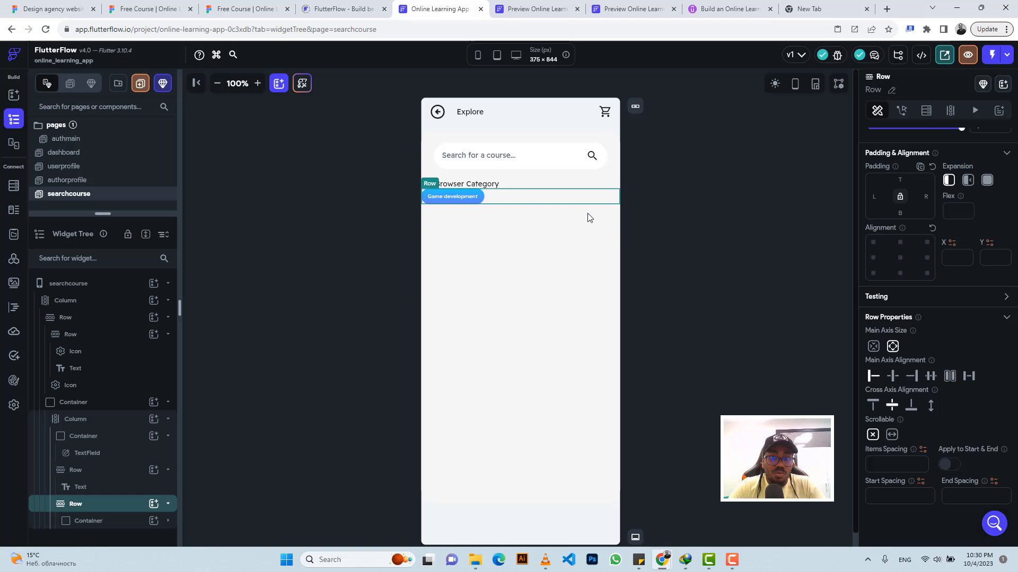
click(88, 521)
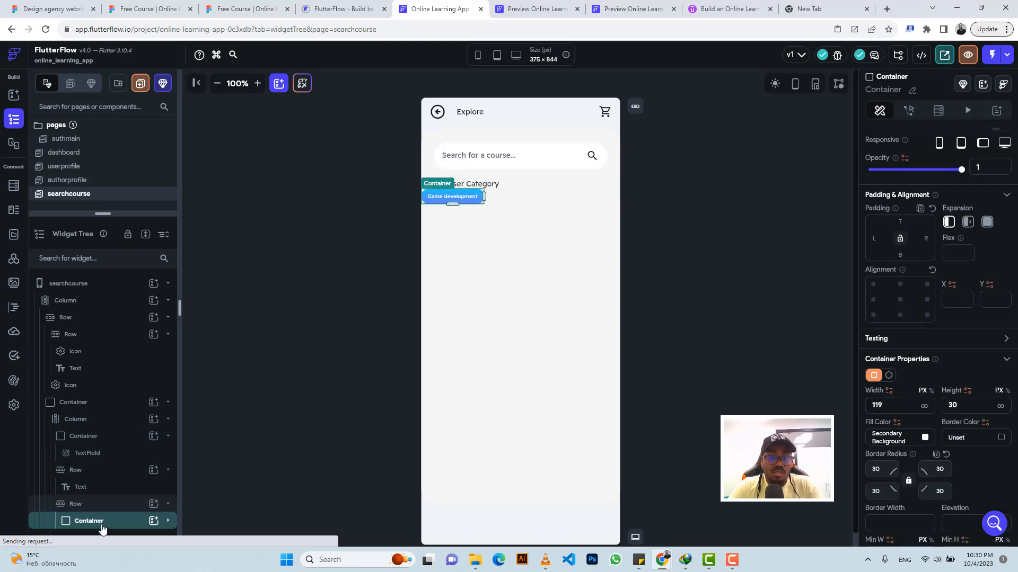
key(ctrl+d)
Step: Inspect the Game development badge's spacing in Figma and set the first badge container's left padding to 26 in FlutterFlow
click(207, 8)
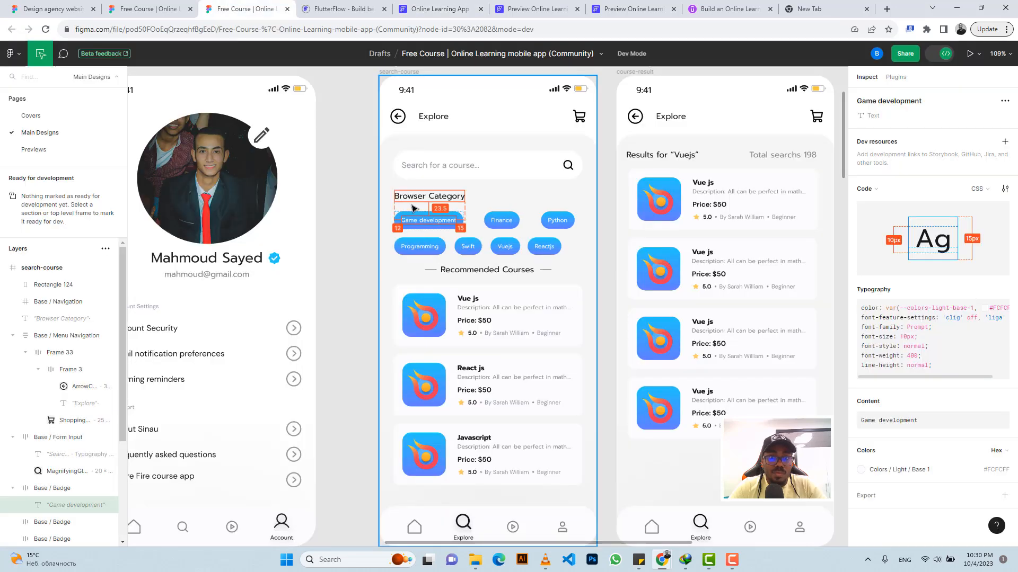
click(400, 220)
click(398, 221)
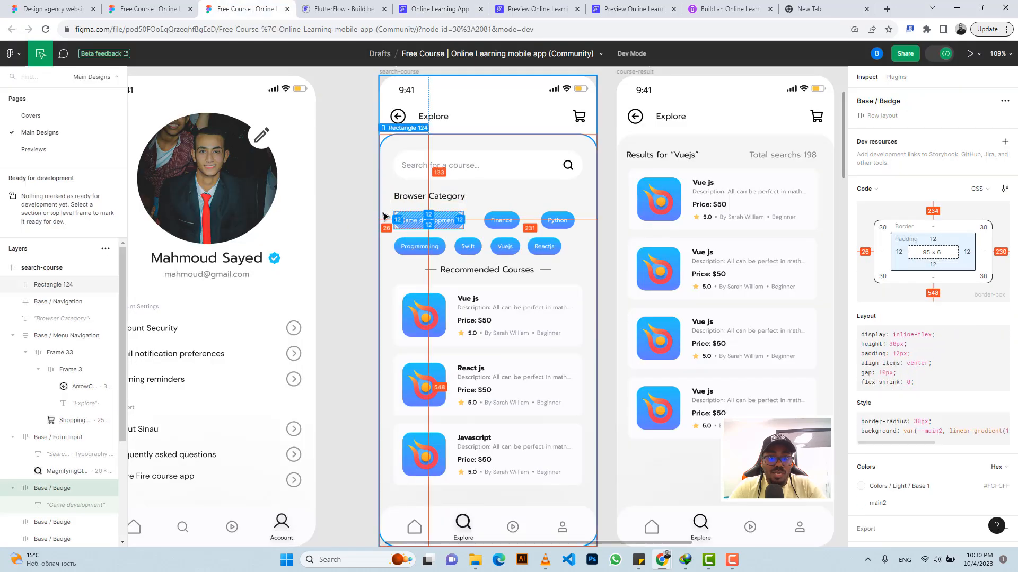
click(443, 8)
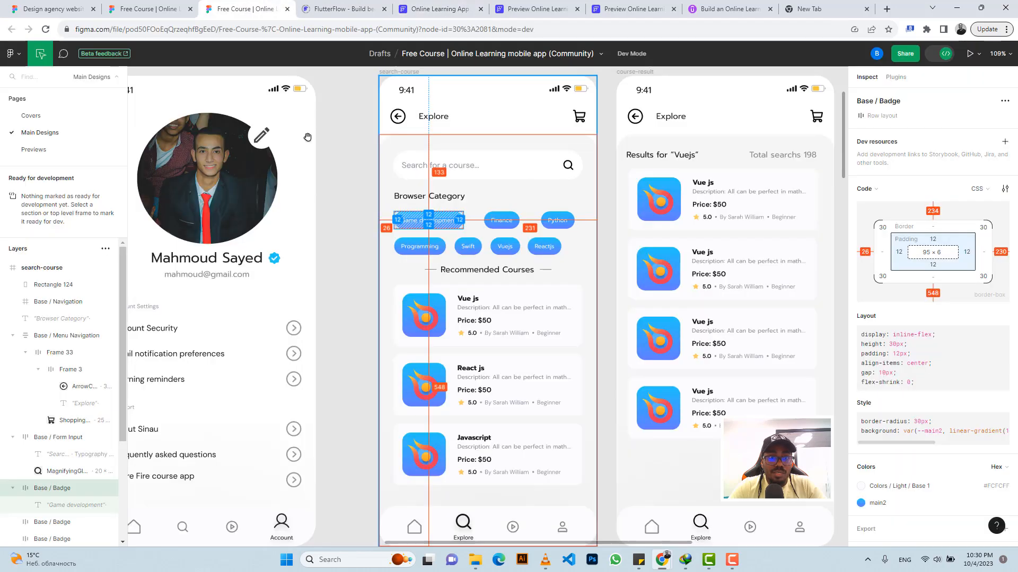
click(247, 8)
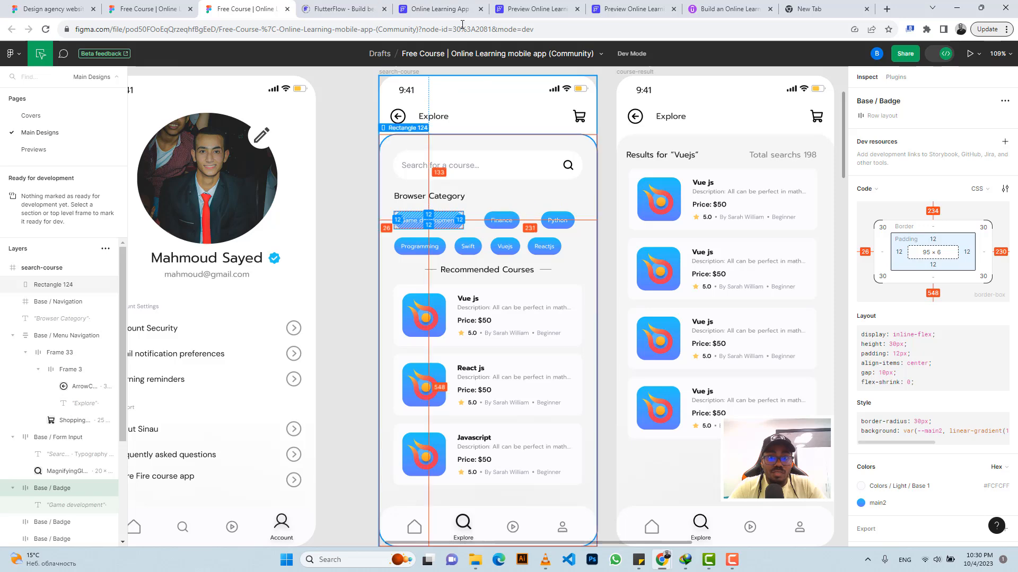
click(468, 9)
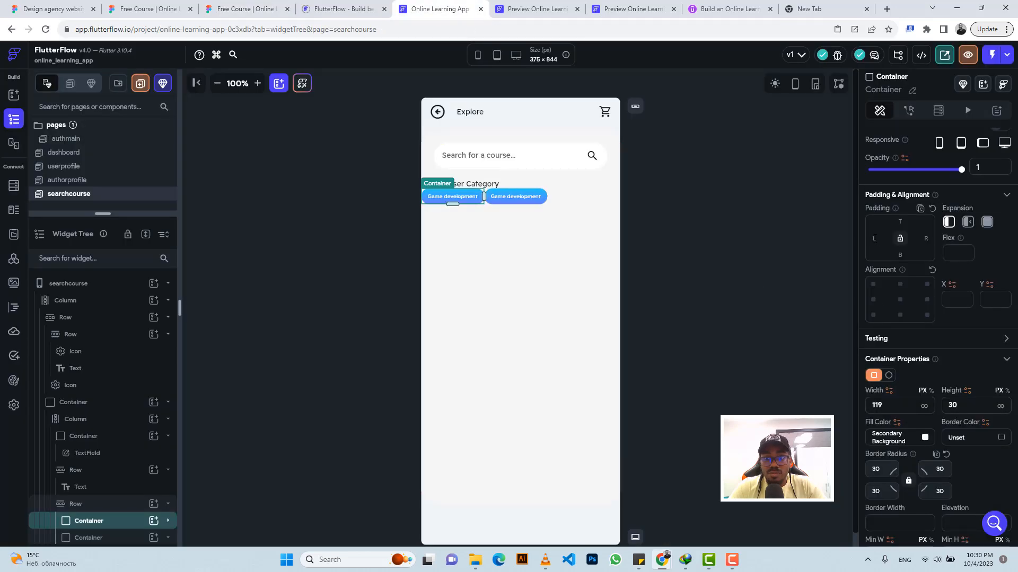
text(26)
key(Return)
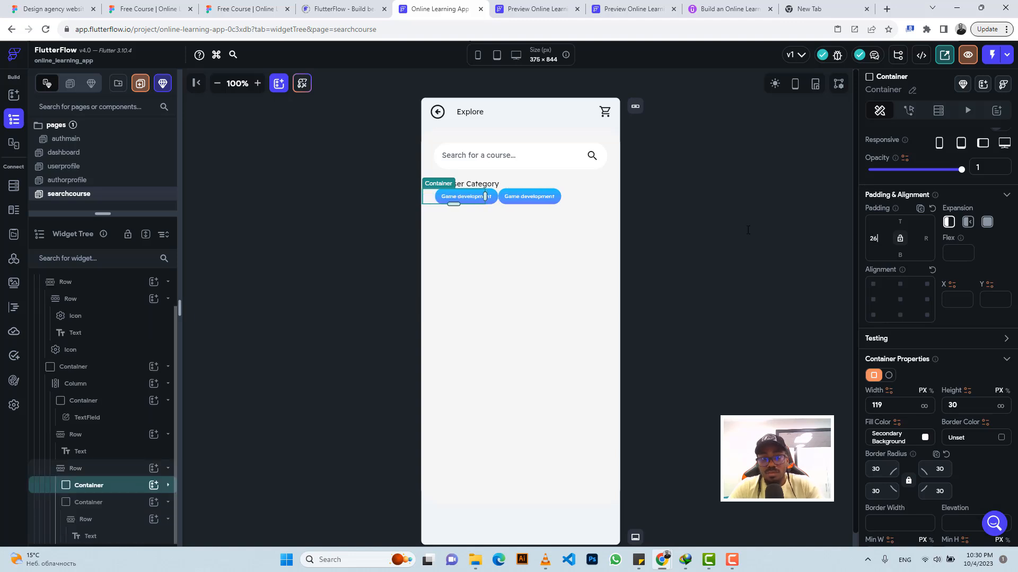
Step: Set the second badge container's left padding to 36, checking the badge spacing against the Figma design
click(533, 194)
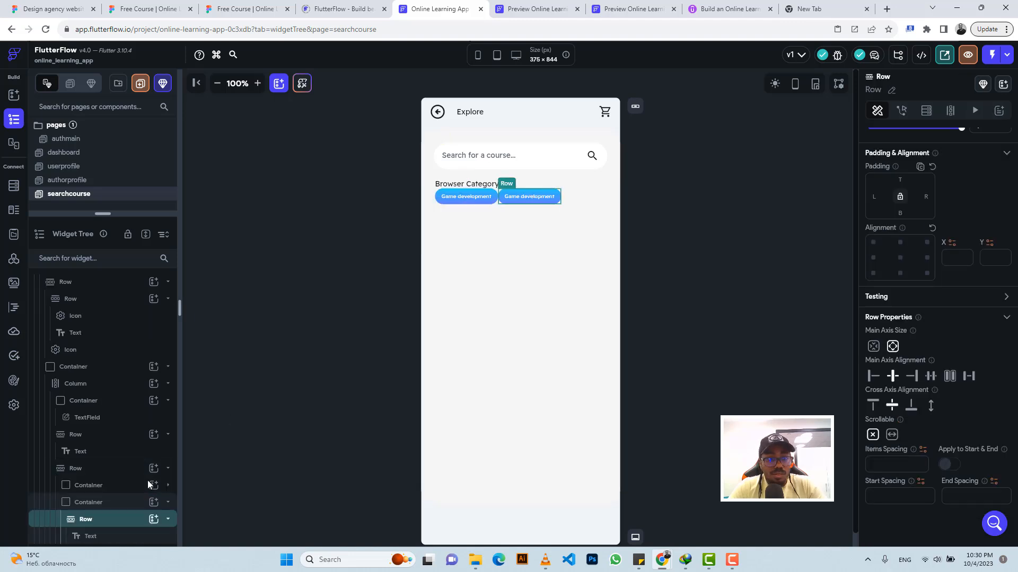
click(103, 508)
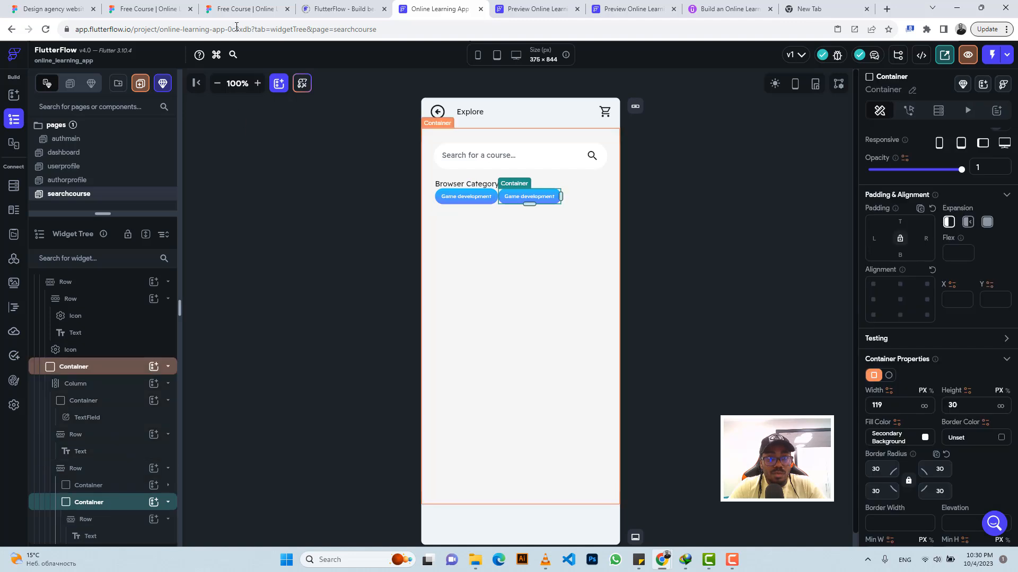
click(239, 8)
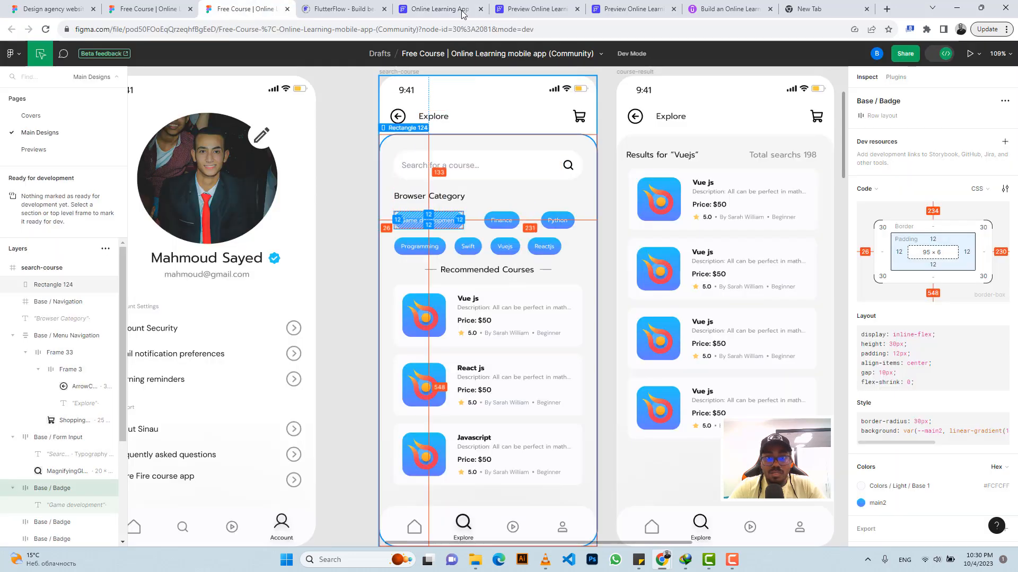
click(440, 9)
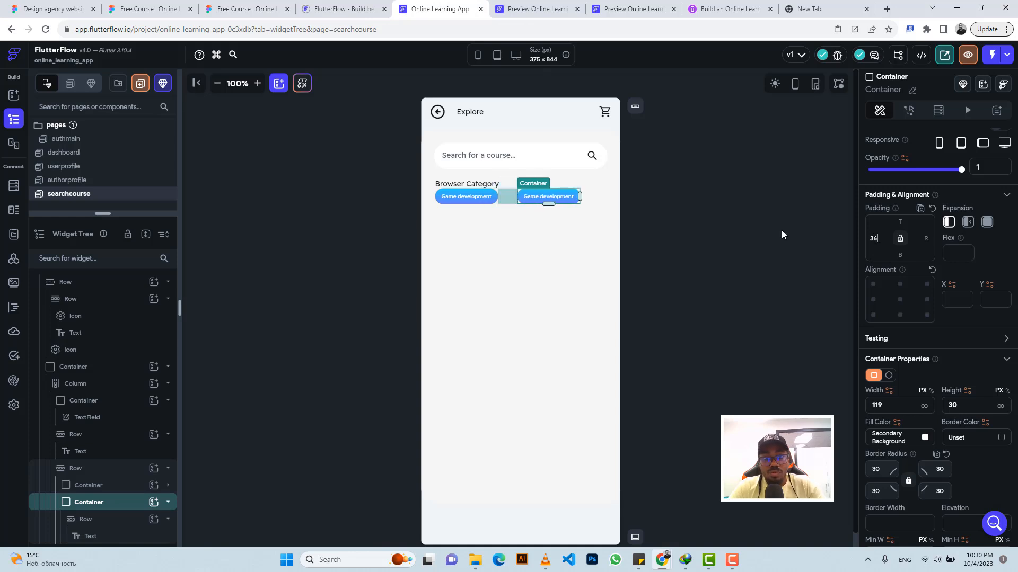
Step: Inspect the Finance badge in Figma, then duplicate the second badge container in FlutterFlow to make a third badge
click(239, 9)
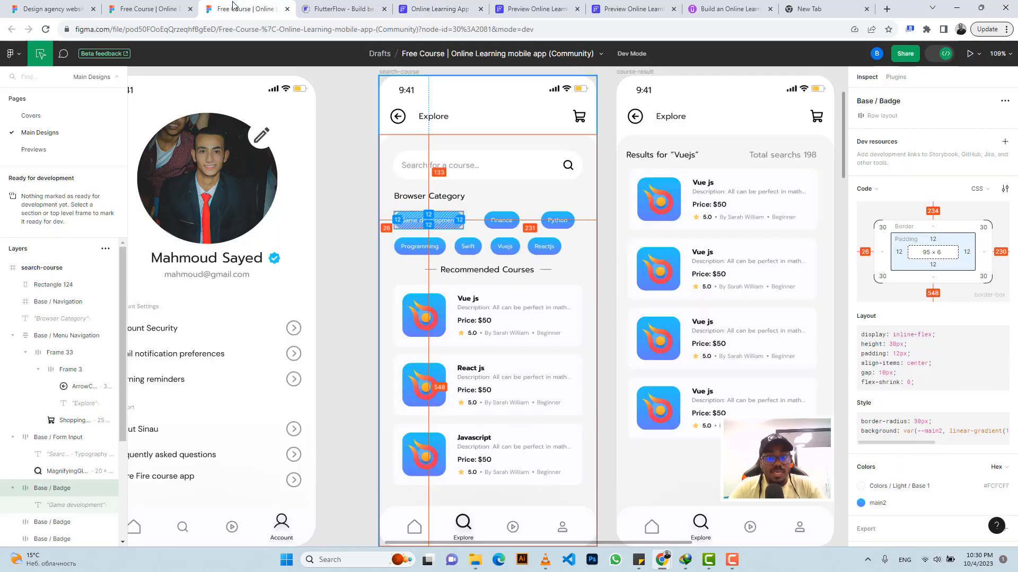
click(501, 221)
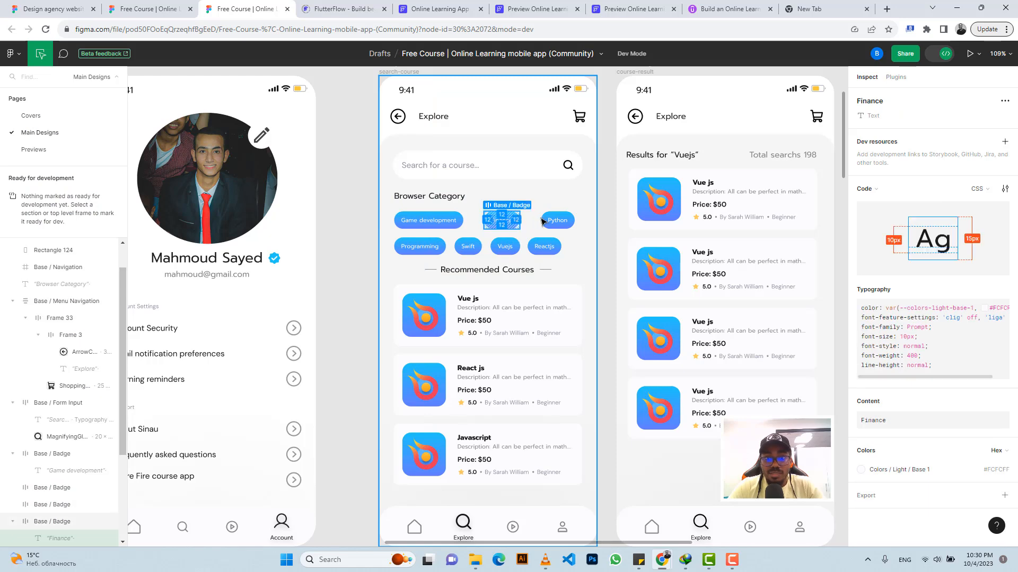
click(432, 9)
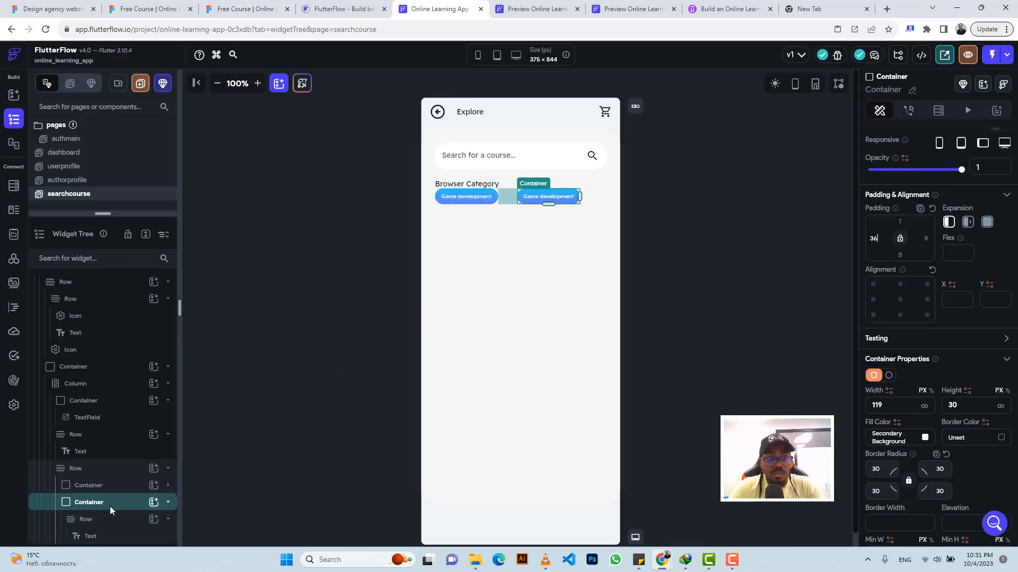
key(ctrl+d)
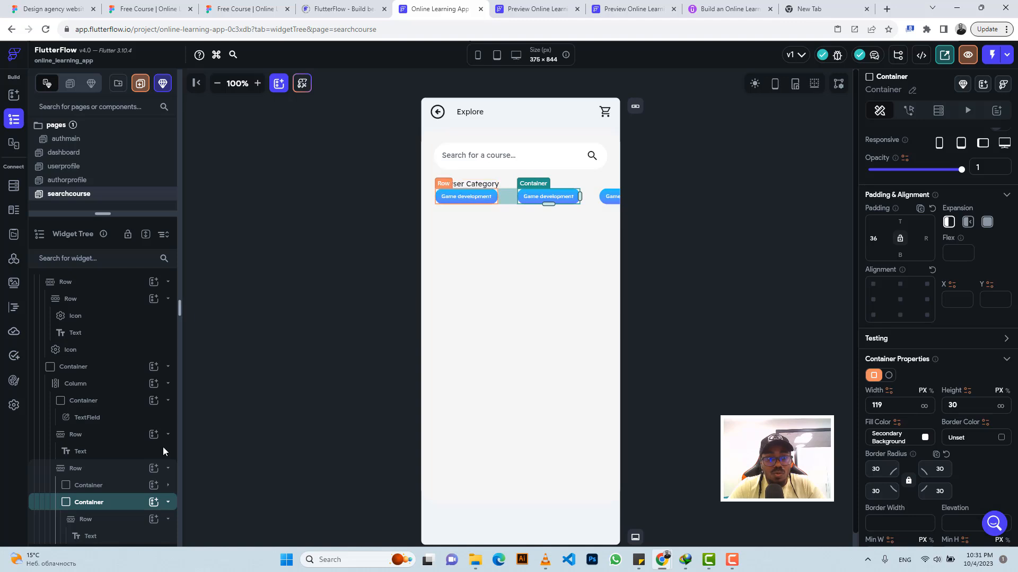
Step: Set the first badge container's expansion to Flexible and its width to infinity
click(99, 489)
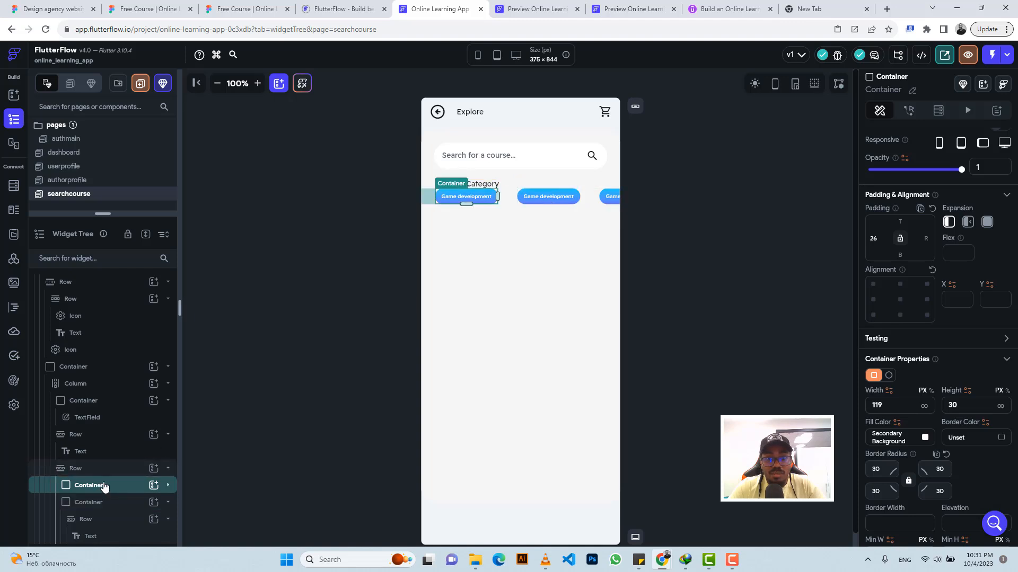
click(968, 222)
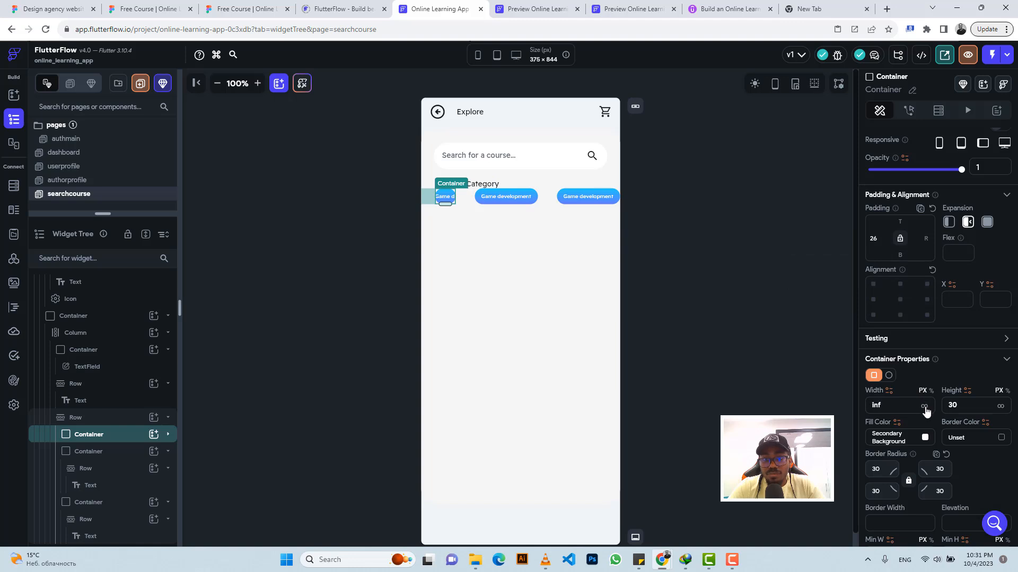
click(477, 196)
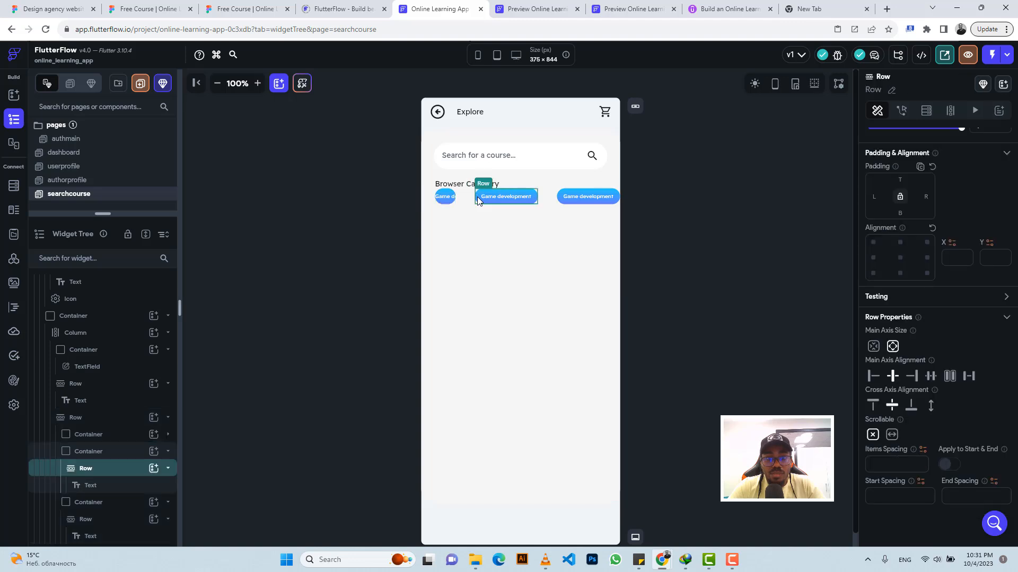
Step: Set the second and third badge containers' expansion to Flexible and their widths to infinity
click(114, 453)
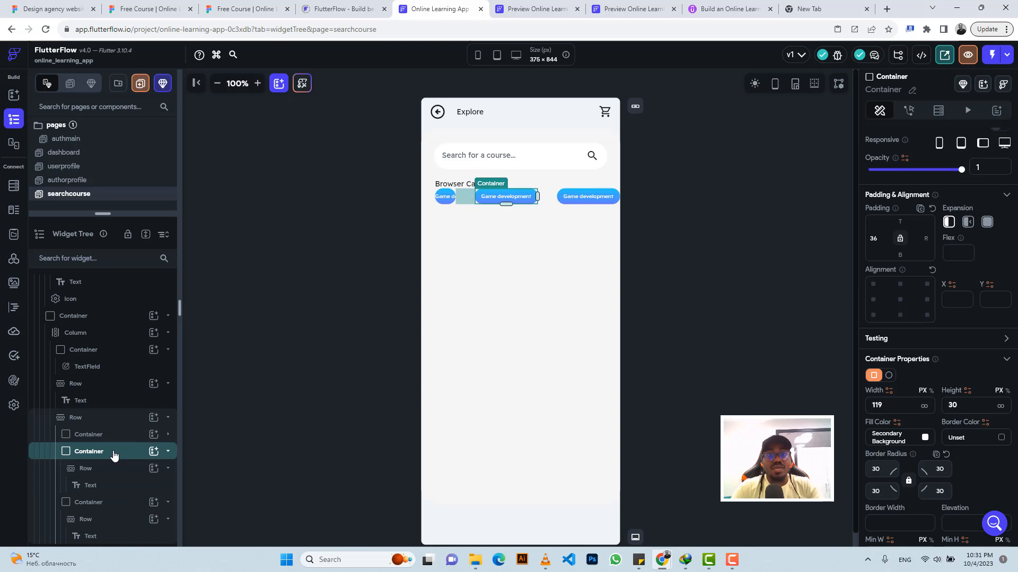
click(967, 225)
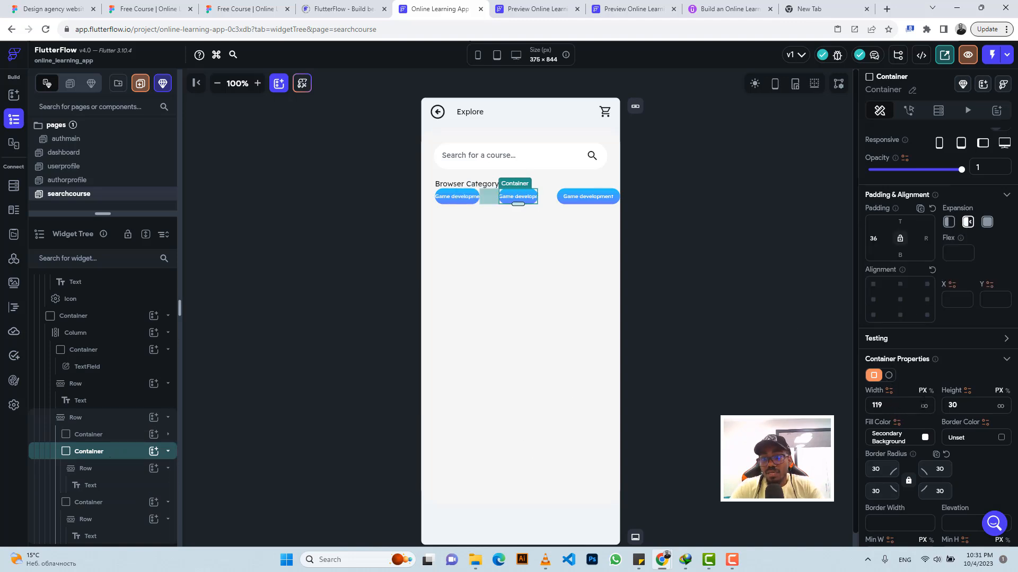
click(569, 194)
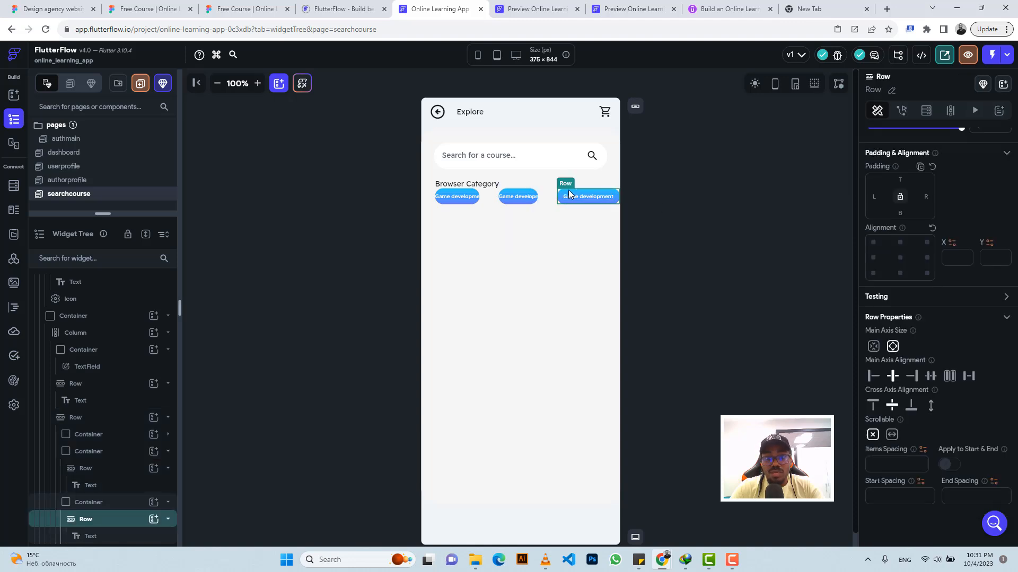
click(87, 503)
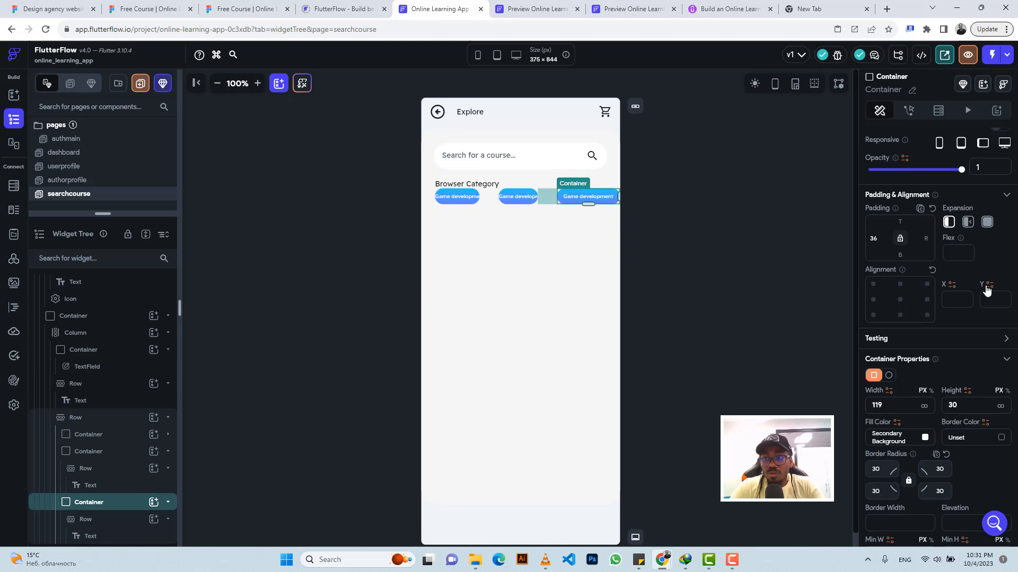
click(968, 221)
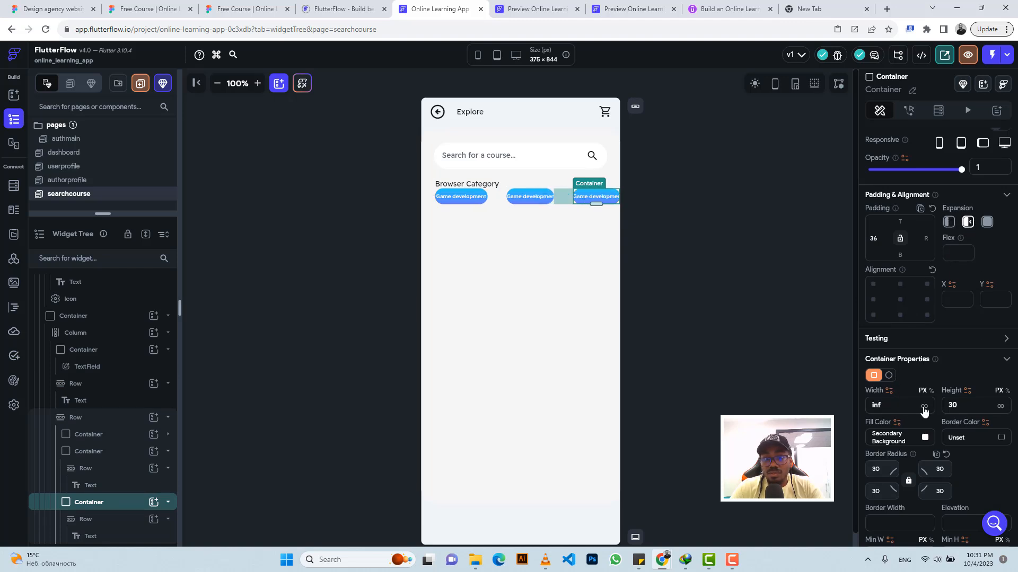
Step: Check the category names in the Figma design, then change the second badge's text to "Finance" in FlutterFlow
click(244, 6)
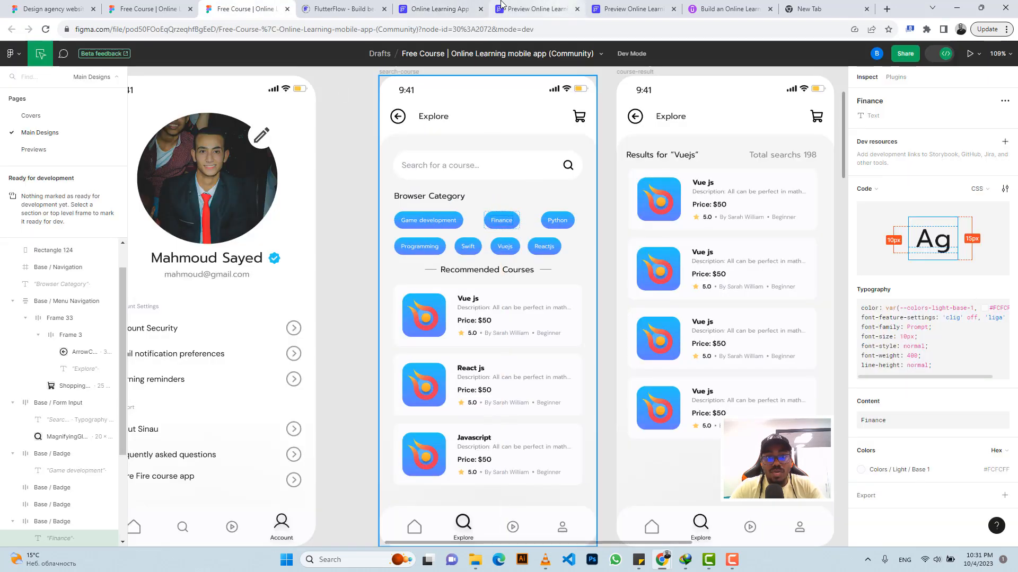
click(450, 8)
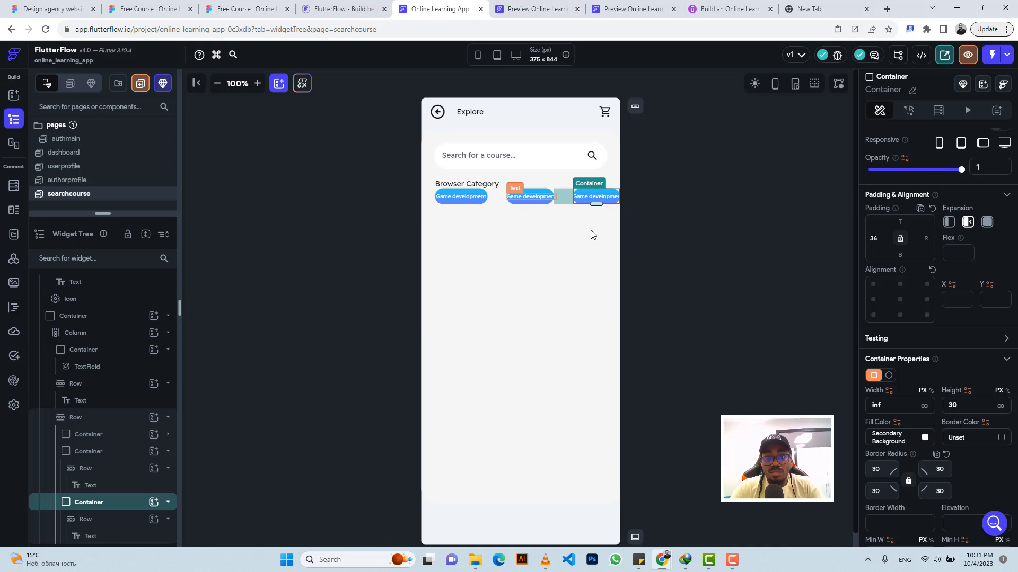
click(539, 196)
scroll(914, 197, up, 2)
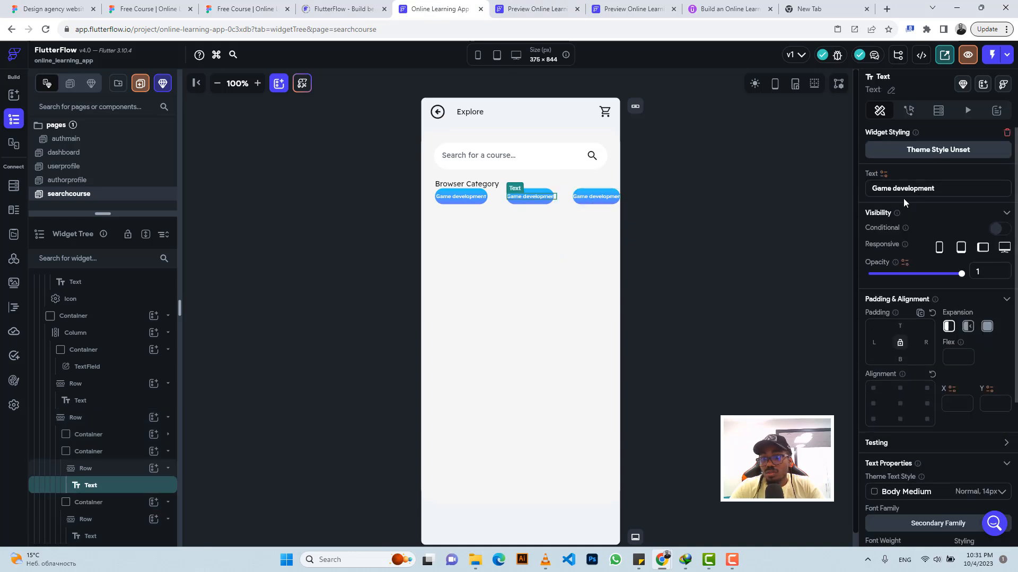
triple_click(902, 188)
text(Finance)
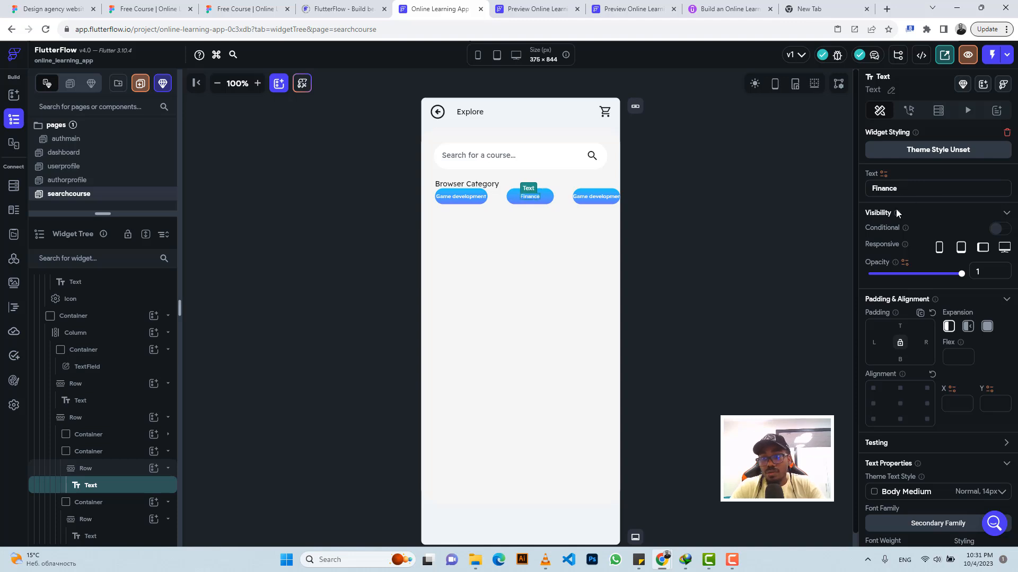
Step: Change the third badge's text to "Python"
click(587, 197)
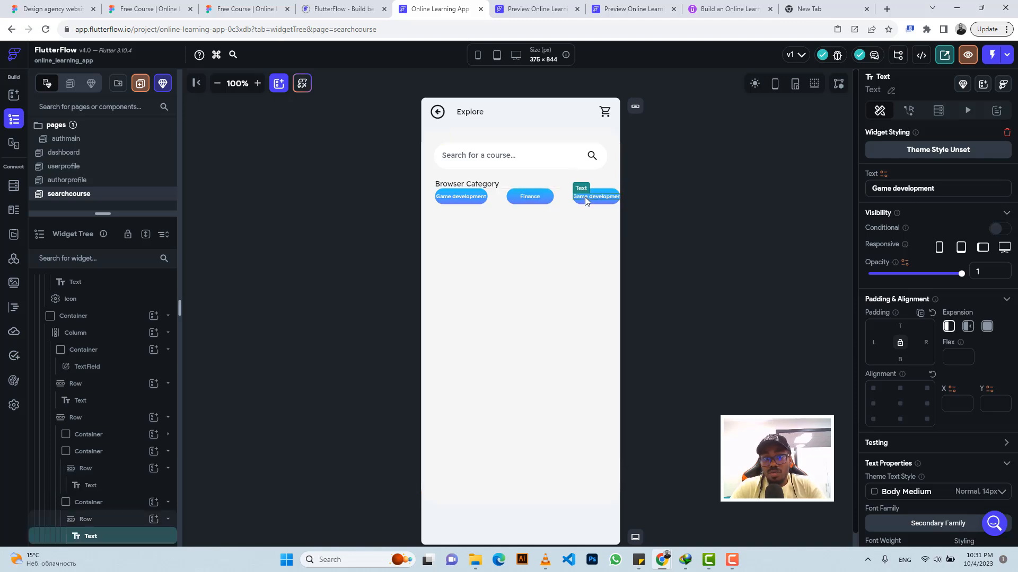
triple_click(917, 190)
text(P)
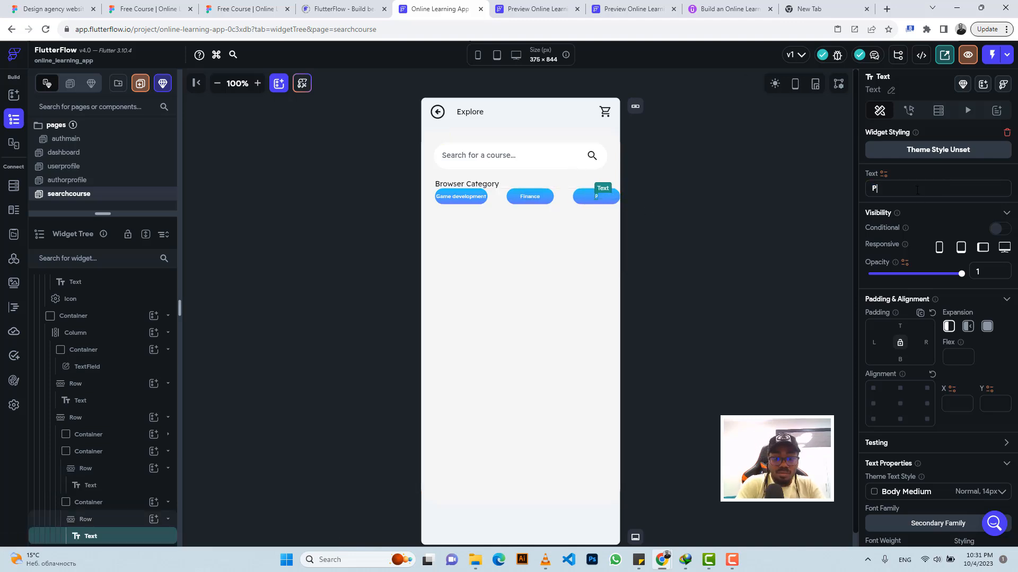
text(yth)
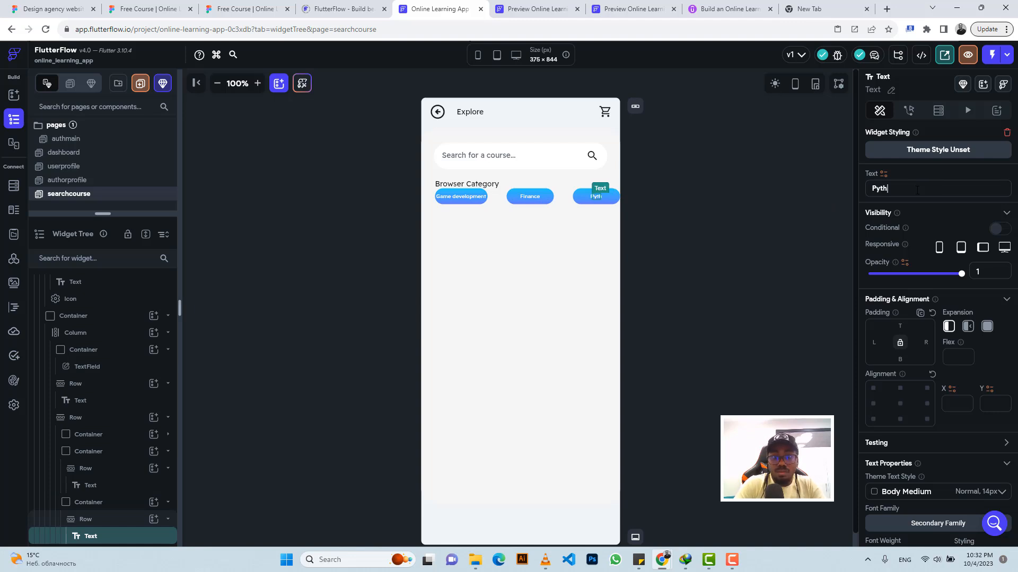
text(on)
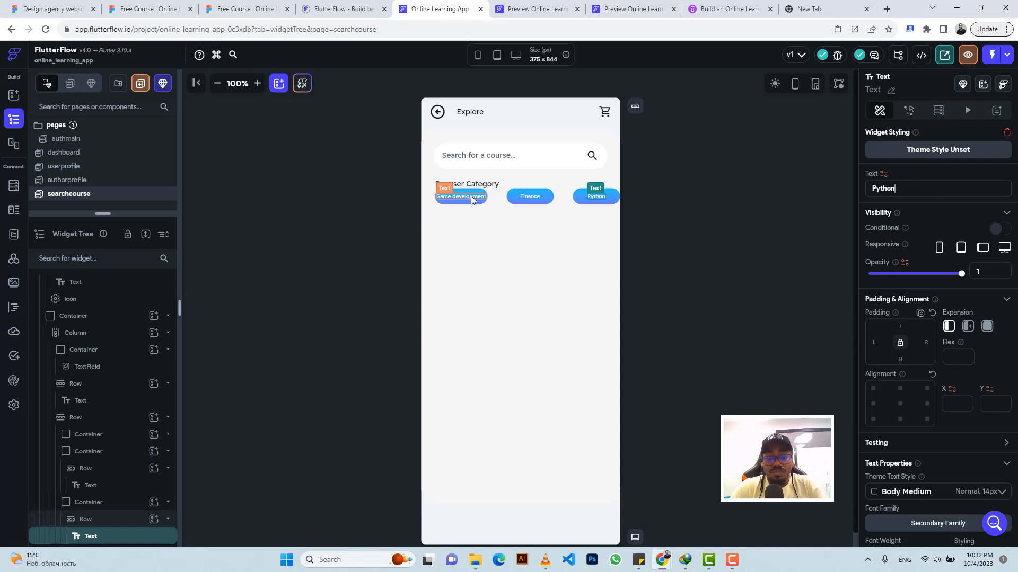
Step: Try Flexible expansion on the Game development badge's text, then restore its default expansion
click(471, 199)
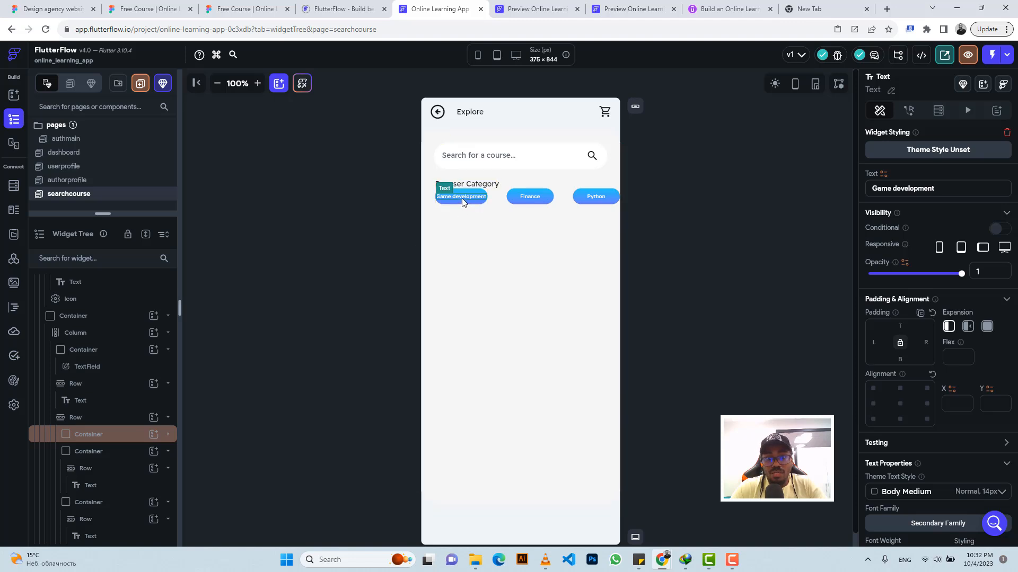
click(968, 326)
click(949, 326)
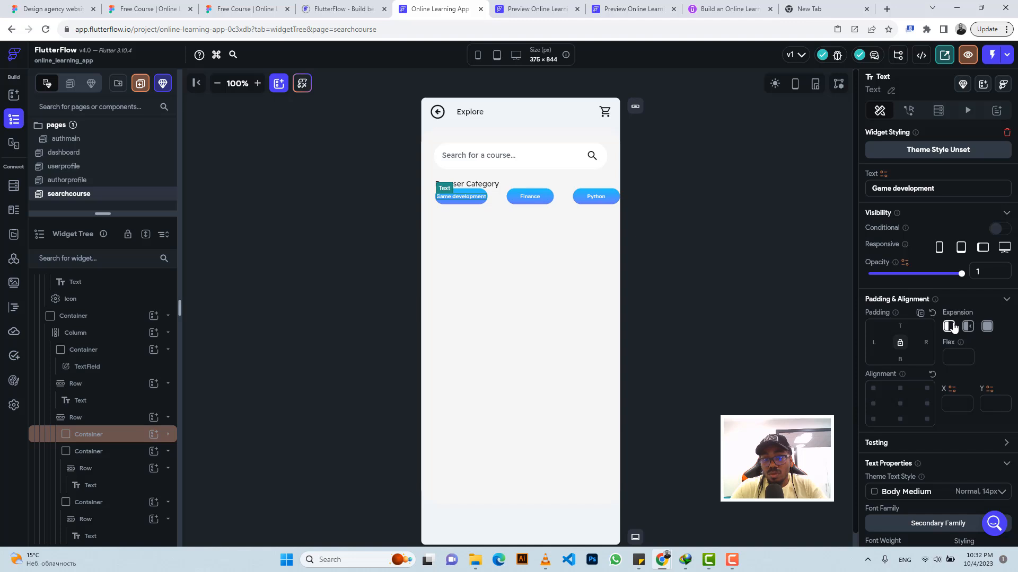
Step: Examine the properties of the Game development badge's container, inner row and text for sizing options
click(473, 194)
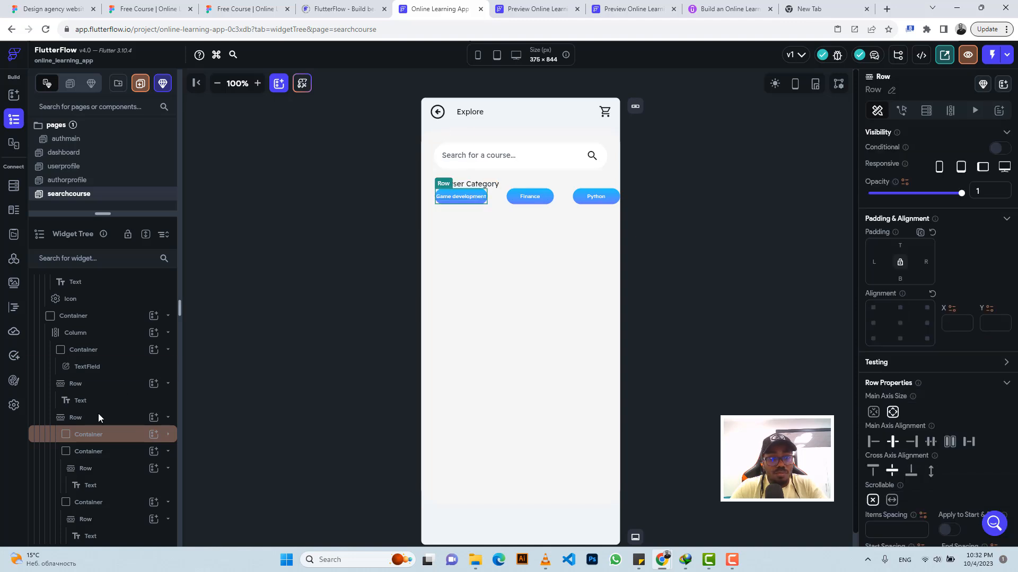
click(97, 442)
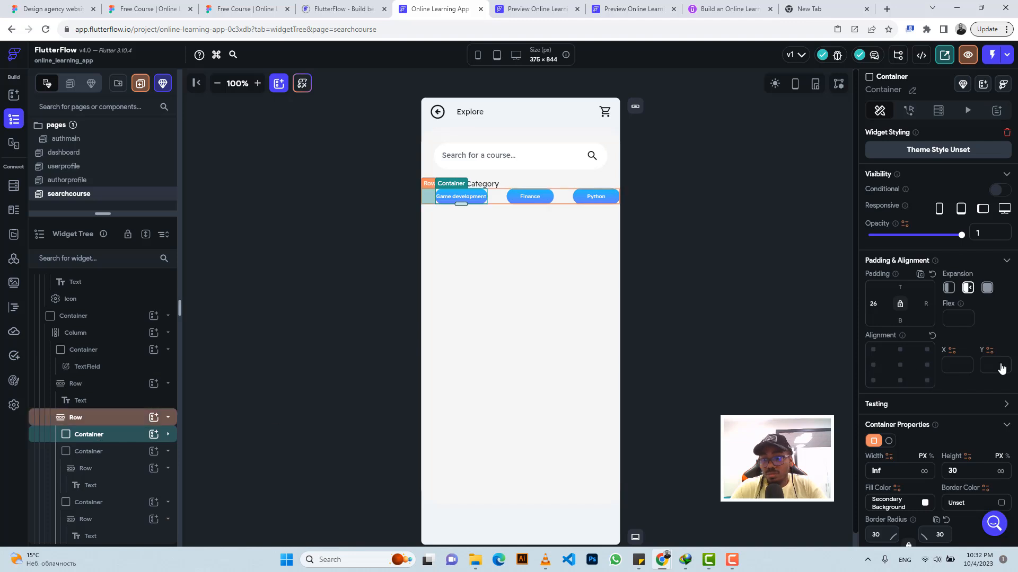
scroll(986, 366, down, 4)
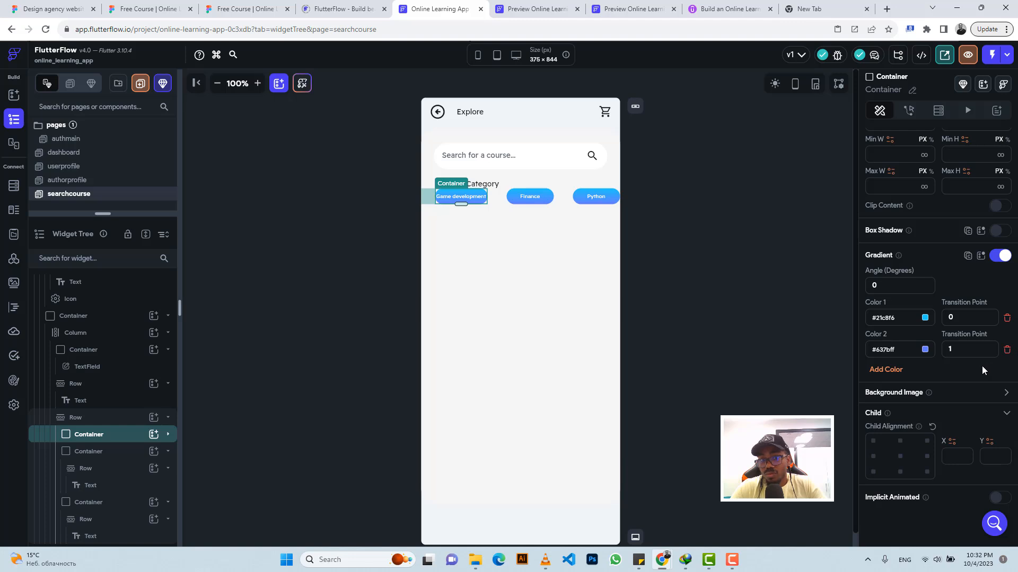
click(453, 201)
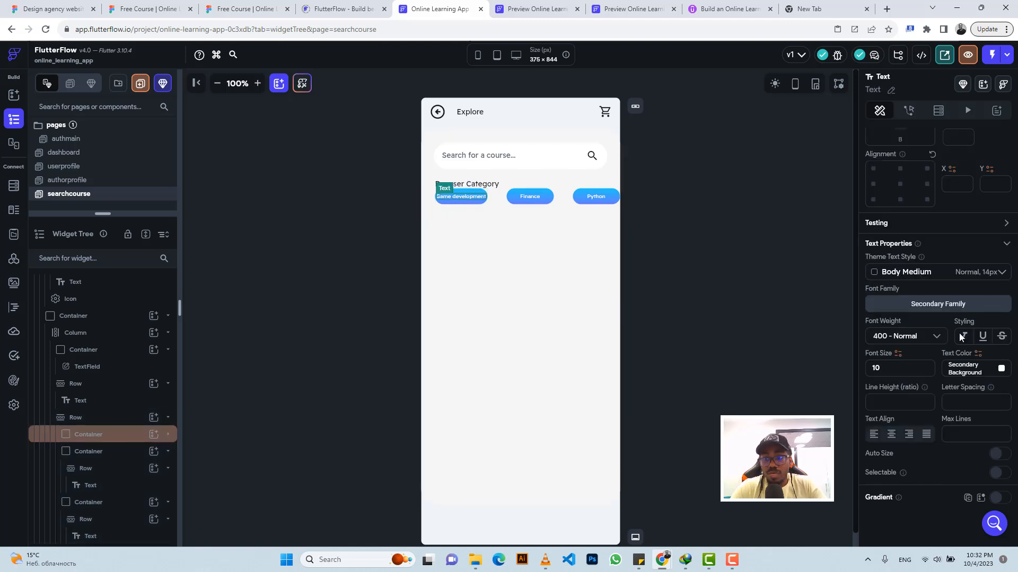
scroll(940, 324, up, 4)
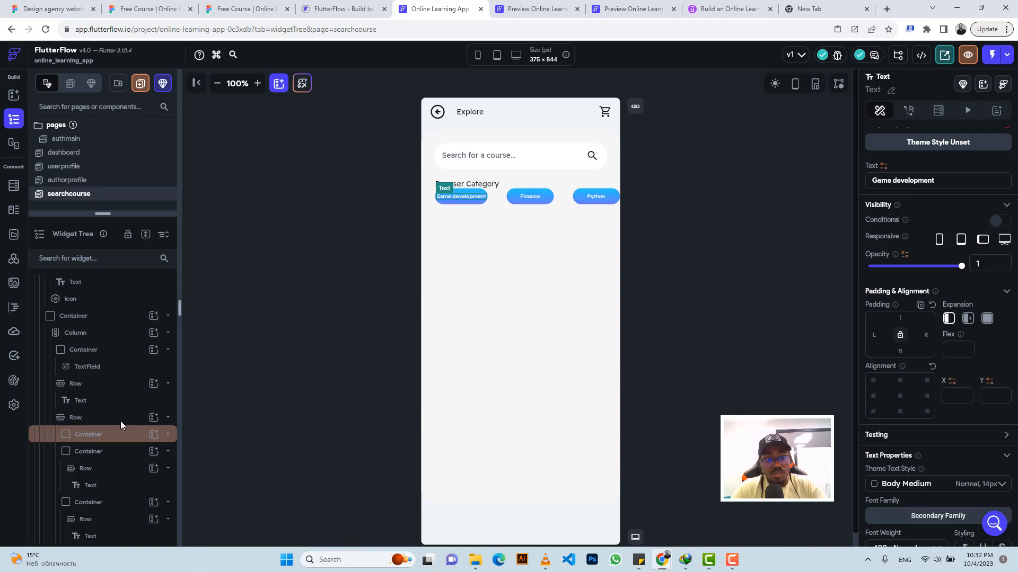
click(105, 441)
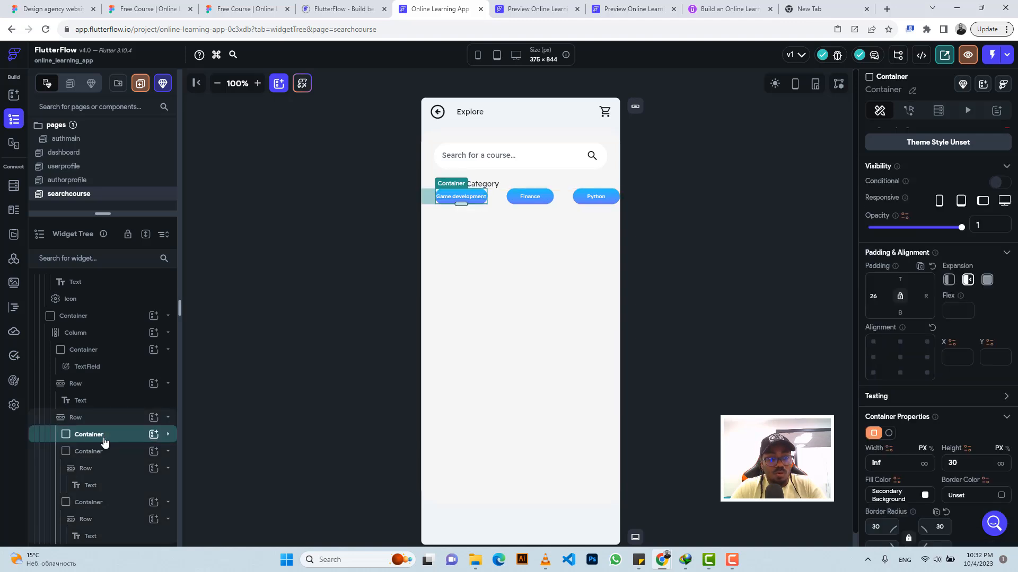
click(102, 451)
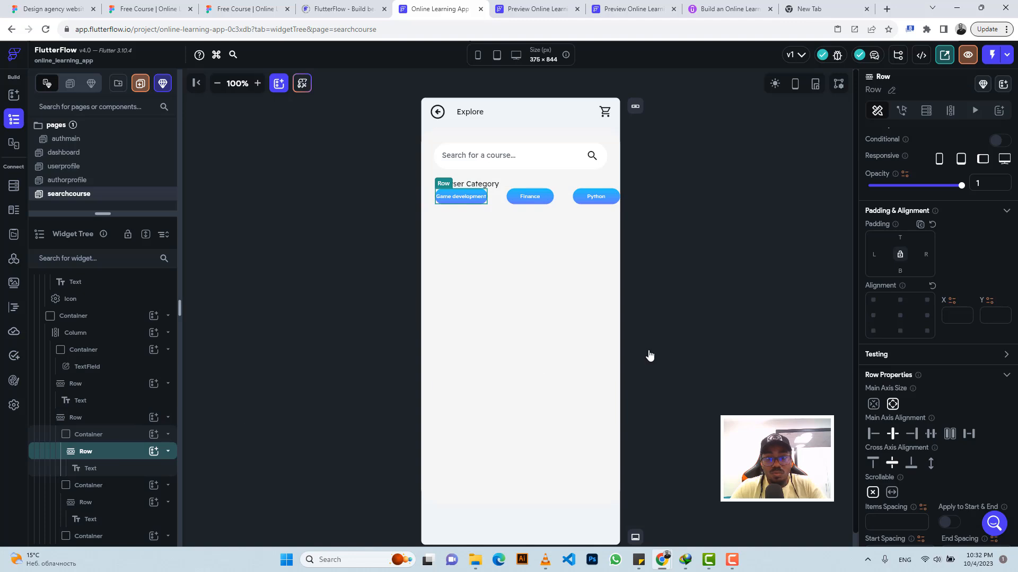
Step: Try Auto Size and Flexible expansion on the Game development badge's text, then revert both settings
click(92, 469)
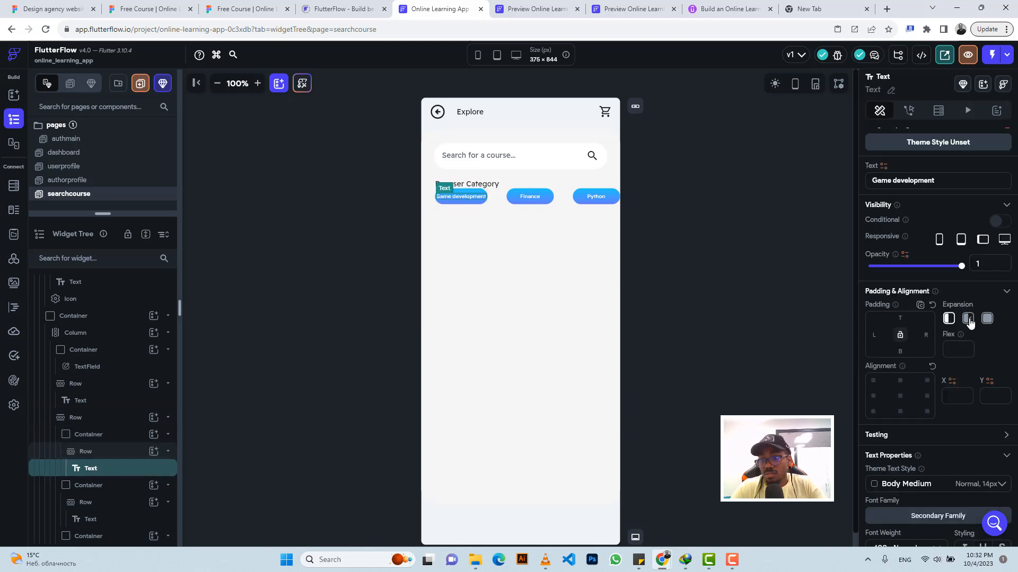
scroll(965, 377, down, 4)
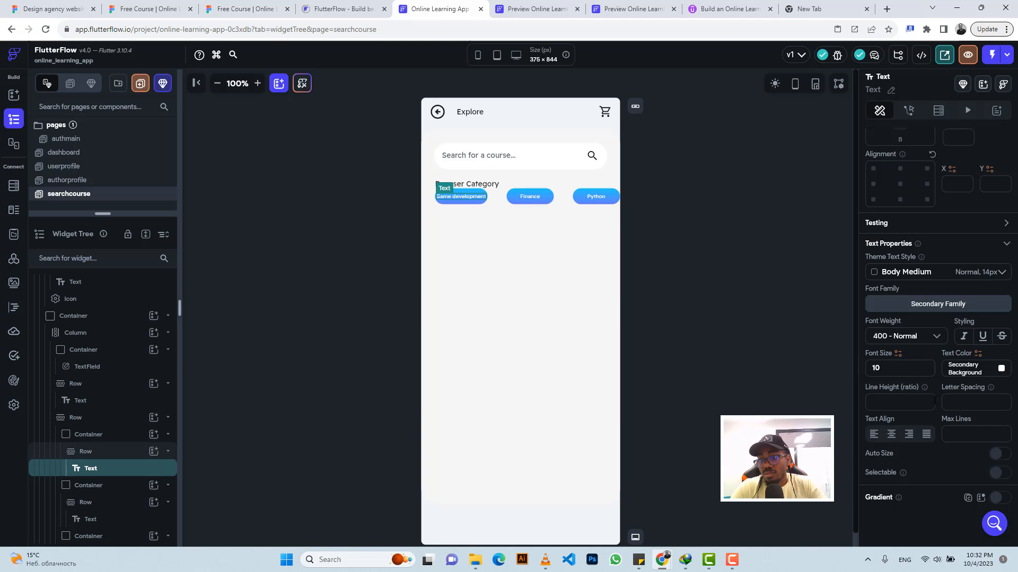
click(1005, 459)
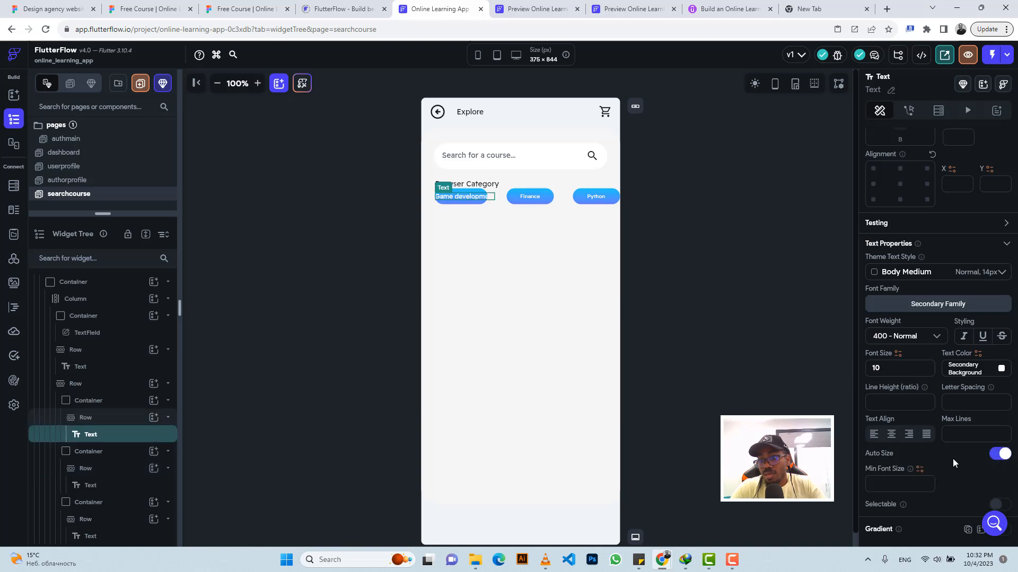
scroll(971, 296, up, 4)
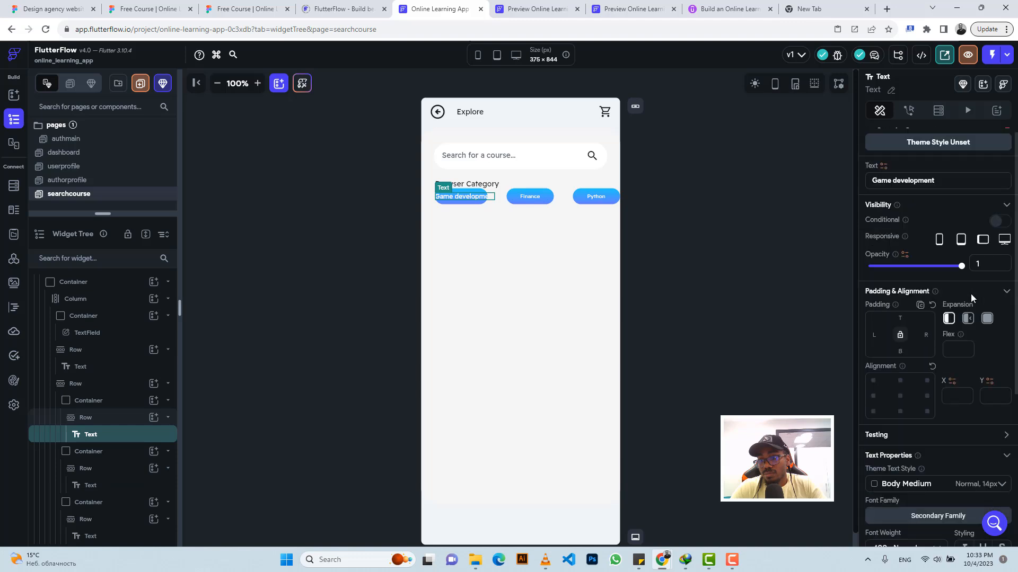
click(969, 318)
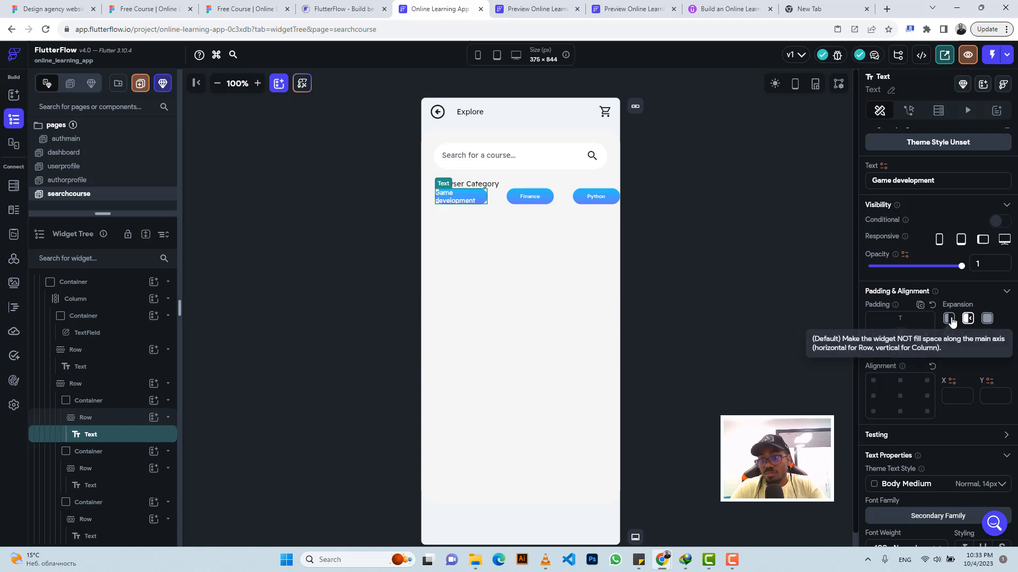
click(950, 319)
scroll(957, 371, down, 5)
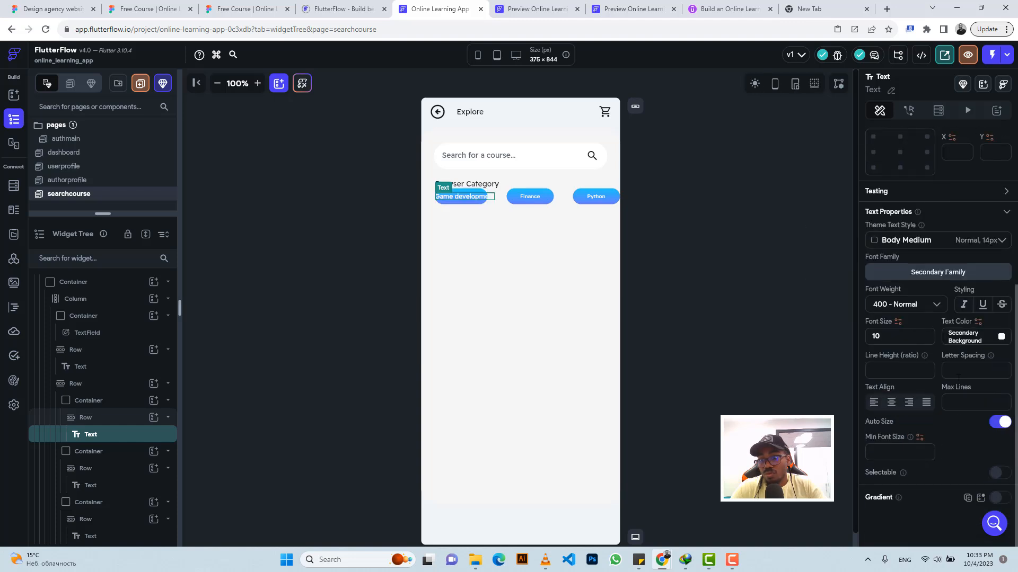
click(1000, 422)
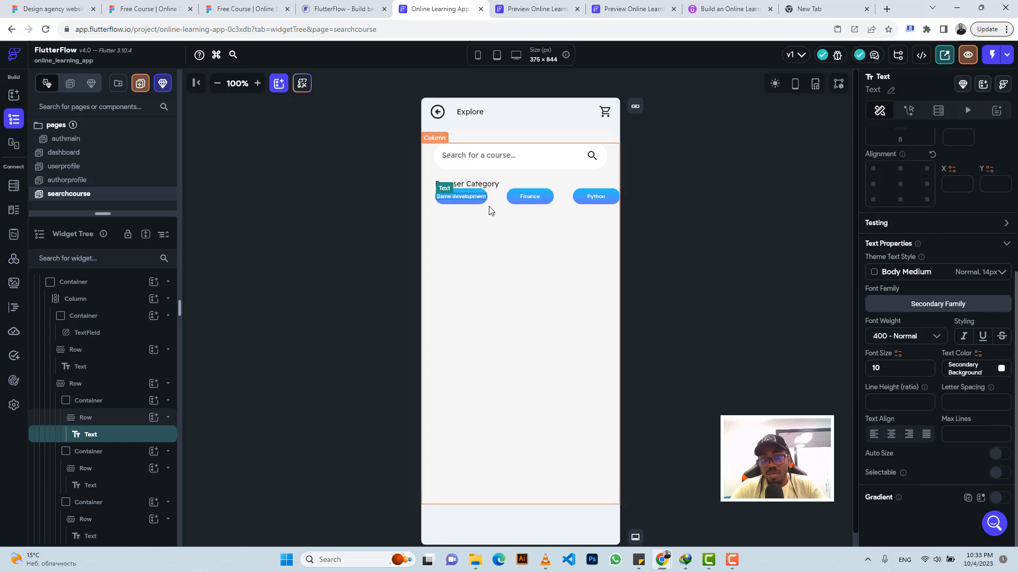
Step: Set the Game development badge container's width to 119 and inspect the matching badge's dimensions in Figma
click(93, 400)
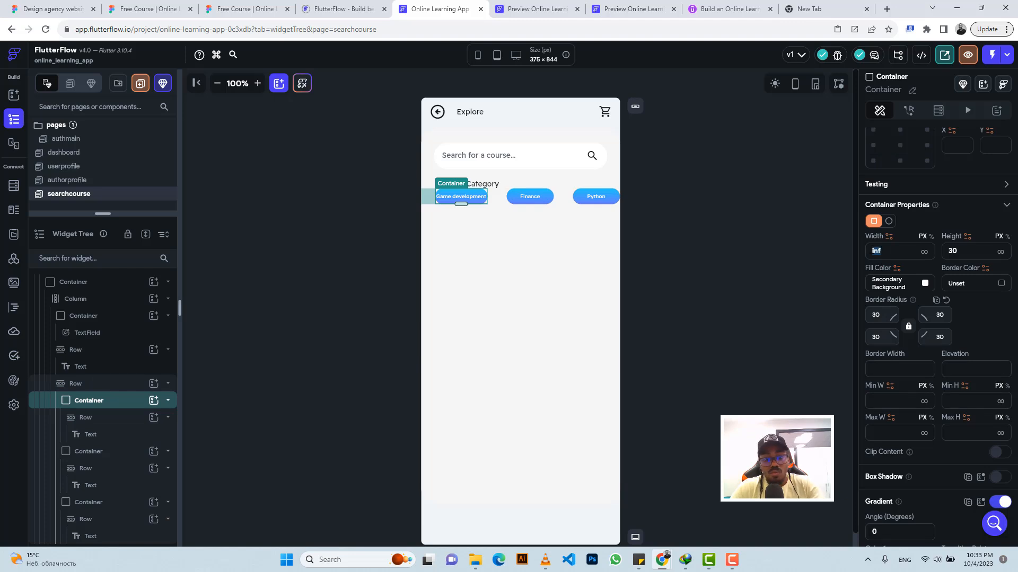
text(119)
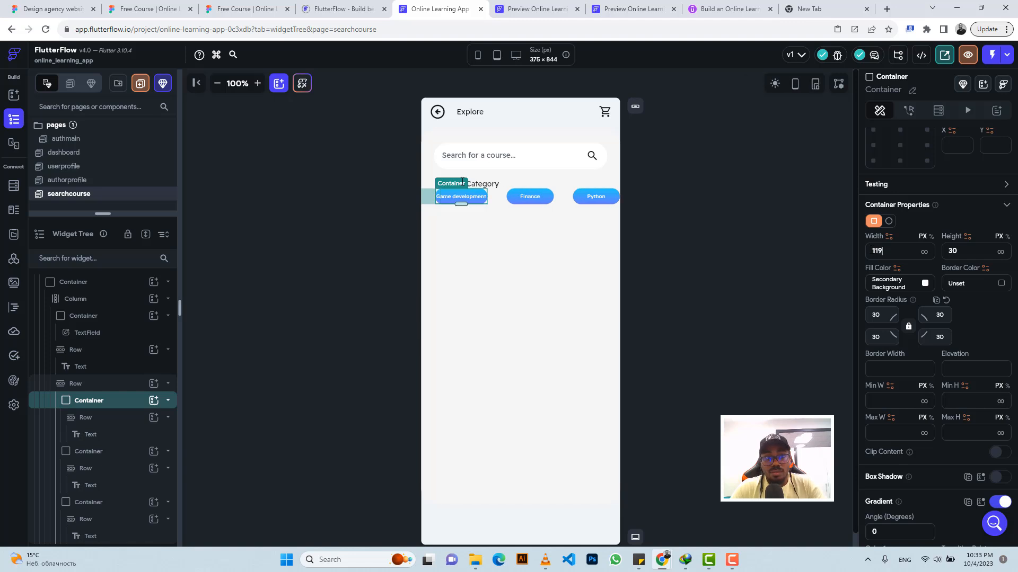
click(225, 9)
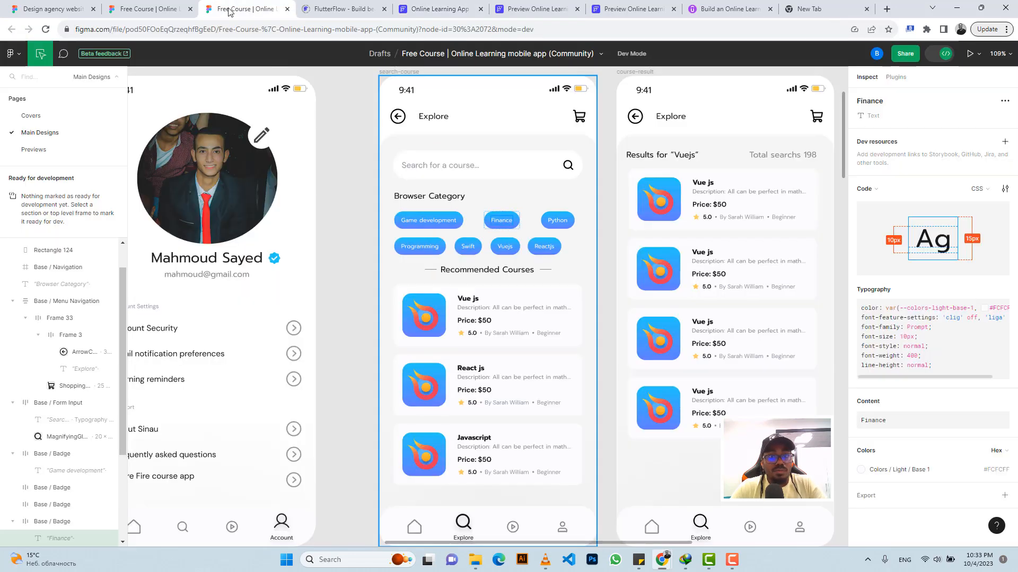
click(447, 216)
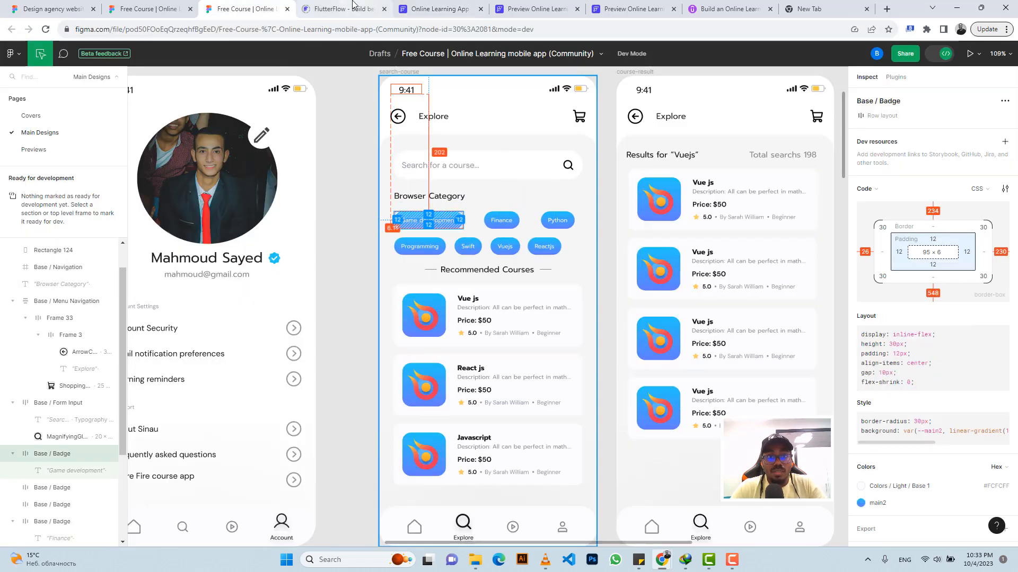
click(437, 9)
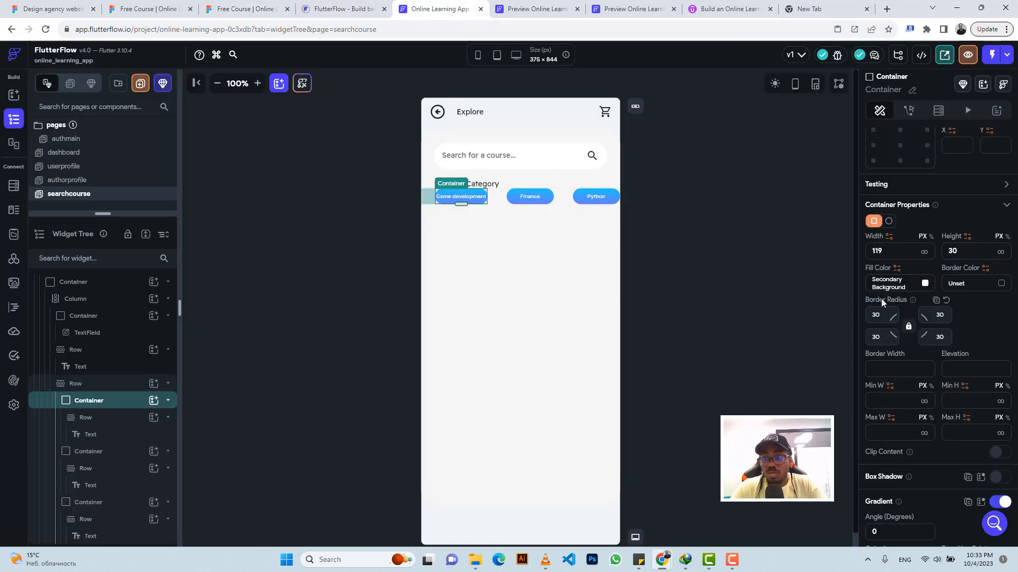
scroll(925, 240, up, 2)
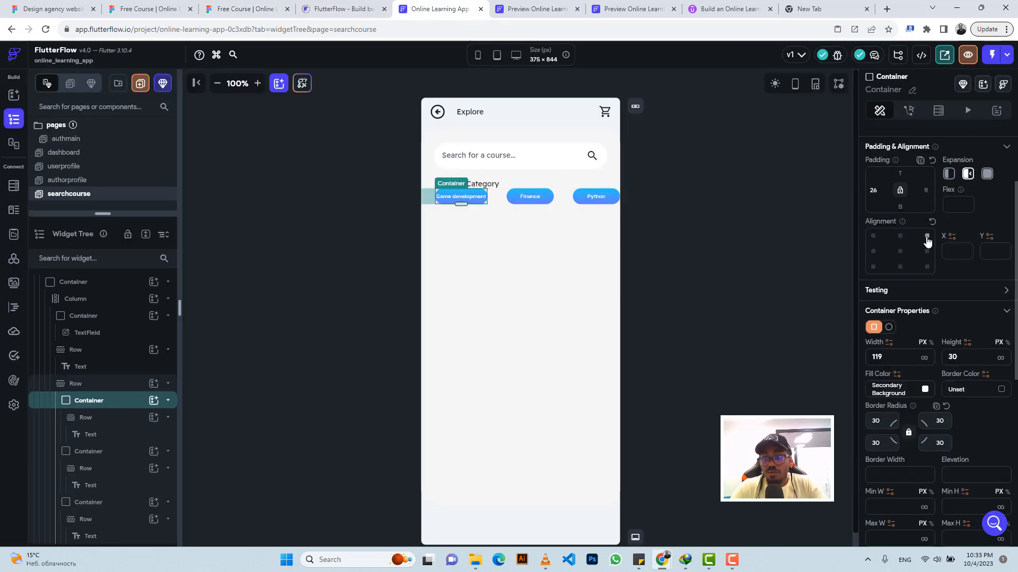
Step: Restore the Game development badge container's default expansion and give the badge row a top padding of 16
click(947, 175)
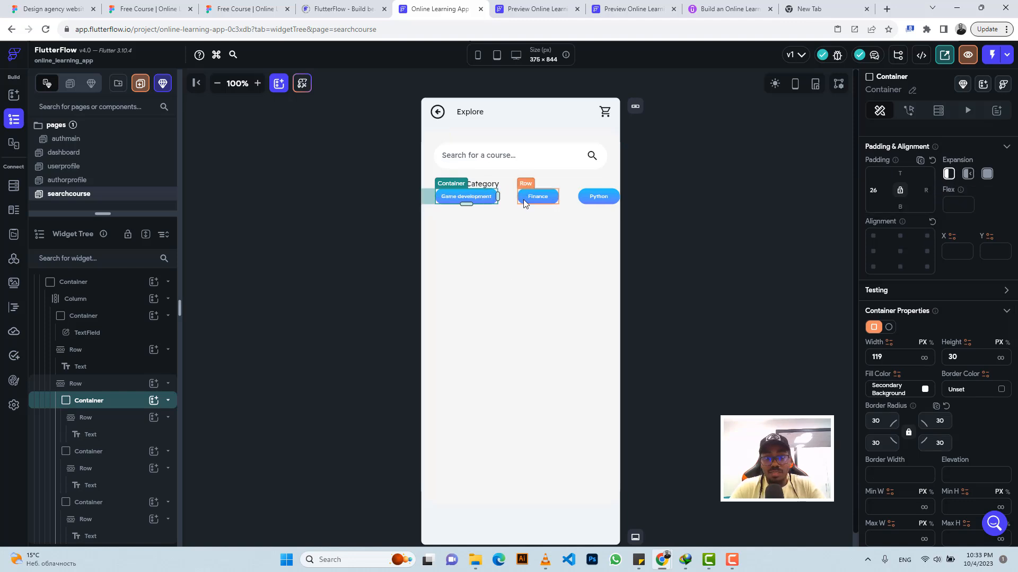
click(503, 197)
click(259, 6)
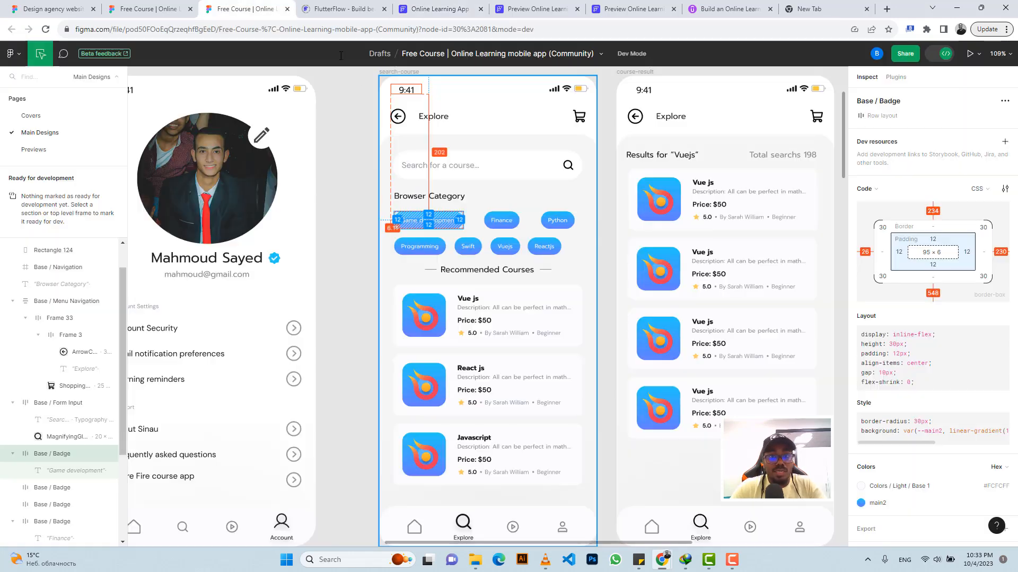
click(430, 8)
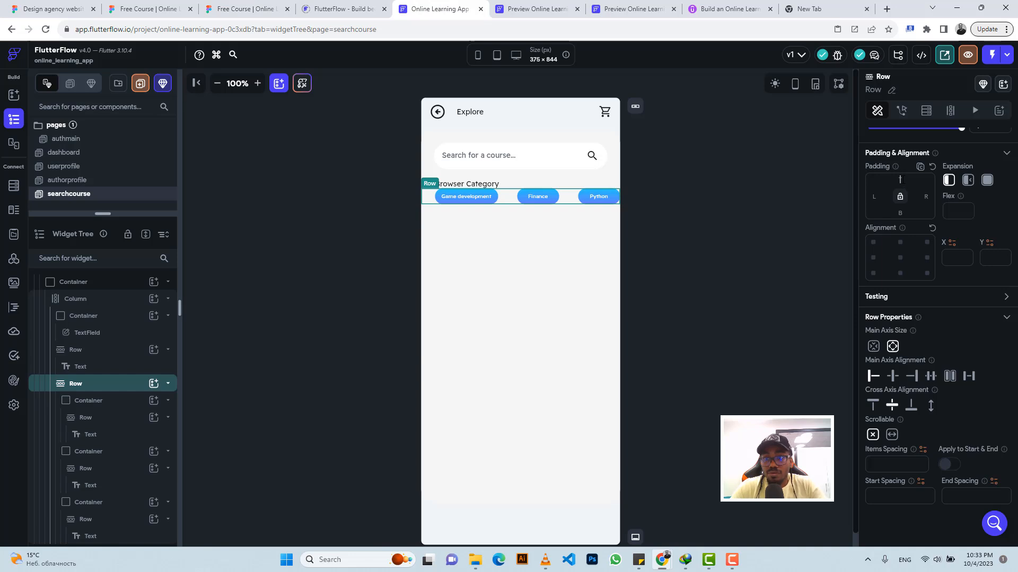
text(16)
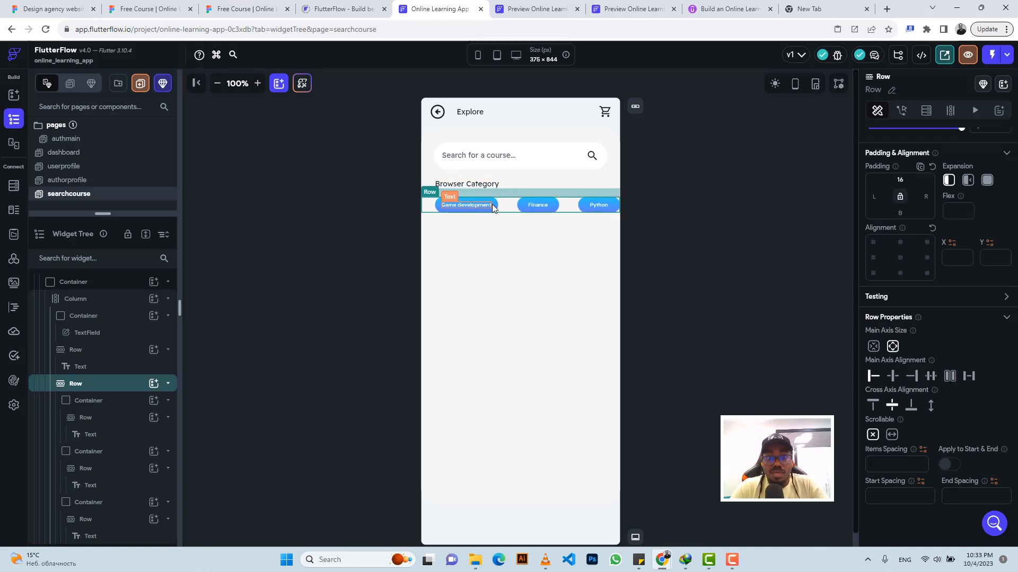
Step: Check the second badge row in the Figma design and duplicate the badge row in FlutterFlow
click(233, 4)
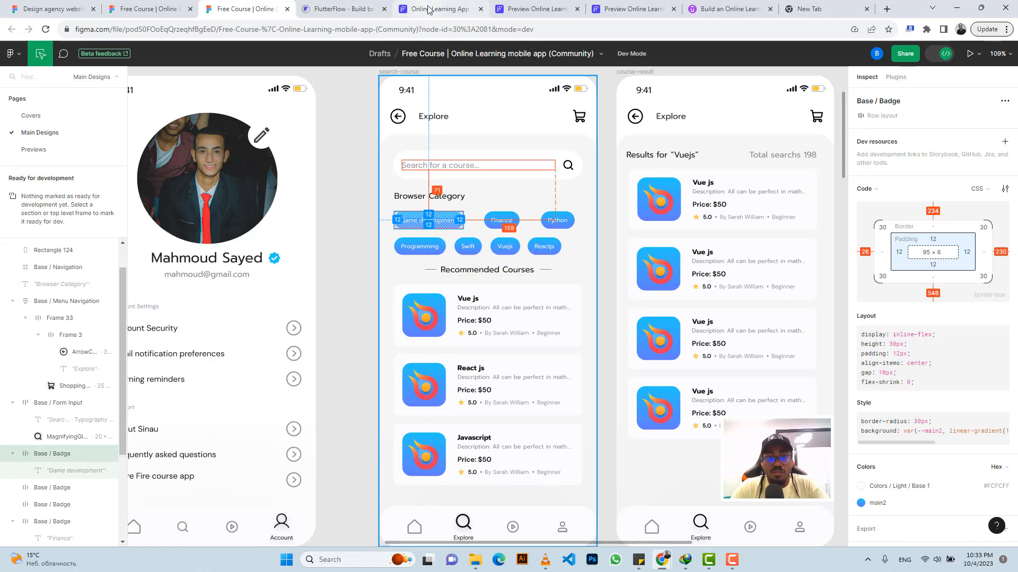
click(403, 7)
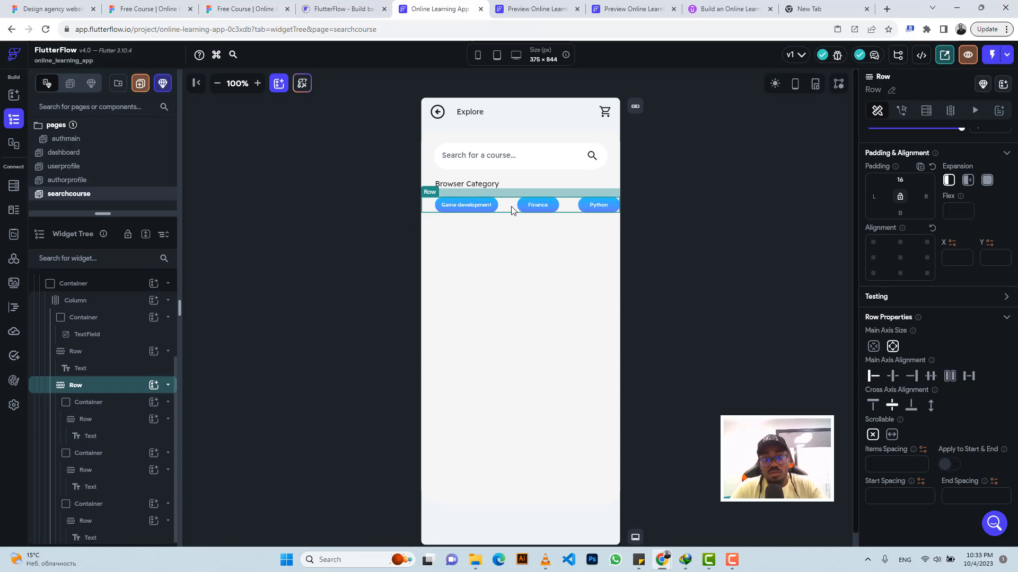
key(ctrl+d)
Step: Copy the Programming label from the Figma design and use it as the first badge's text in the duplicated row
click(470, 233)
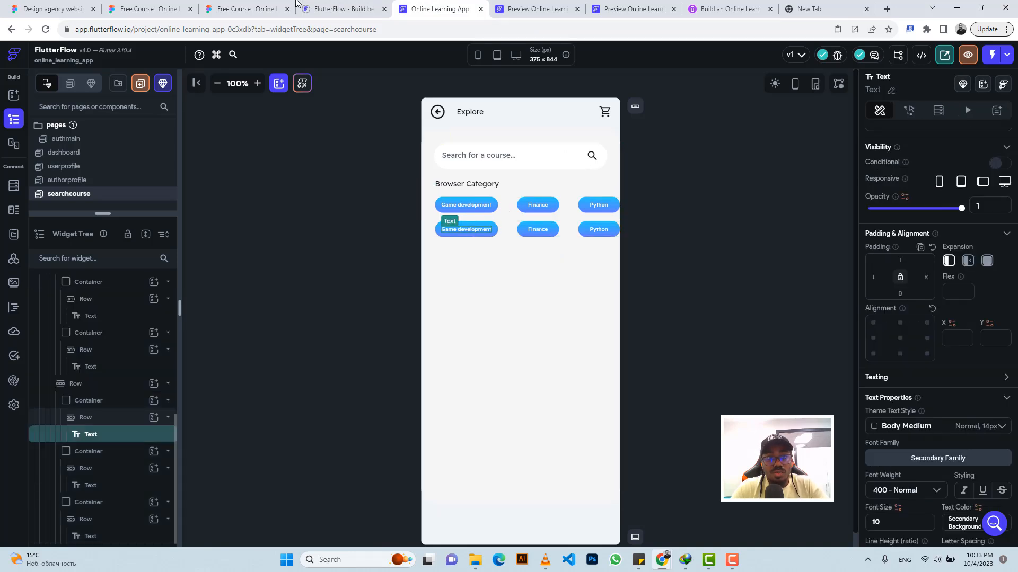
click(249, 8)
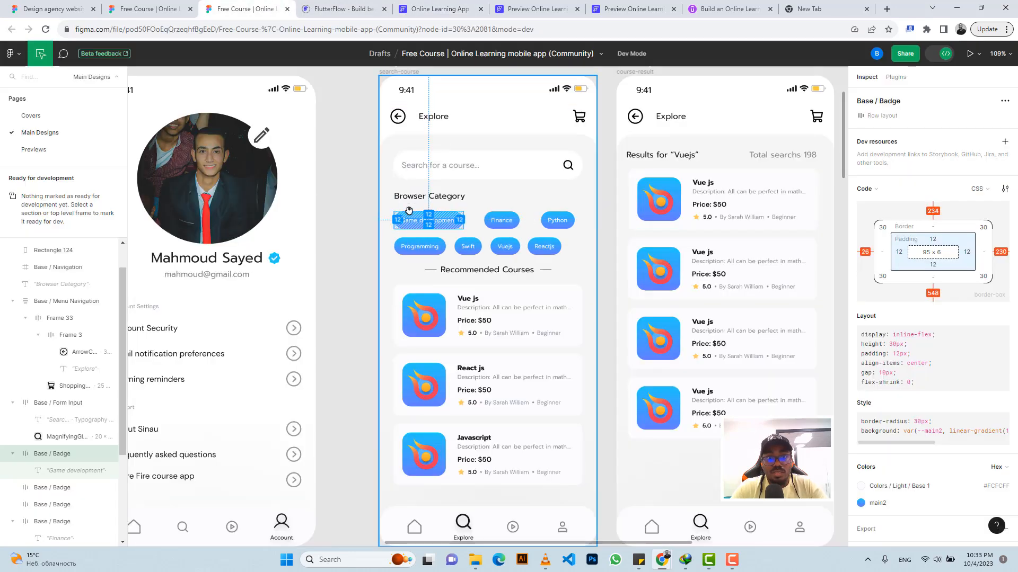
click(442, 244)
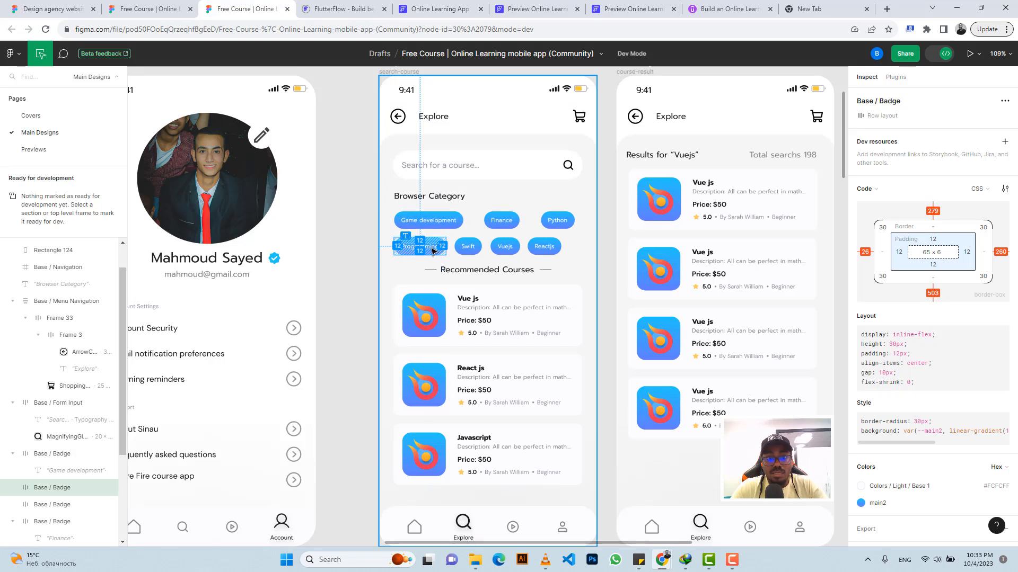
click(433, 248)
click(996, 404)
click(440, 8)
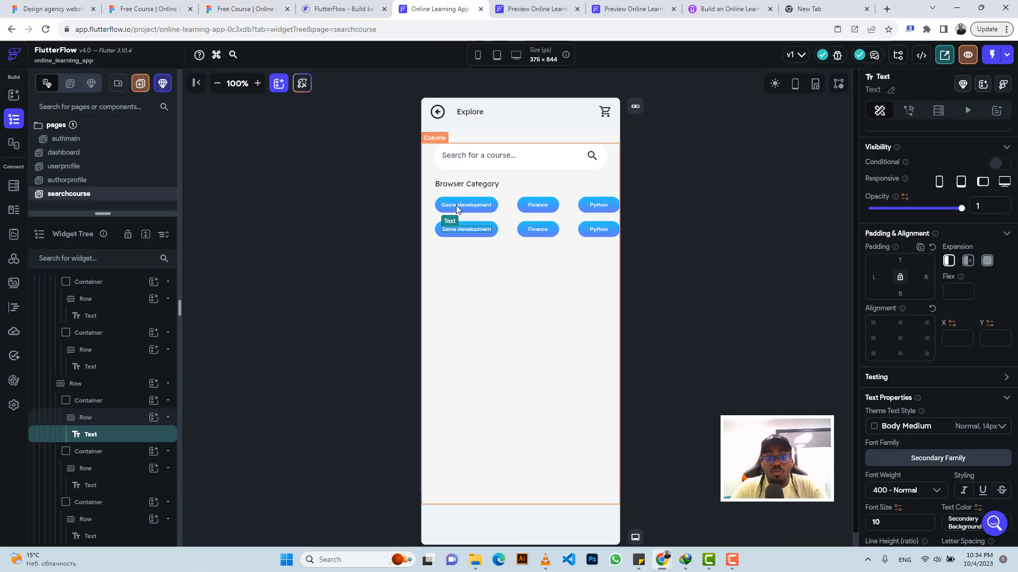
scroll(947, 242, up, 2)
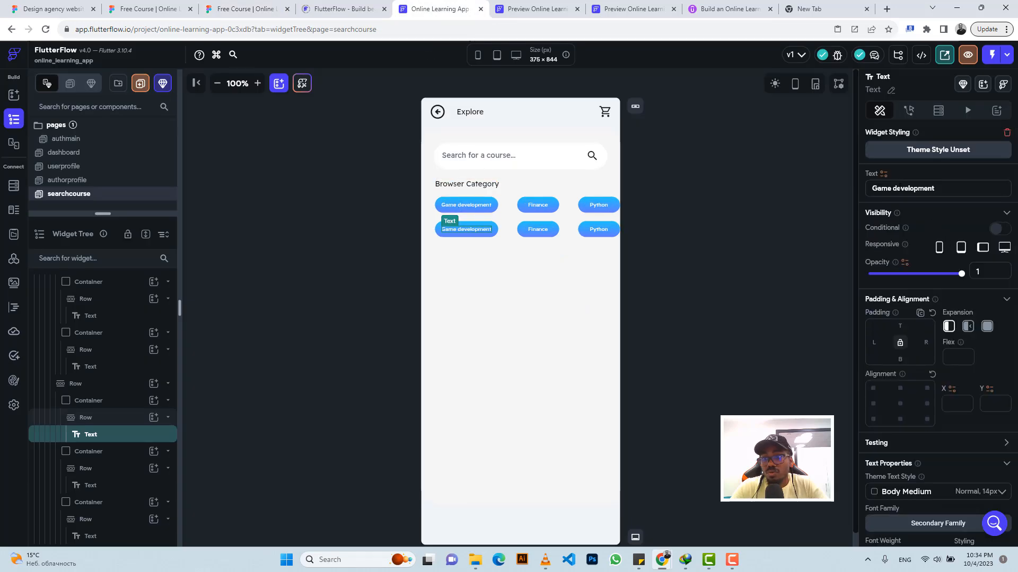
triple_click(899, 188)
key(ctrl+v)
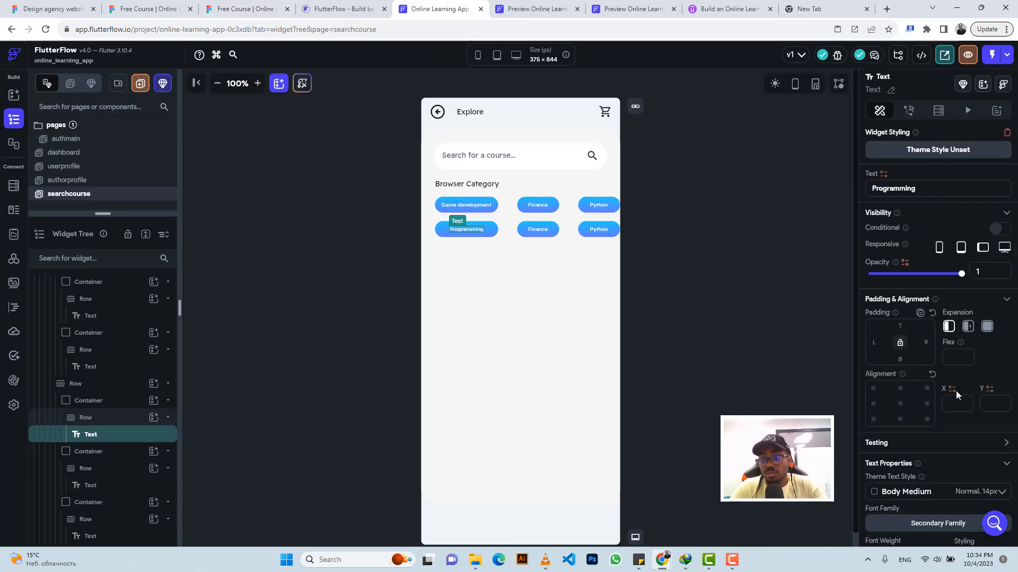
Step: Set the Programming badge container's width to 89
scroll(943, 424, down, 4)
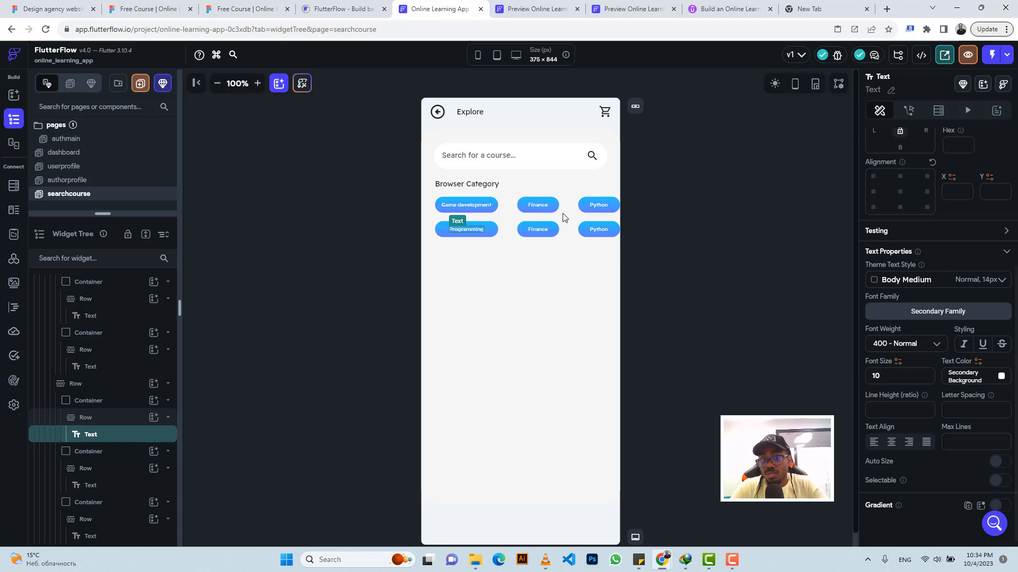
click(100, 407)
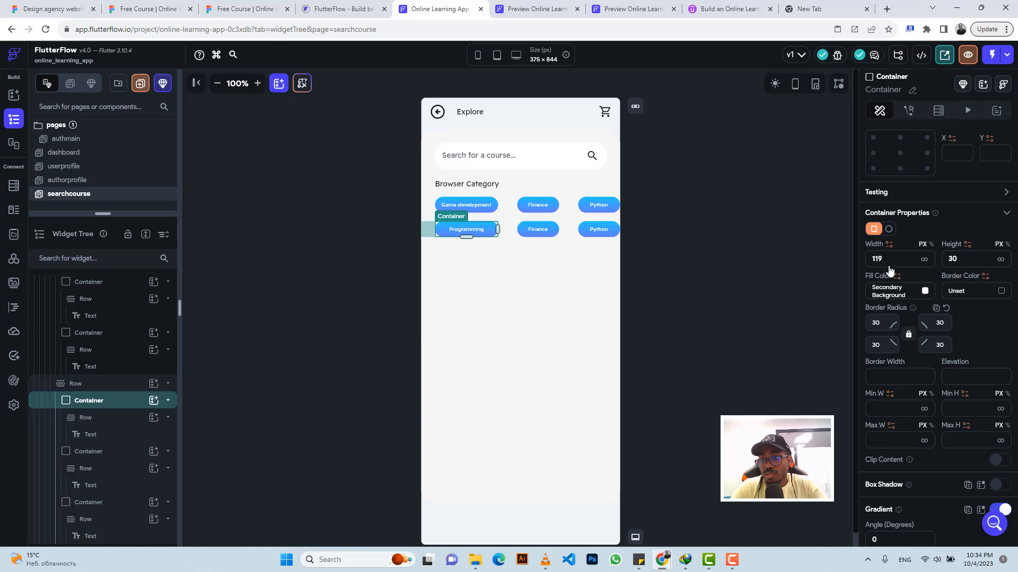
double_click(892, 257)
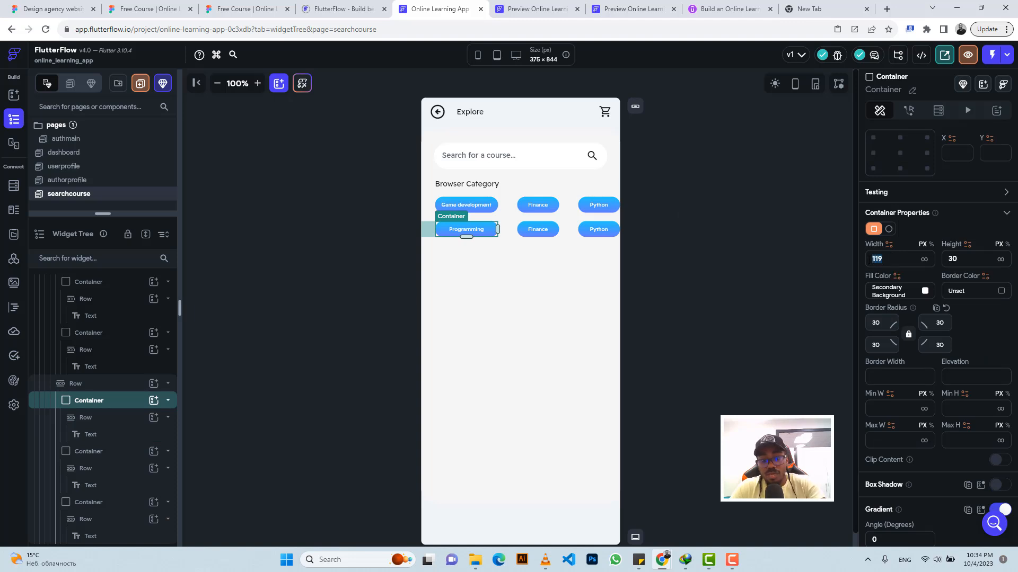
text(89)
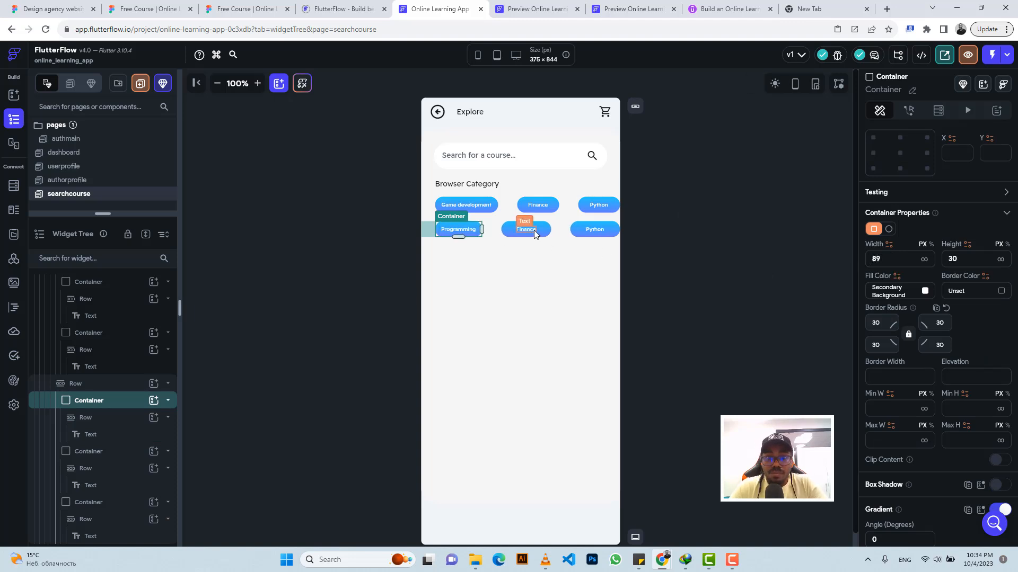
Step: Check the next category in Figma and change the second row's Finance badge text to "Swift"
click(532, 230)
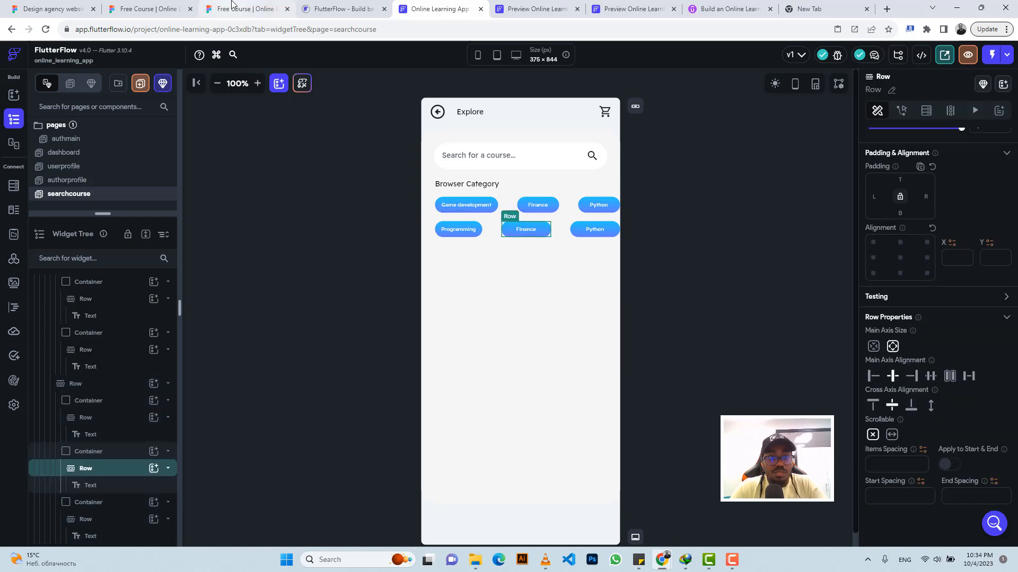
click(245, 9)
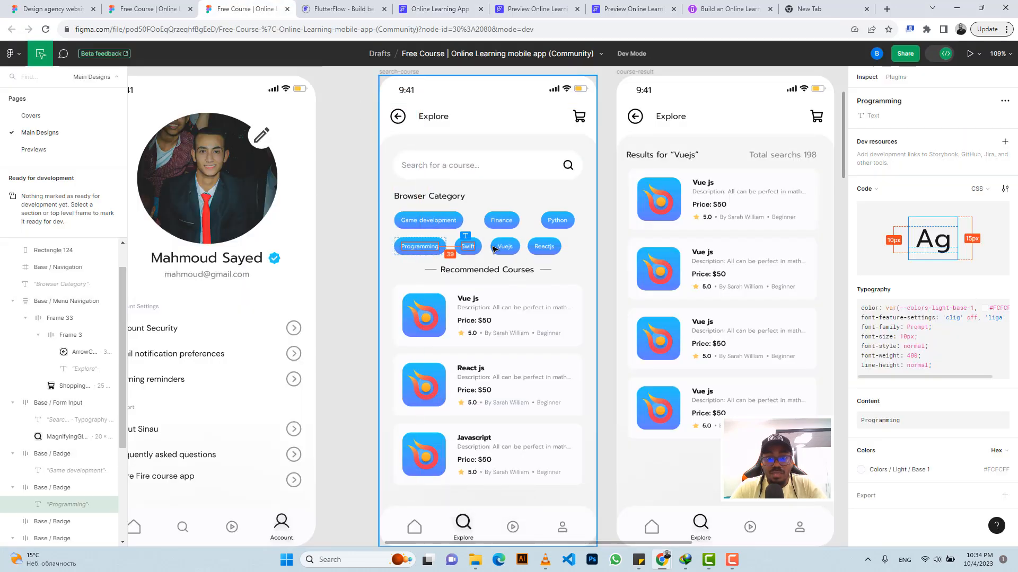
click(424, 8)
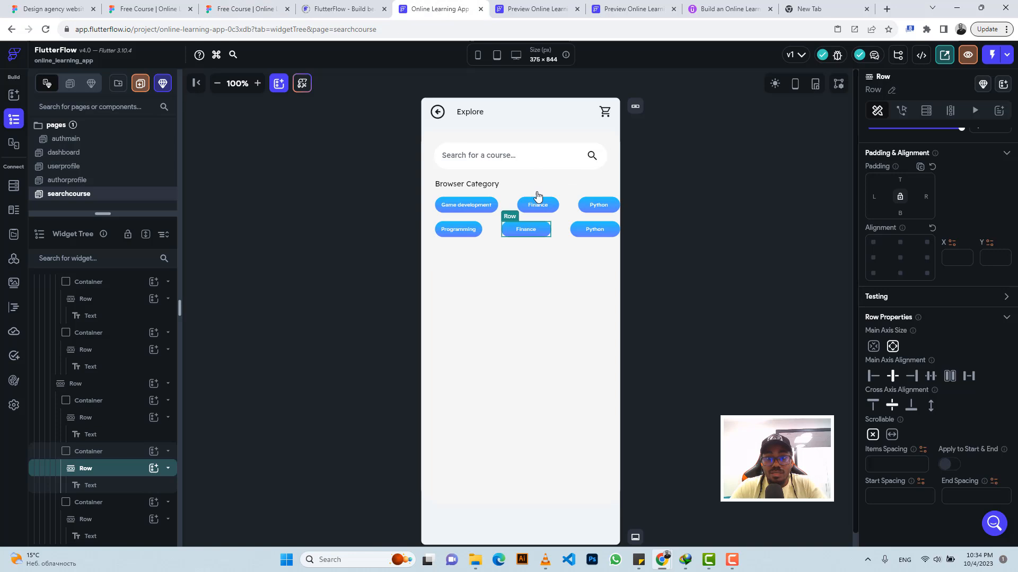
click(531, 232)
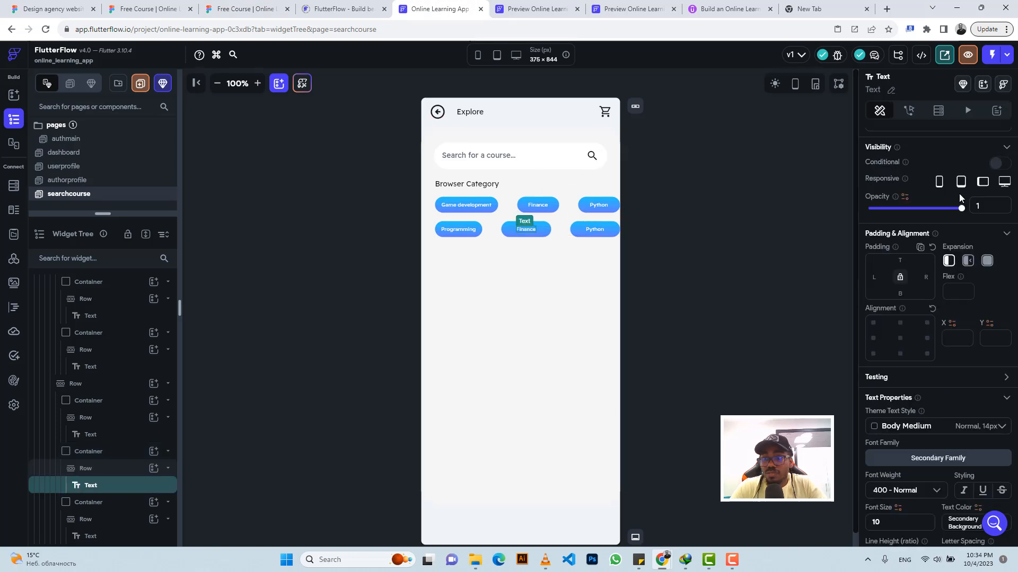
scroll(925, 201, up, 2)
double_click(907, 192)
text(Swift)
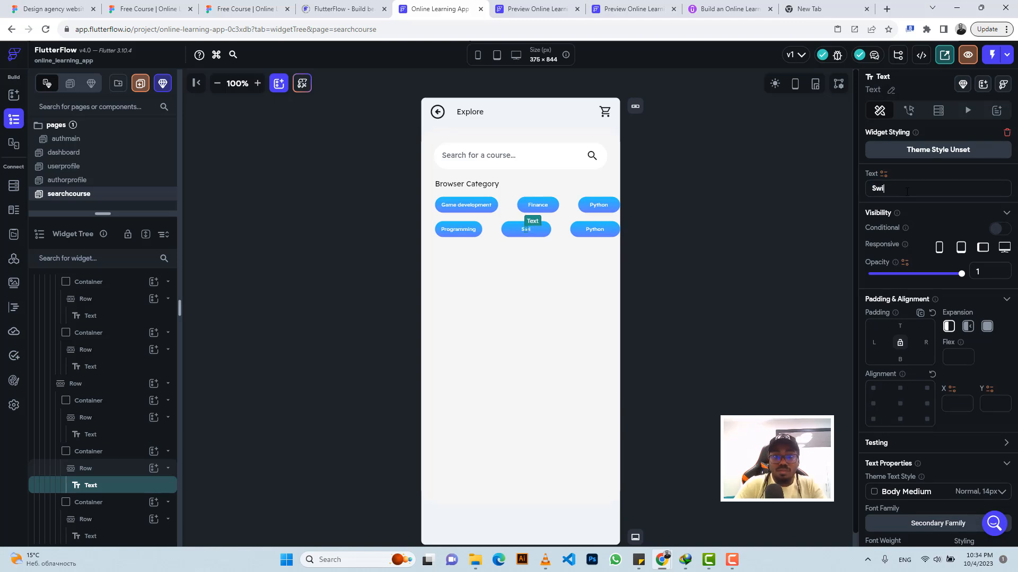
Step: Change the second row's Python badge text to "VueJs"
click(592, 230)
double_click(897, 188)
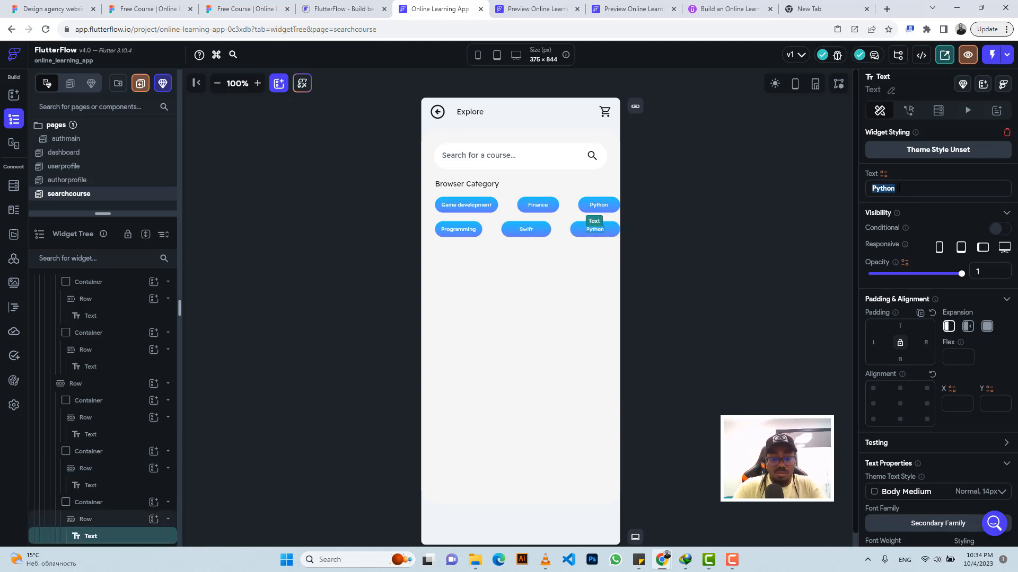
text(Vue)
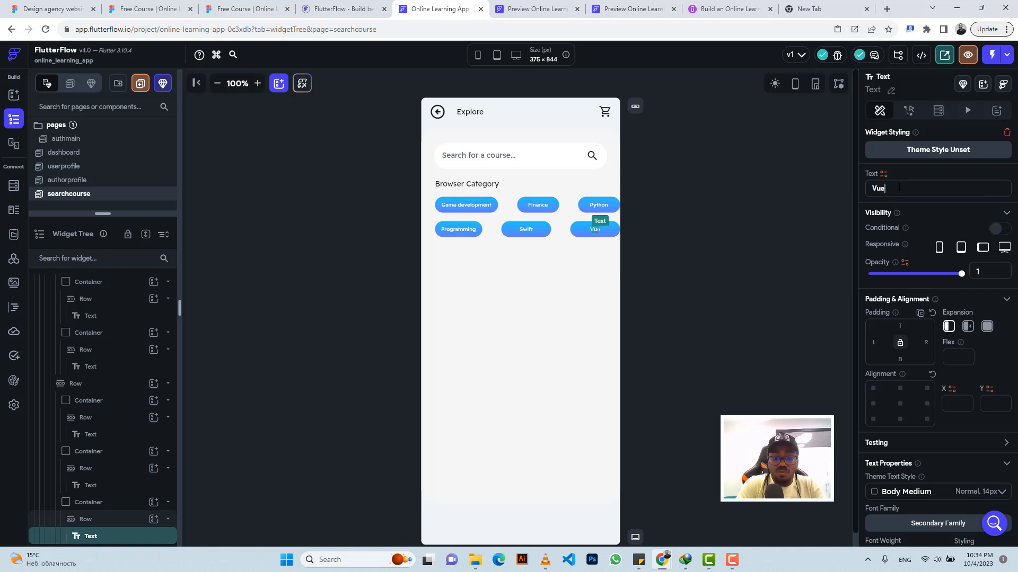
text(jJs)
Step: Duplicate the VueJs badge container to add a fourth badge to the second row, checking the Figma layout
click(587, 236)
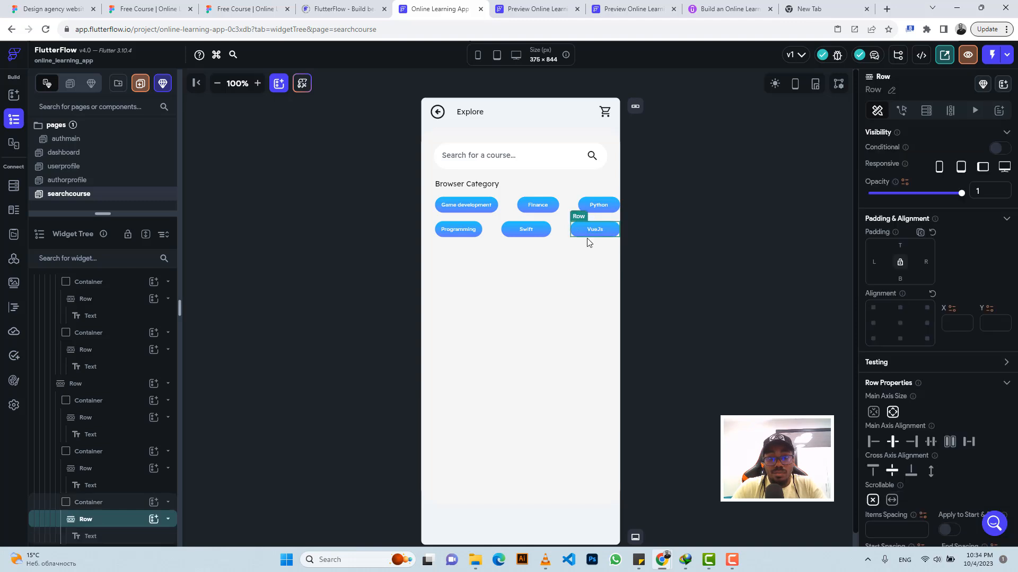
click(122, 503)
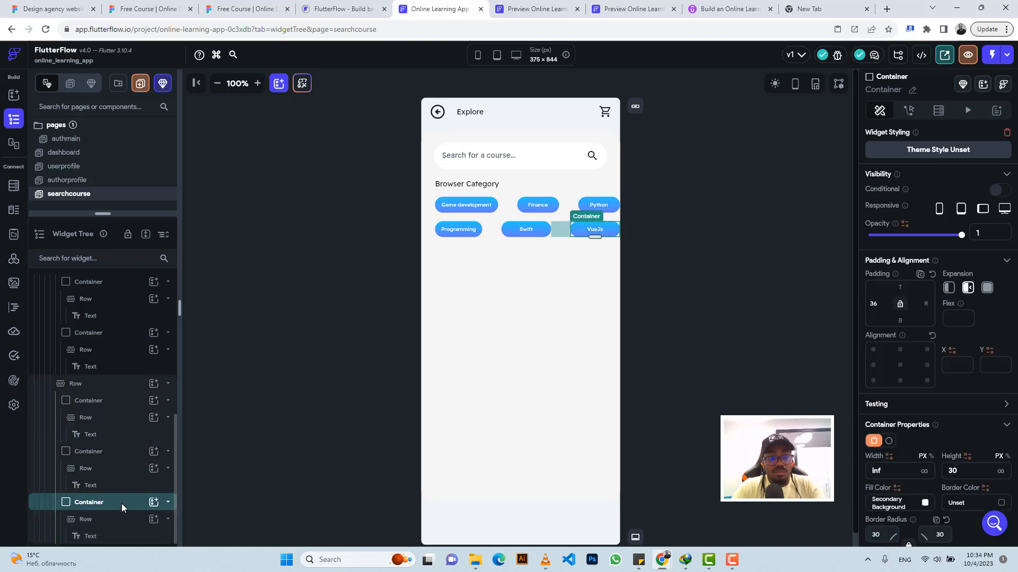
key(Up)
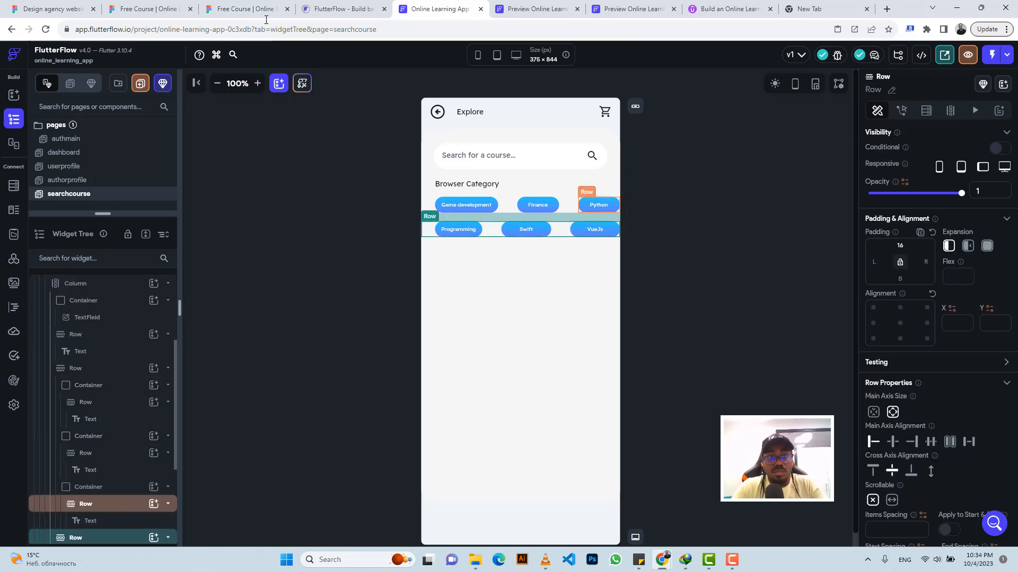
click(259, 6)
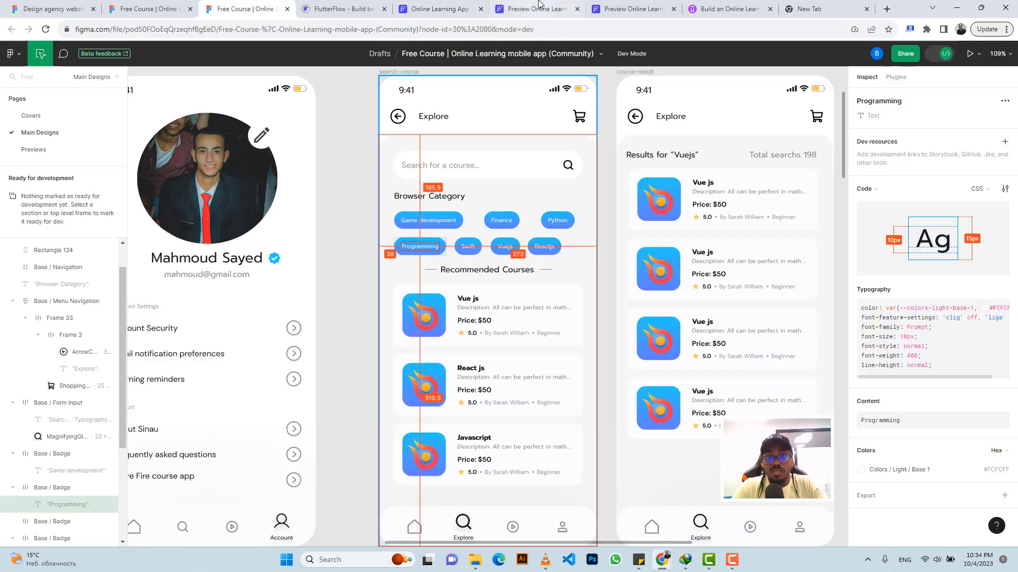
click(424, 8)
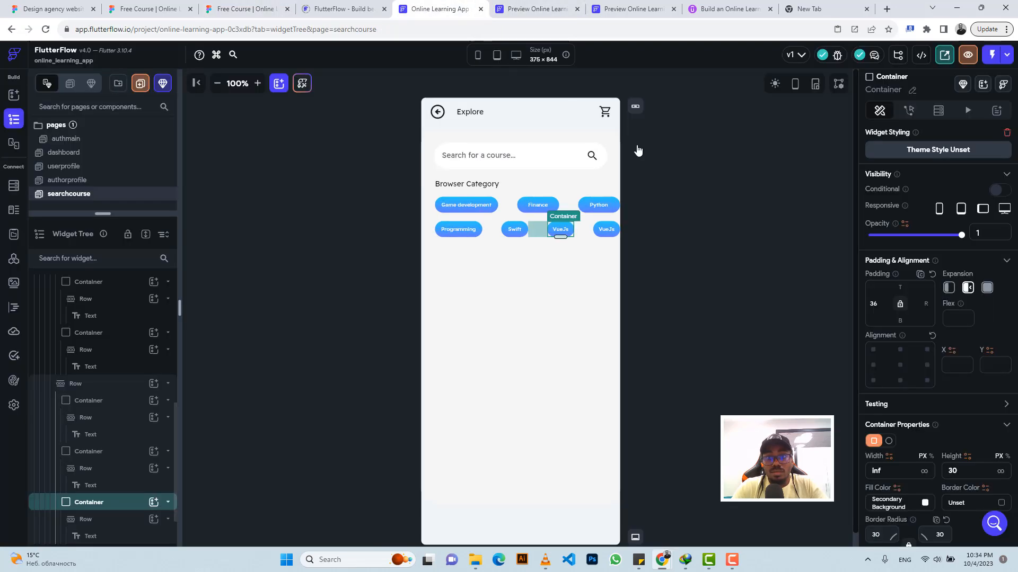
Step: Change the fourth badge's text in the second row to "ReactJs"
click(605, 227)
double_click(894, 188)
text(Rea)
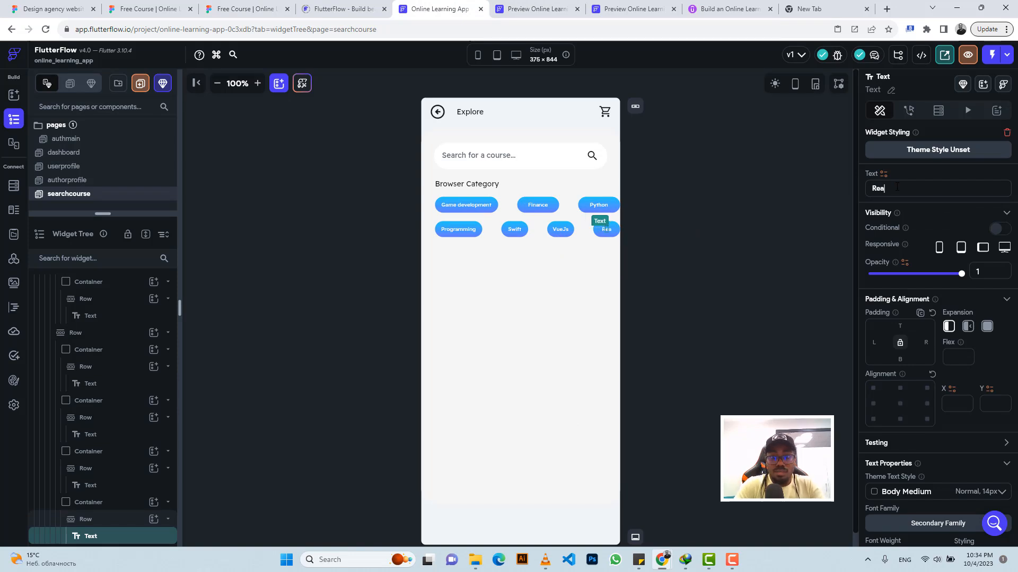
text(ctJs)
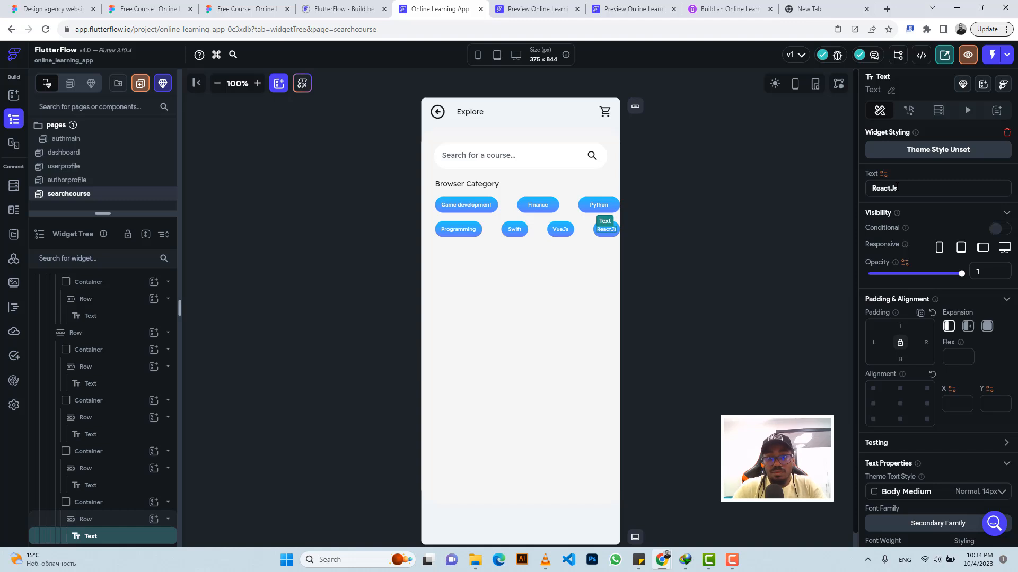
Step: Select the ReactJs badge container and inspect the Swift badge's dimensions and spacing in Figma
click(601, 237)
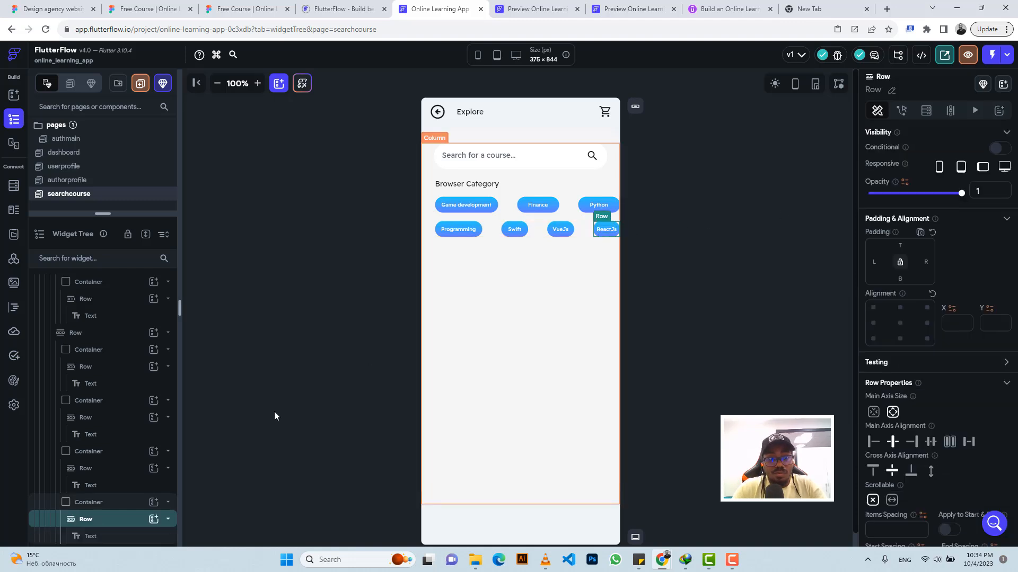
click(97, 503)
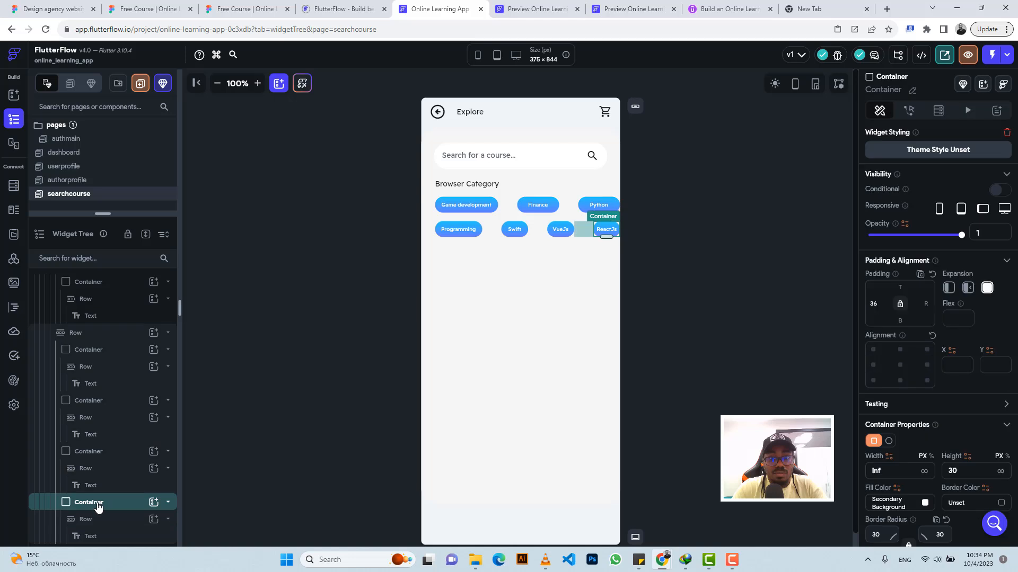
click(245, 9)
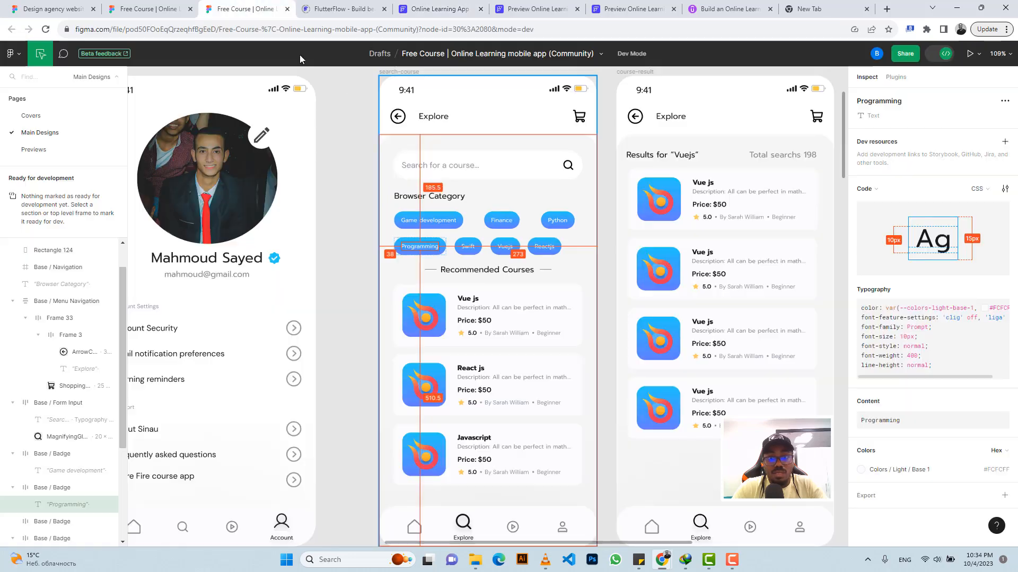
click(459, 255)
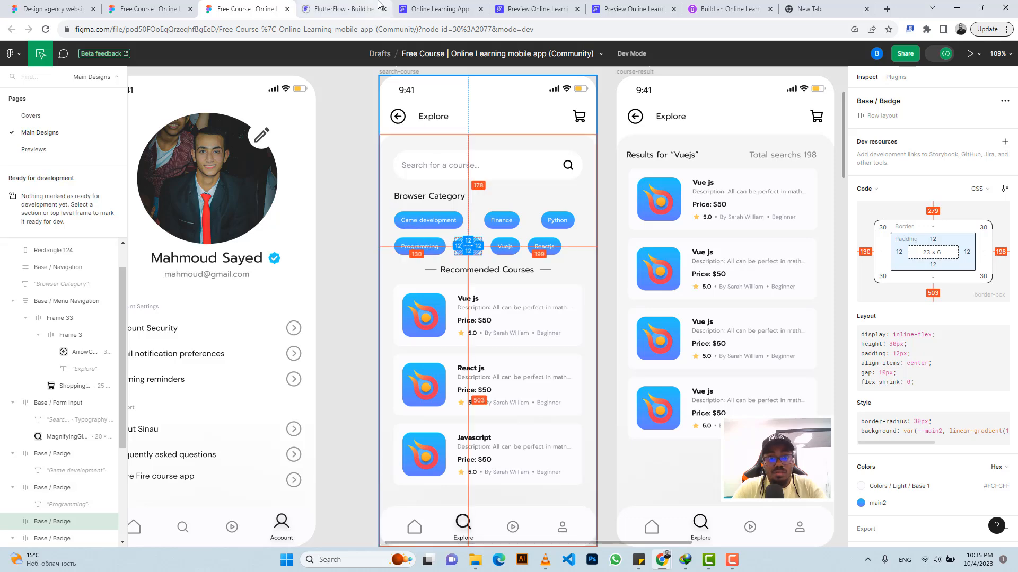
click(435, 8)
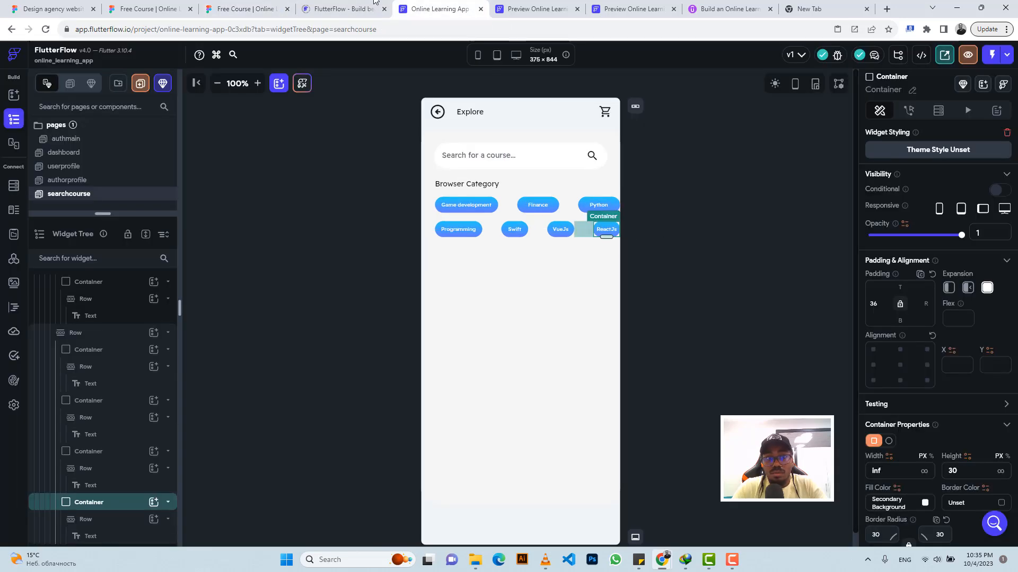
Step: Inspect the ReactJs badge's spacing in Figma and set the ReactJs container's right padding to 62 in FlutterFlow
click(245, 8)
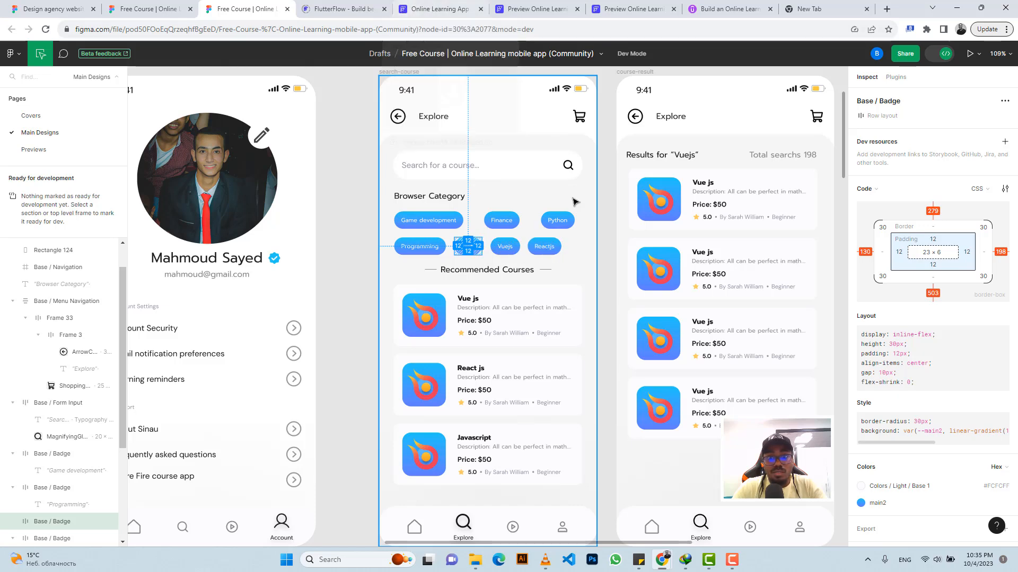
click(559, 249)
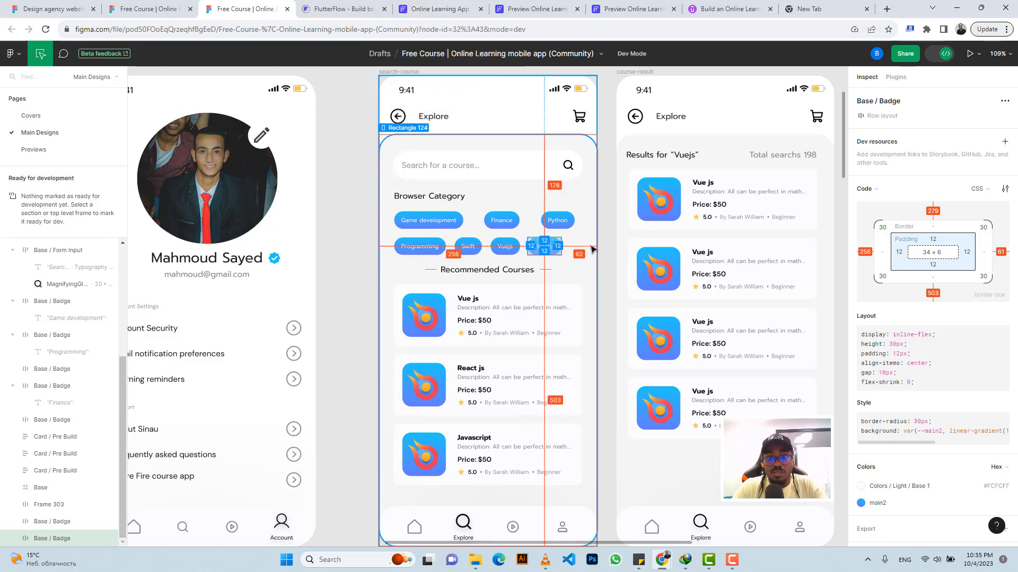
click(440, 9)
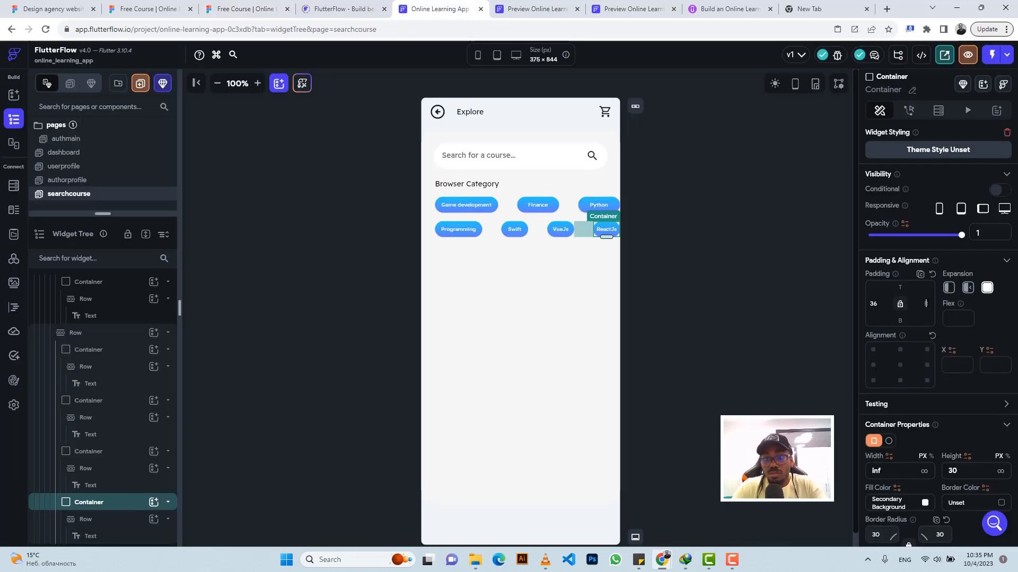
text(52)
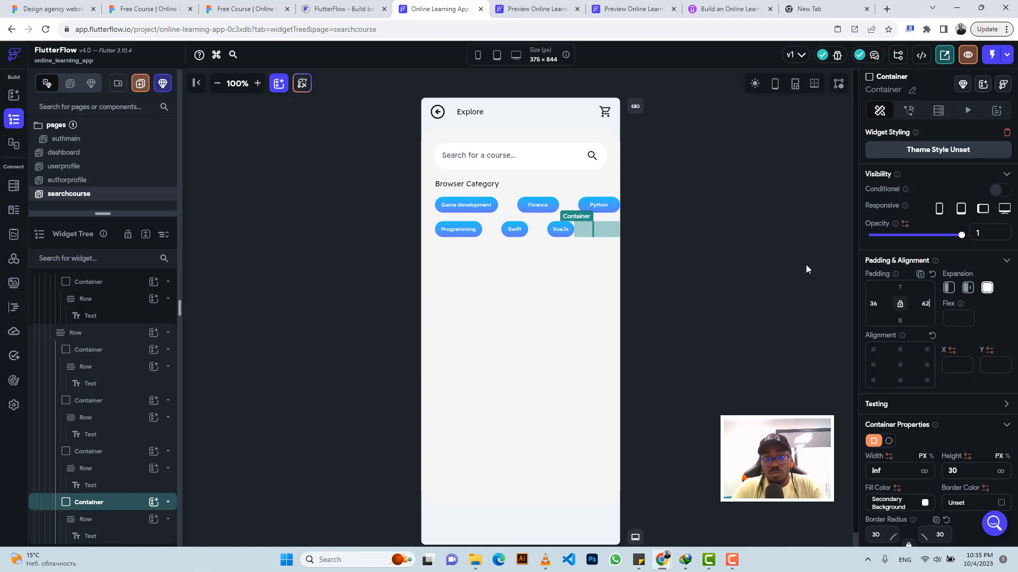
Step: Set the left padding of the VueJs badge container in the second row to 15
click(548, 229)
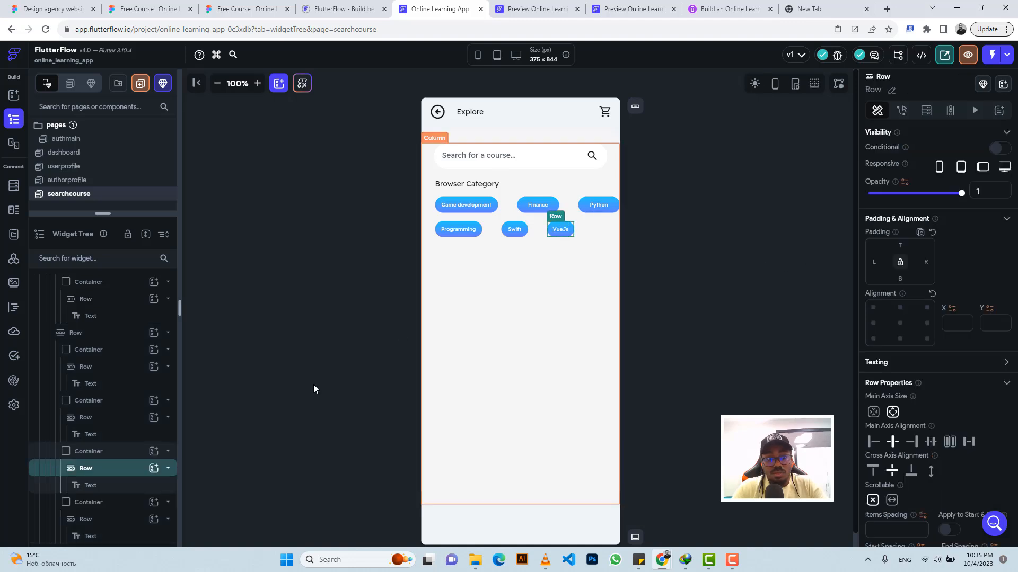
click(109, 451)
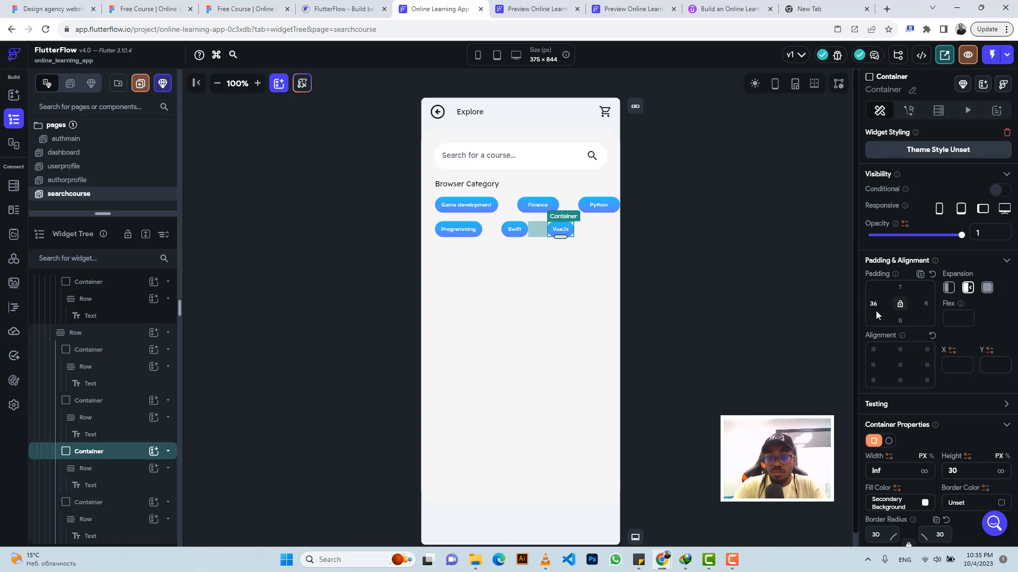
key(BackSpace)
key(BackSpace)
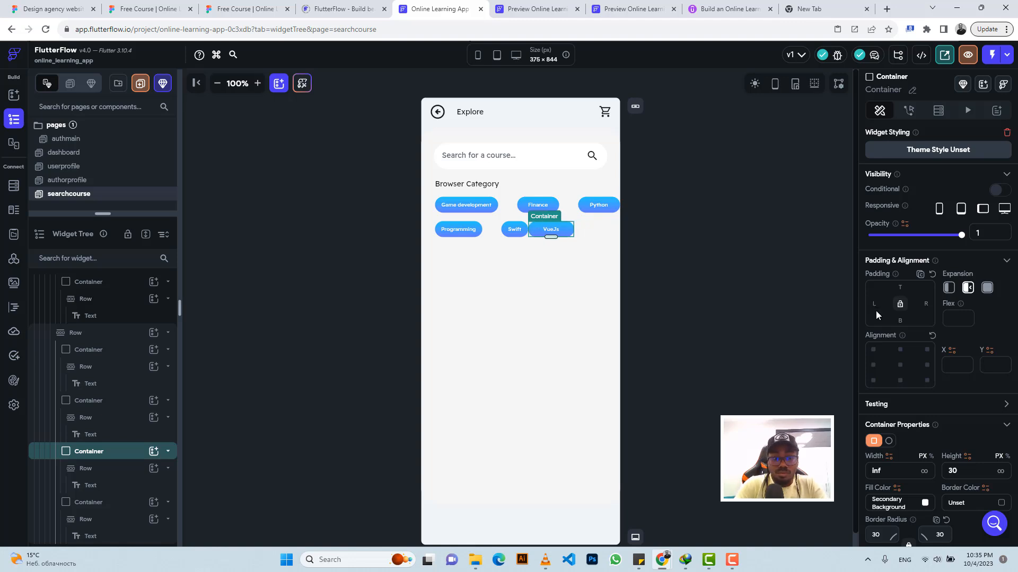
text(15)
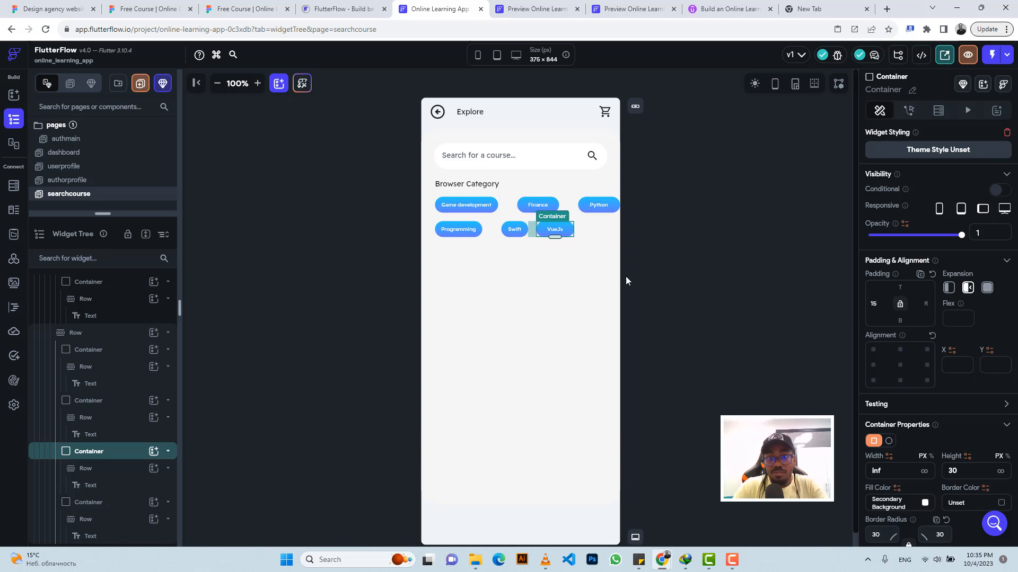
Step: Set the left padding of the Swift badge container in the second row to 15
click(519, 238)
click(116, 403)
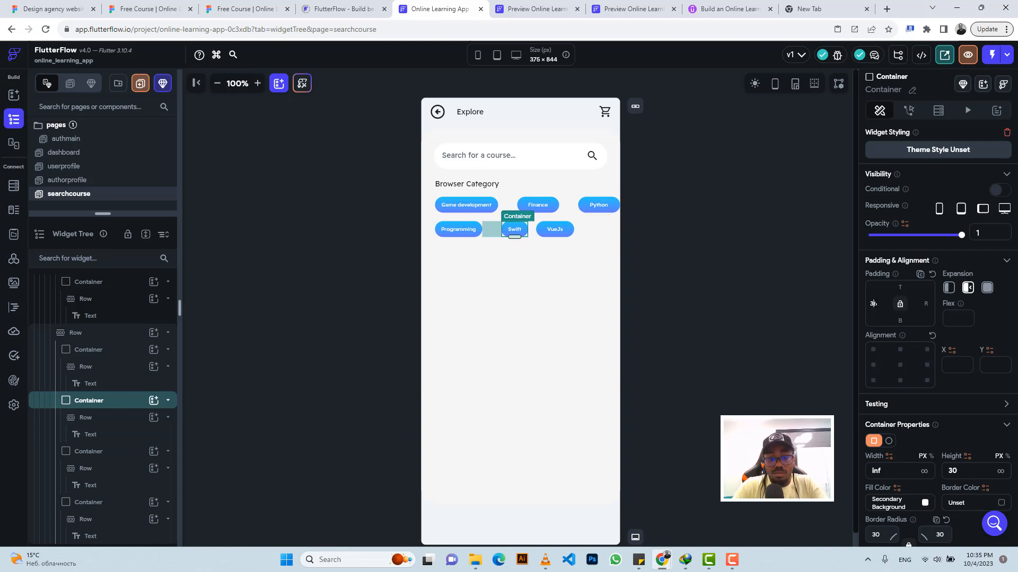
text(15)
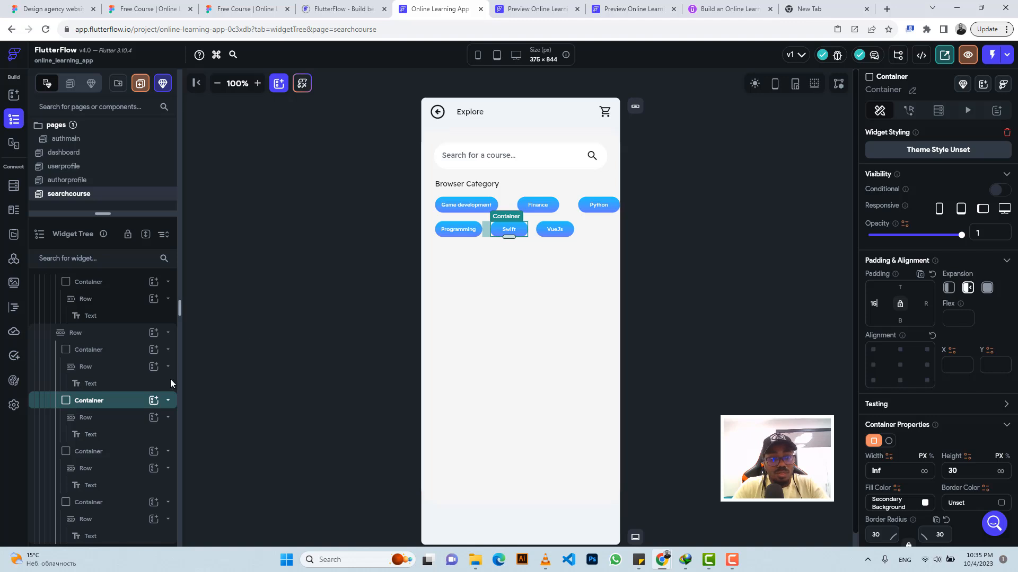
Step: Set both the left and right padding of the ReactJs badge container to 15
click(95, 503)
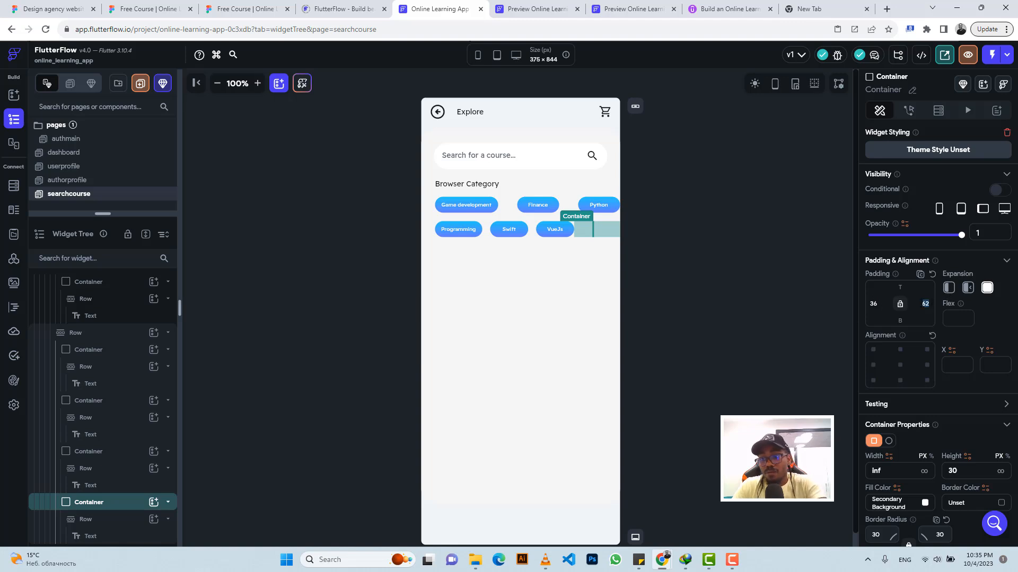
key(BackSpace)
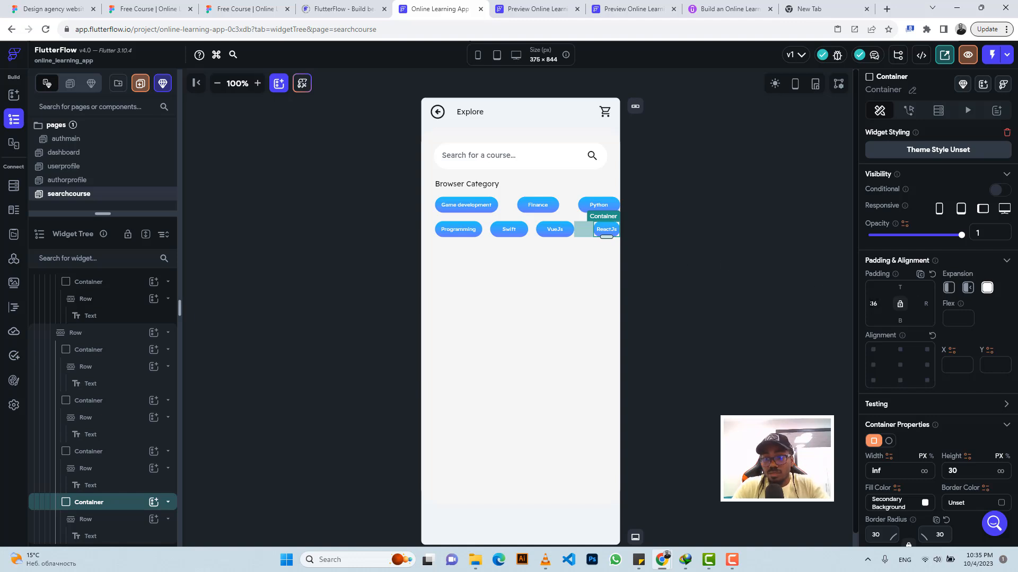
text(15)
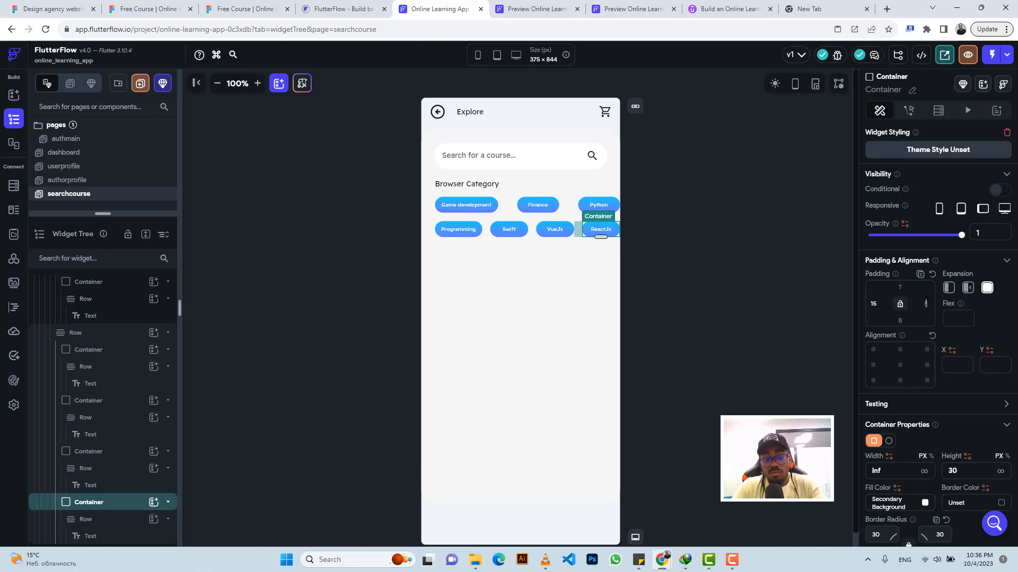
text(15)
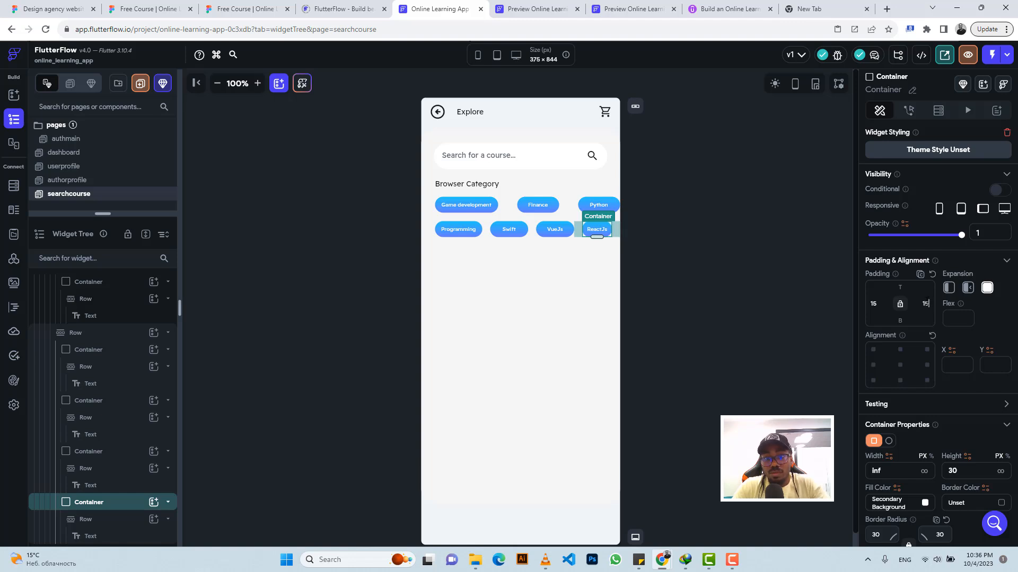
Step: Set the right padding of the Python badge container in the first row to 15
click(612, 206)
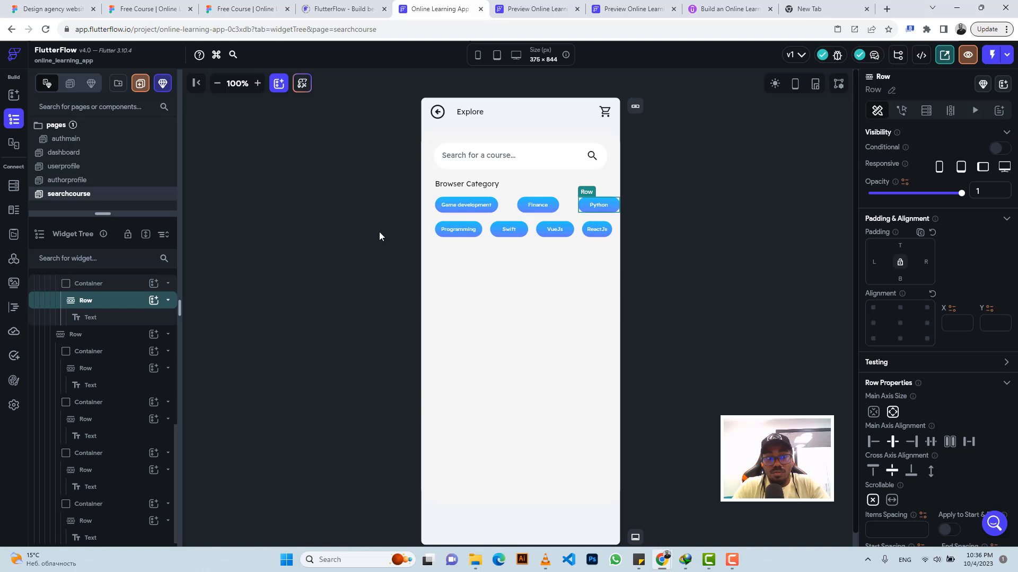
click(126, 286)
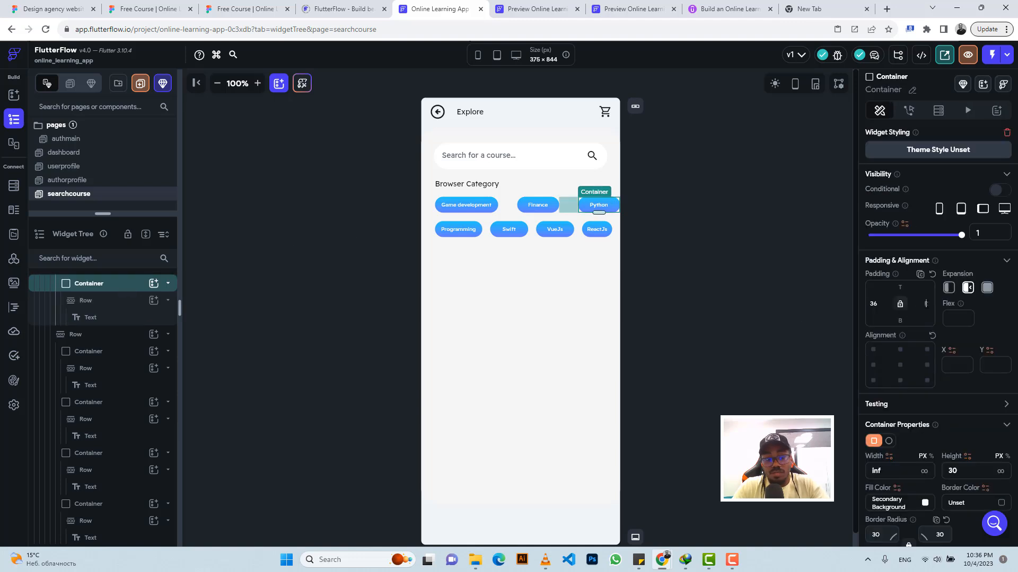
text(15)
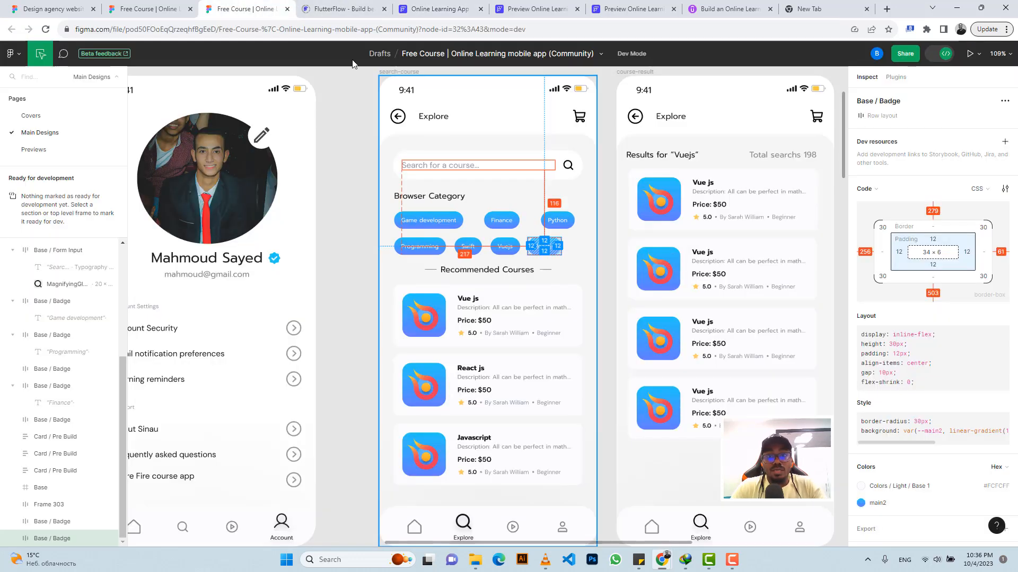
Step: Check the Figma layout, then copy the Recommendation heading row from the dashboard page into the searchcourse column below the category badges
click(244, 9)
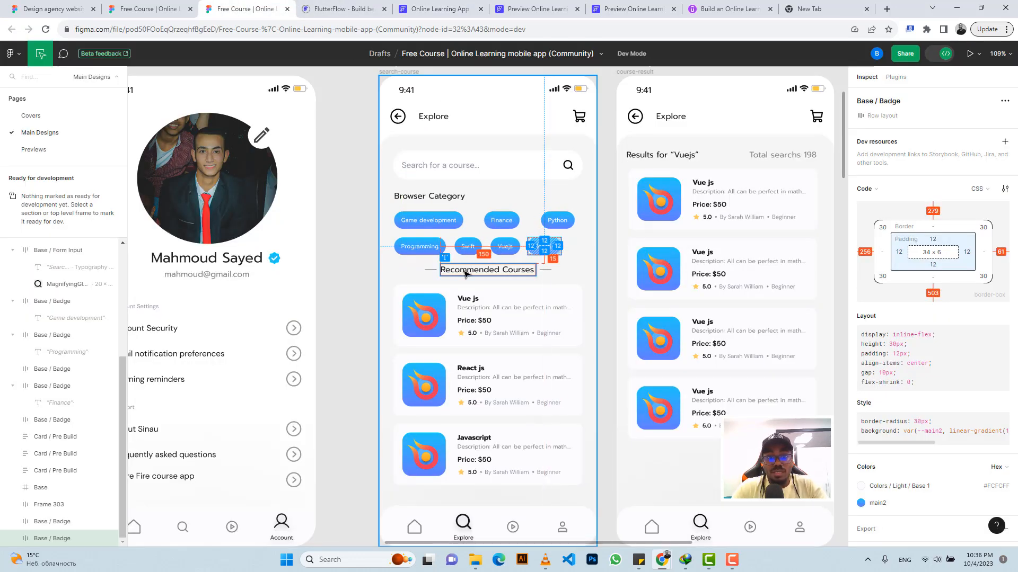
scroll(517, 416, down, 1)
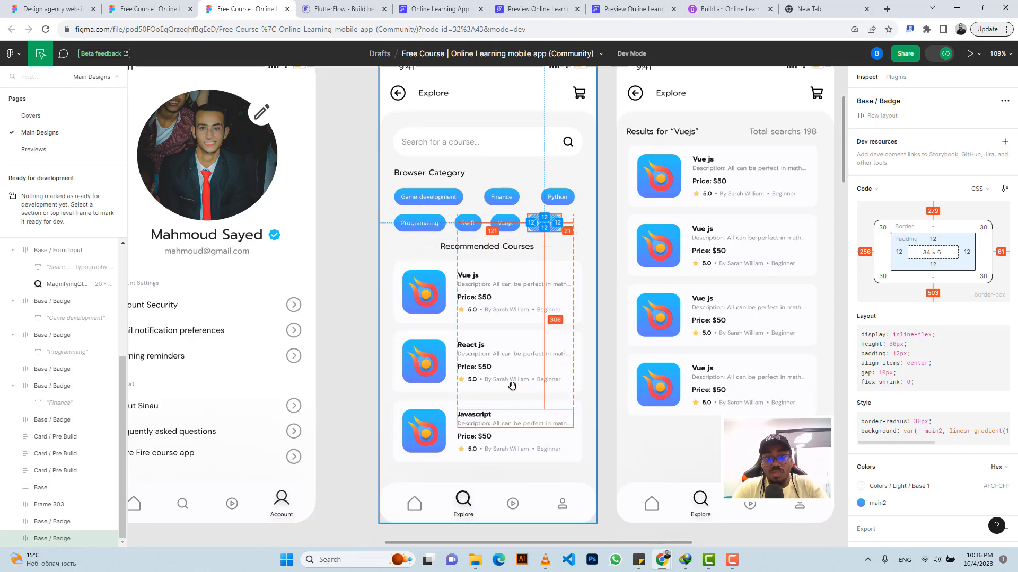
click(438, 9)
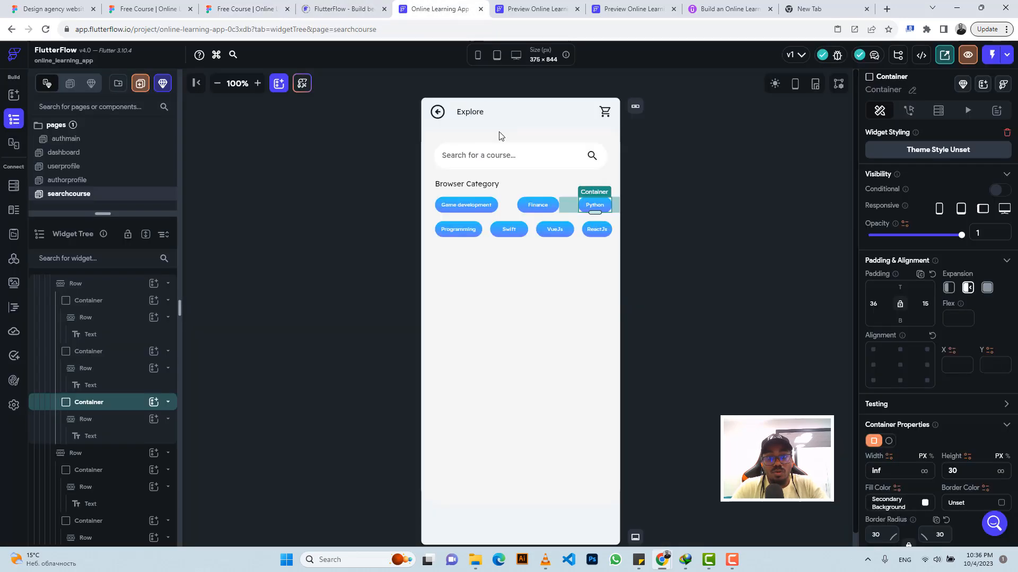
click(66, 183)
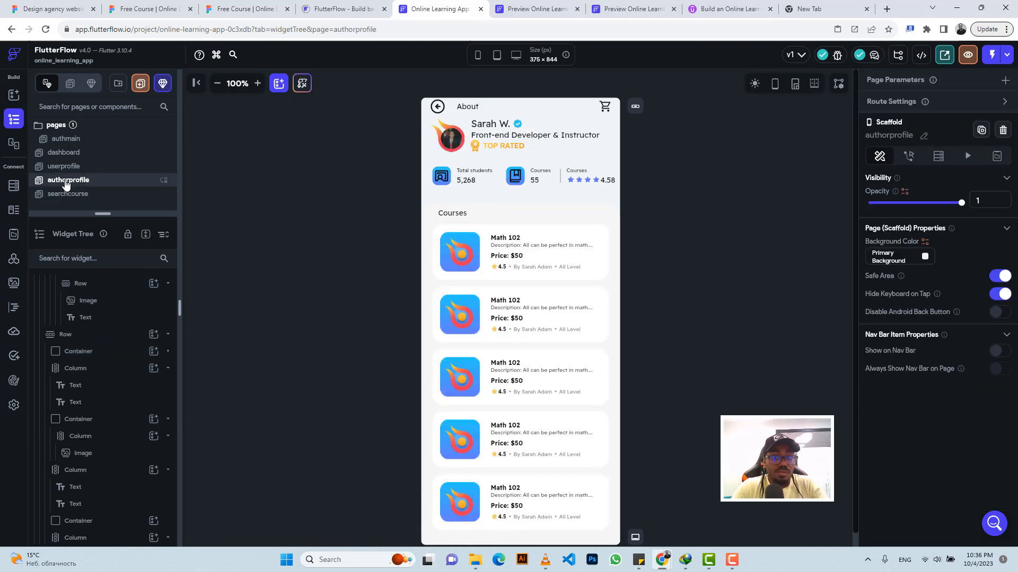
click(72, 166)
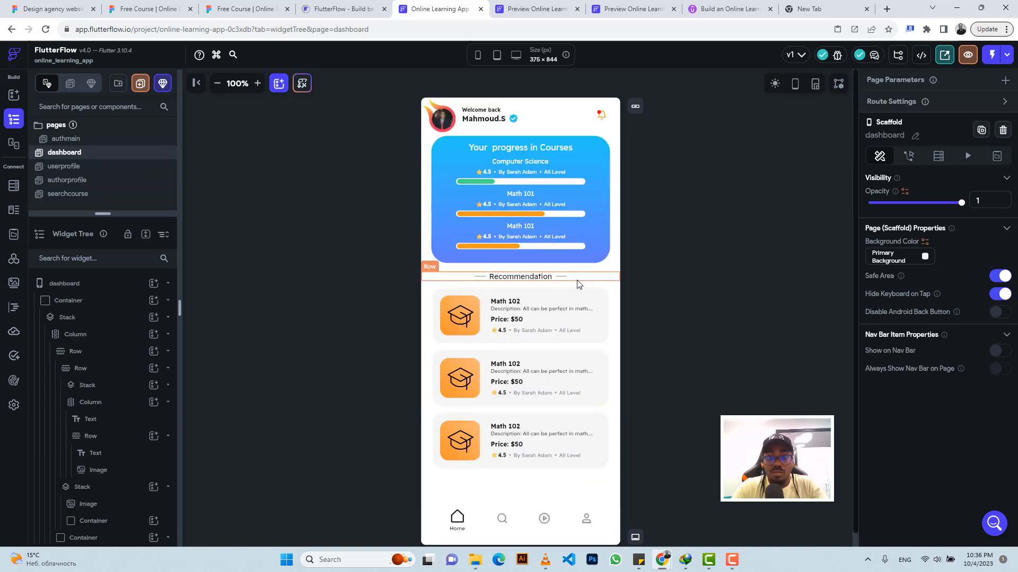
click(577, 283)
key(ctrl+c)
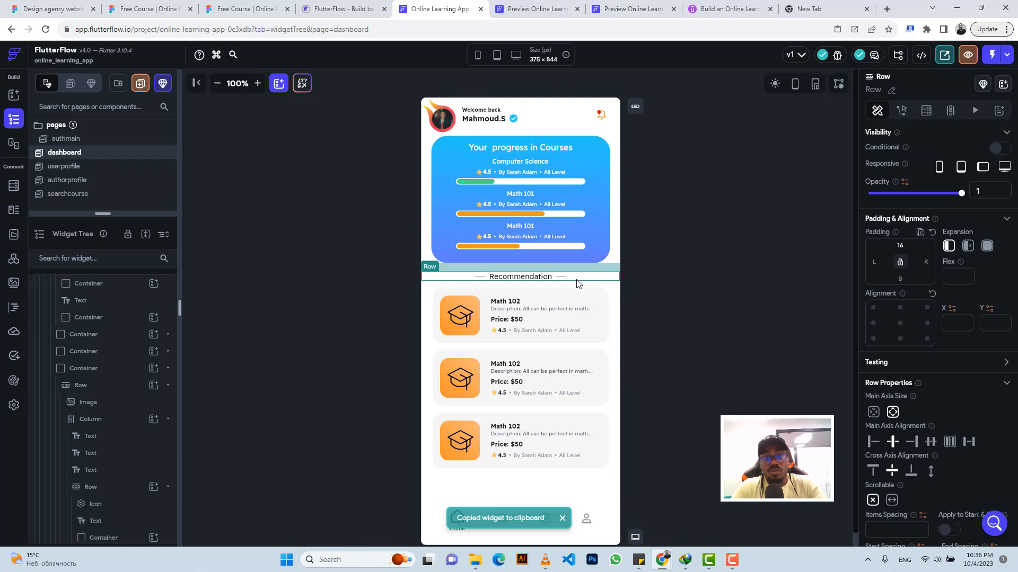
click(94, 195)
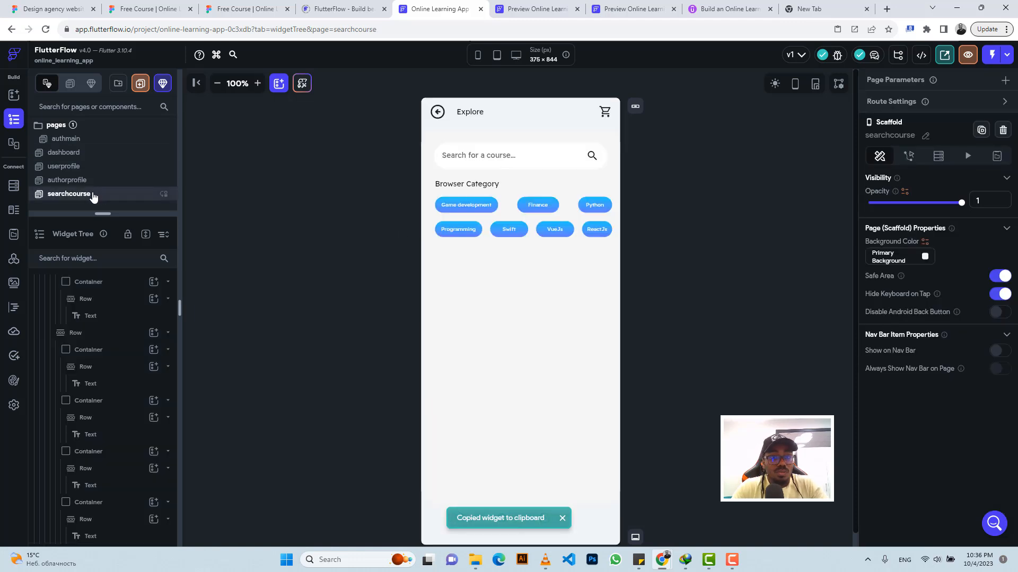
click(524, 281)
key(ctrl+v)
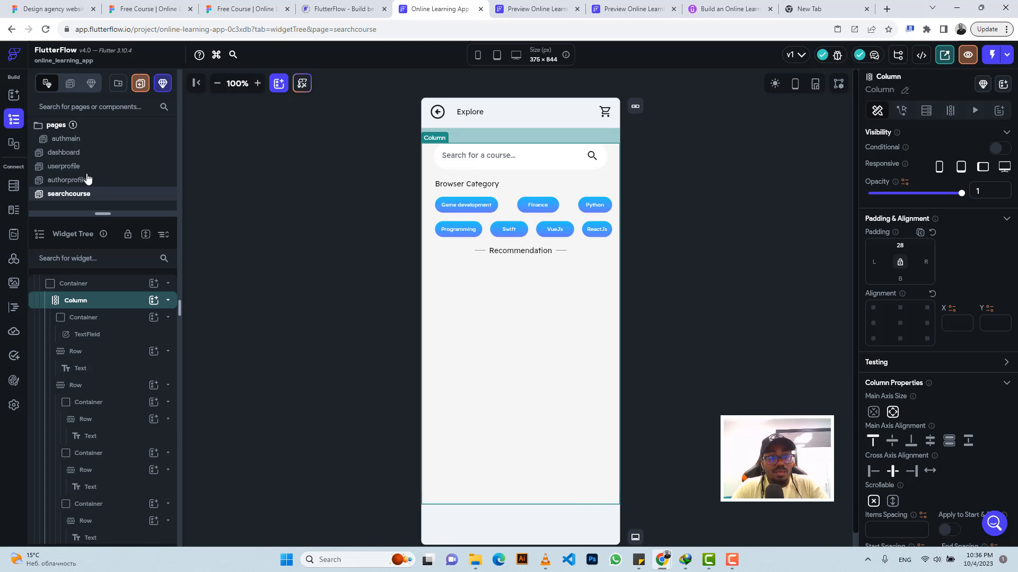
Step: Copy the first Math 102 course card container from the authorprofile page into the searchcourse column below the Recommendation heading
click(68, 180)
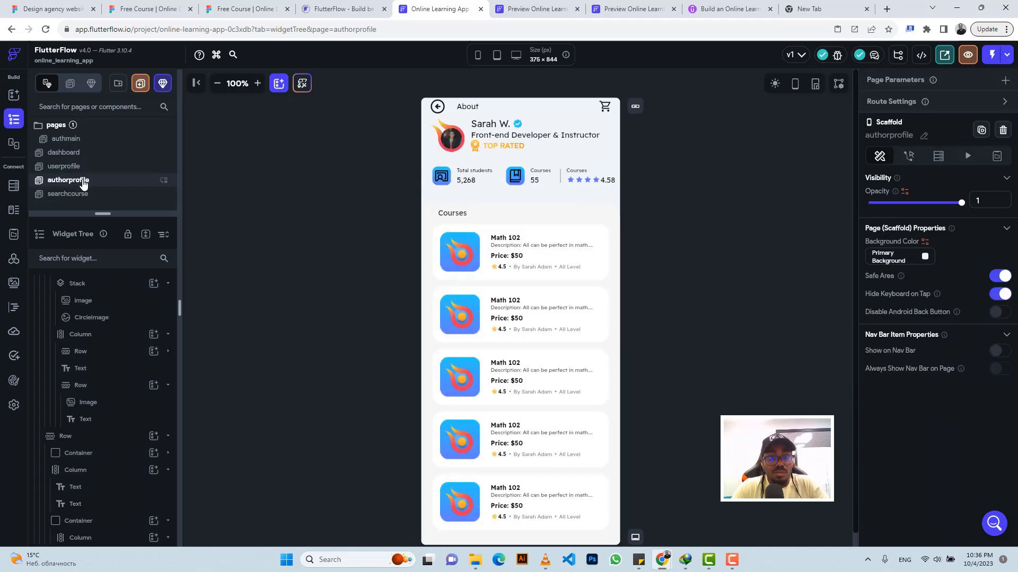
click(225, 9)
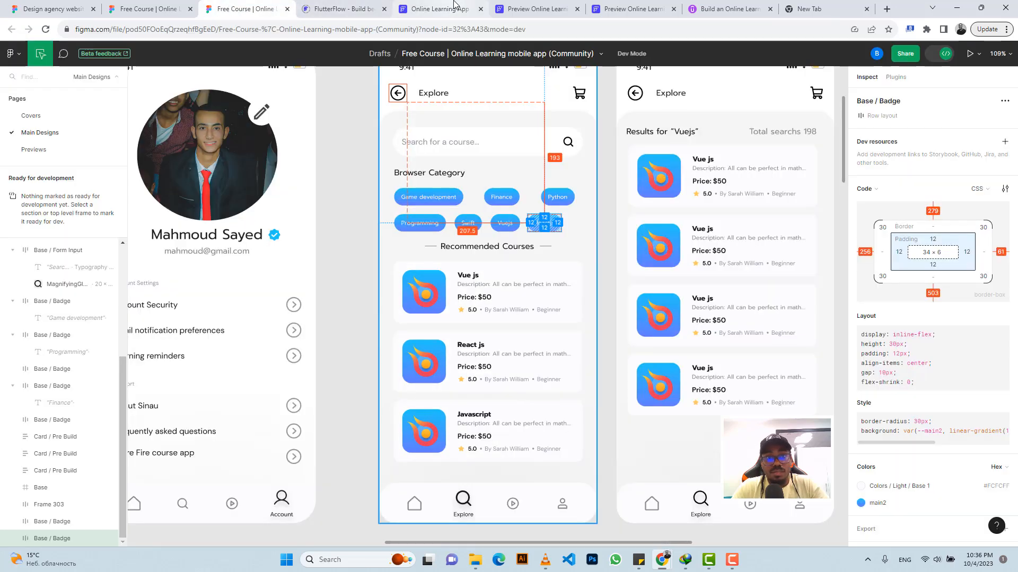
click(440, 9)
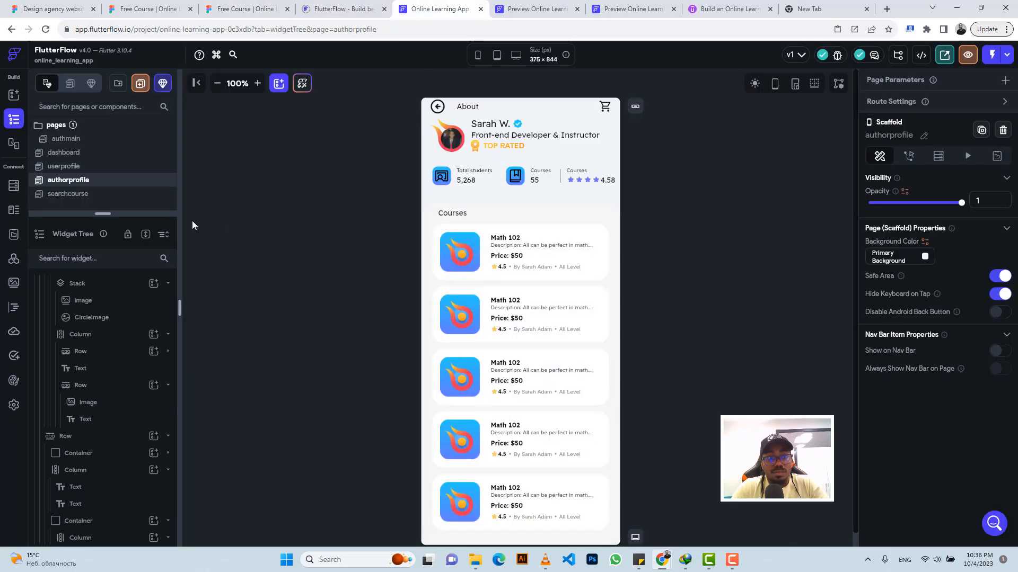
click(442, 279)
scroll(85, 383, down, 5)
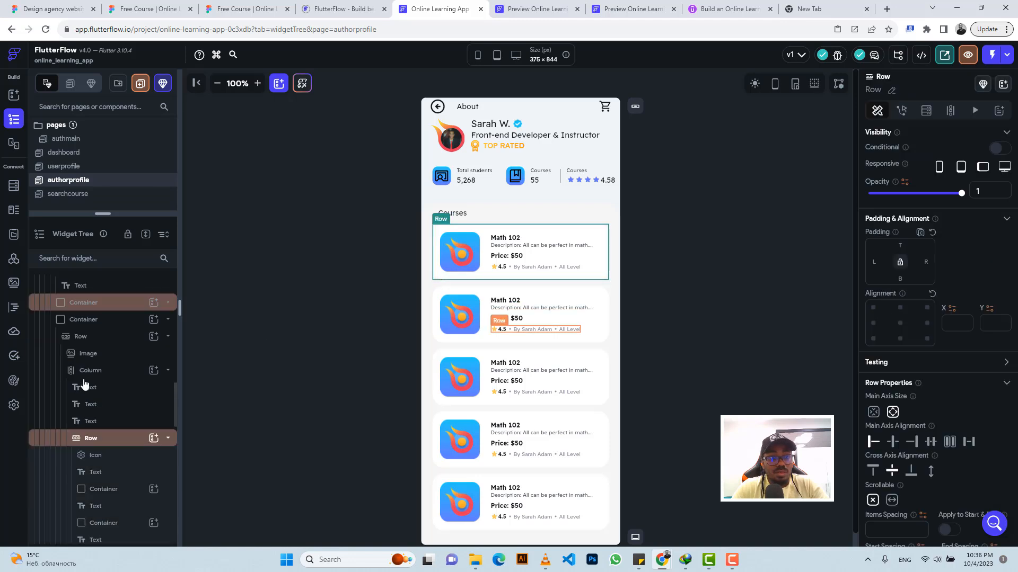
scroll(86, 382, up, 2)
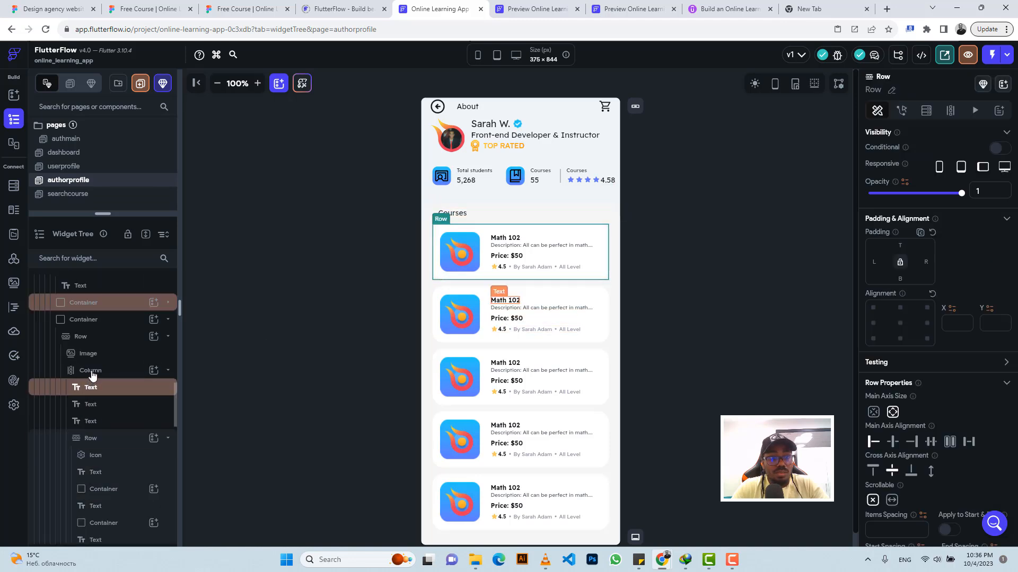
click(102, 301)
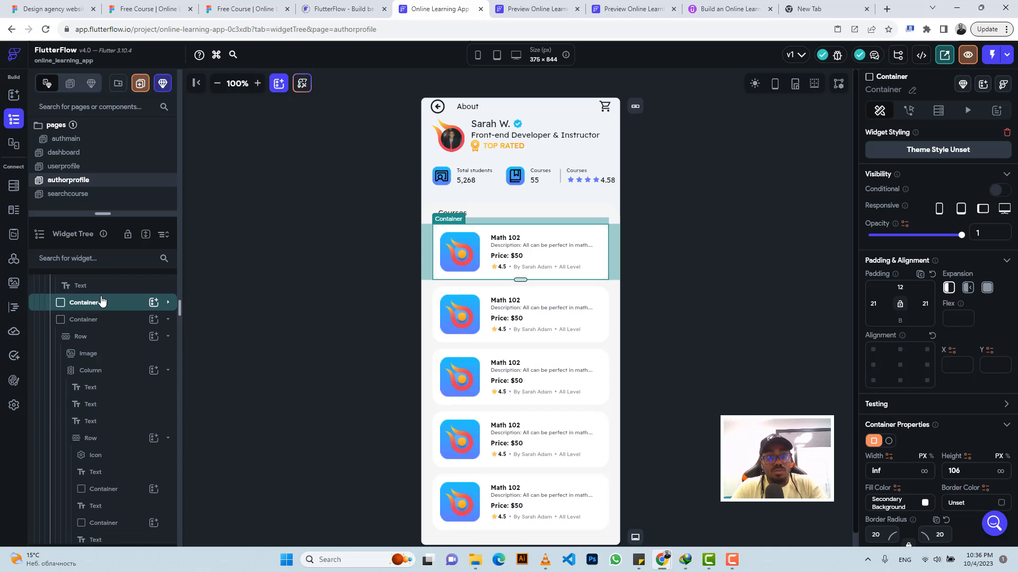
key(ctrl+c)
click(79, 196)
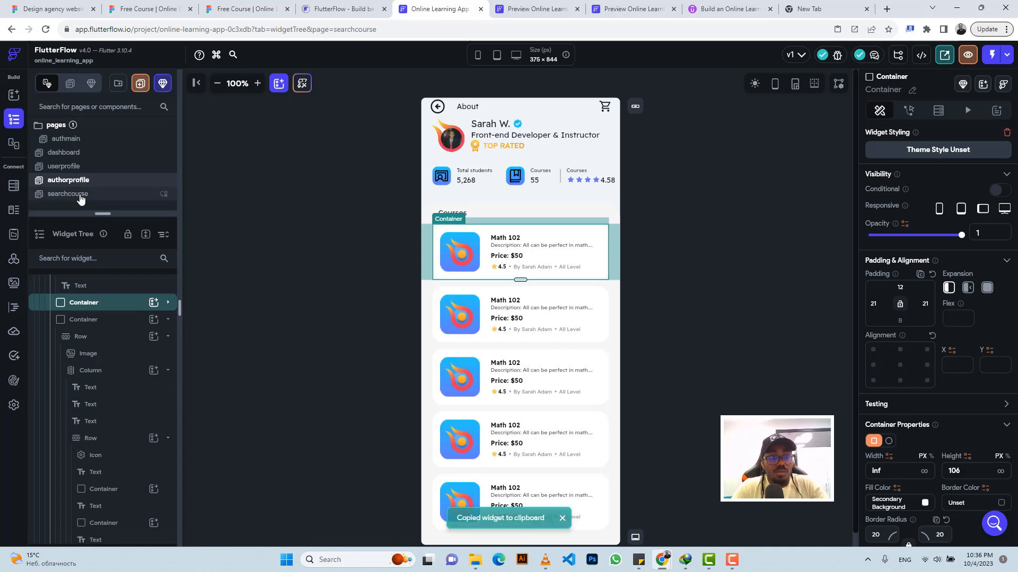
click(488, 333)
key(ctrl+v)
Step: Compare with the Figma search-course design and paste a second Math 102 course card below the first
click(243, 9)
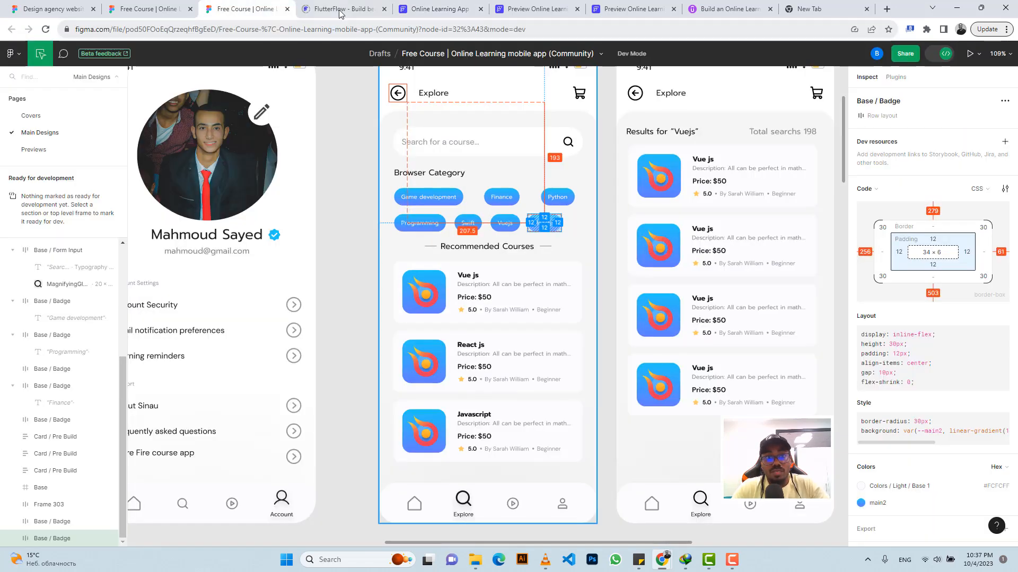
click(439, 9)
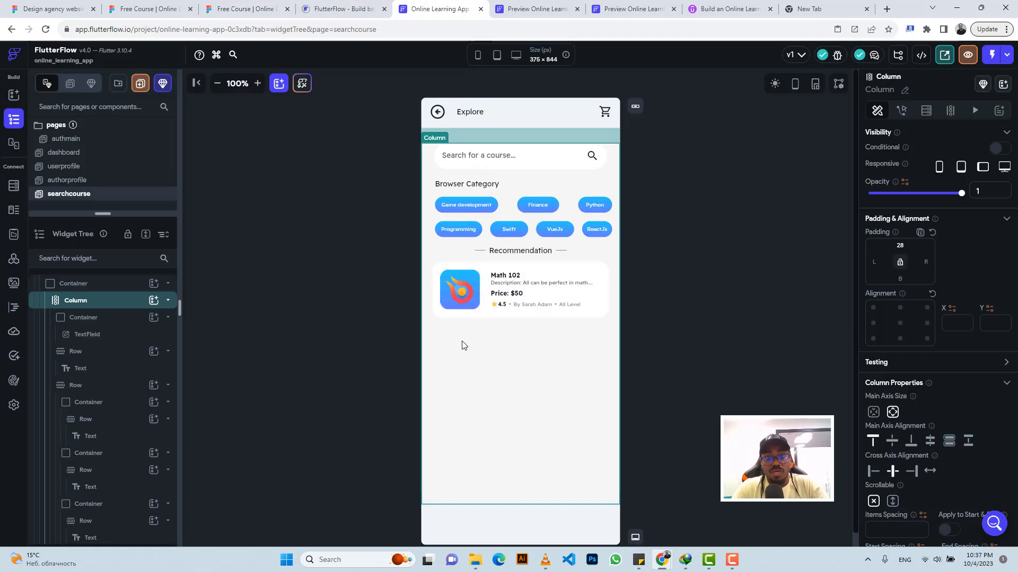
key(ctrl+v)
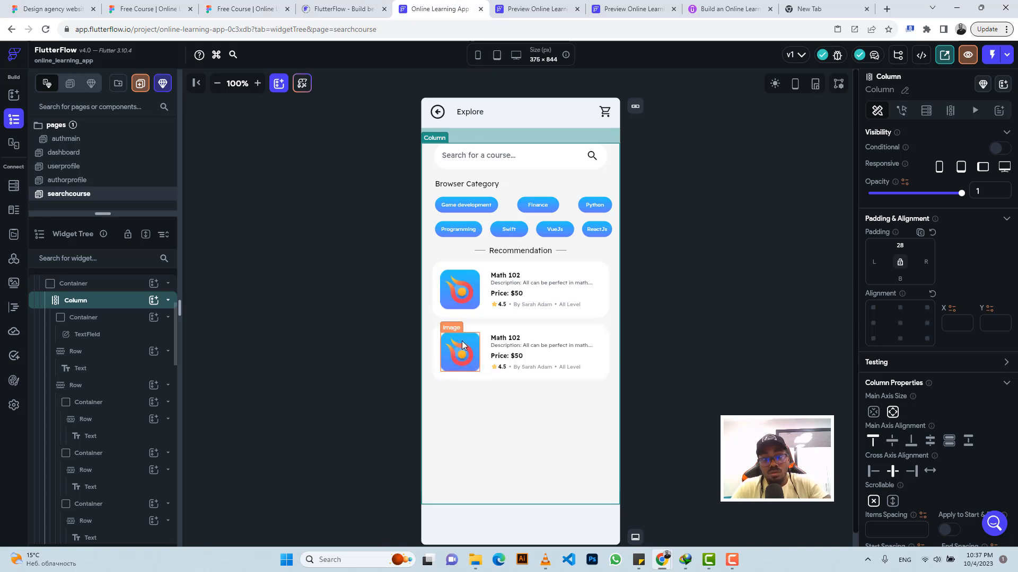
Step: Paste a third and a fourth Math 102 course card below the existing two in the searchcourse column
key(ctrl+v)
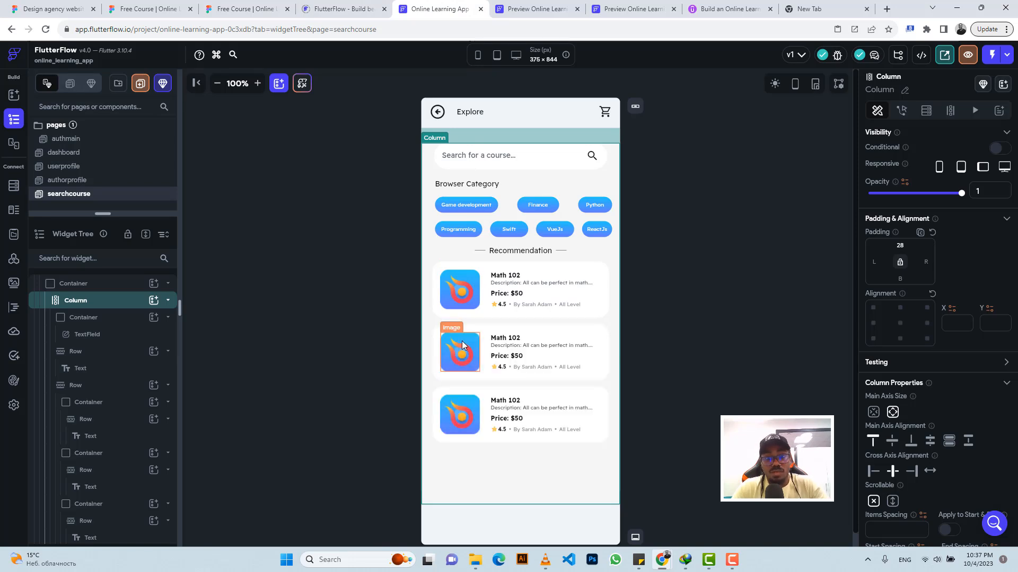
key(ctrl+v)
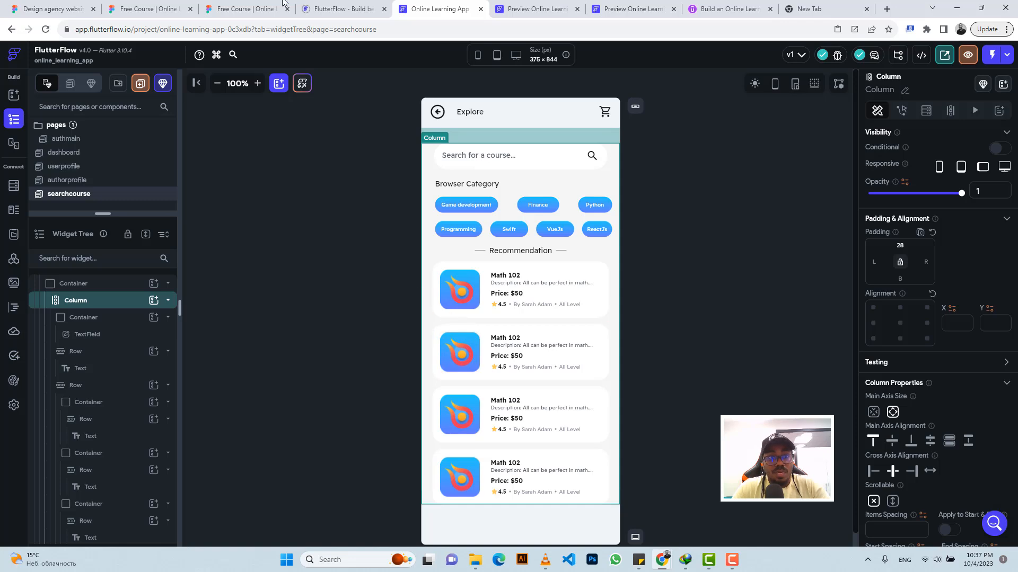
Step: Switch to the Figma Explore design and export the active search icon from its bottom navigation bar as a 1x PNG
click(244, 9)
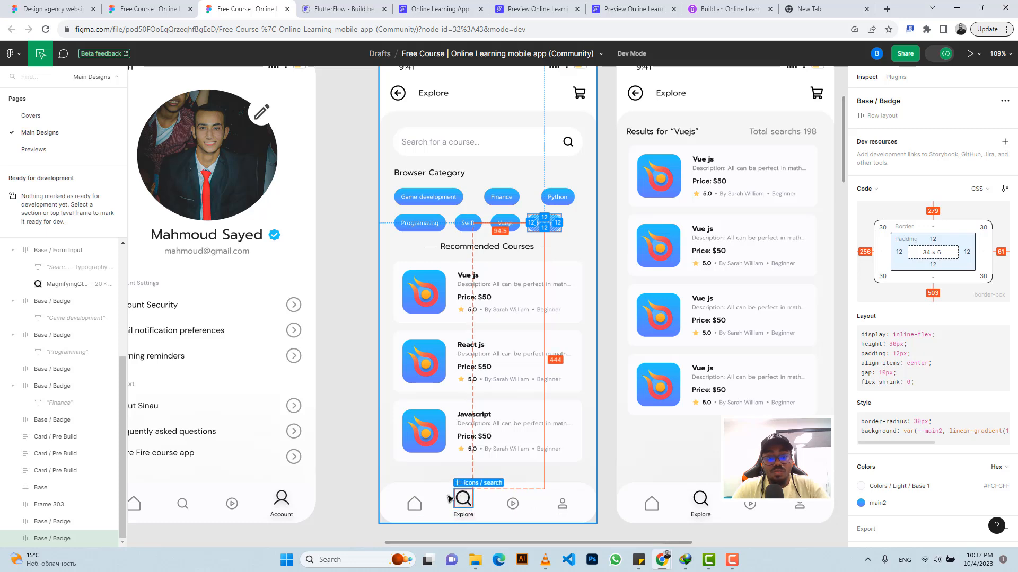
click(466, 504)
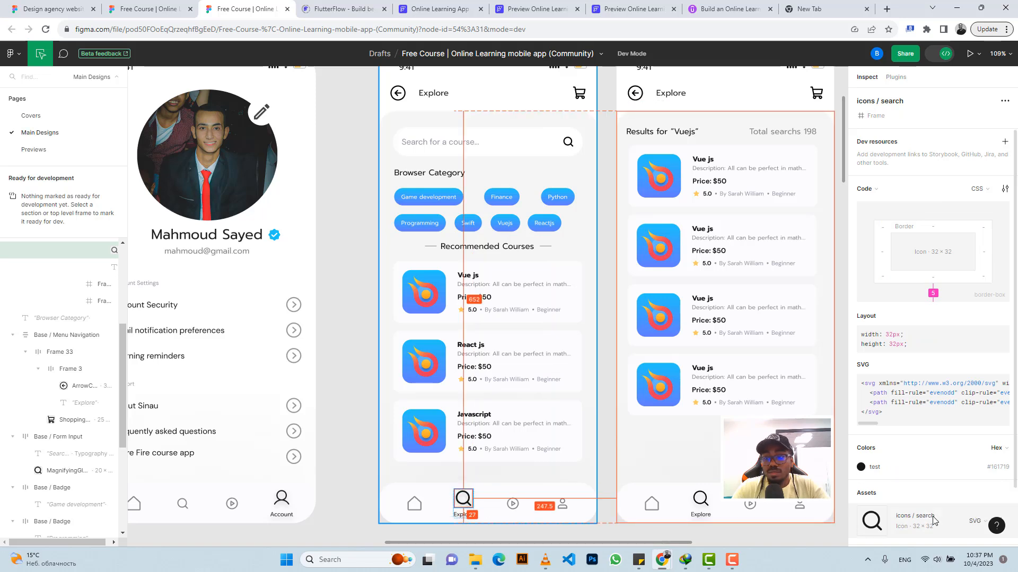
scroll(869, 495, down, 2)
click(867, 492)
scroll(888, 494, down, 2)
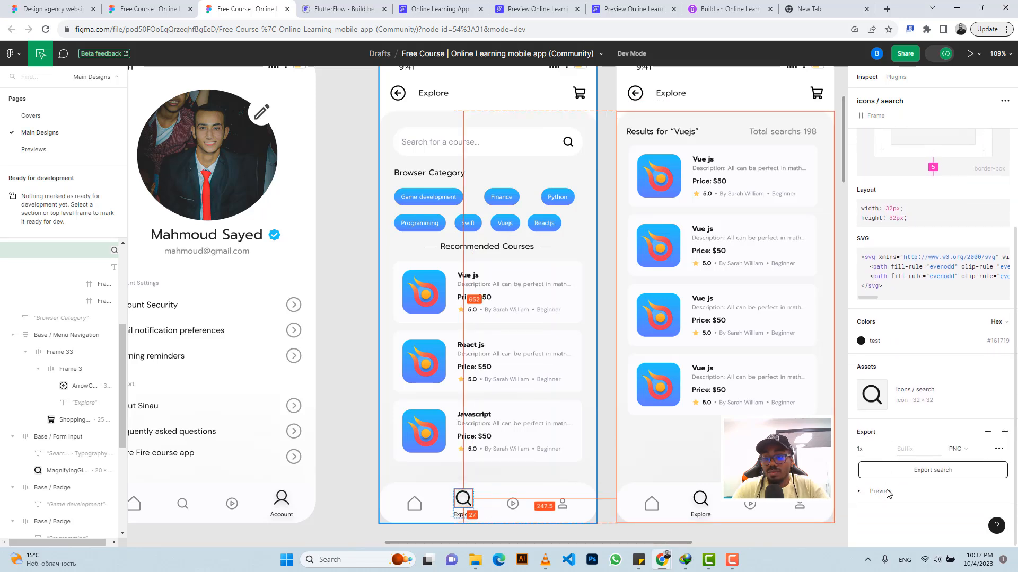
click(880, 491)
click(921, 470)
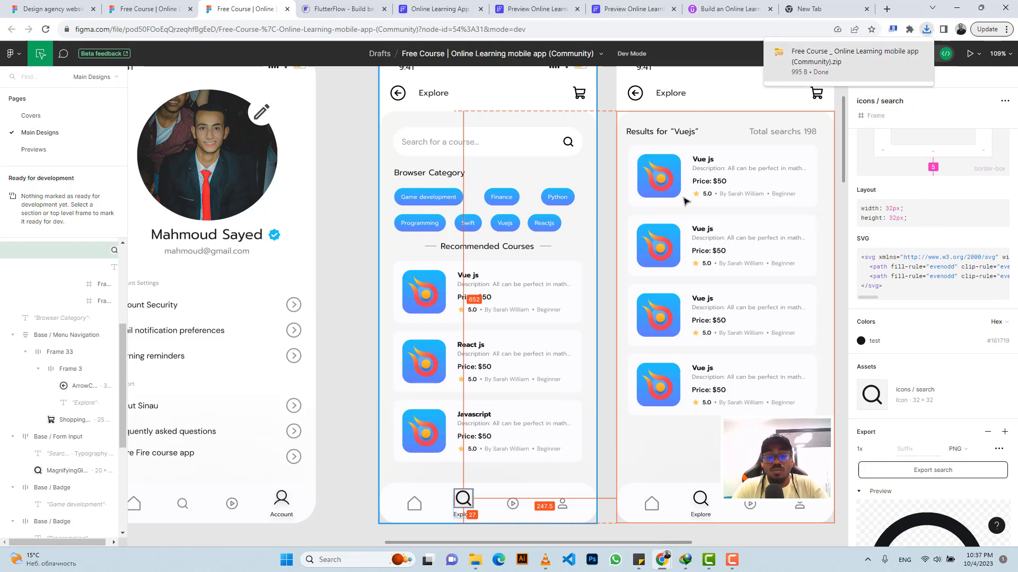
Step: Return to the FlutterFlow project and copy the bottom navigation bar container from the userprofile page
click(440, 8)
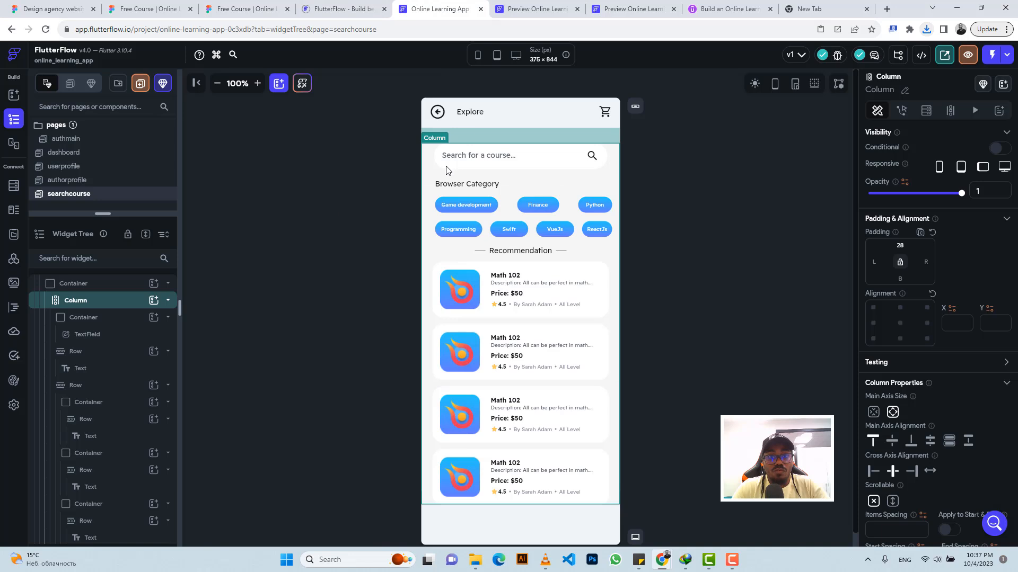
click(85, 183)
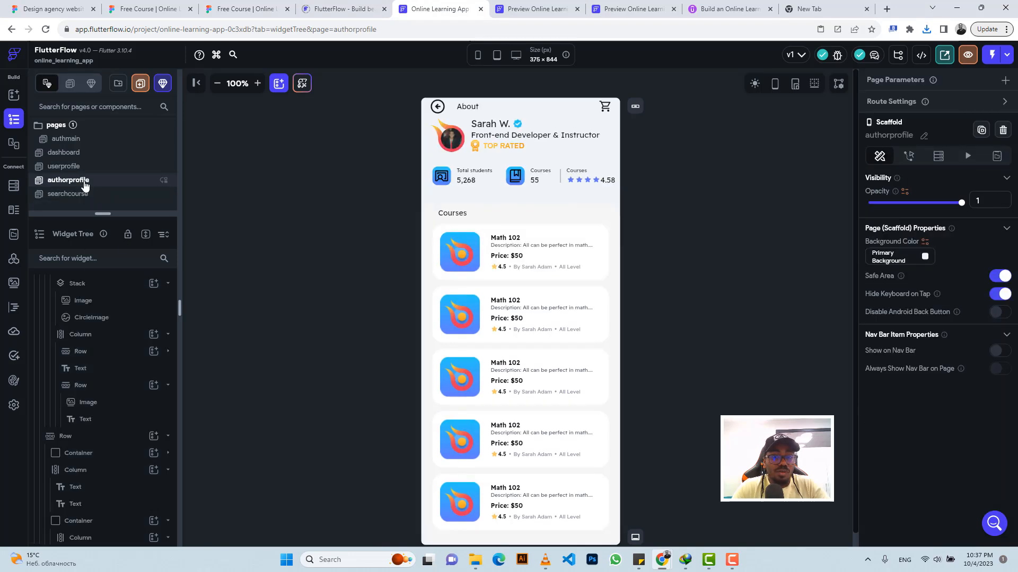
click(78, 167)
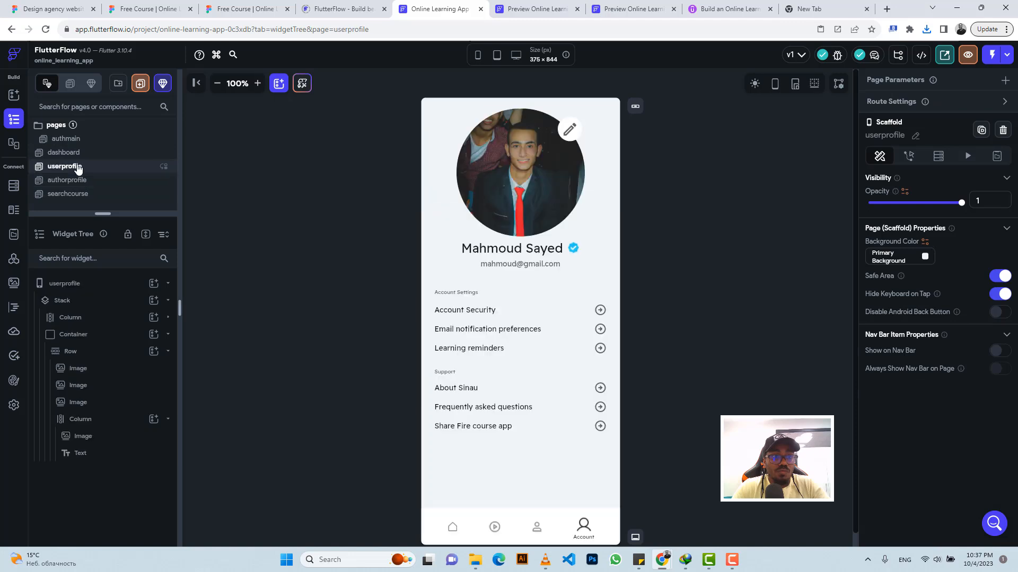
click(469, 520)
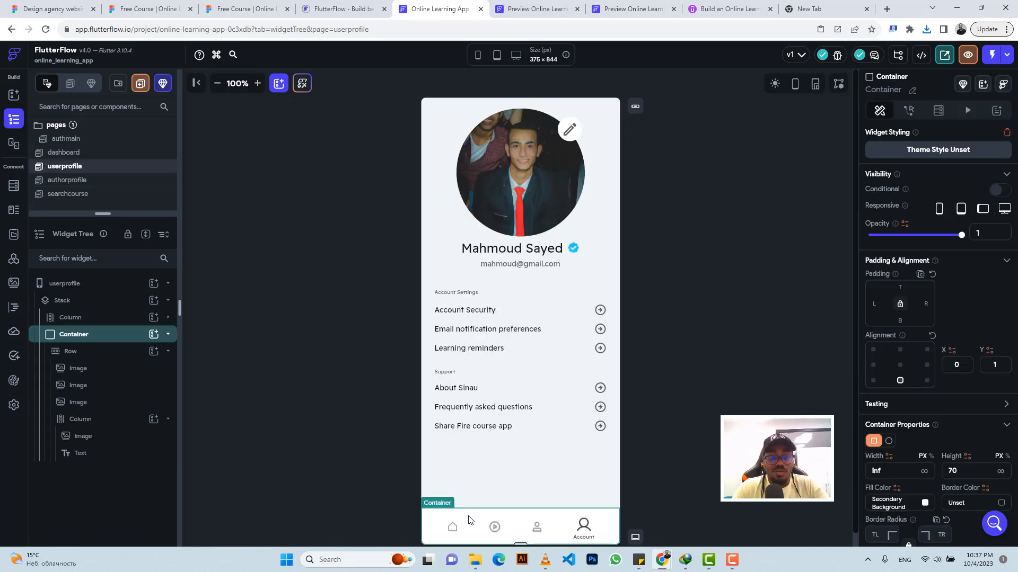
key(ctrl+c)
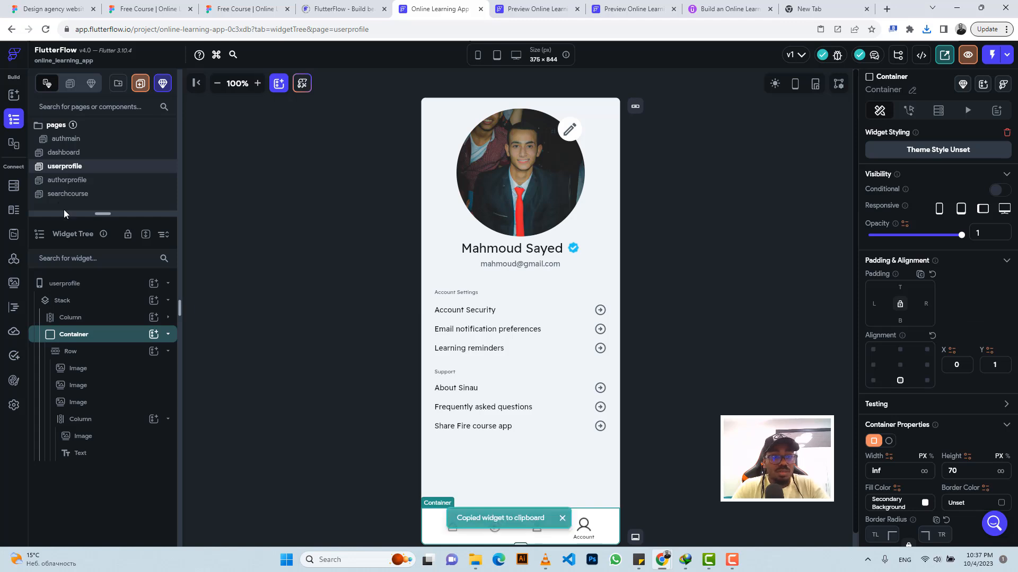
Step: Wrap the top-level column of the searchcourse page in a Stack and select that Stack
click(61, 195)
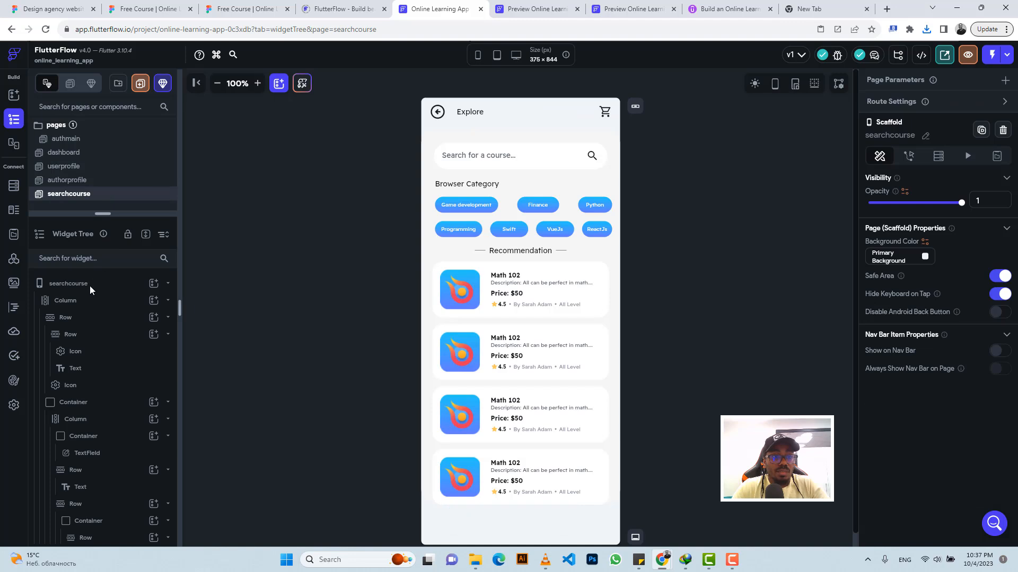
click(88, 286)
click(88, 304)
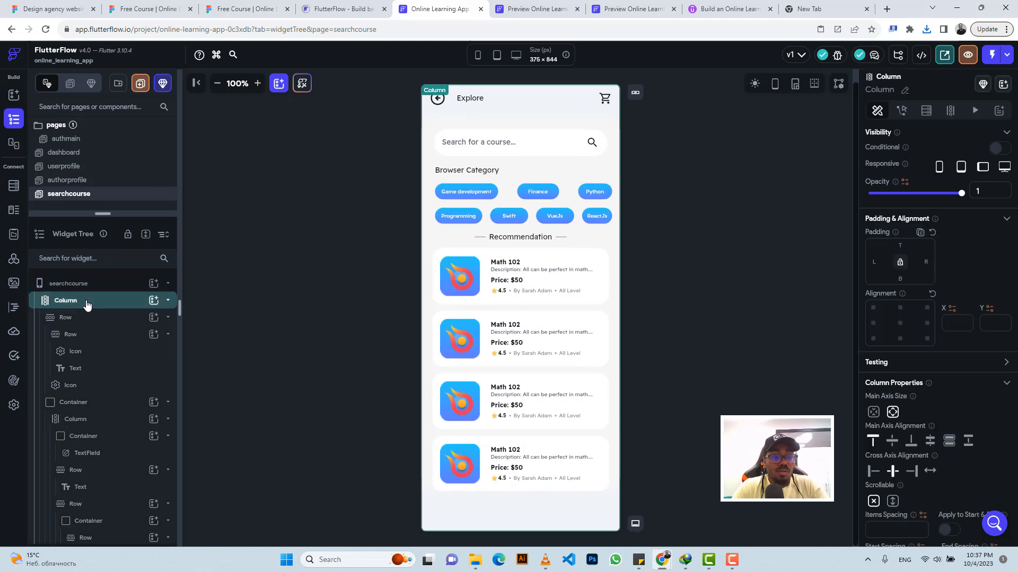
click(88, 305)
right_click(87, 306)
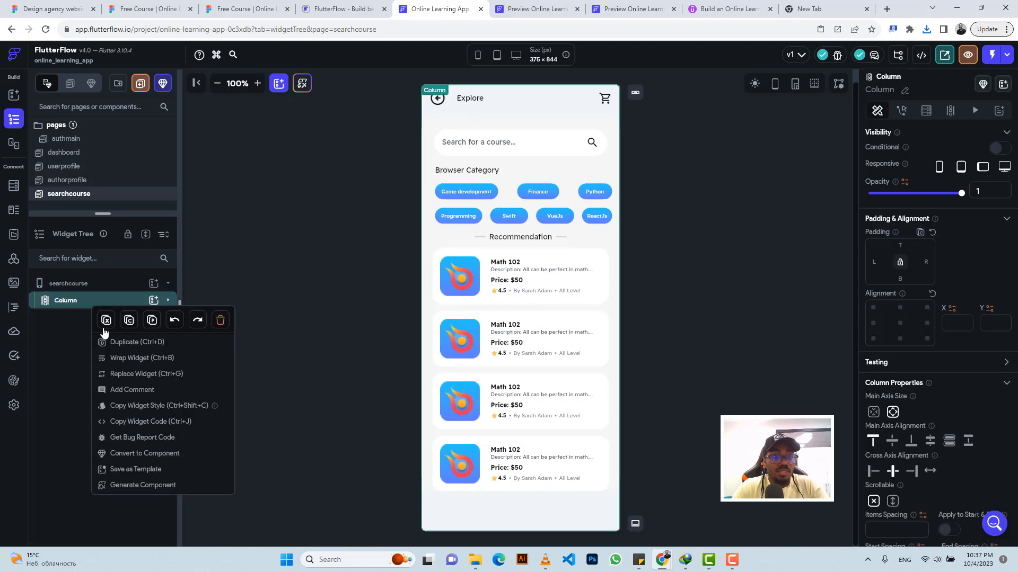
click(125, 364)
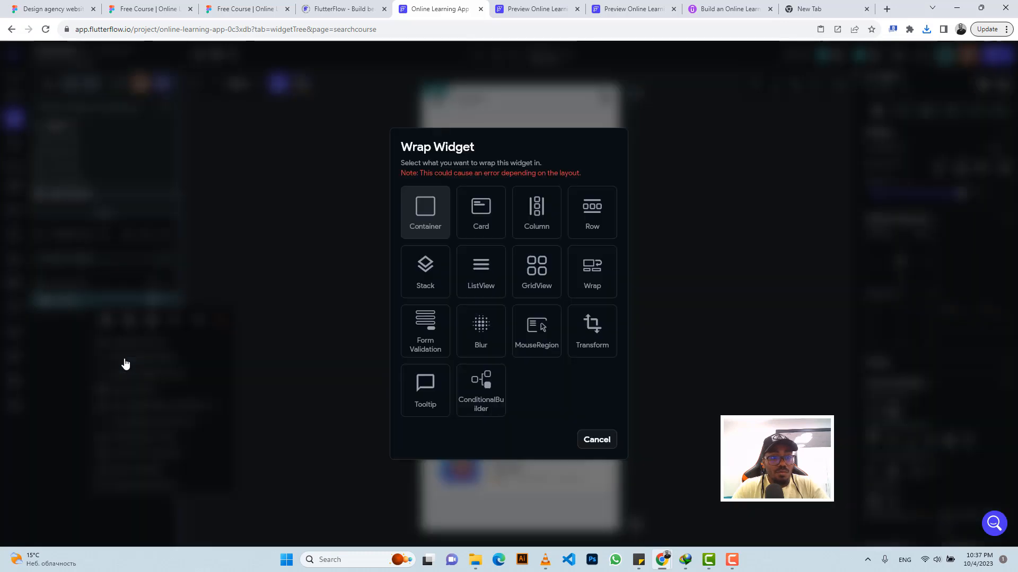
click(442, 275)
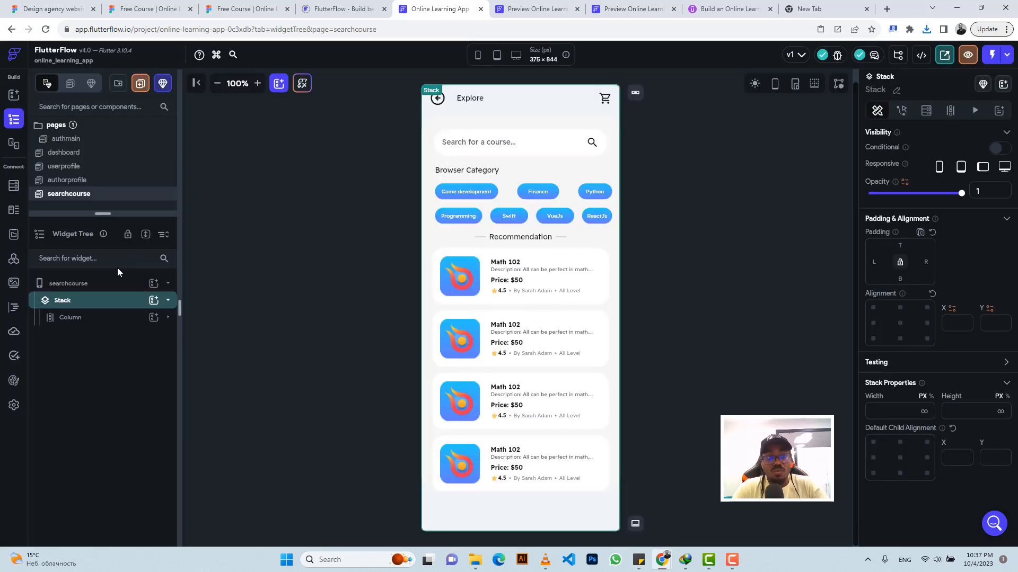
click(97, 302)
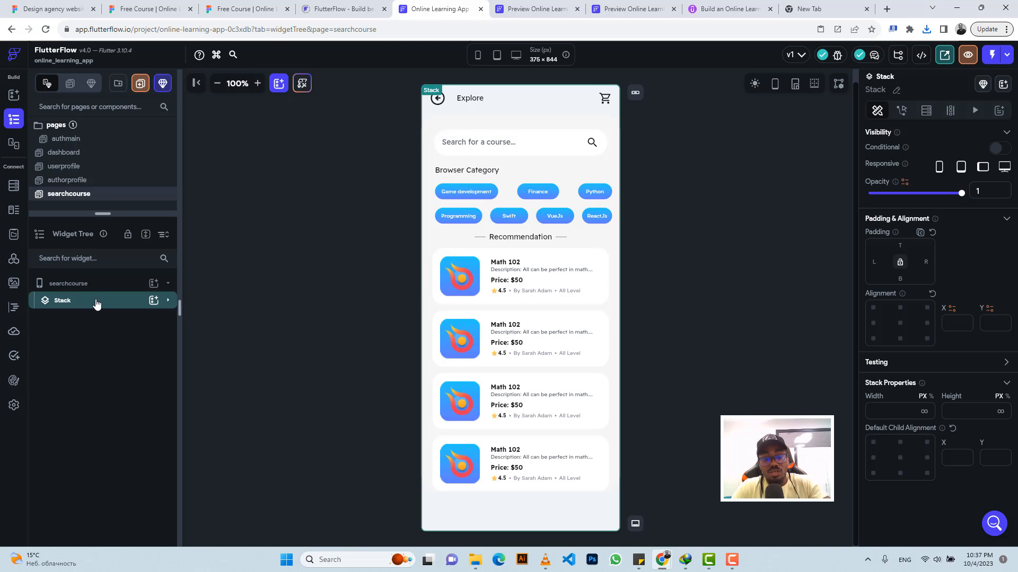
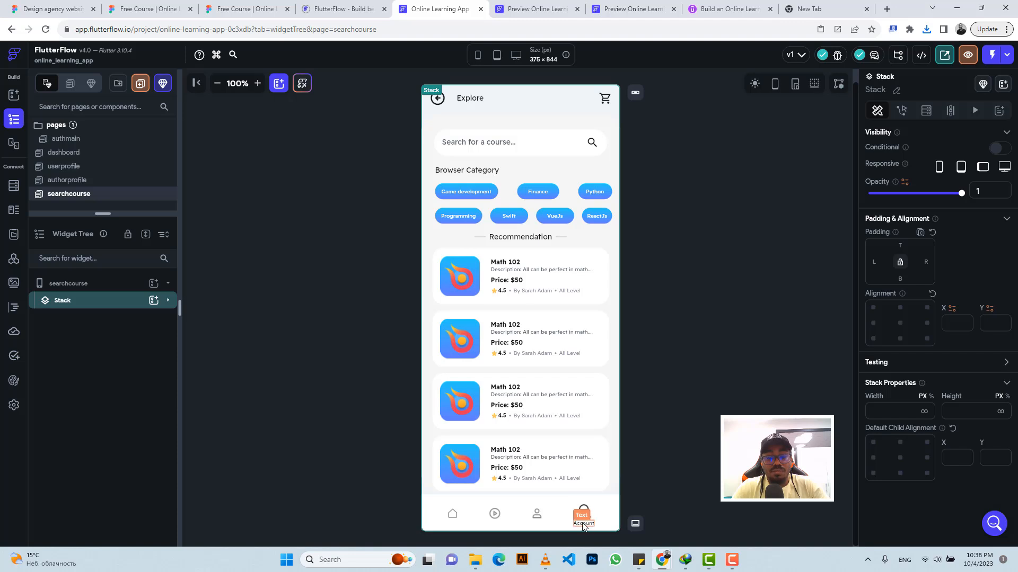
Step: Move the account icon and label Column to second place in the bottom navigation bar's Row, directly after the first image
click(583, 525)
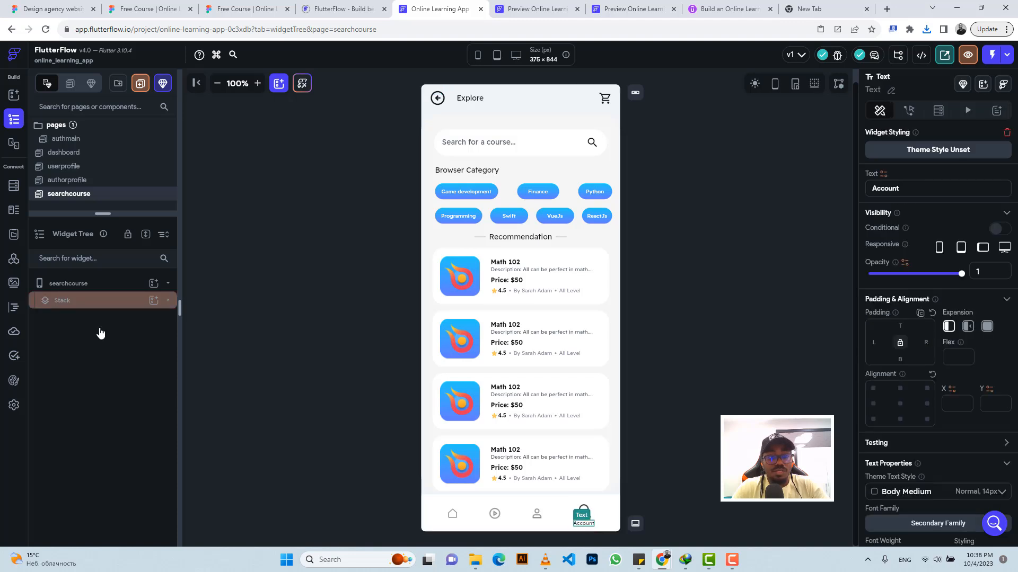
click(81, 306)
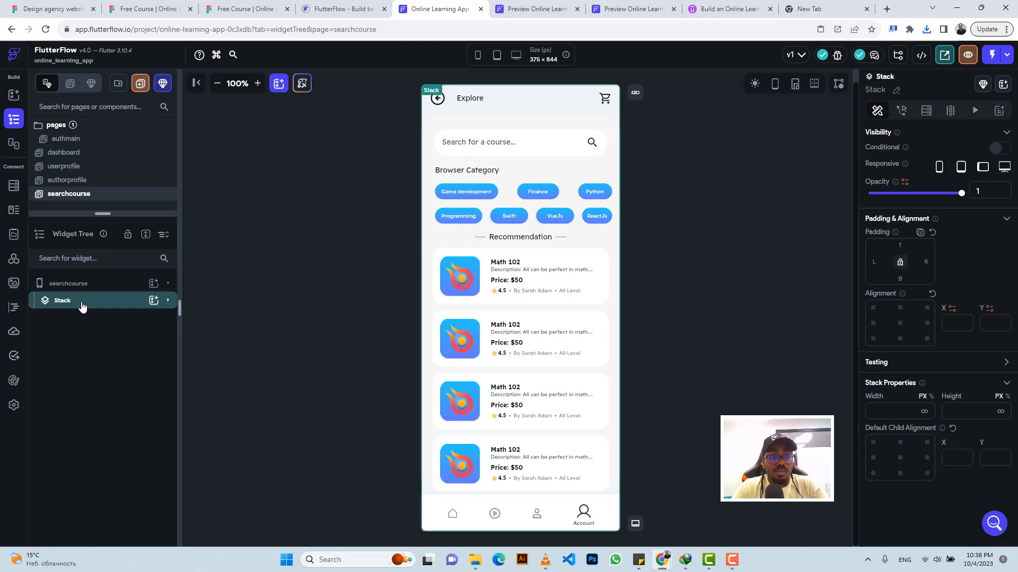
click(82, 304)
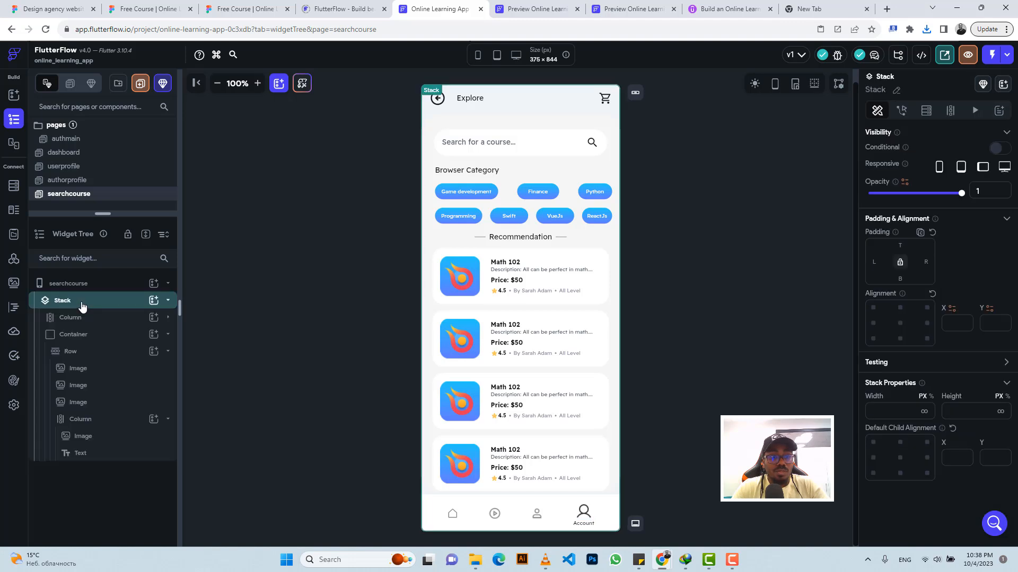
click(97, 419)
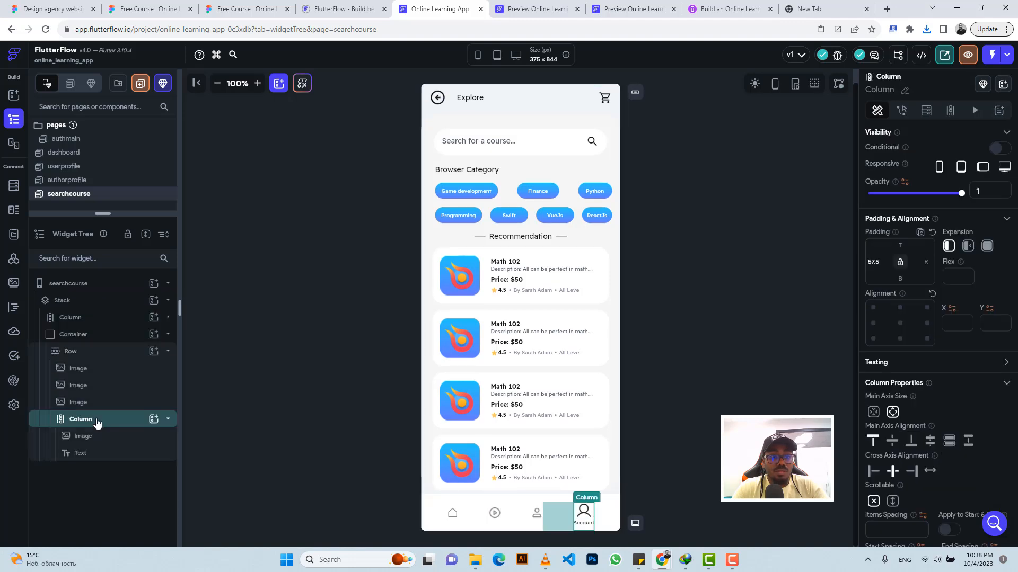
click(97, 423)
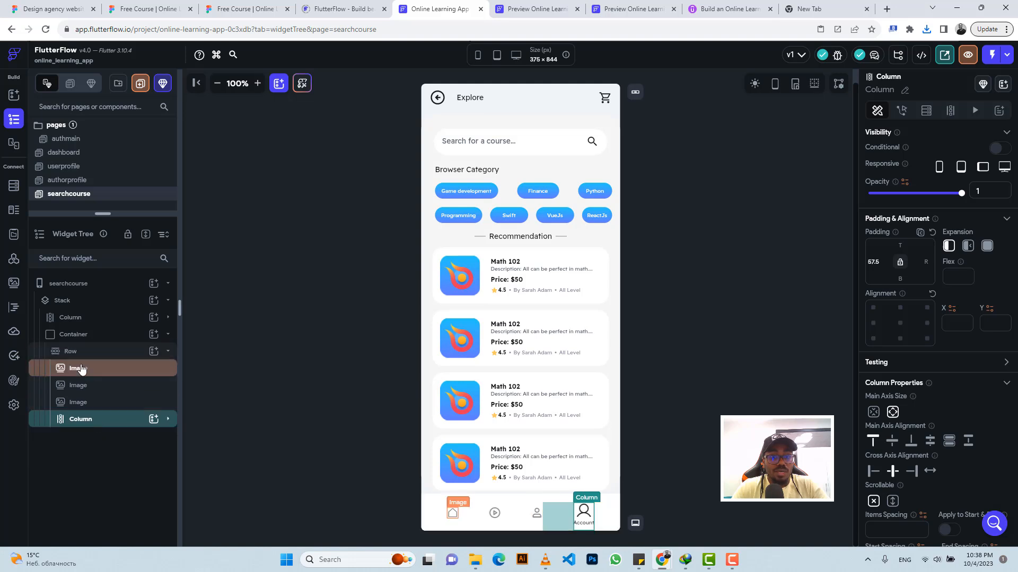
drag(80, 419, 94, 370)
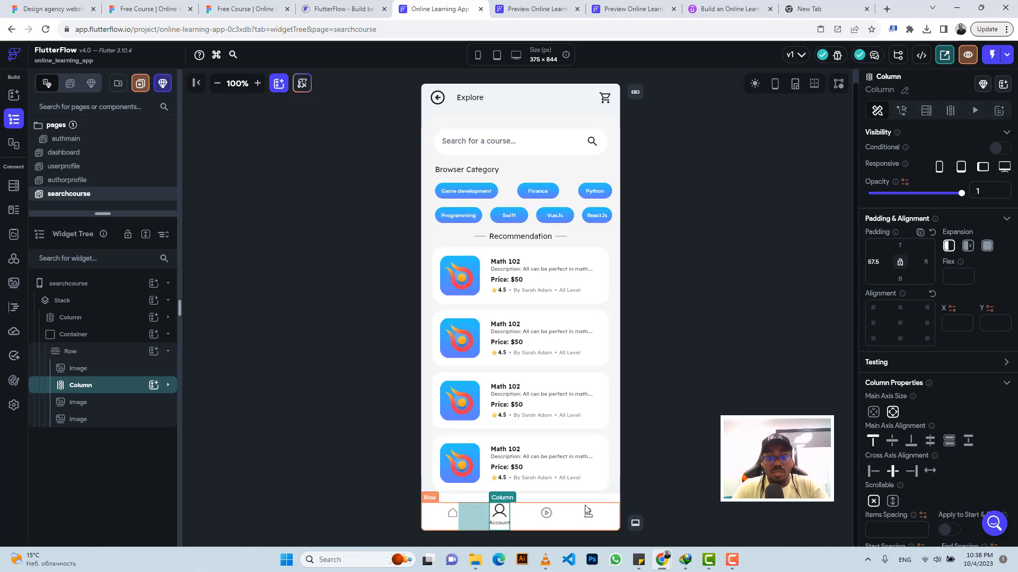
Step: Compare the navigation bar with the Figma Explore design and set the moved column's label text to "Explore" in FlutterFlow
click(245, 9)
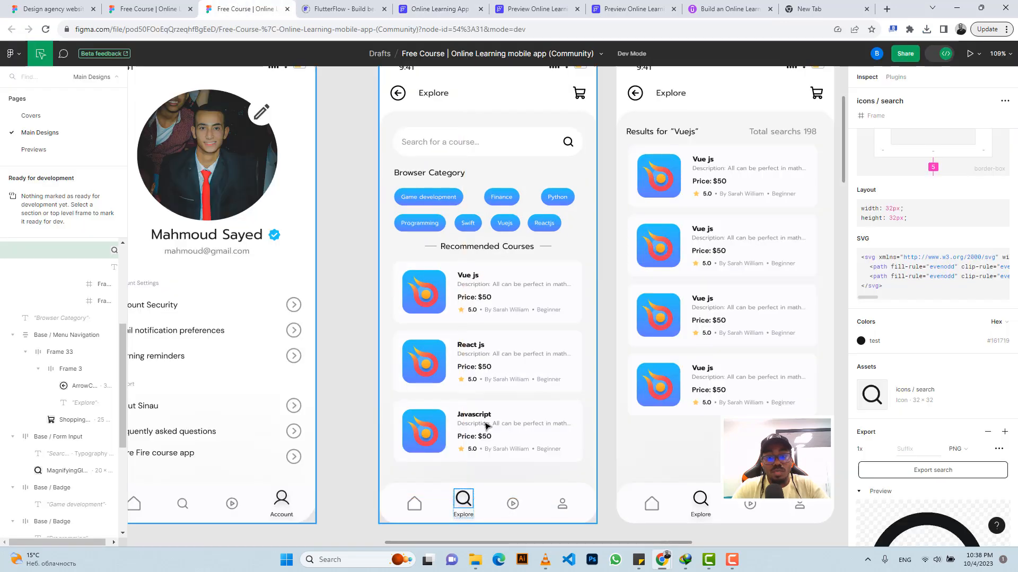
click(439, 9)
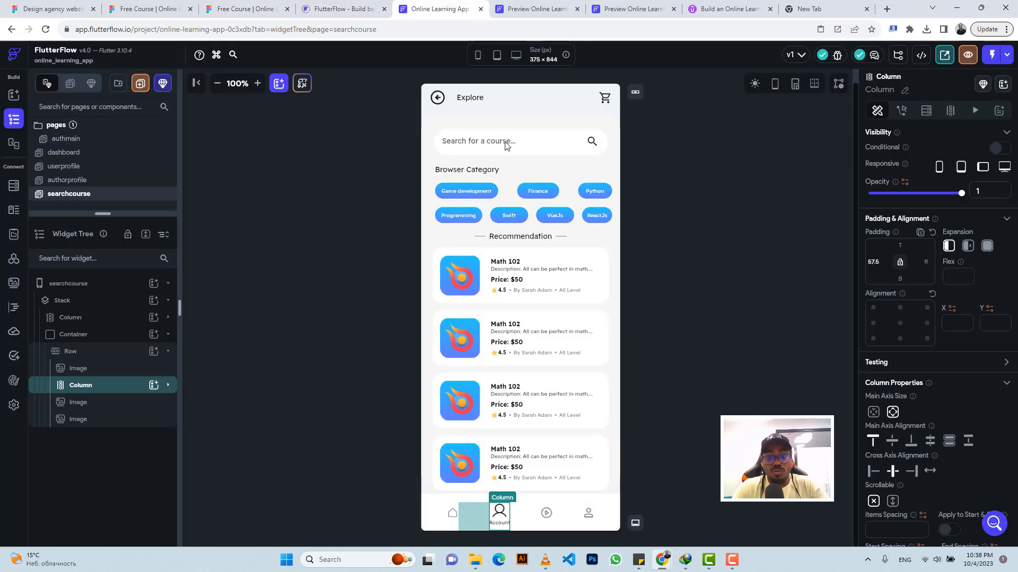
click(502, 512)
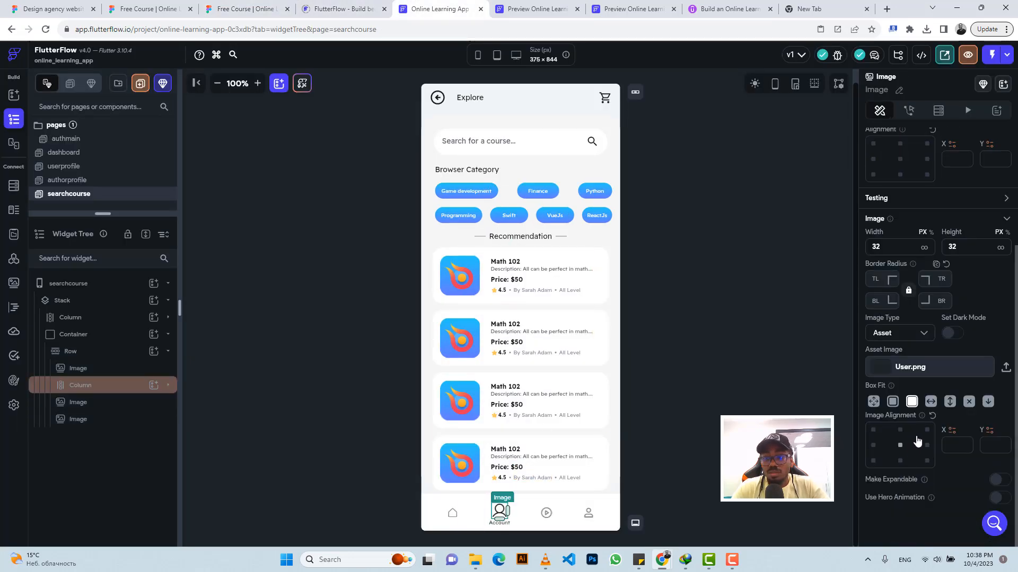
click(225, 9)
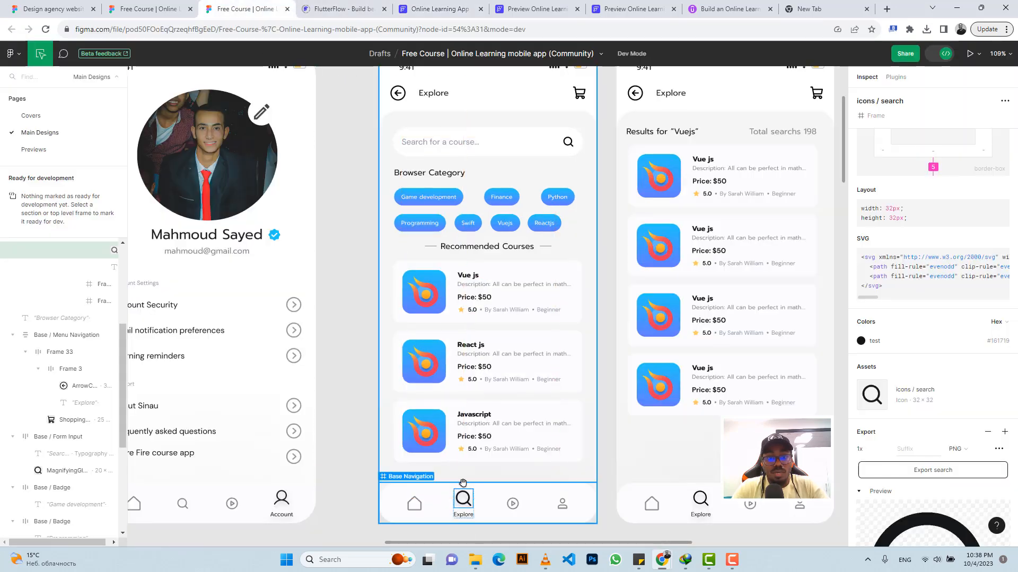
click(439, 9)
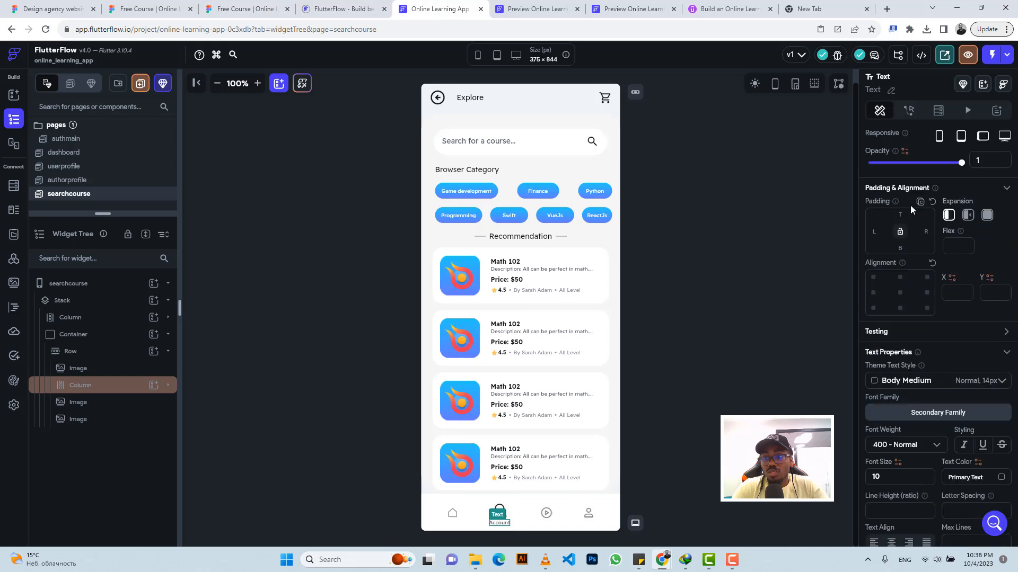
double_click(884, 188)
text(Explore)
Step: Start uploading a new asset image for the icon above the Explore label and show all file types in the Downloads folder
click(501, 511)
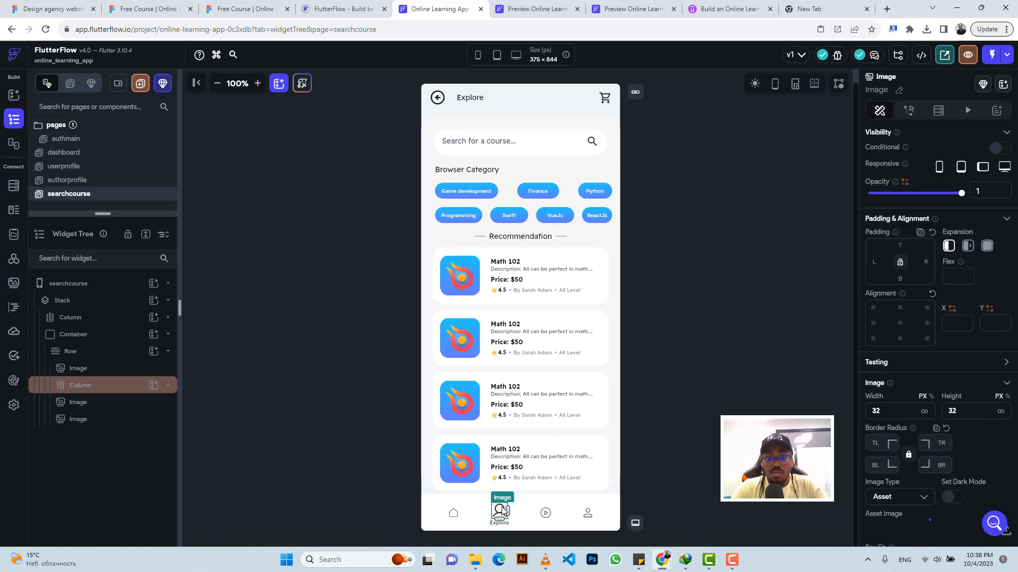
scroll(995, 382, down, 3)
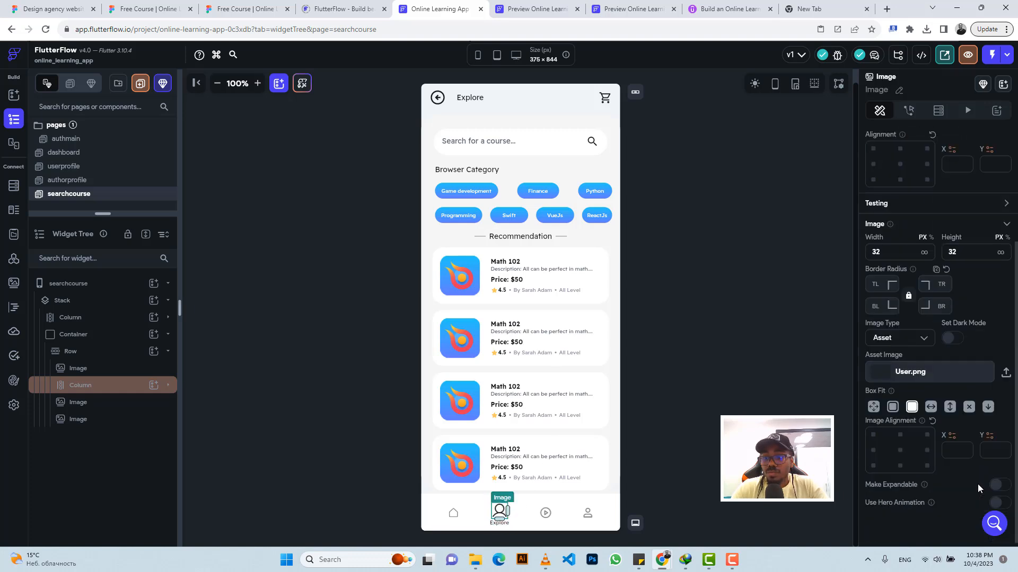
click(1005, 367)
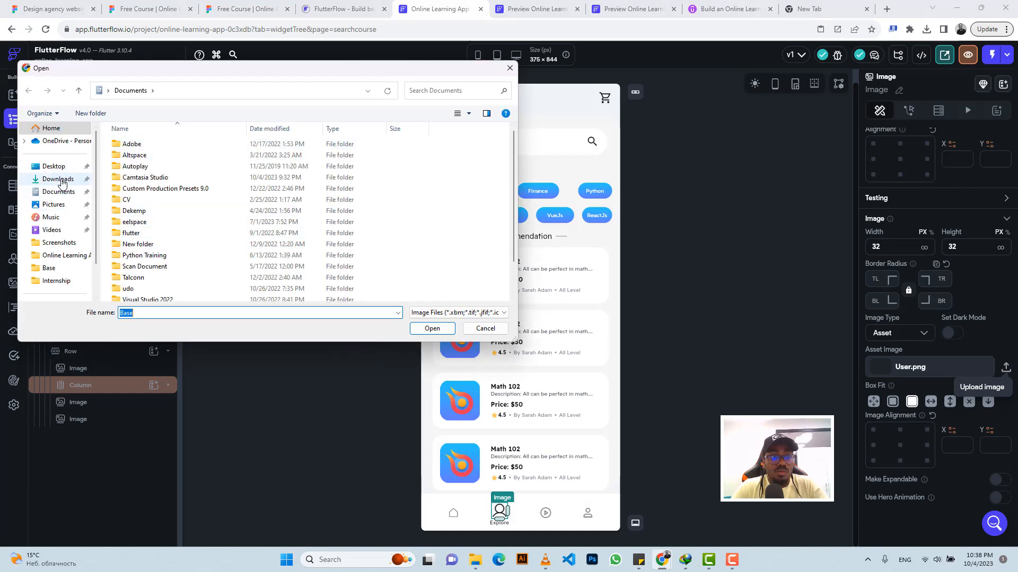
click(61, 179)
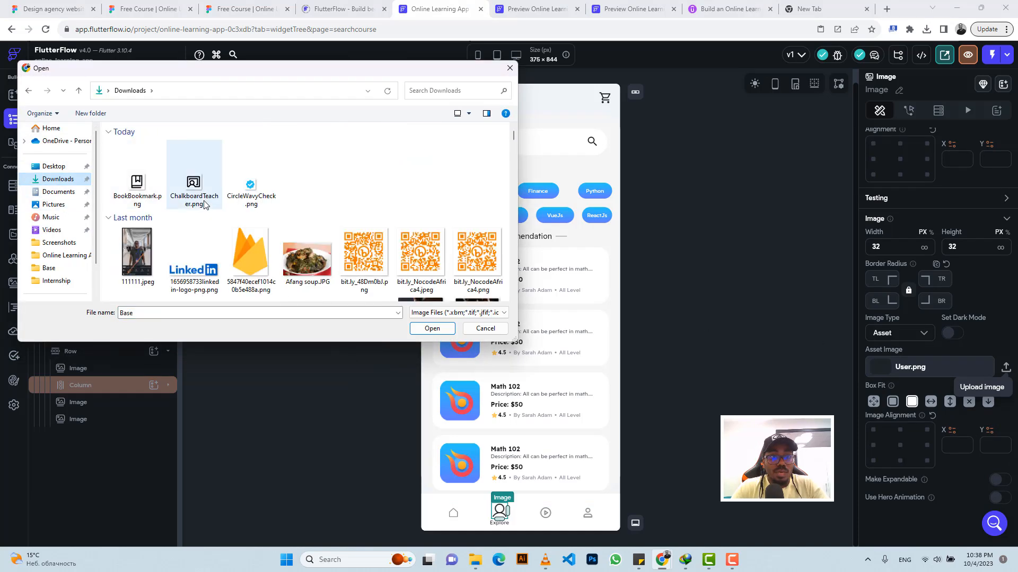
click(431, 313)
click(423, 336)
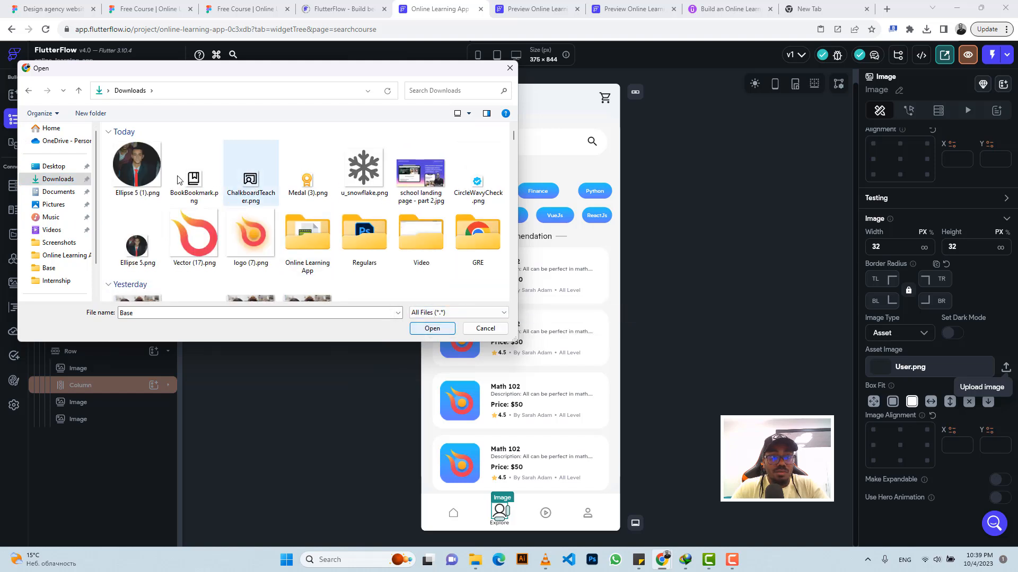
Step: Move "Free Course _ Online Learning mobile app (Community).zip" into Online Learning App/images, replacing the existing file, and upload it as the icon's asset
click(143, 167)
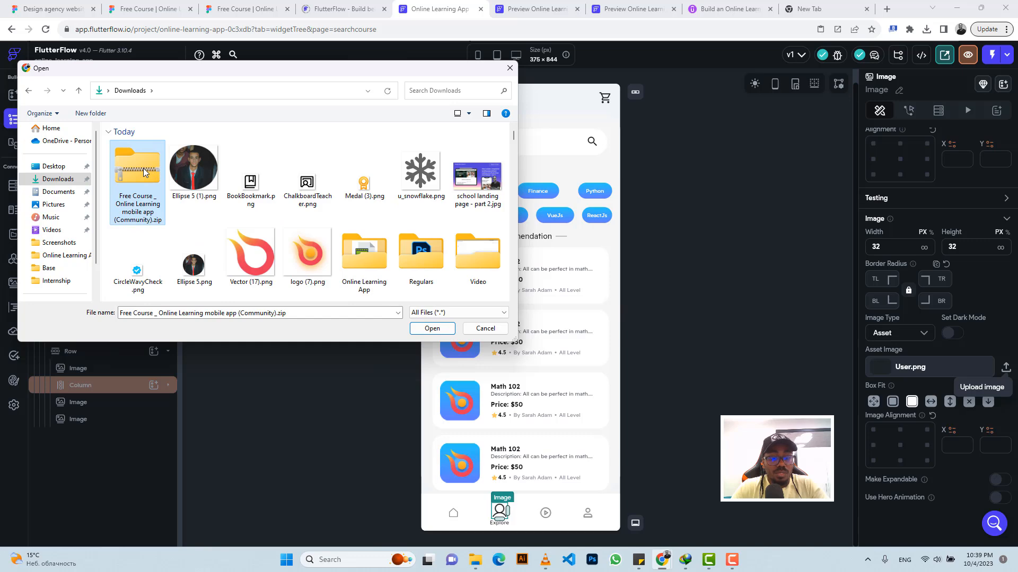
double_click(364, 258)
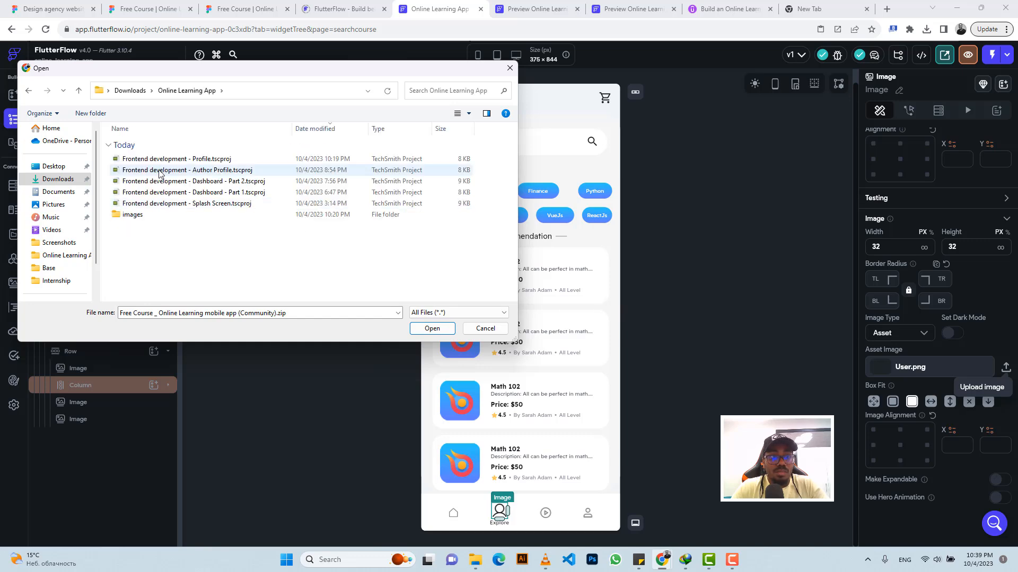
double_click(144, 215)
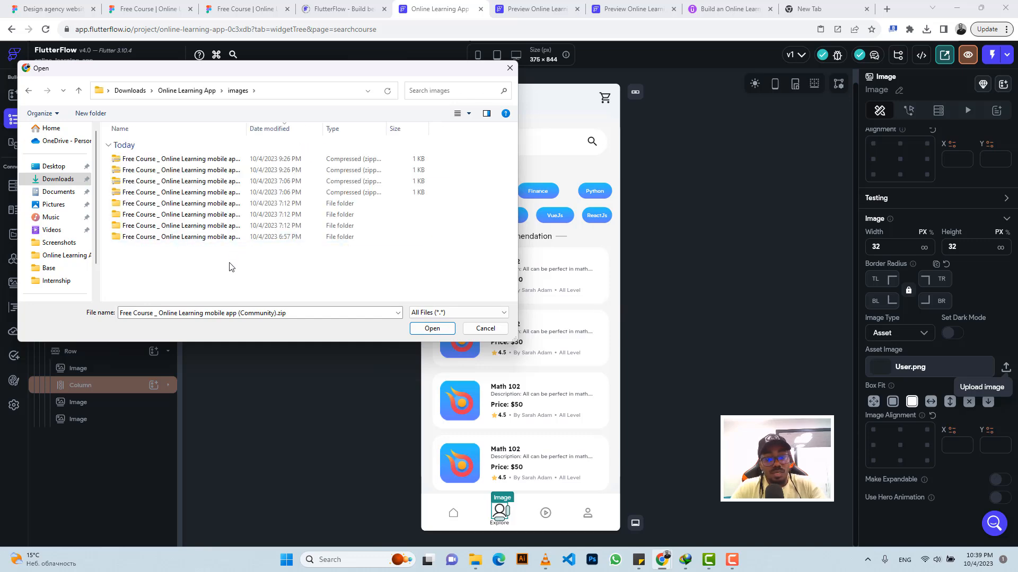
key(ctrl+v)
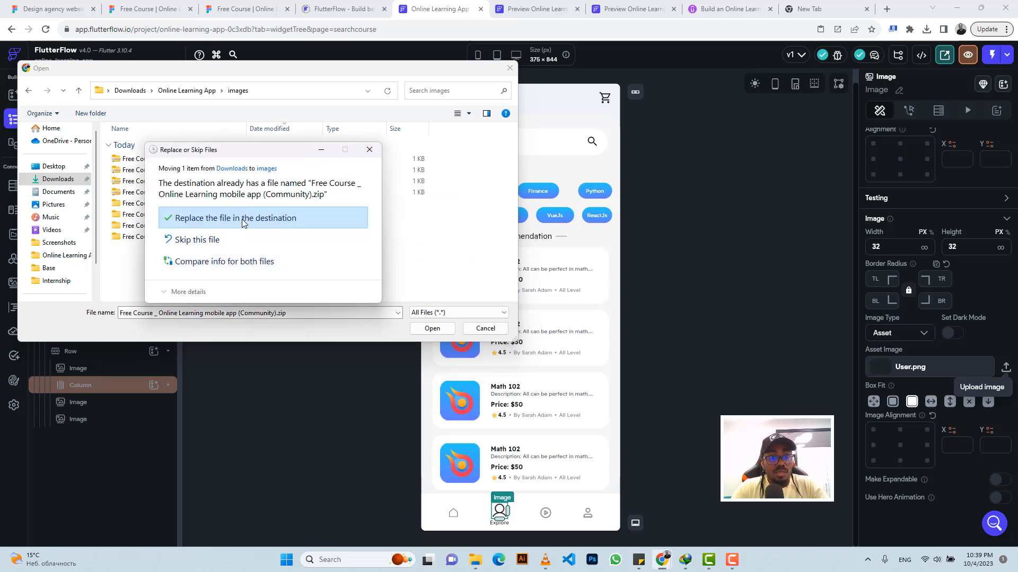
click(242, 220)
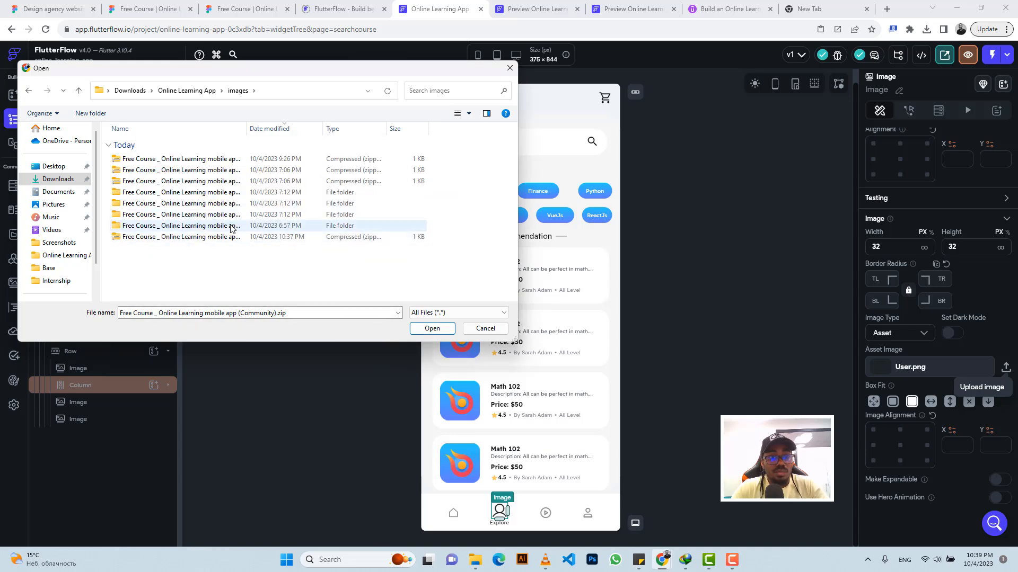
double_click(229, 238)
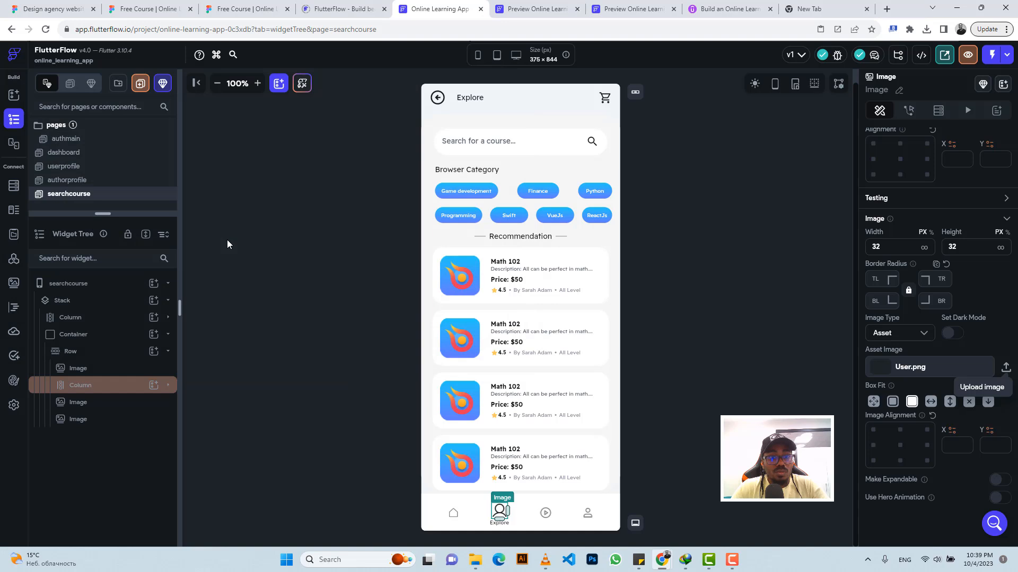
Step: Reopen the Explore icon's image upload and check the Base/icons folder inside "Free Course _ Online Learning mobile app (Community) (3)" for the search icon
click(1005, 367)
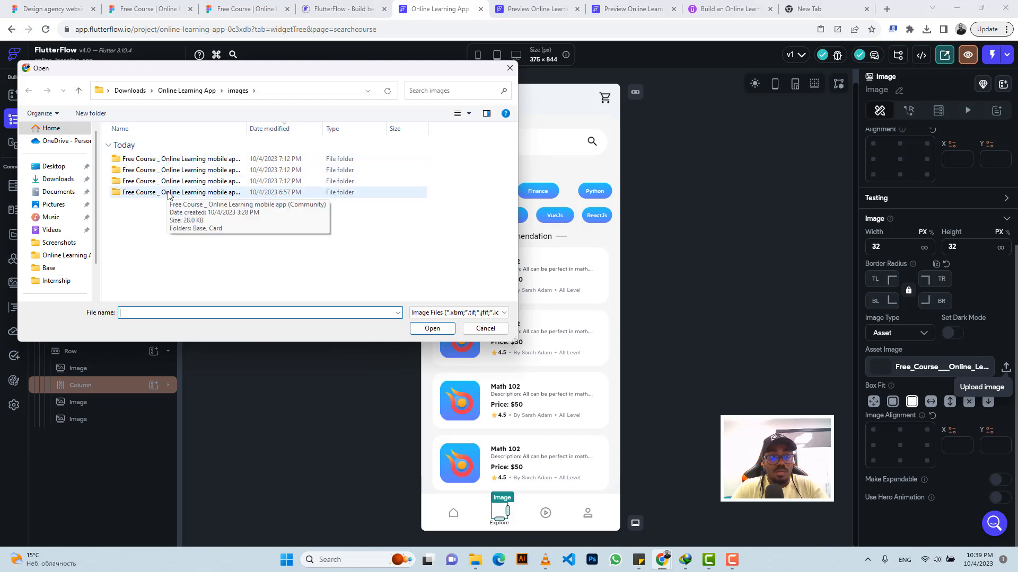
double_click(185, 160)
double_click(164, 159)
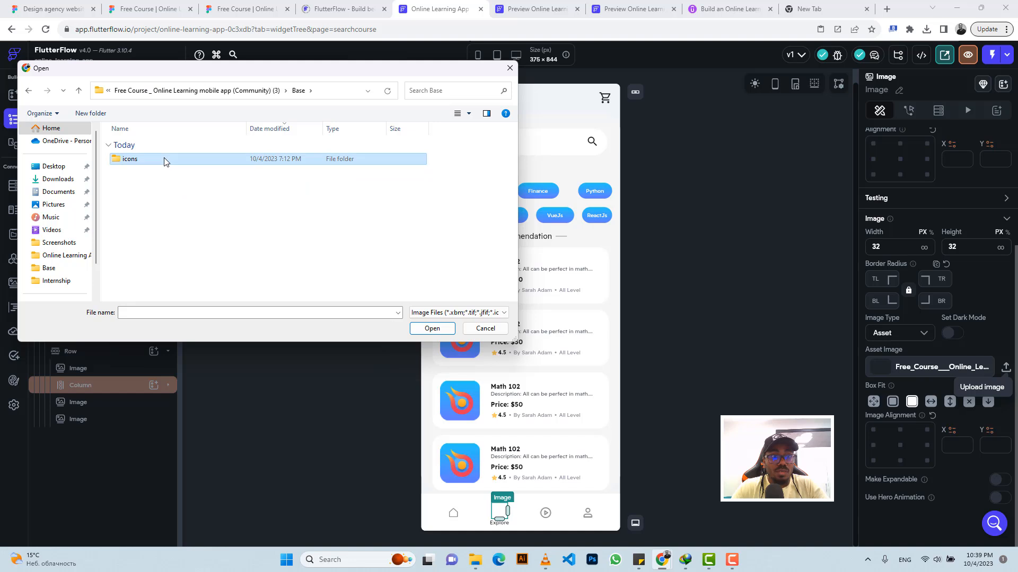
double_click(164, 159)
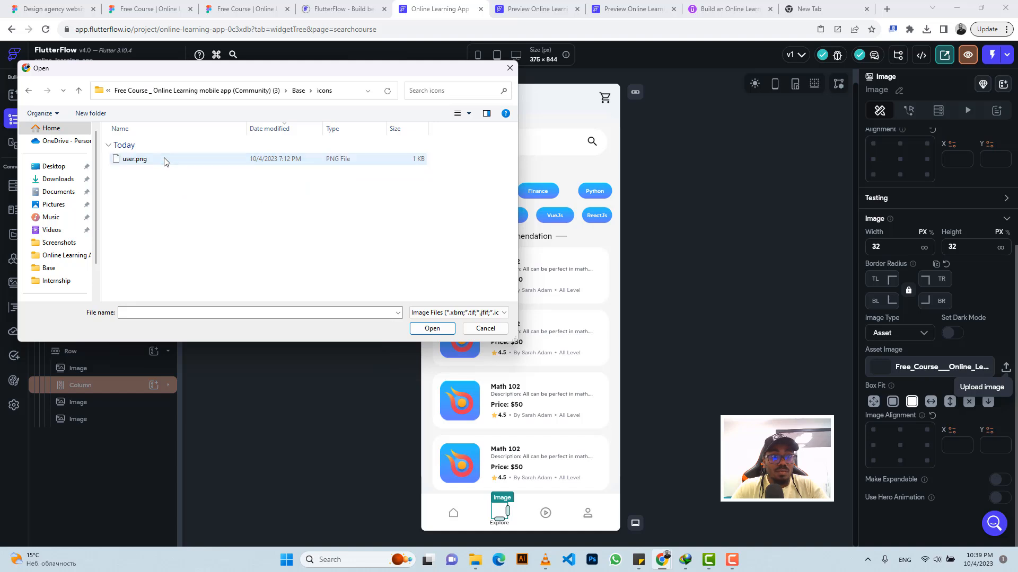
click(79, 91)
click(79, 91)
click(80, 90)
Step: Examine the Base folder in "Free Course _ Online Learning mobile app (Community)" as large icons, including its inner Base folder, for the search icon
double_click(182, 193)
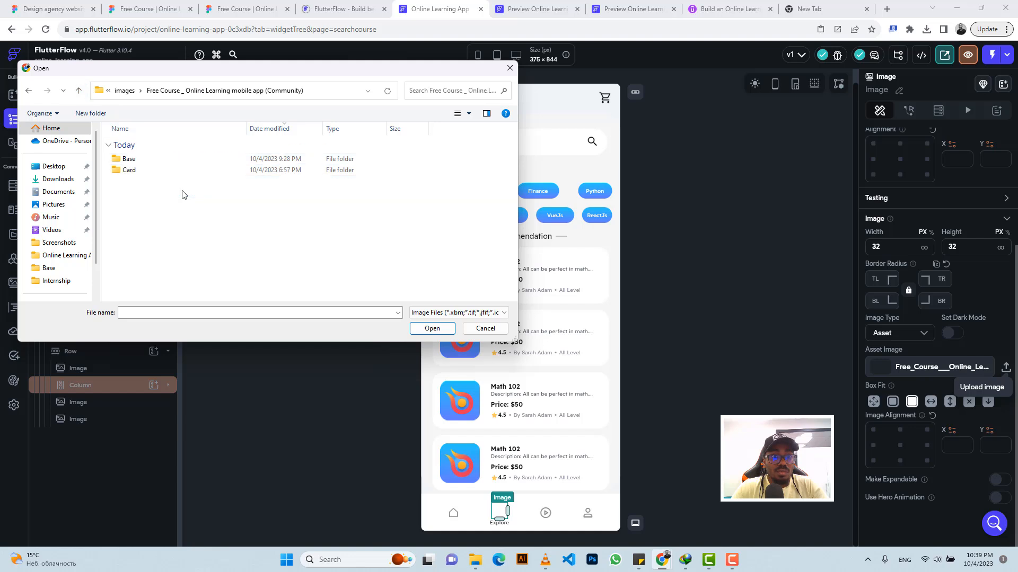
double_click(164, 161)
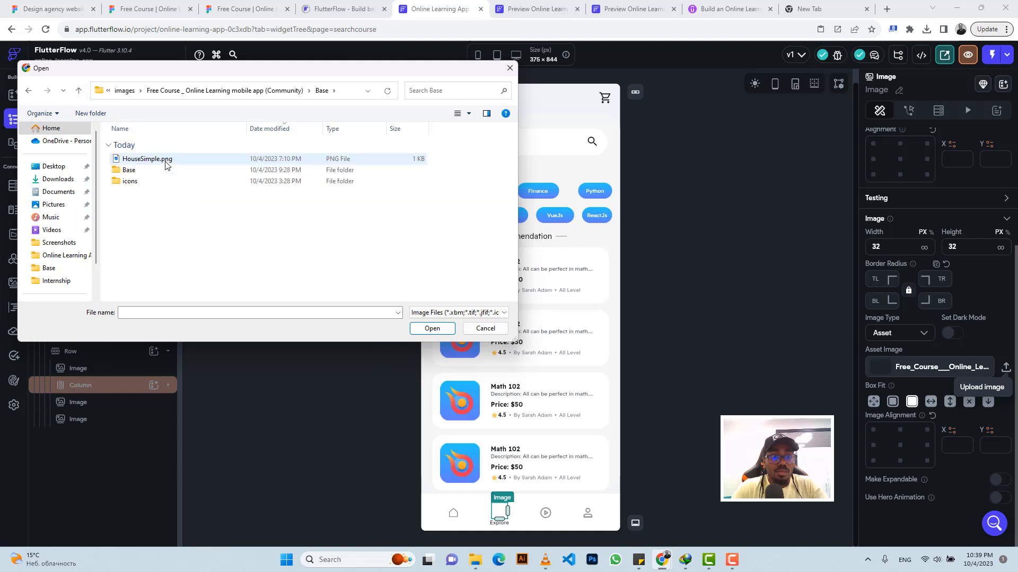
click(469, 117)
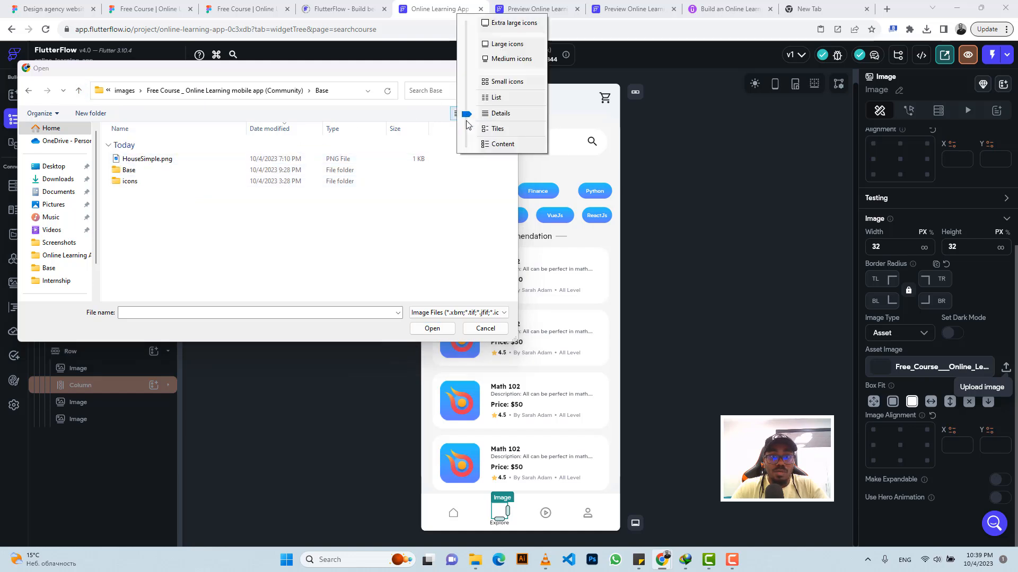
click(490, 43)
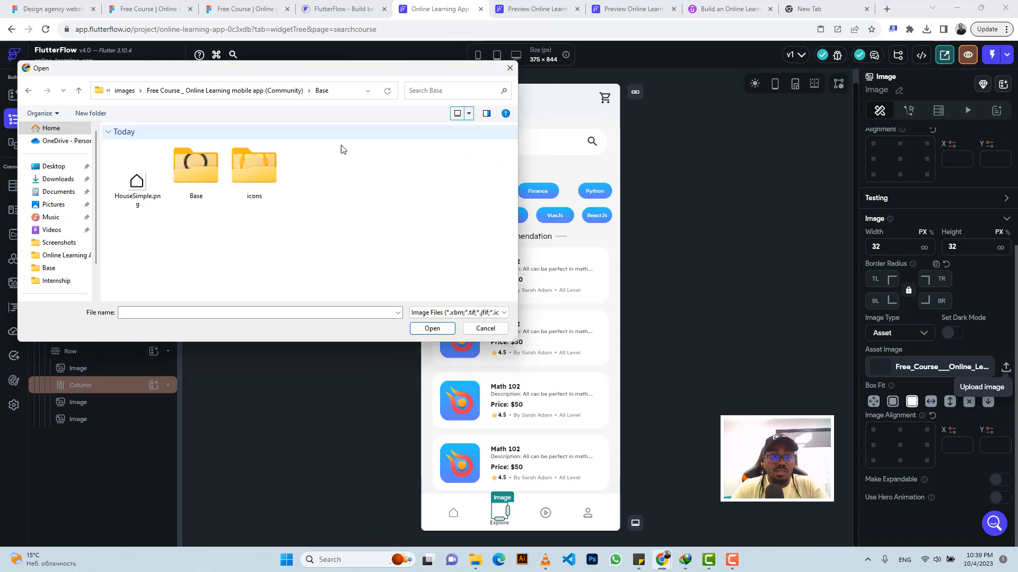
double_click(199, 180)
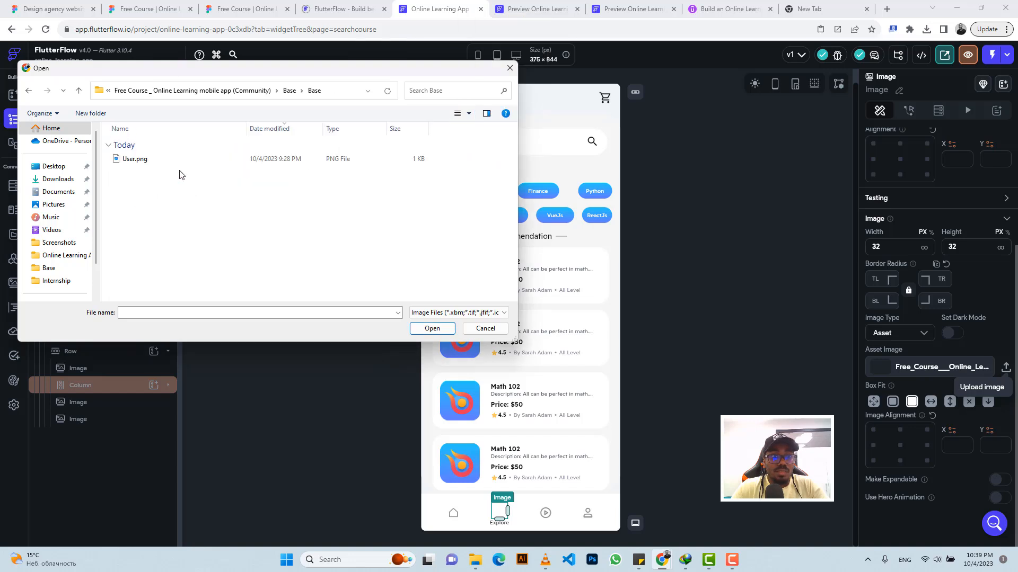
click(79, 92)
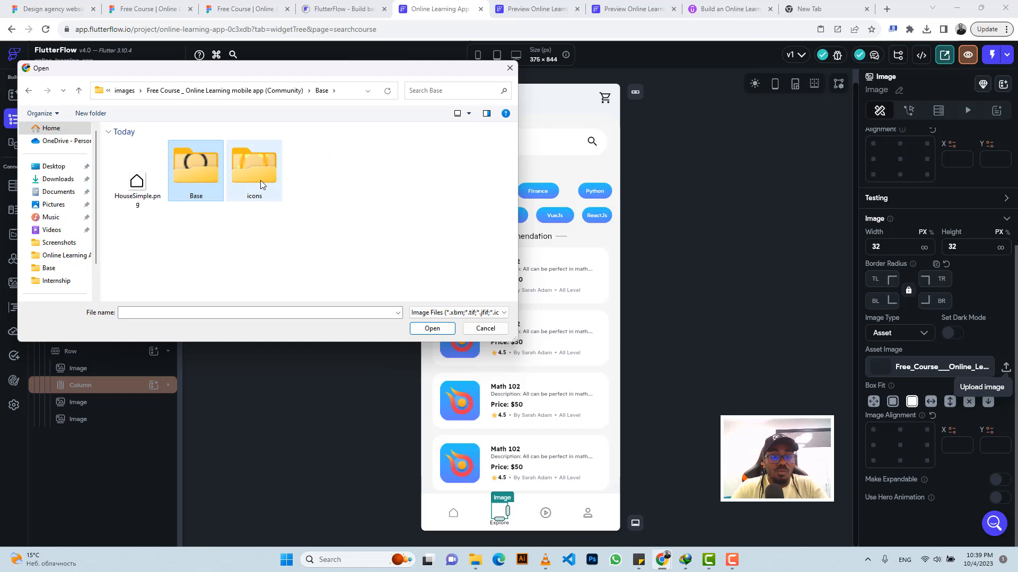
double_click(202, 166)
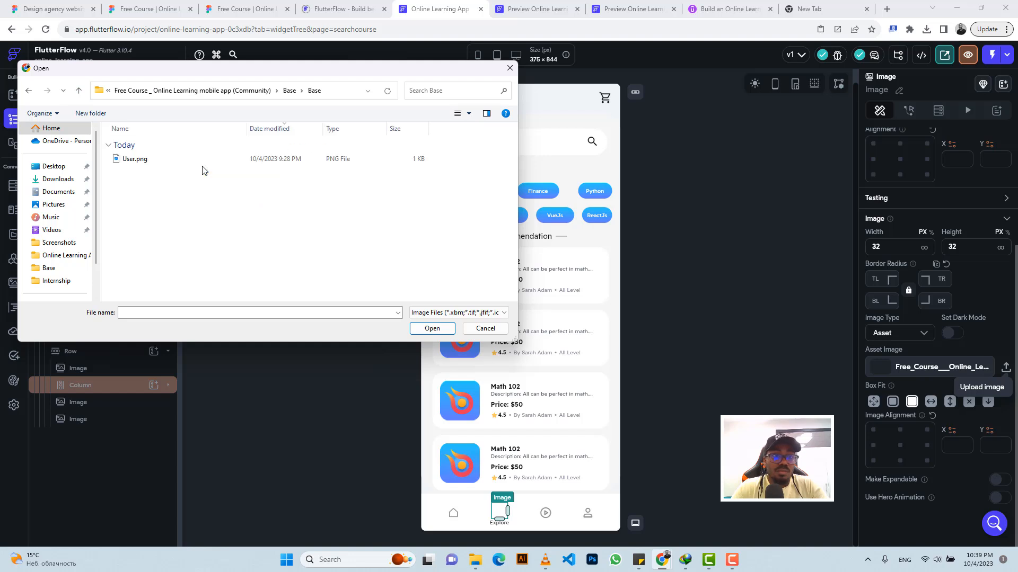
Step: Check the neighbouring icons folder for the search icon, viewing Group 8.png as a large icon
click(80, 92)
double_click(251, 165)
click(144, 161)
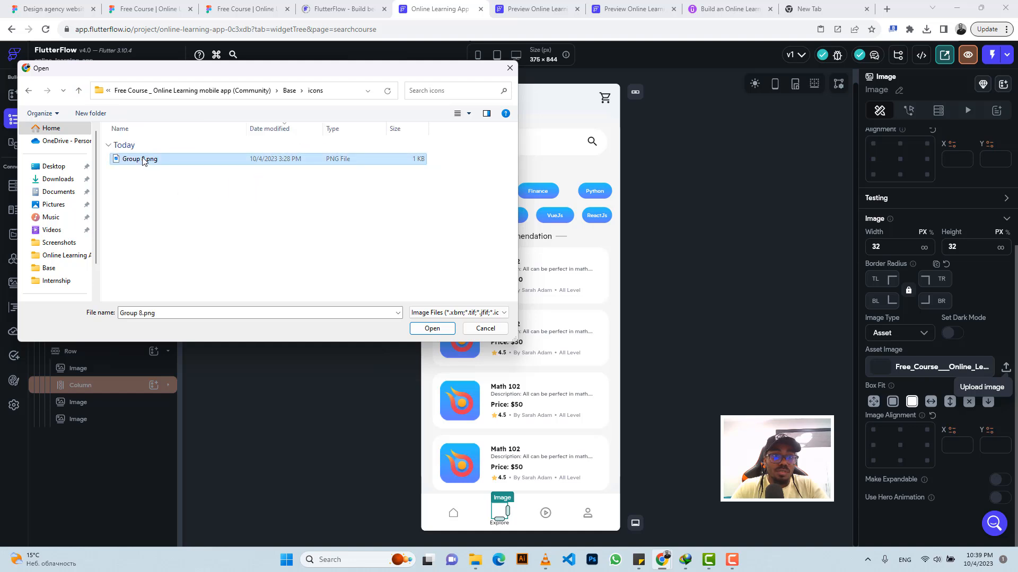
click(469, 115)
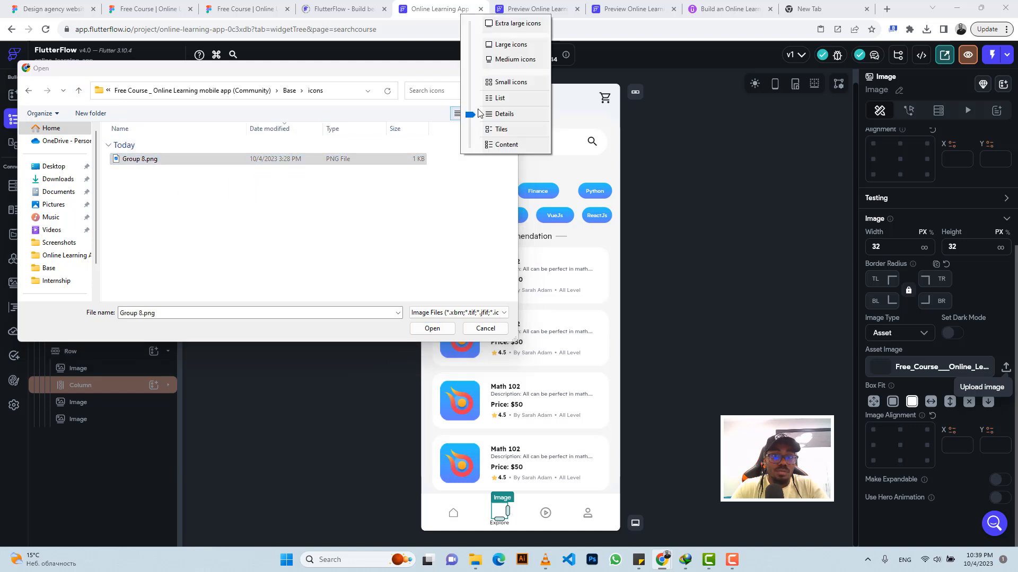
click(497, 47)
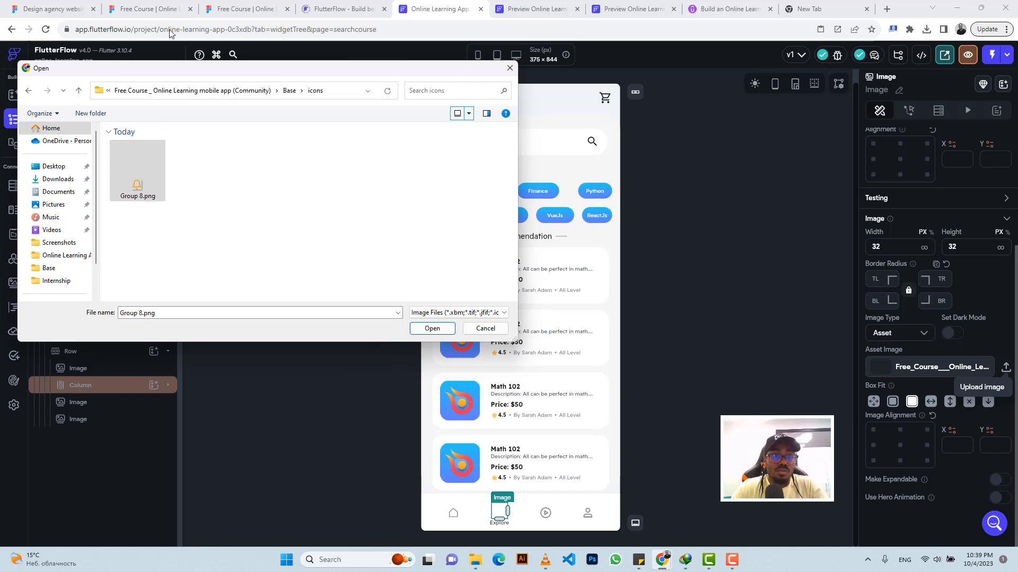
click(78, 94)
click(77, 95)
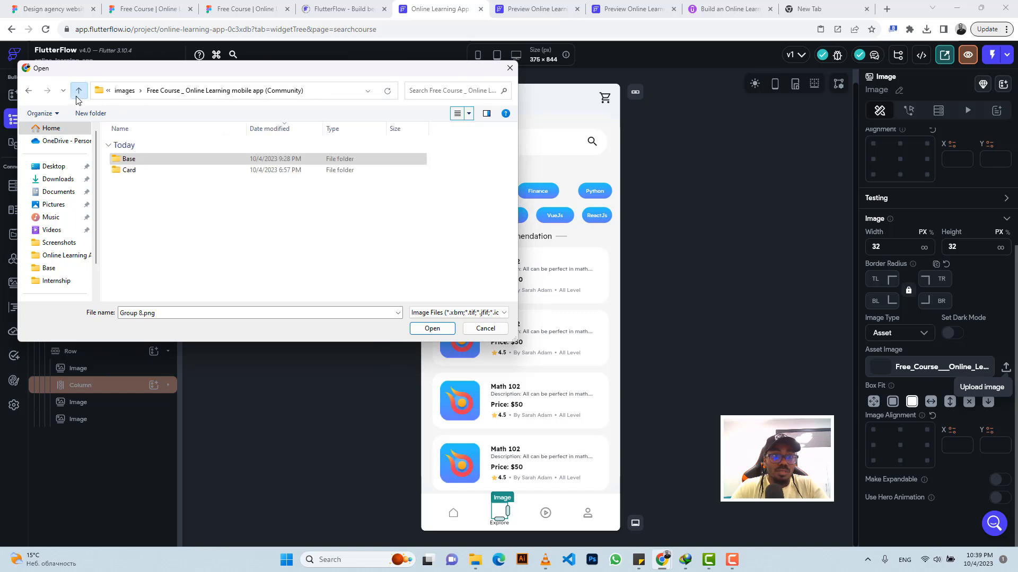
Step: Look through the nested Card folders for the search icon, show the innermost one as large icons, and return to the images folder
double_click(159, 169)
click(143, 163)
double_click(143, 162)
double_click(140, 170)
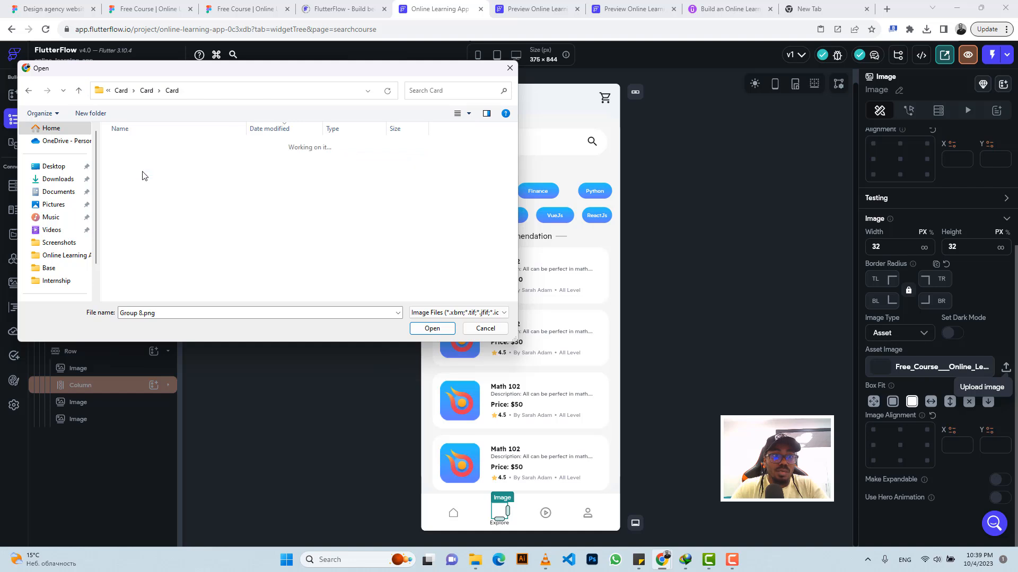
click(469, 114)
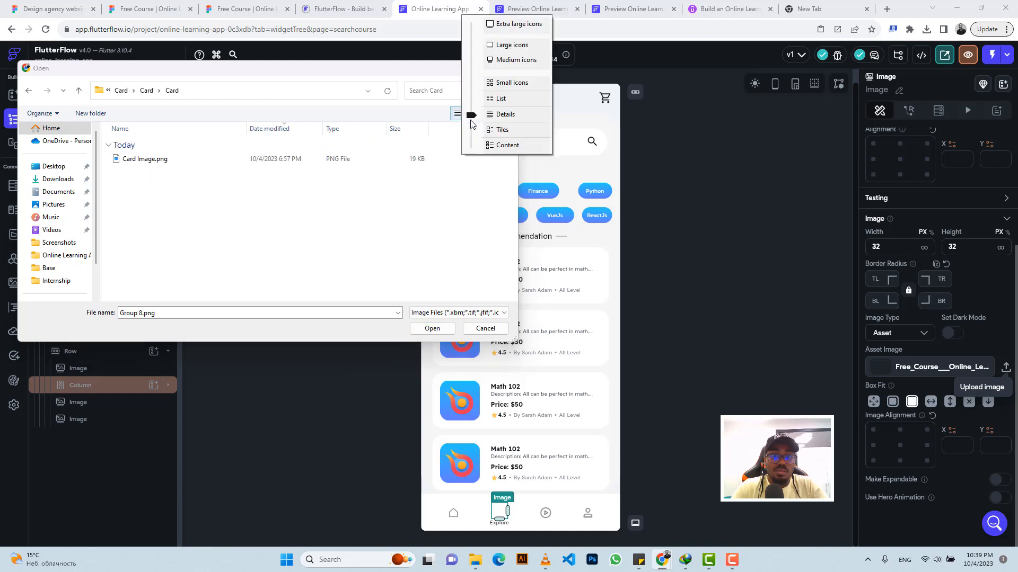
click(509, 45)
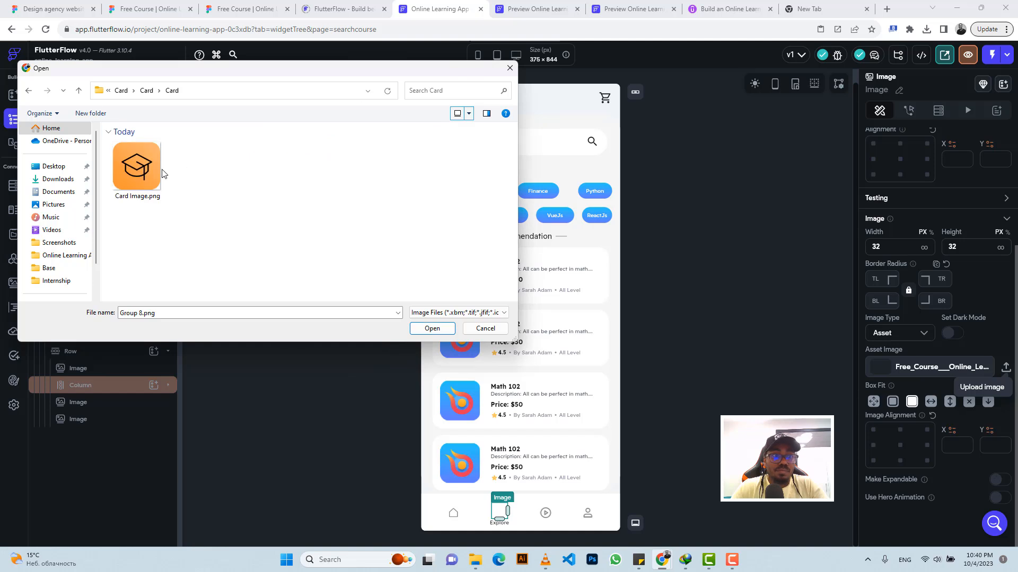
click(79, 94)
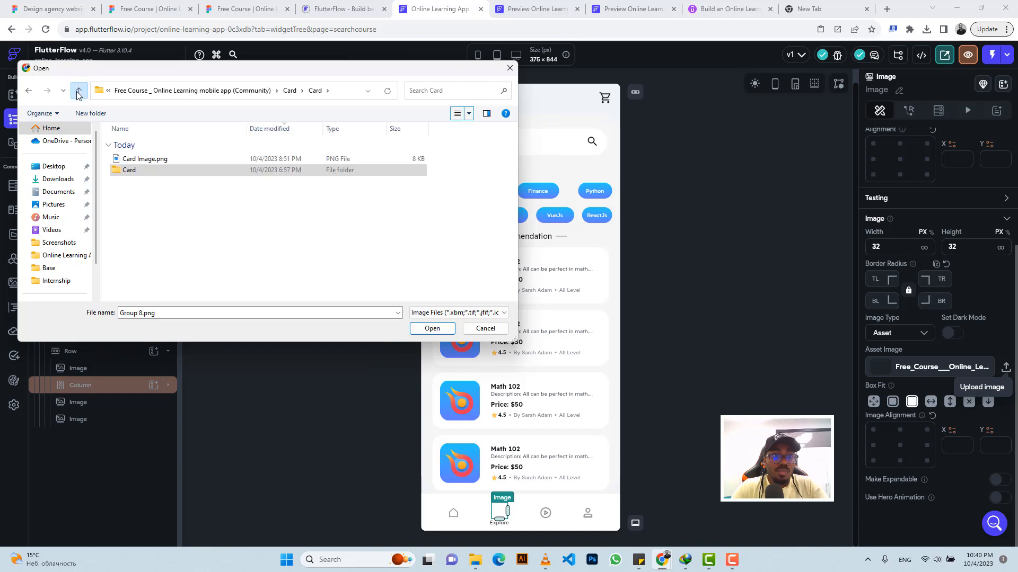
click(79, 94)
click(79, 93)
click(79, 94)
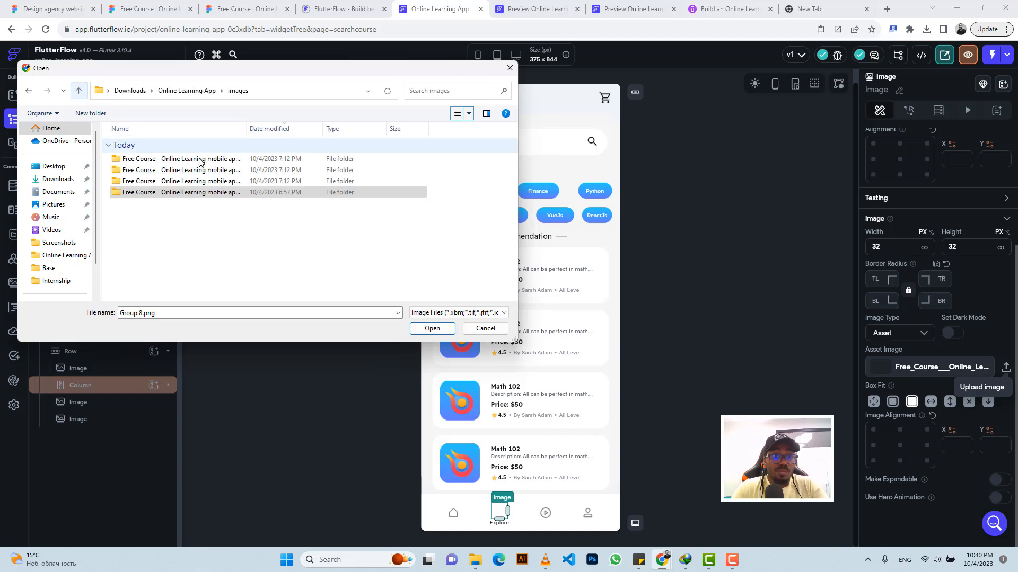
Step: Try to upload search.png from Base/icons in "Free Course _ Online Learning mobile app (Community) (1)" as the Explore icon's asset
double_click(200, 181)
double_click(160, 160)
double_click(162, 162)
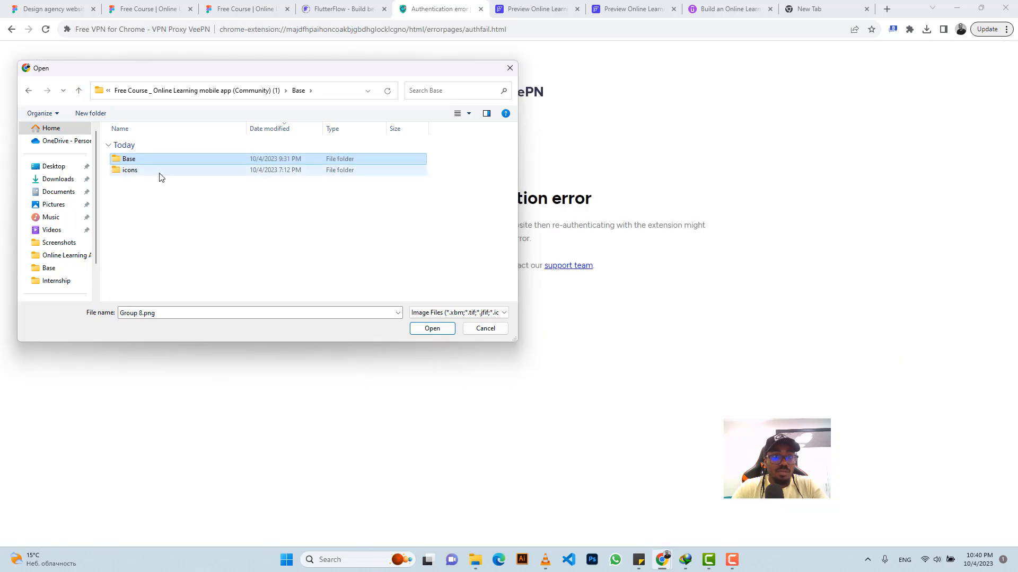
click(160, 177)
double_click(159, 172)
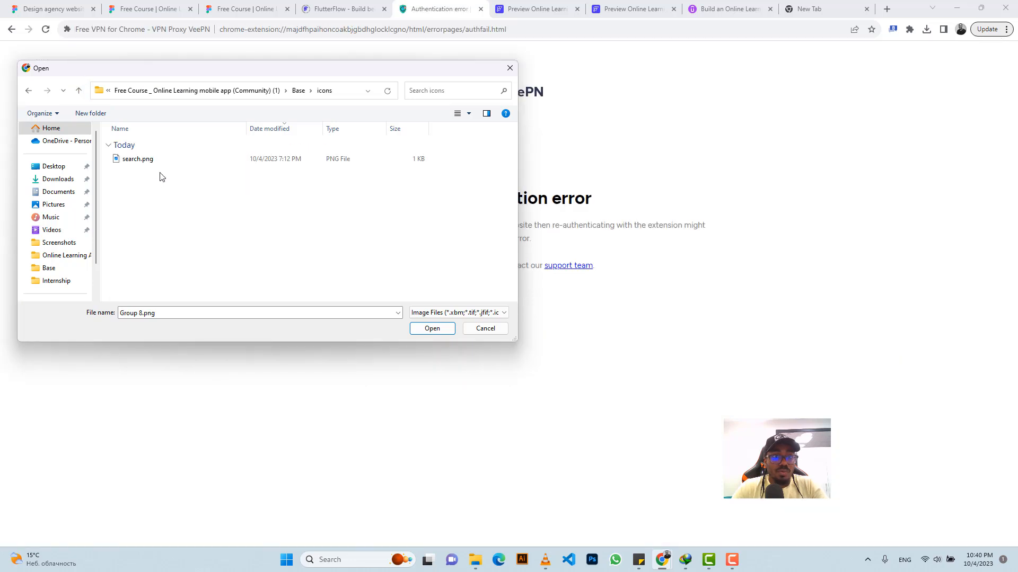
click(153, 160)
click(424, 328)
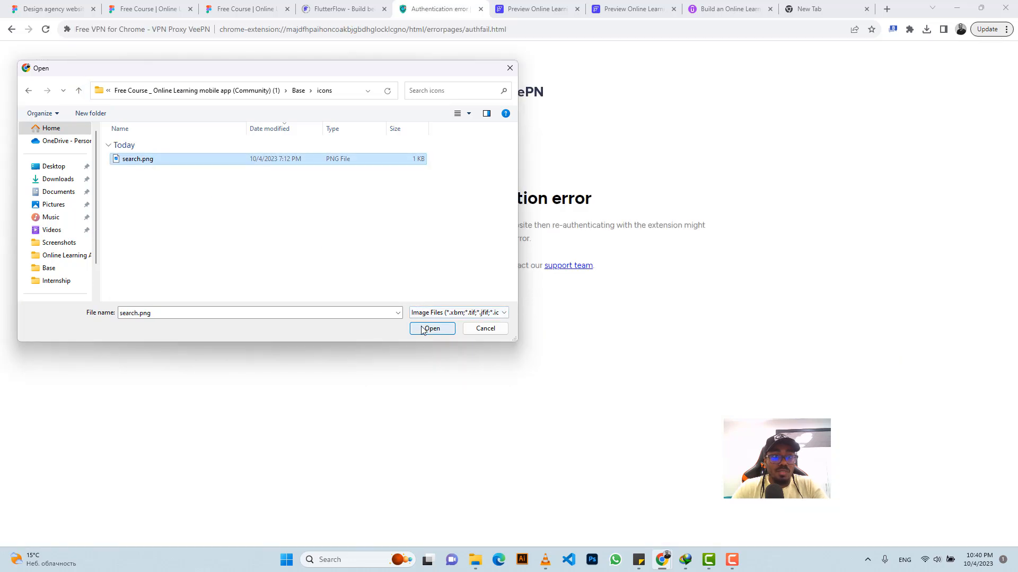
Step: Return from the VPN extension's error page to the FlutterFlow searchcourse page and reload the project
click(12, 30)
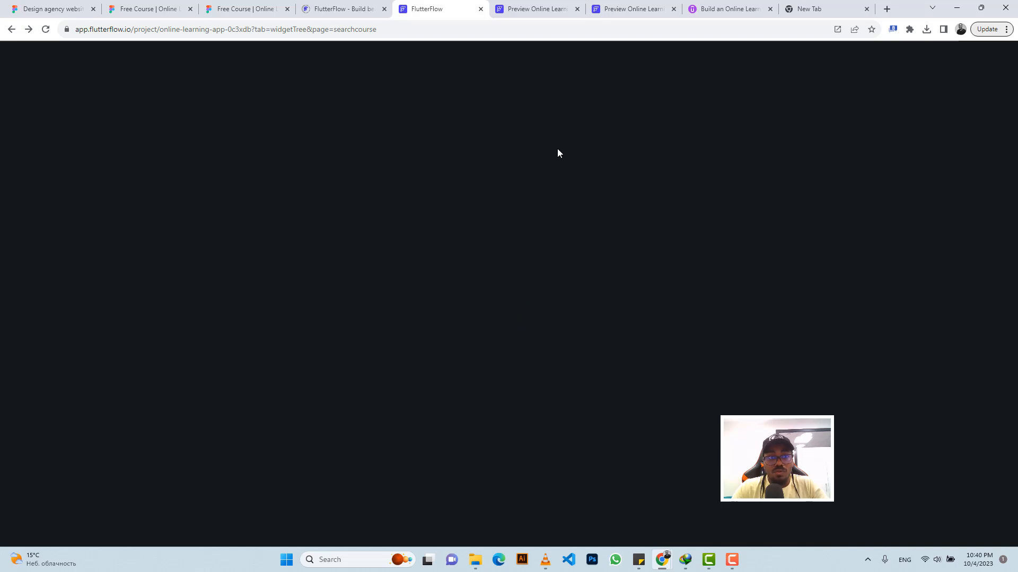
click(444, 26)
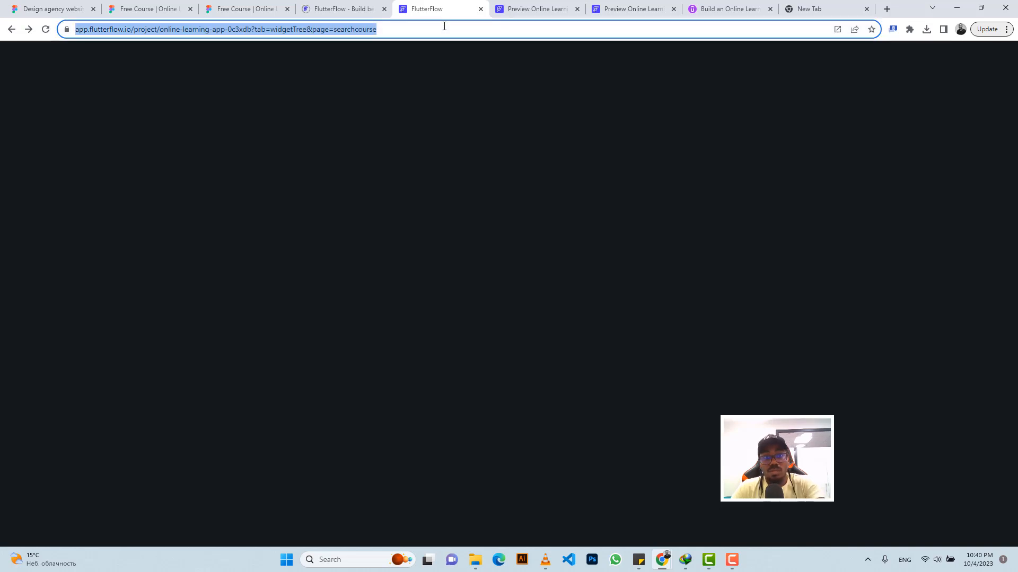
key(Return)
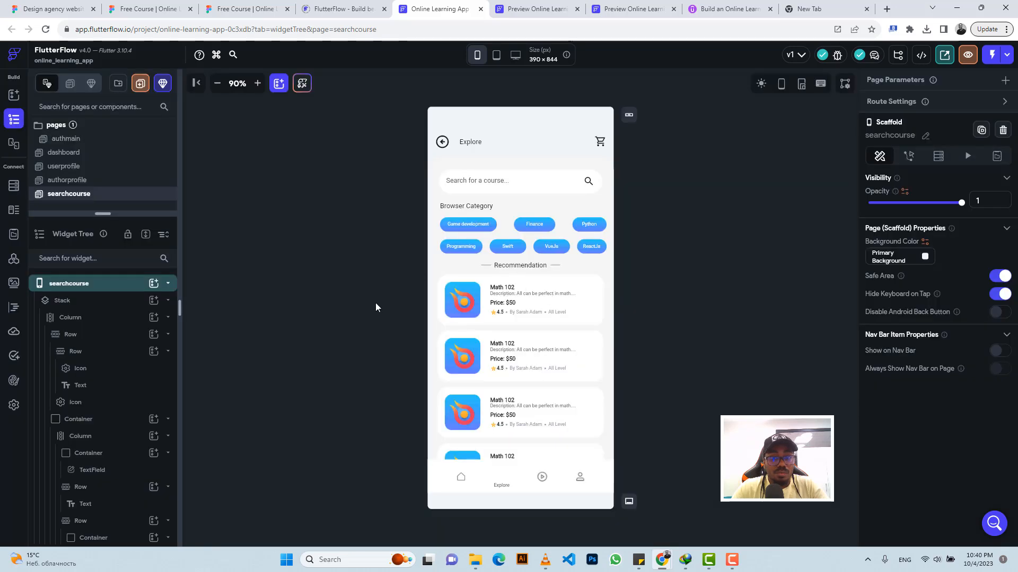
Step: Select the image above the Explore label and upload search.png as its asset image
click(501, 479)
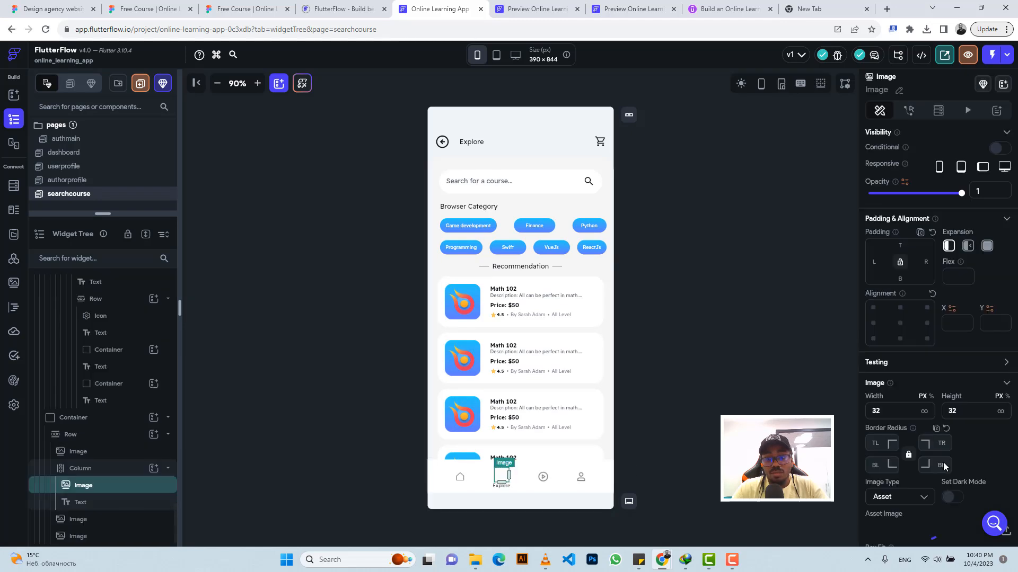
scroll(981, 418, down, 3)
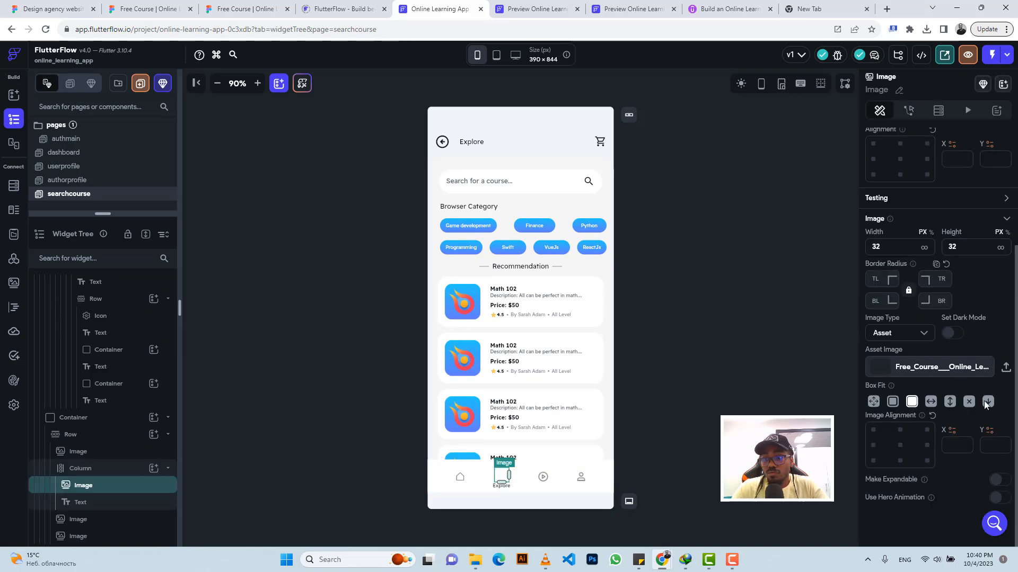
click(1006, 369)
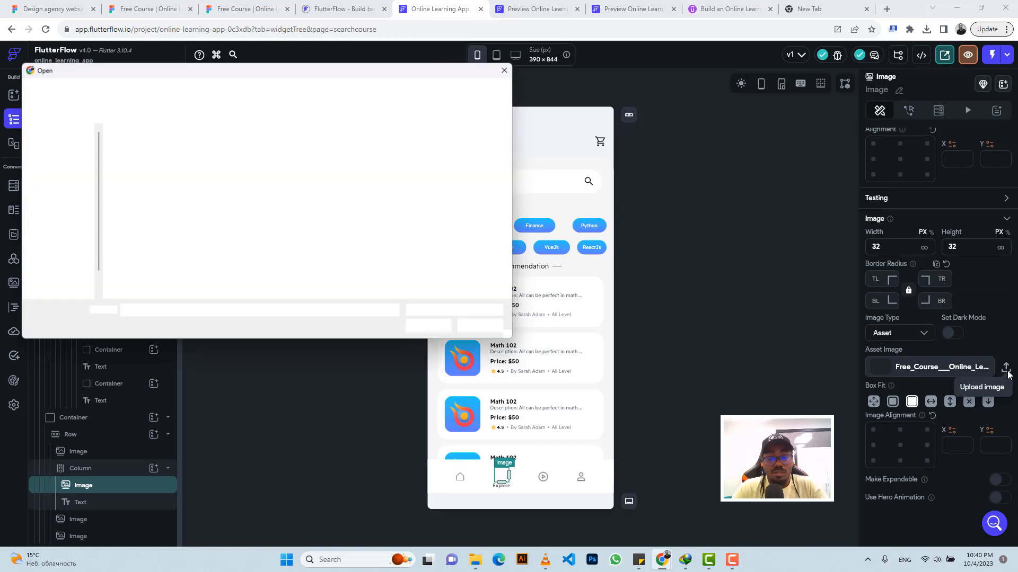
click(148, 160)
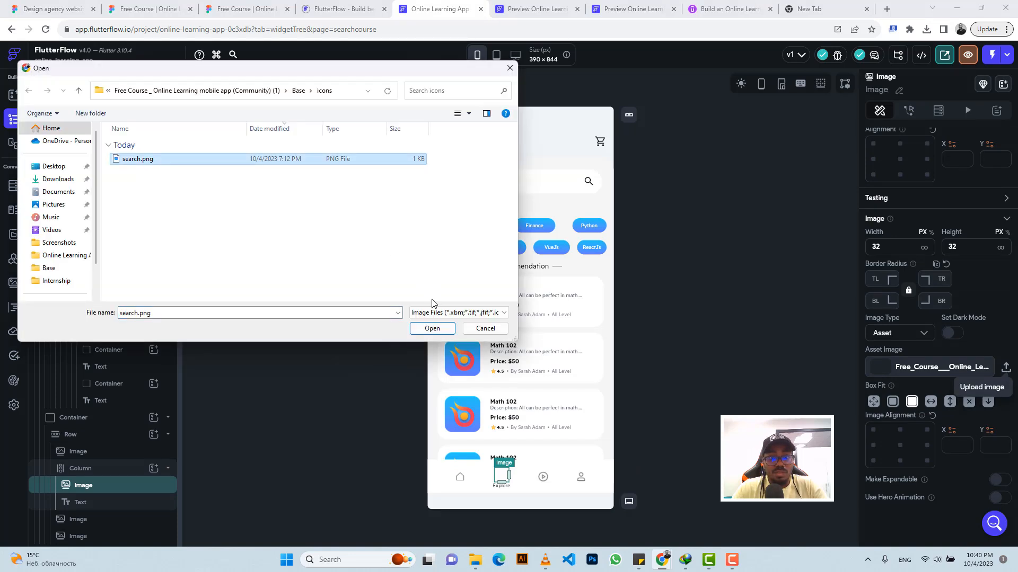
click(432, 328)
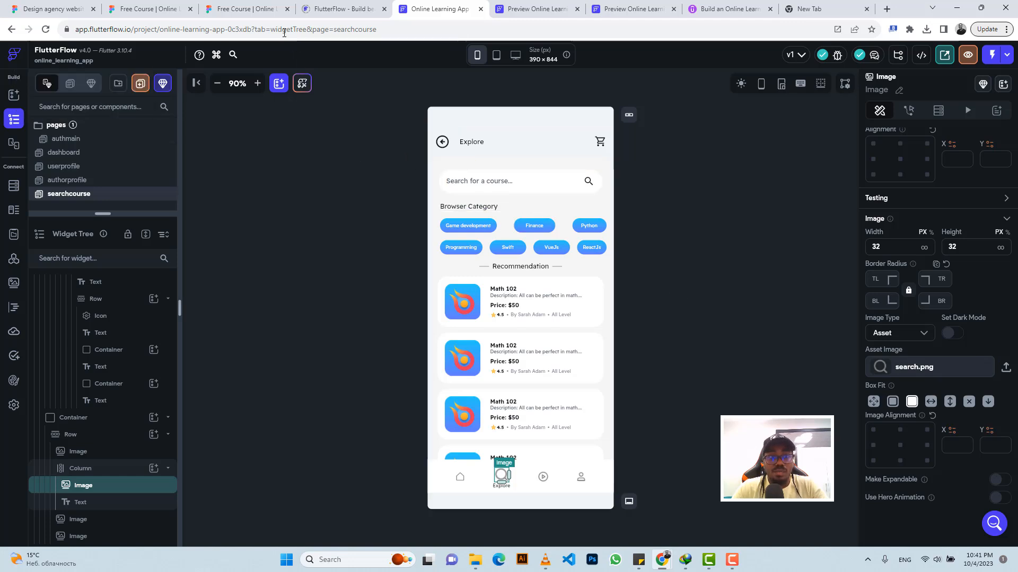
Step: Compare the Explore icon with the Figma design, then check the inner Base folder of "(Community) (1)" for another icon file to upload
click(234, 7)
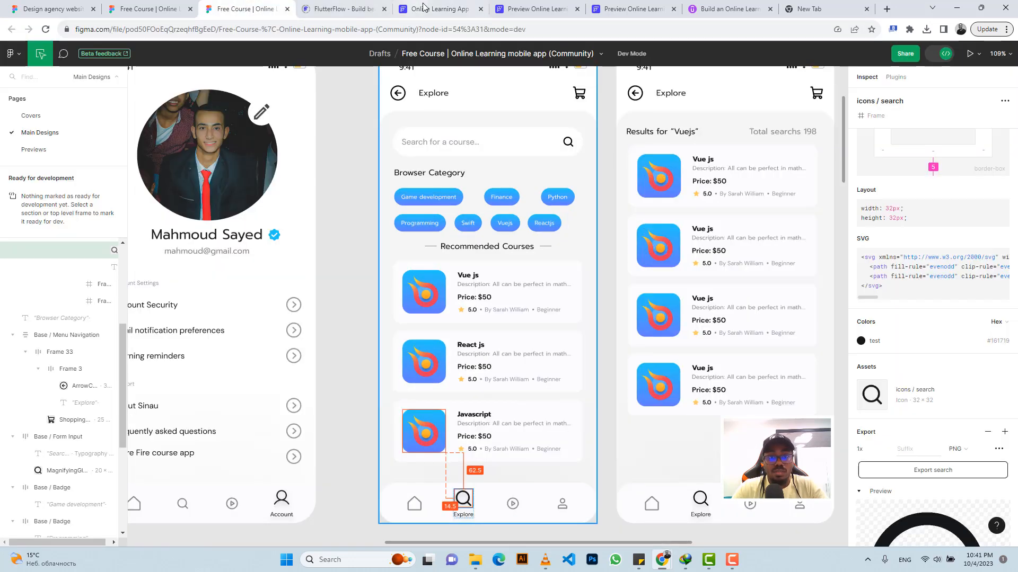
click(440, 9)
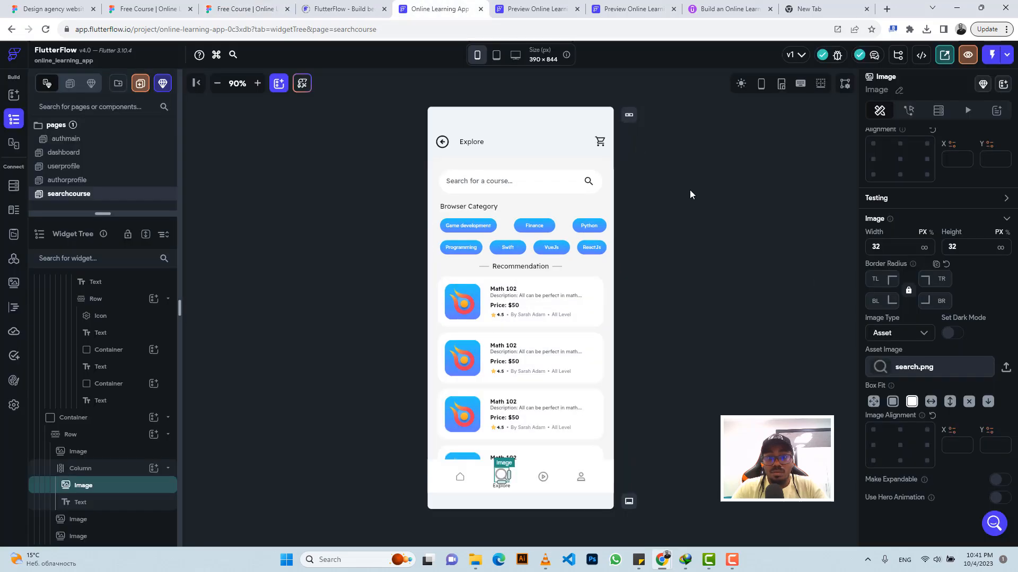
click(1007, 368)
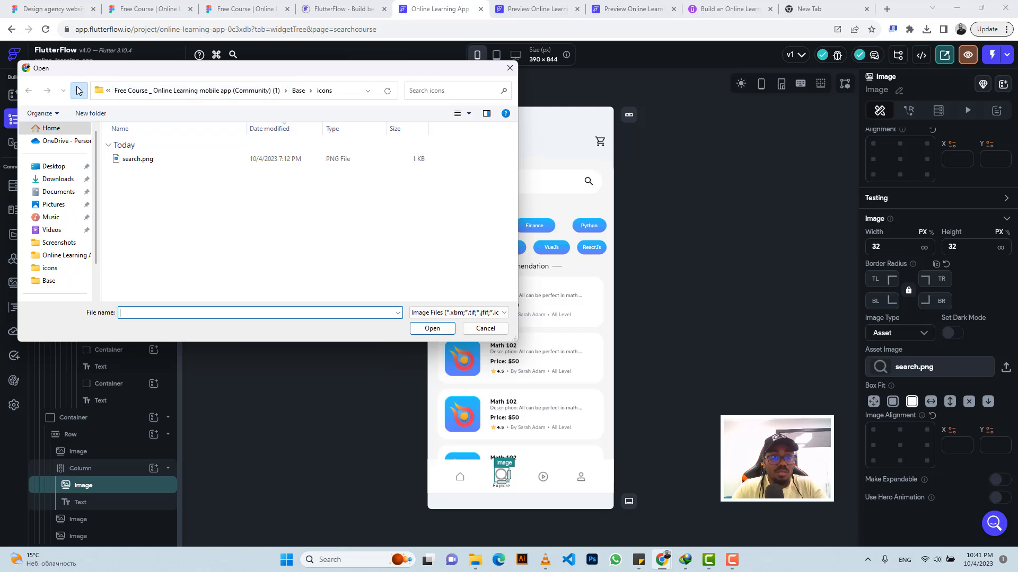
click(78, 90)
double_click(137, 159)
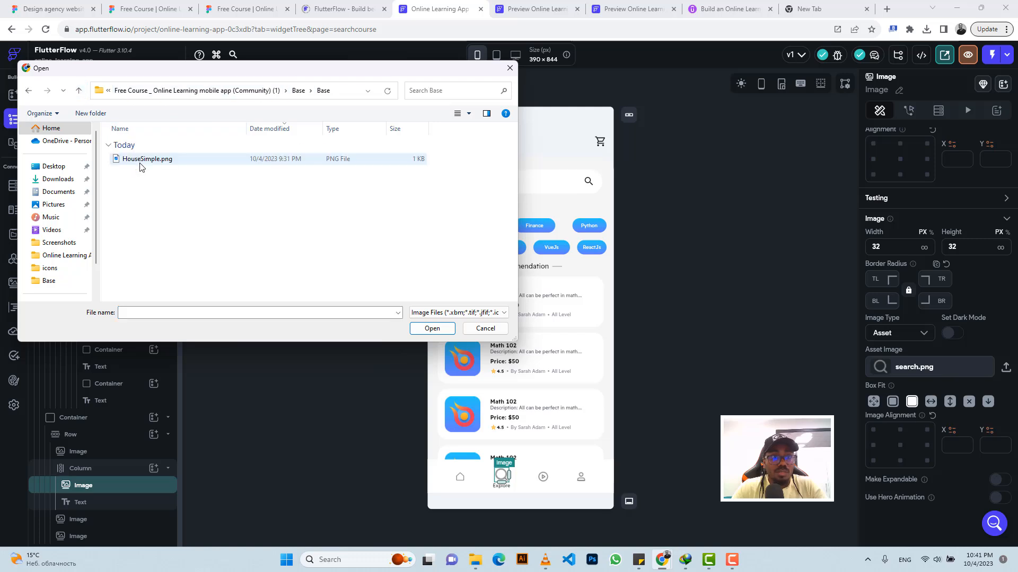
click(79, 90)
click(79, 91)
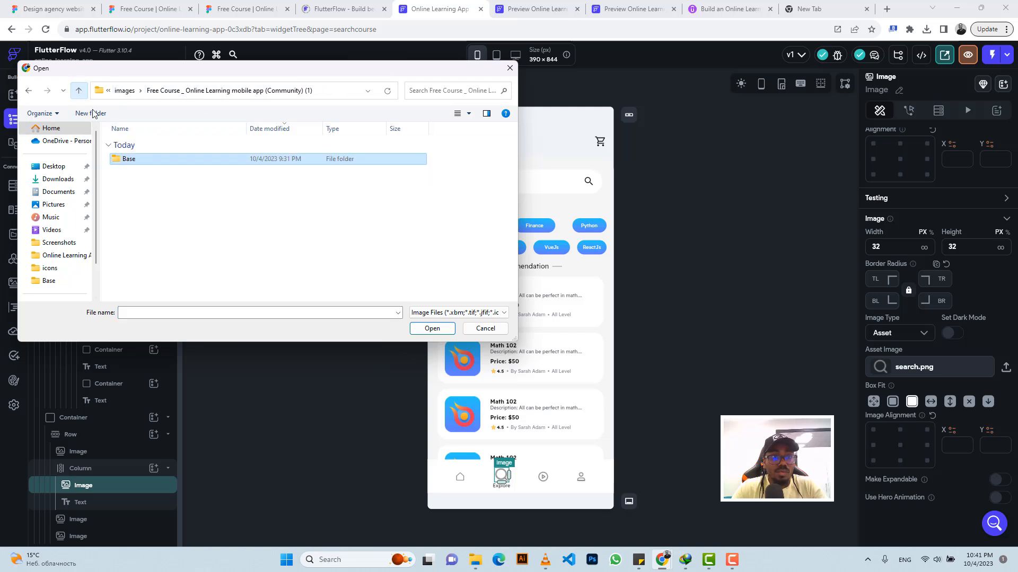
Step: Check the Base/icons folder of "Free Course _ Online Learning mobile app (Community) (2)" for a search icon, showing its files as large icons
click(79, 90)
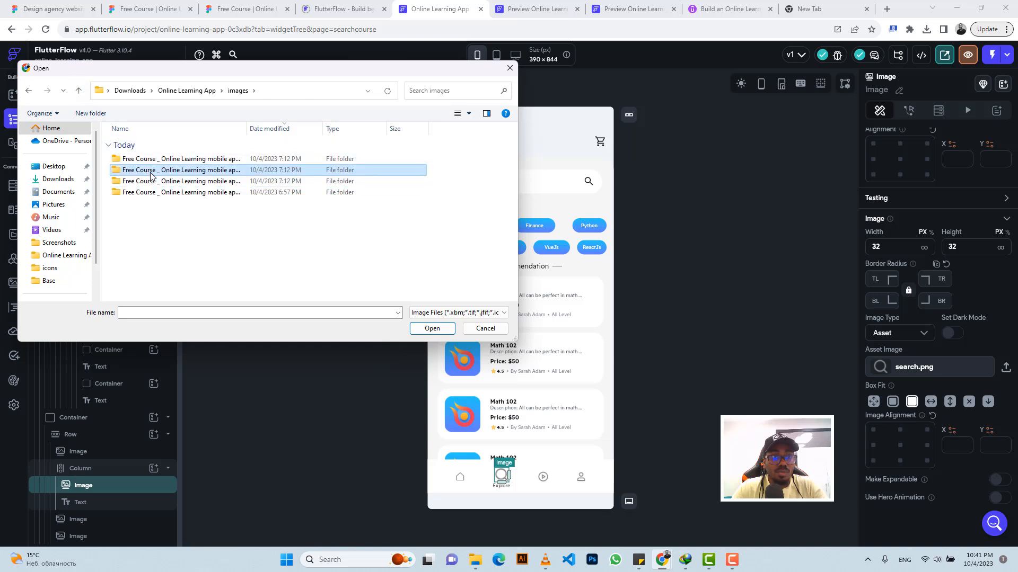
double_click(151, 172)
double_click(148, 161)
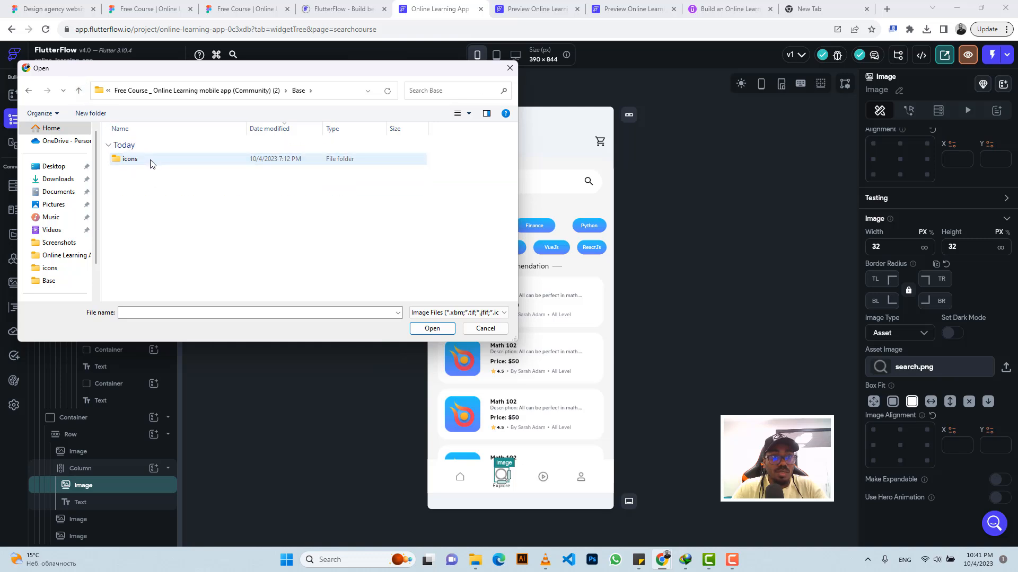
double_click(150, 163)
click(151, 163)
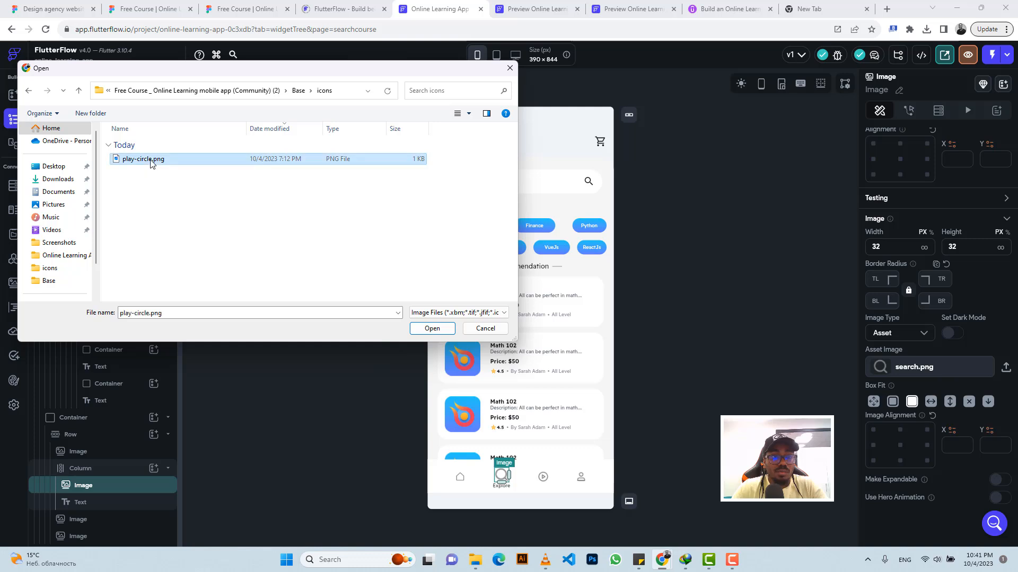
click(470, 114)
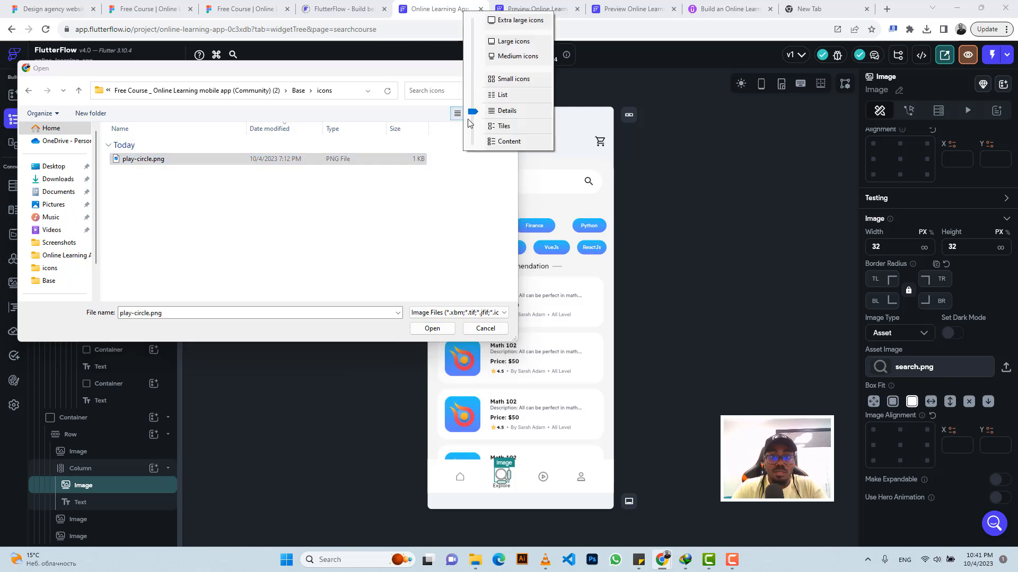
click(496, 41)
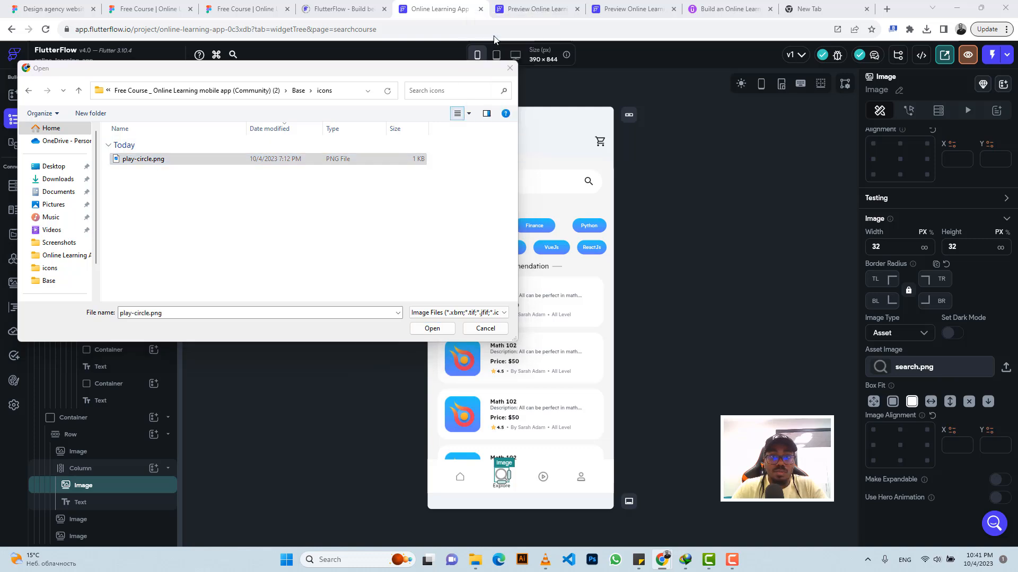
Step: Check the Base/icons folder of "Free Course _ Online Learning mobile app (Community) (3)" for a search icon
click(79, 91)
click(79, 92)
click(79, 91)
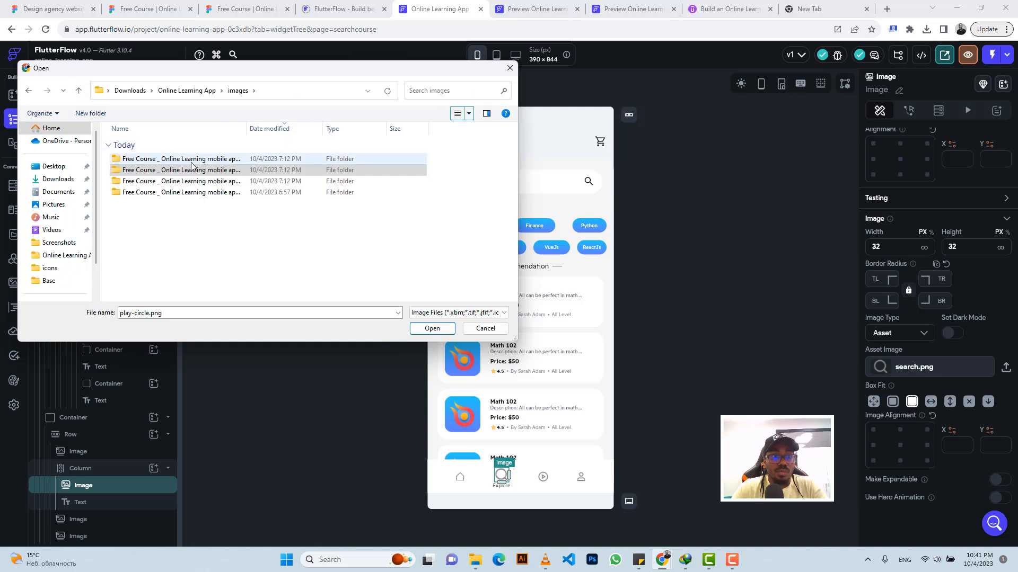
double_click(192, 164)
double_click(171, 158)
double_click(171, 159)
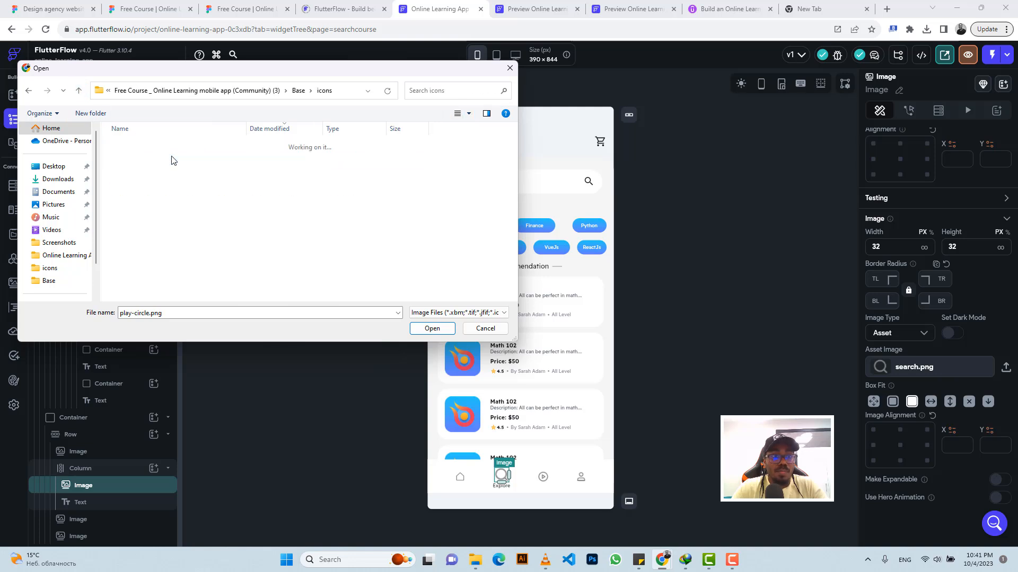
Step: Look for a search icon in the nested Card folders of "Free Course _ Online Learning mobile app (Community)", and cancel the upload
click(78, 92)
click(78, 92)
click(78, 92)
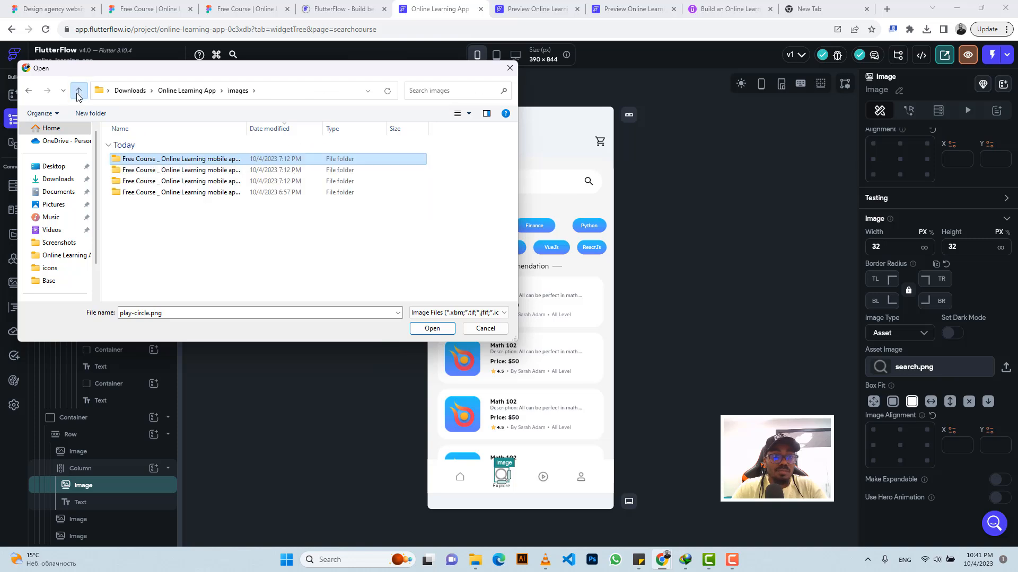
click(79, 93)
click(78, 92)
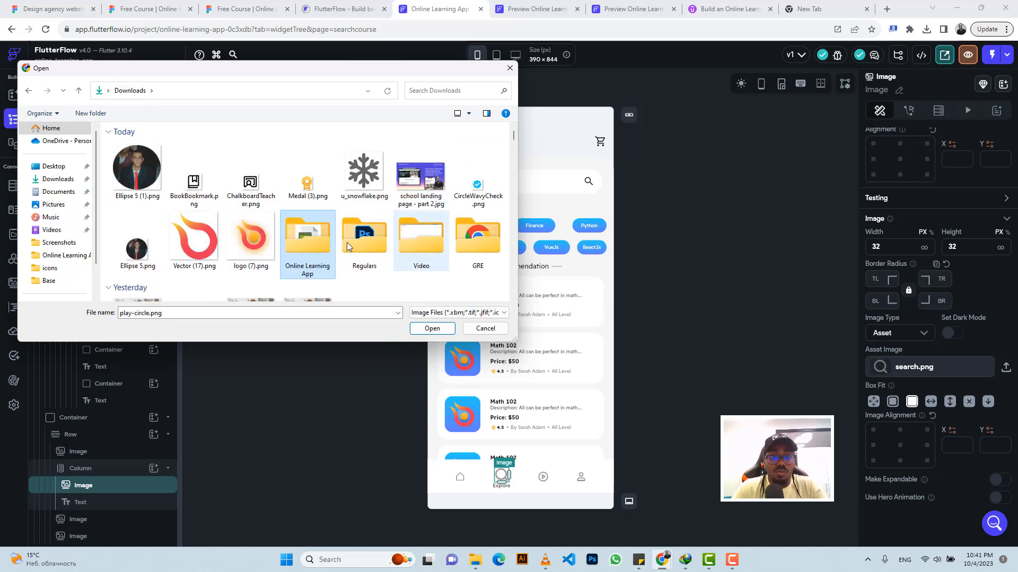
double_click(311, 247)
double_click(193, 159)
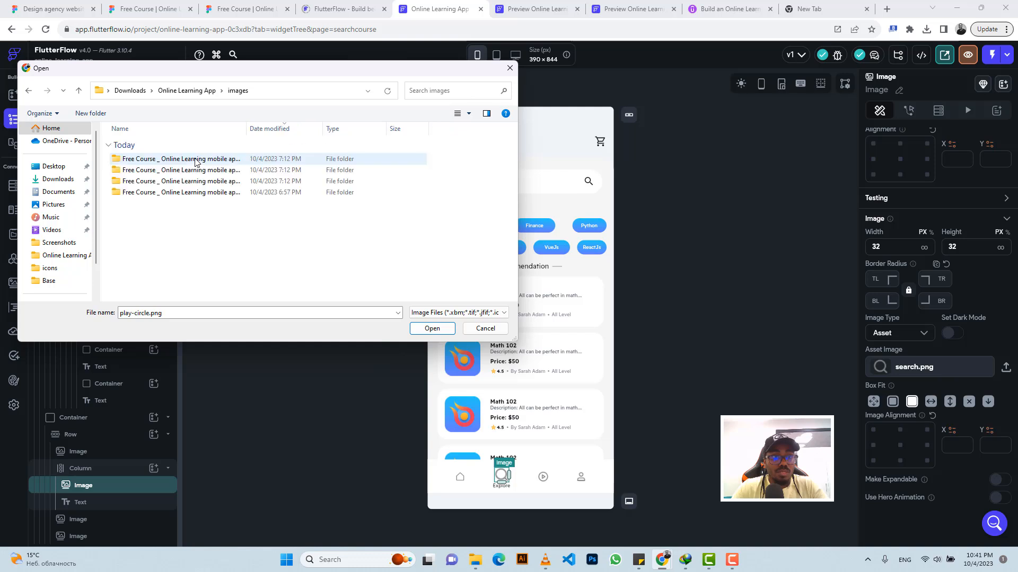
click(79, 90)
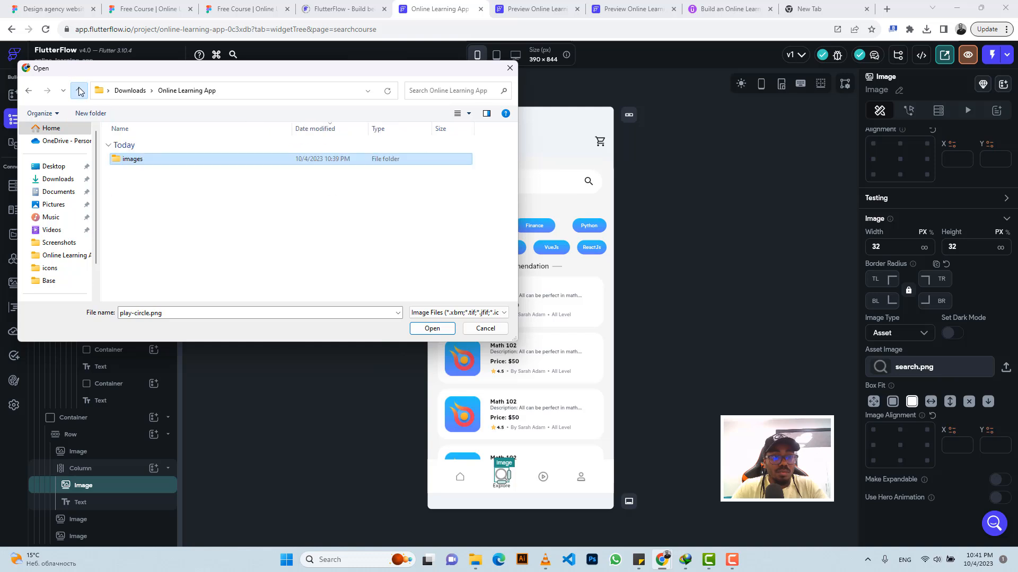
double_click(196, 162)
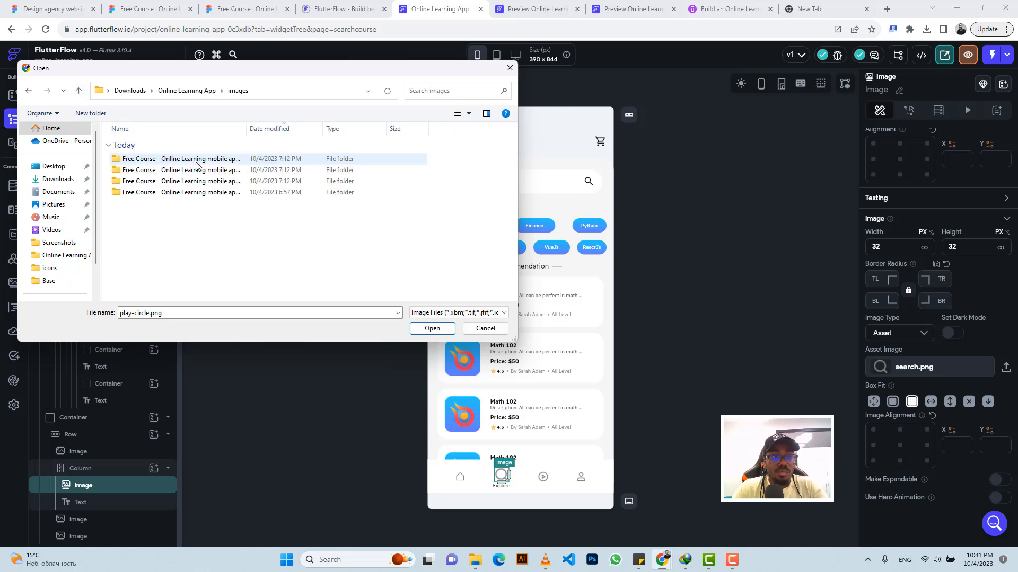
click(185, 194)
double_click(185, 194)
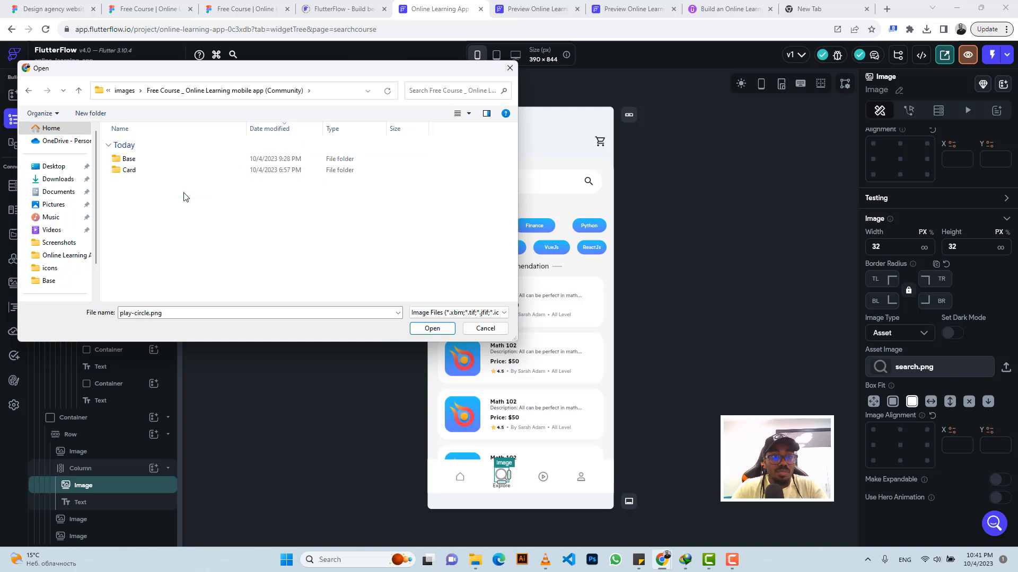
double_click(167, 172)
double_click(158, 164)
click(152, 170)
double_click(153, 170)
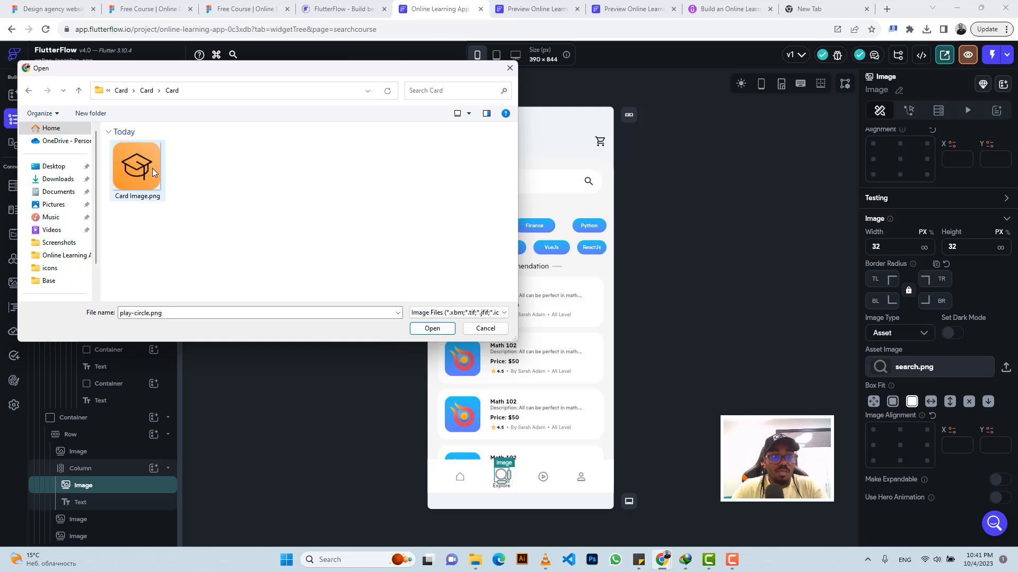
click(79, 90)
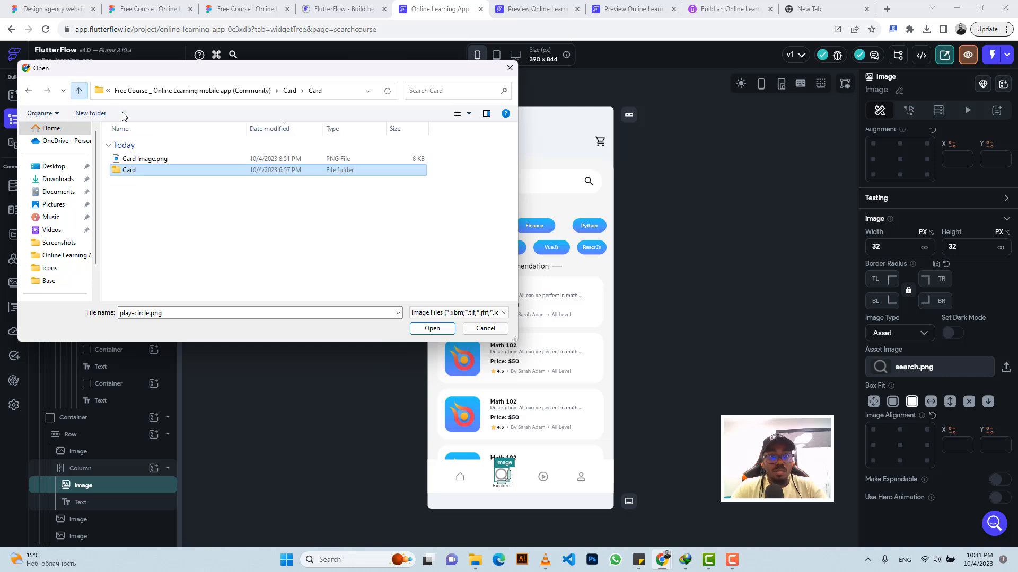
click(475, 328)
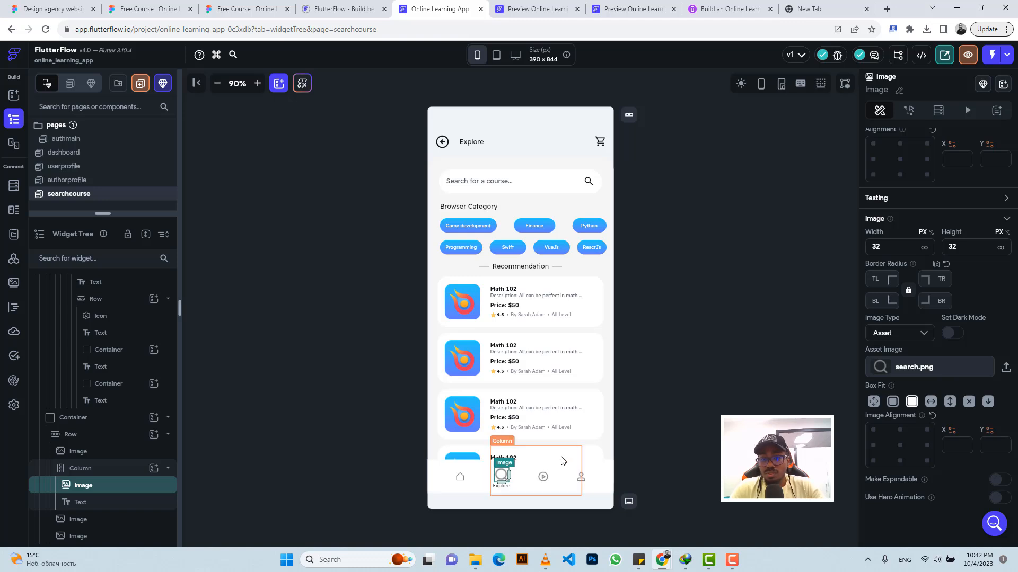
Step: Add an Icon widget to the Explore column in the navigation bar and set it to Search Outlined
click(114, 468)
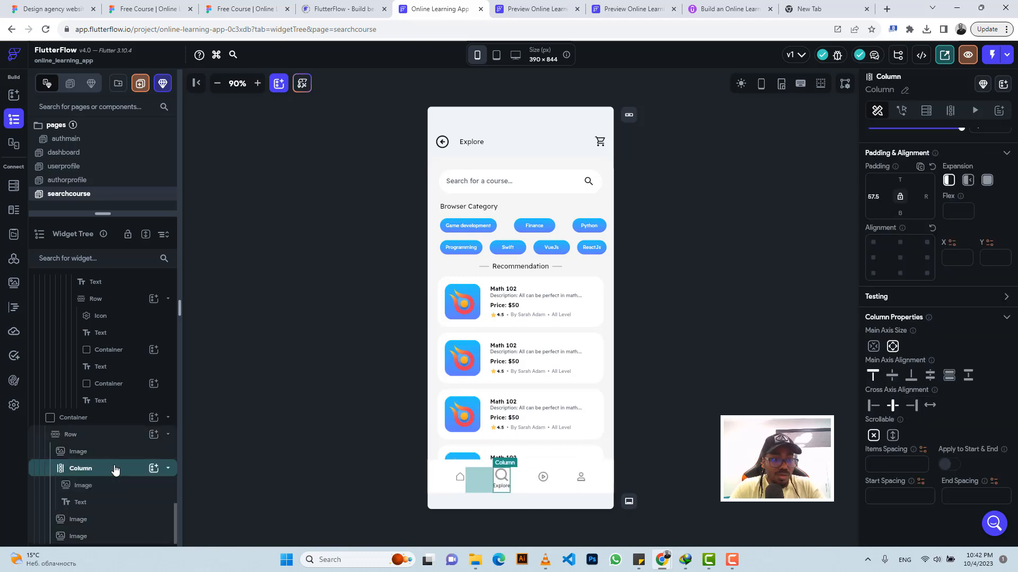
click(154, 469)
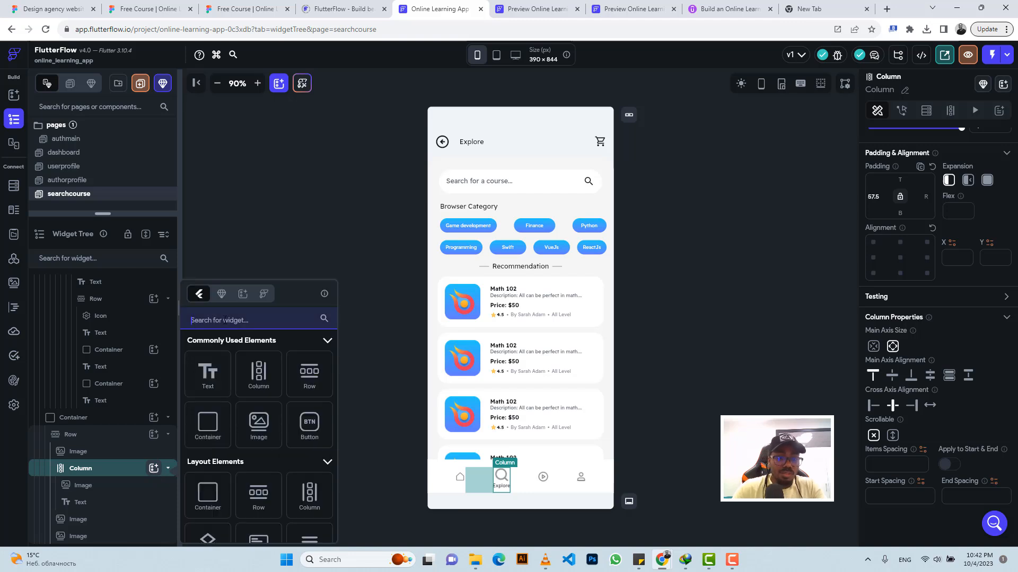
text(Icon)
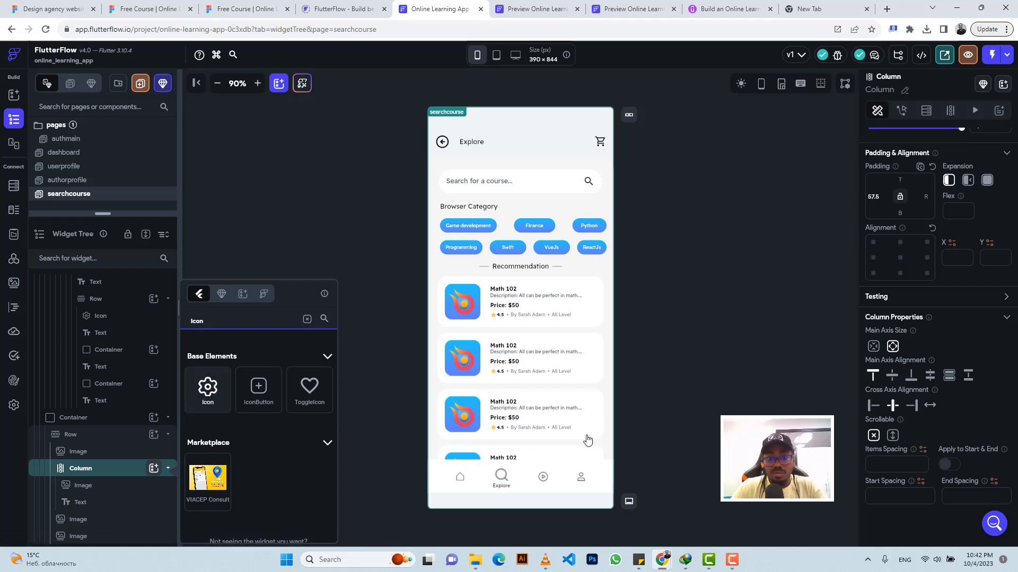
key(Return)
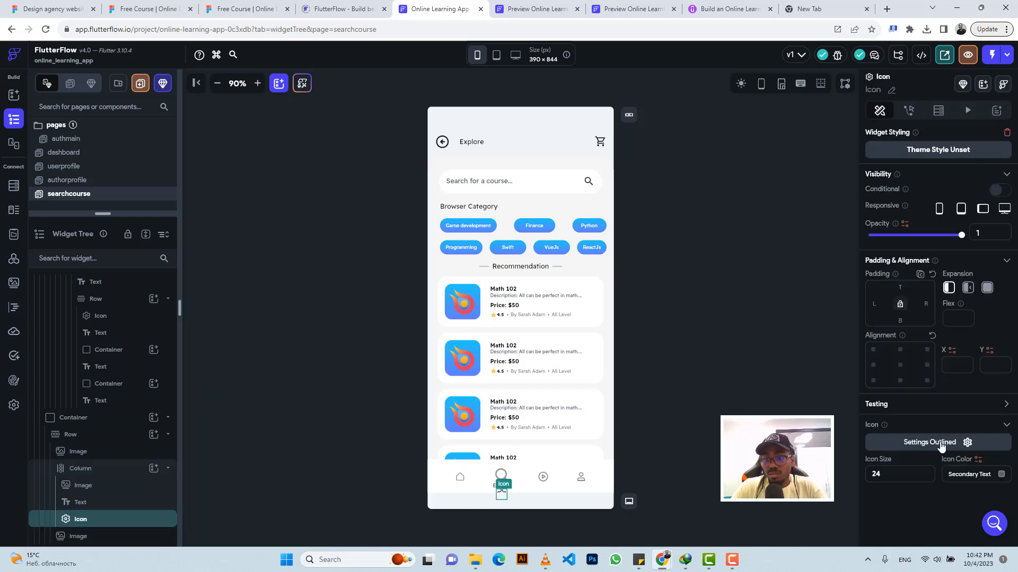
click(941, 446)
text(s)
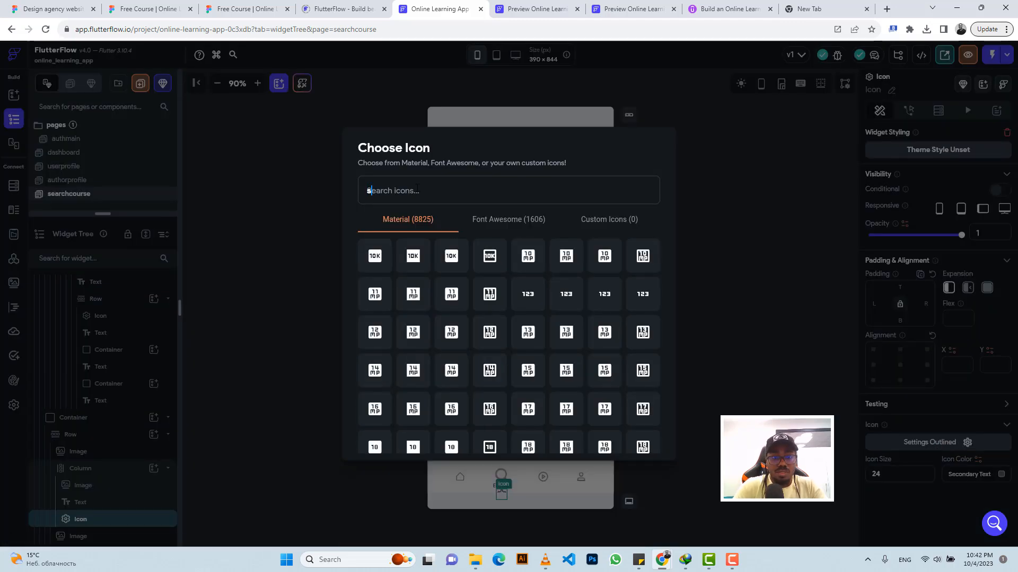
text(earch)
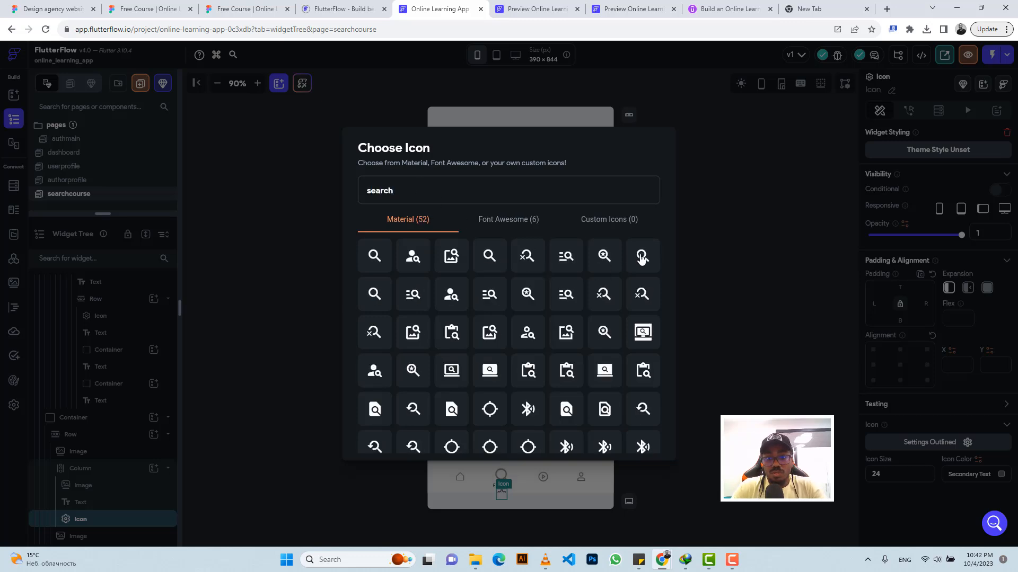
click(642, 257)
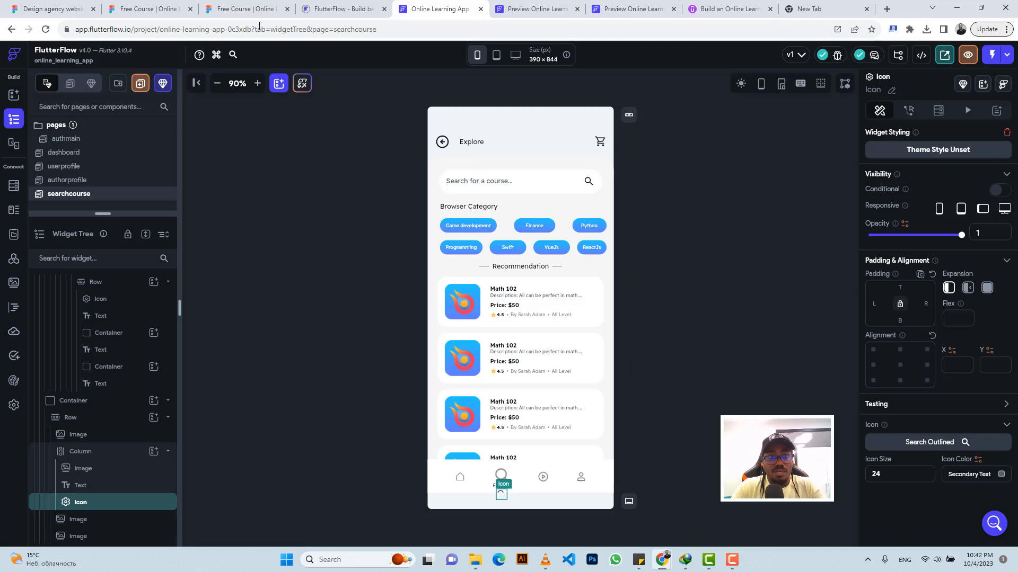
Step: Check the search icon's dimensions in the Figma design and set the new Explore icon's size to 32 in FlutterFlow
click(243, 9)
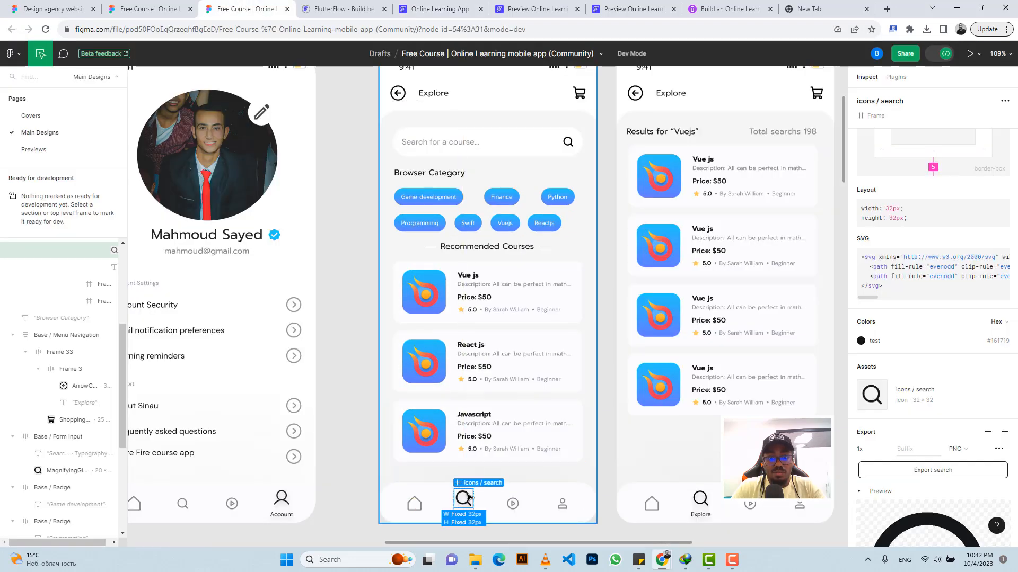
click(425, 6)
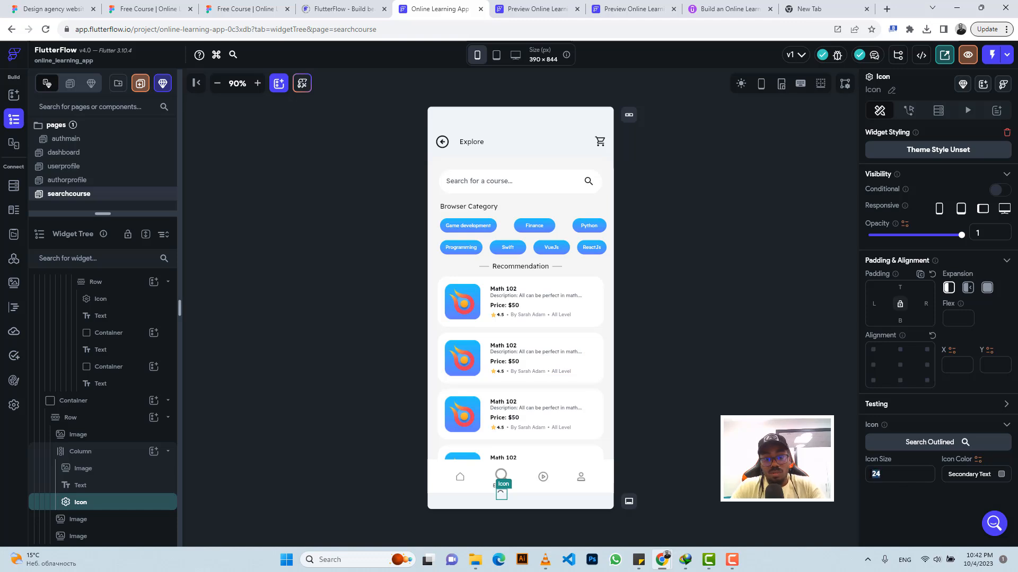
text(32)
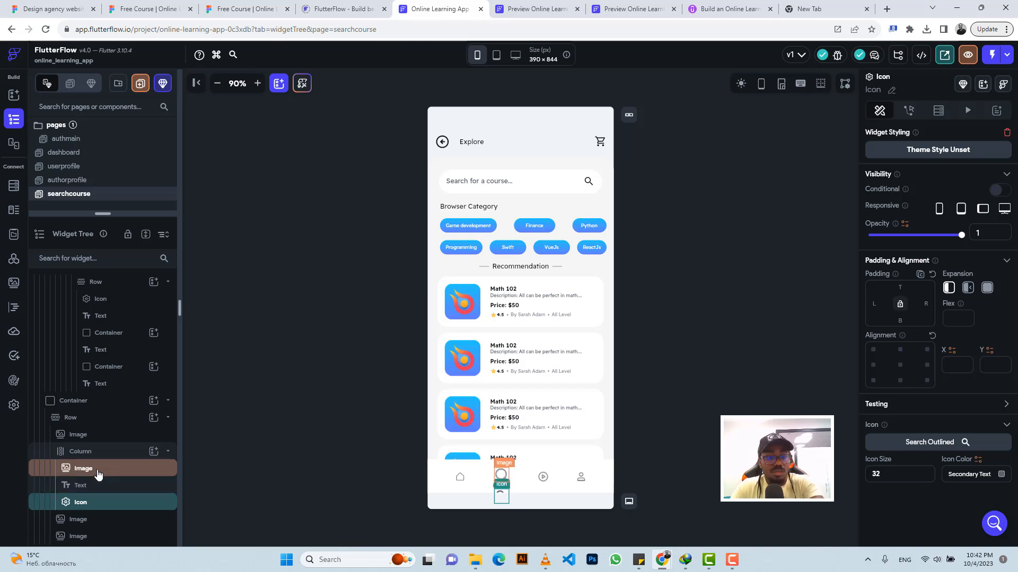
Step: Delete the search.png image from the Explore column in the navigation bar
key(Delete)
click(99, 475)
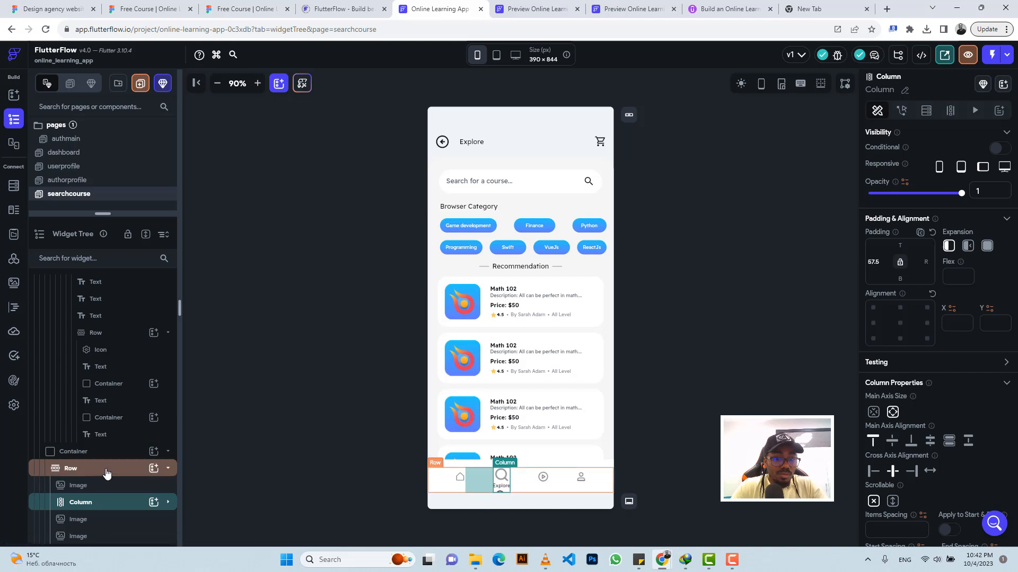
click(91, 521)
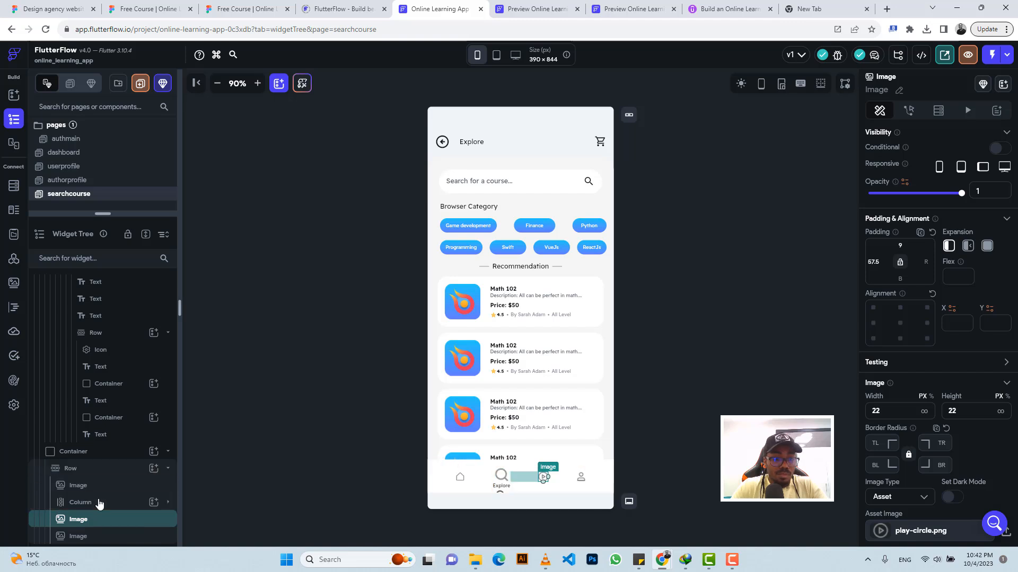
click(100, 502)
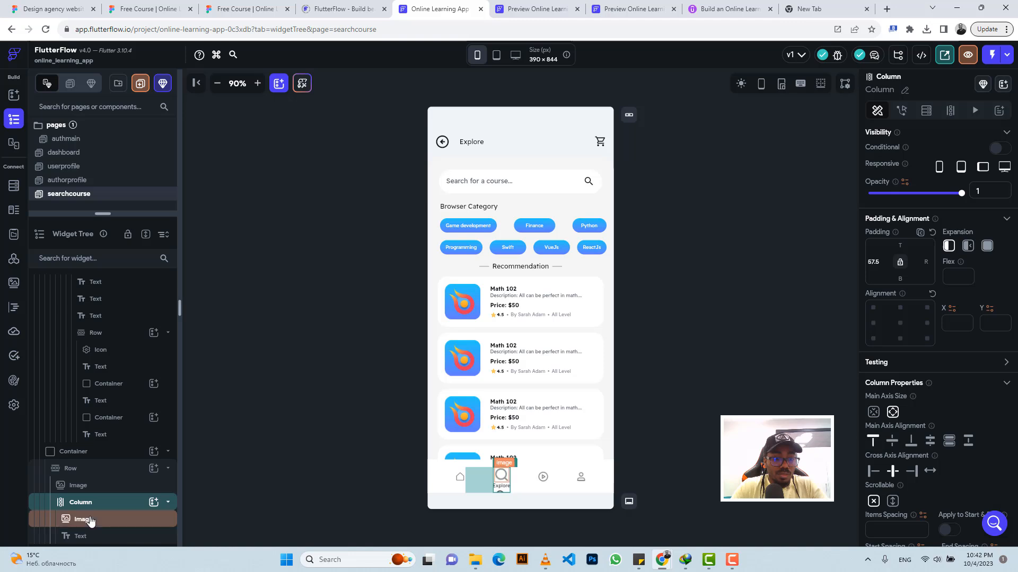
click(90, 520)
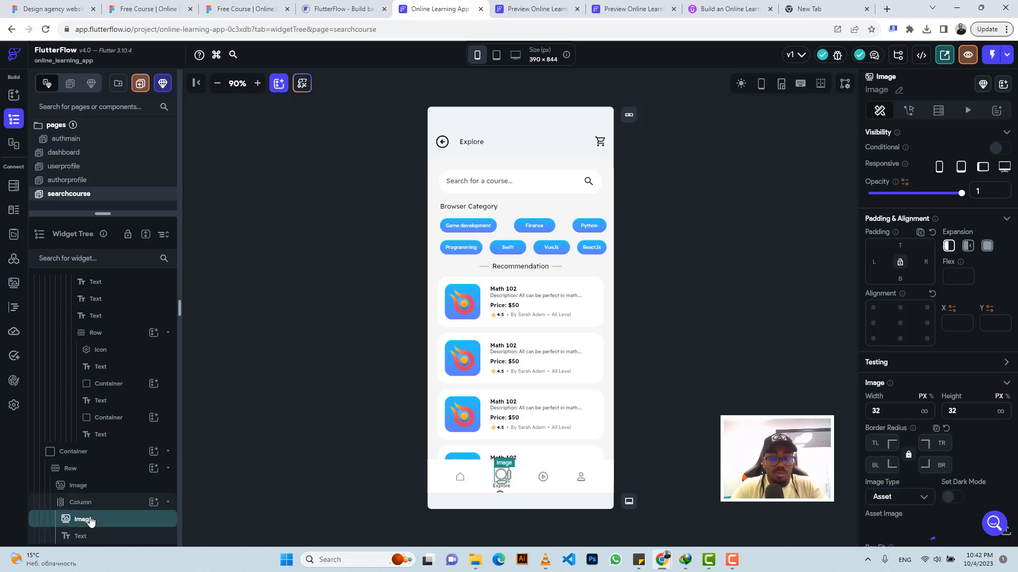
key(Delete)
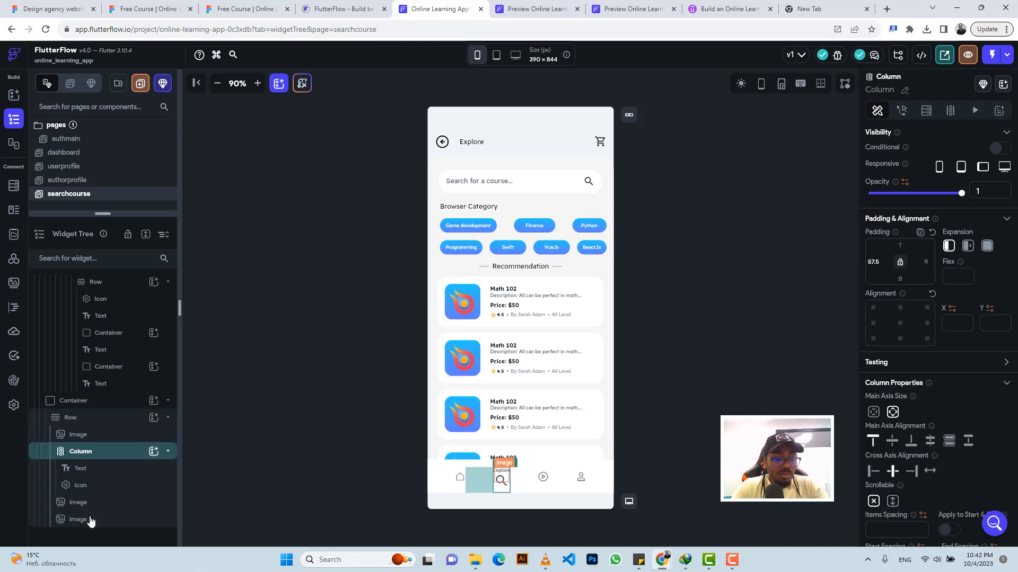
Step: Move the Explore text below the search icon in the column, and select the navigation bar row
click(81, 485)
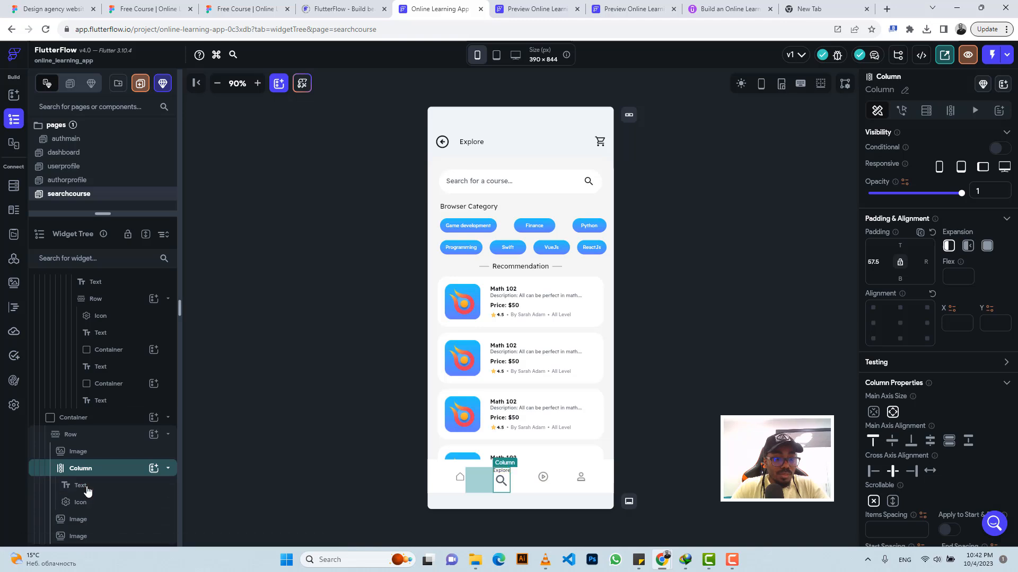
drag(88, 491, 90, 502)
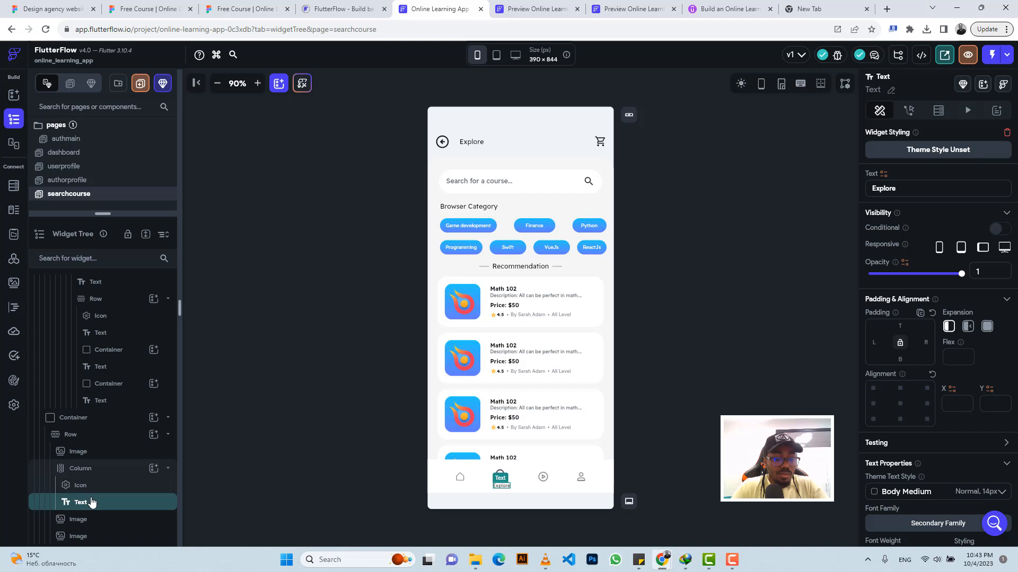
click(692, 380)
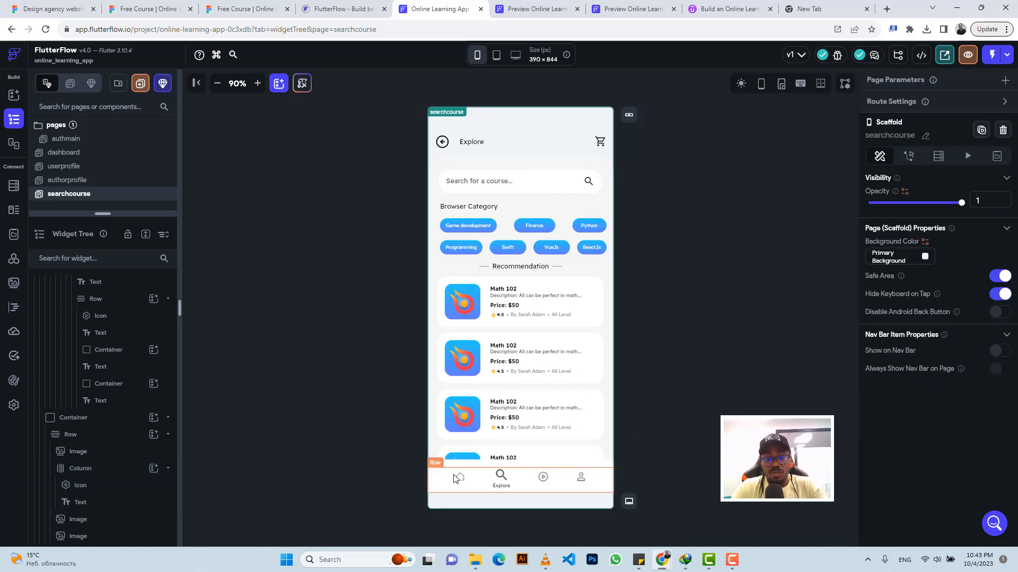
click(438, 469)
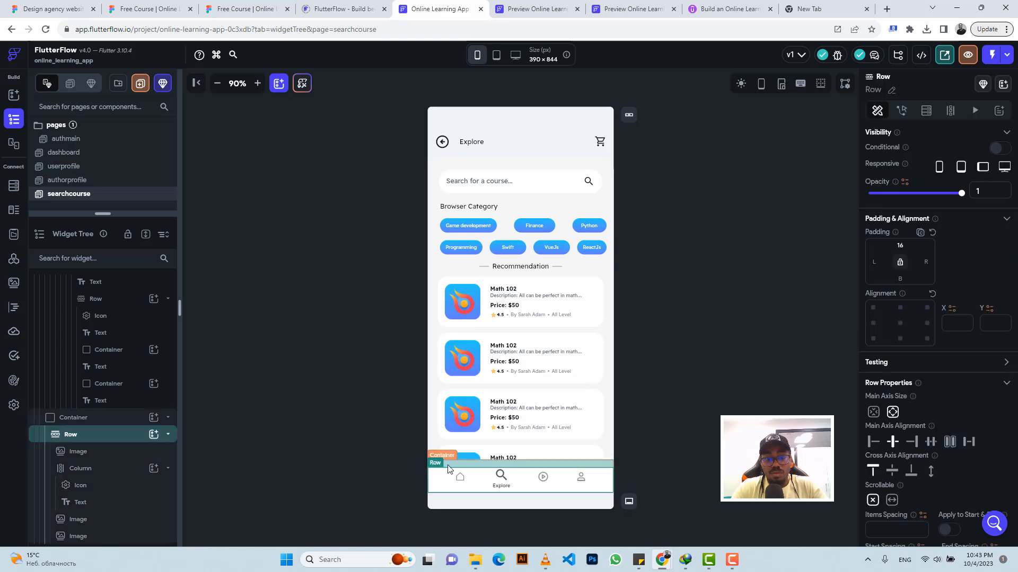
Step: Wrap the searchcourse page's top-level Stack in a Container and set the container's width and height to infinity
click(448, 469)
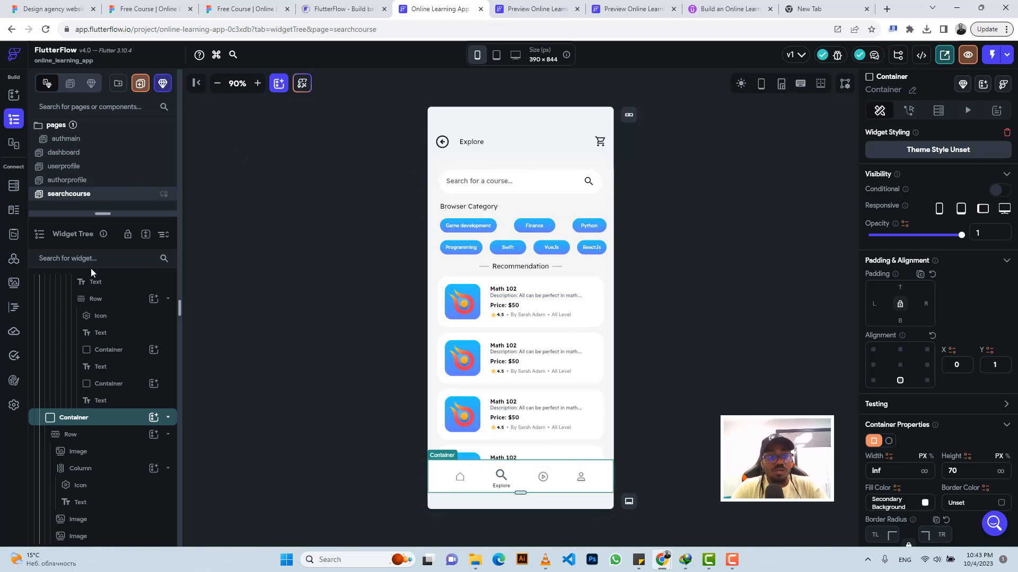
scroll(99, 287, up, 14)
scroll(113, 292, up, 8)
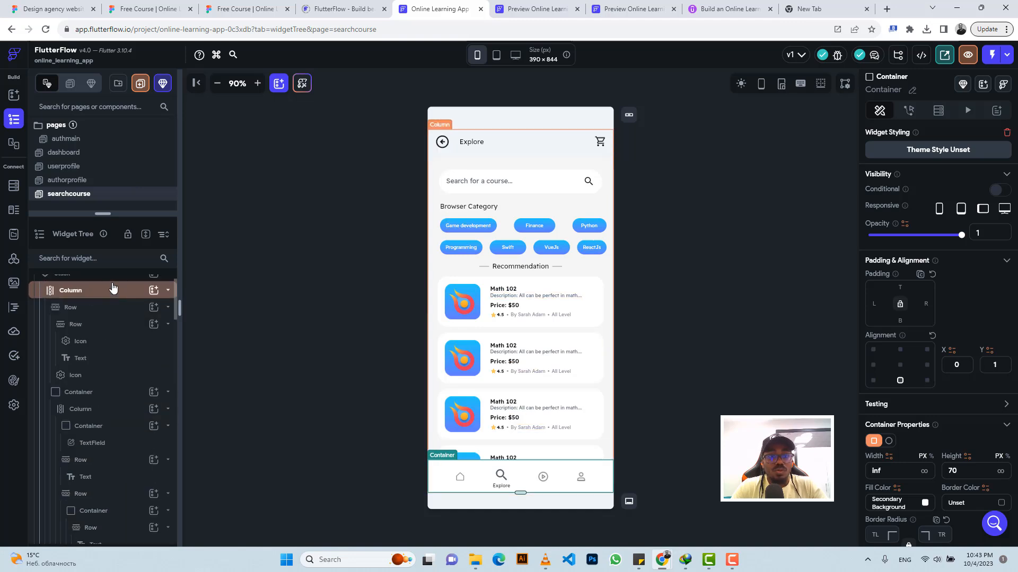
scroll(106, 291, up, 2)
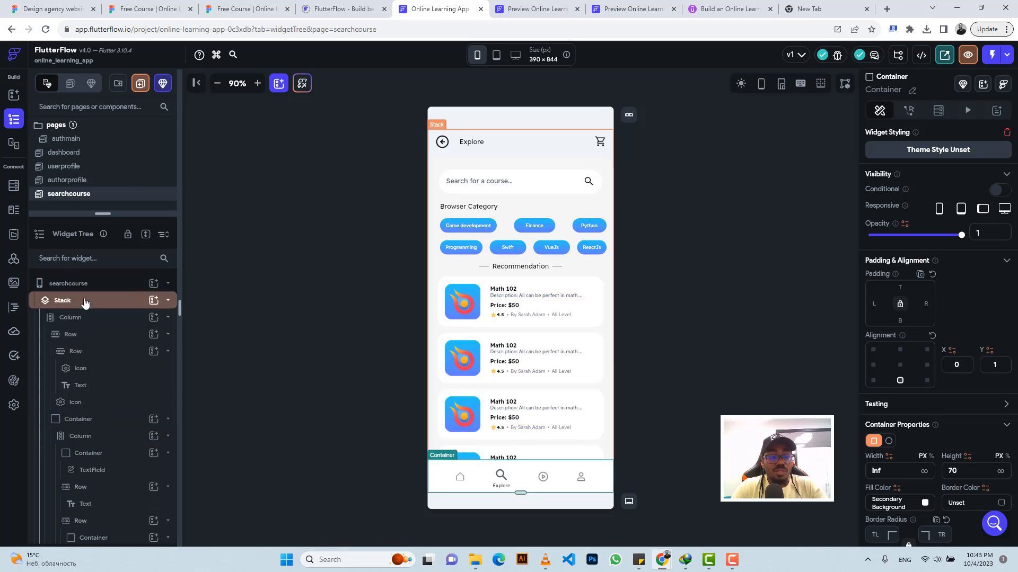
click(84, 302)
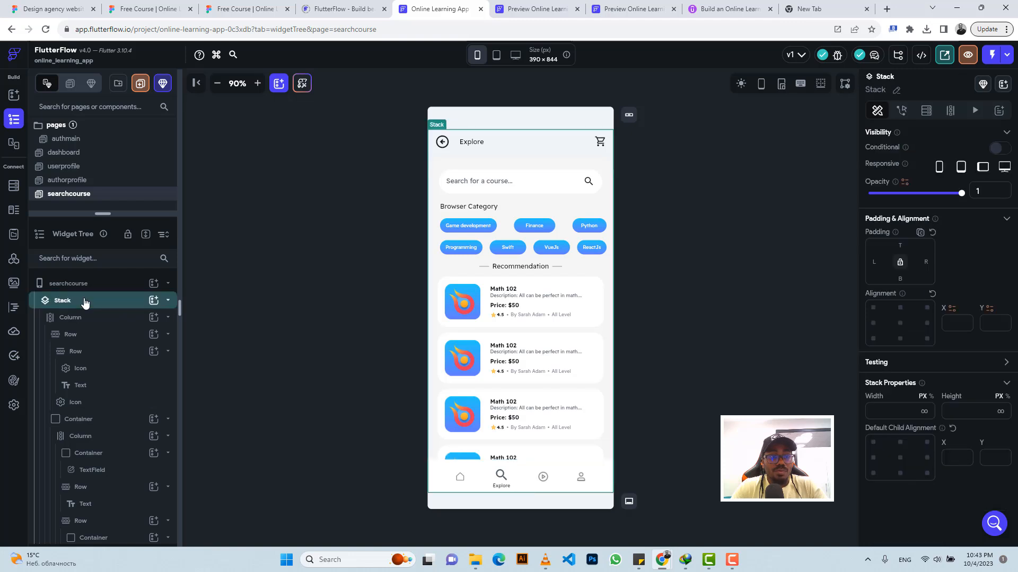
right_click(85, 302)
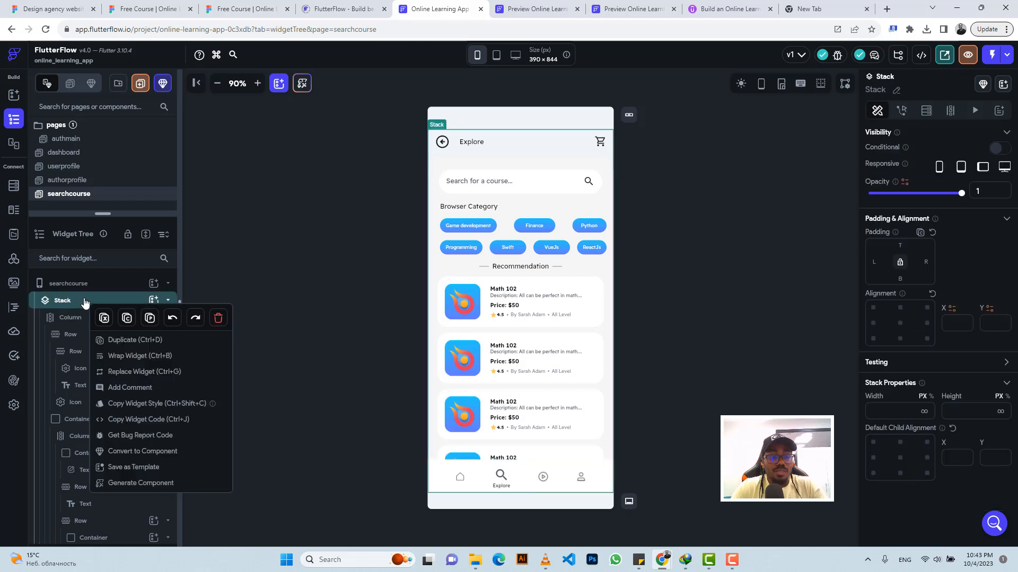
click(132, 357)
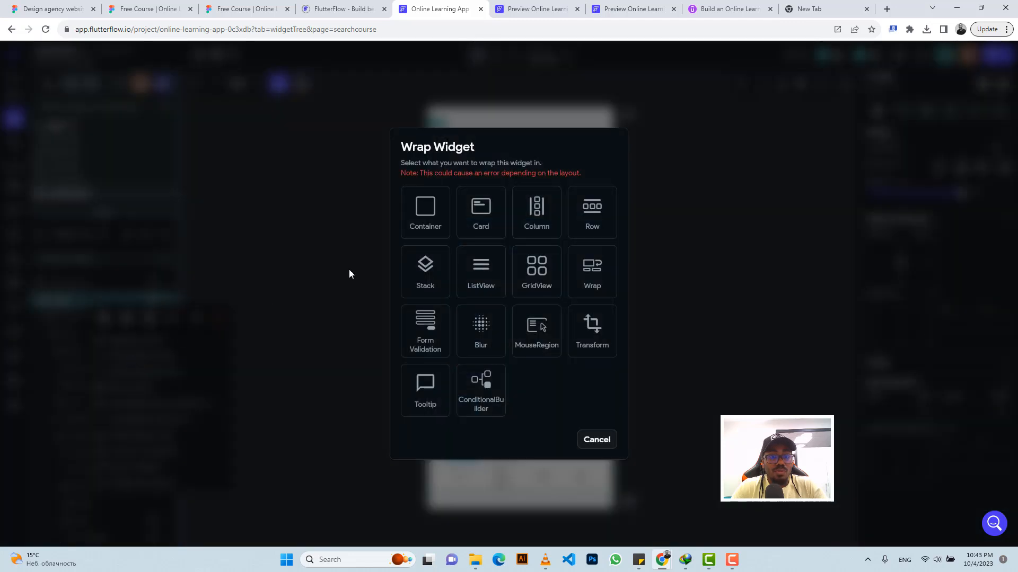
click(425, 218)
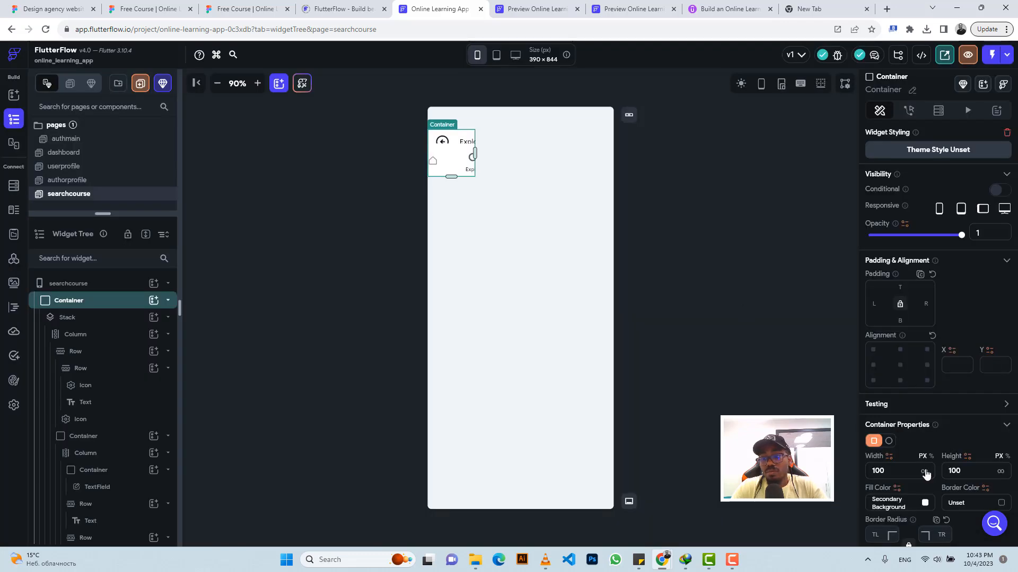
click(1001, 471)
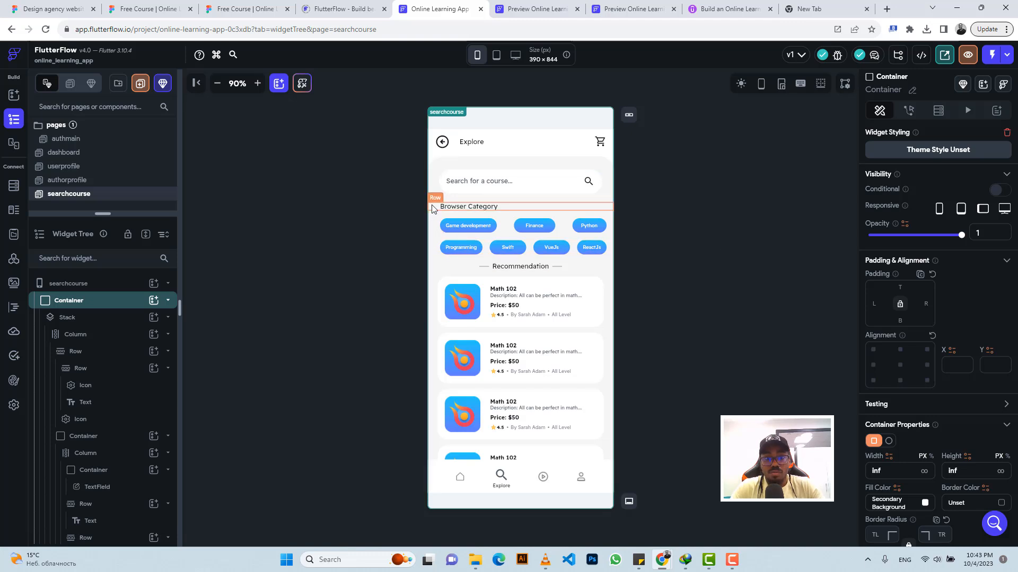
Step: Make the main content Column holding the search field and course cards scrollable
click(432, 180)
click(432, 180)
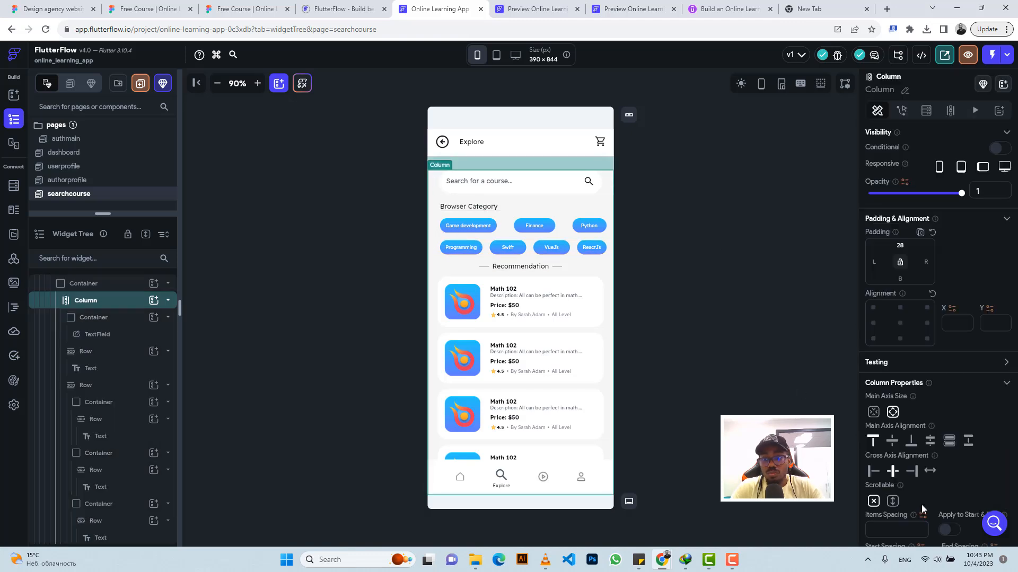
click(892, 501)
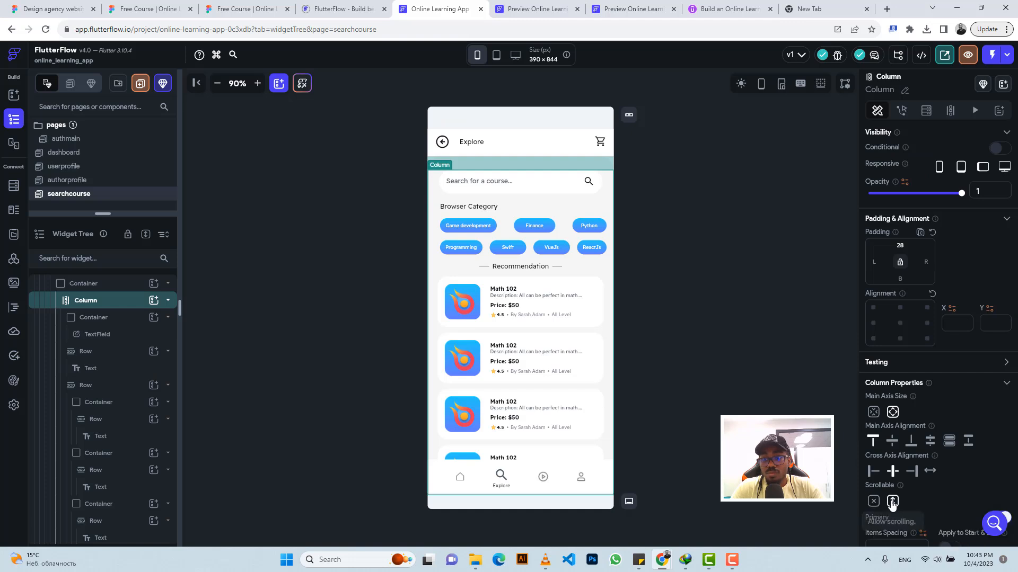